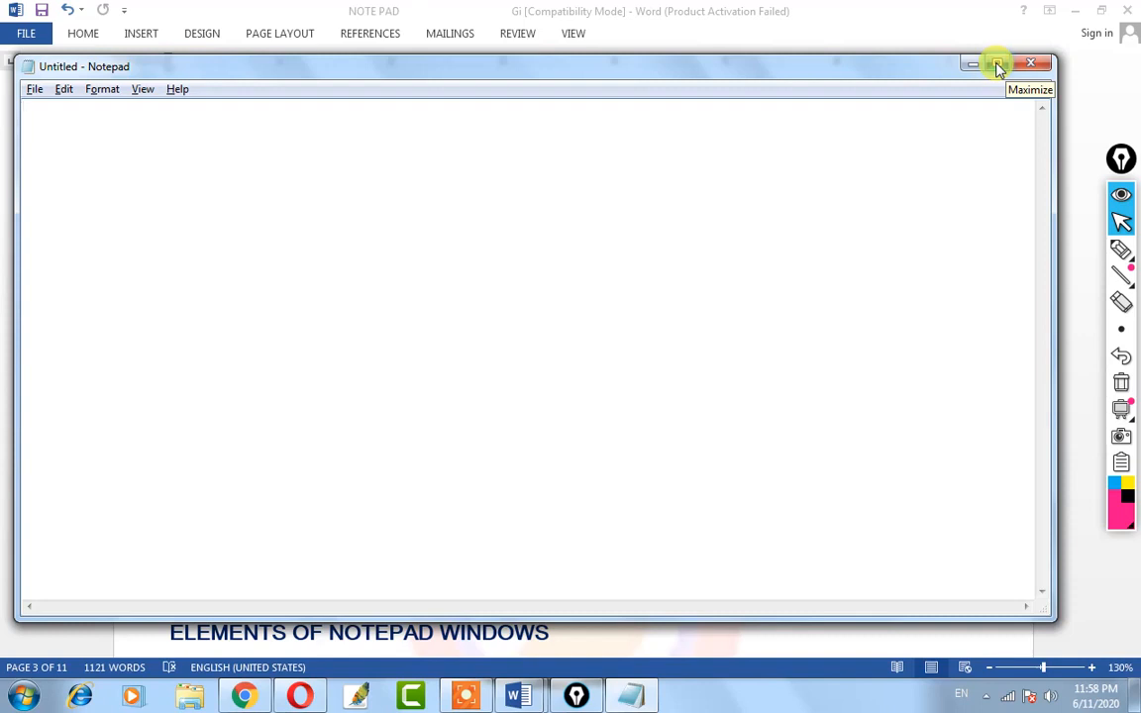
Maximize the Notepad window and restore it to its previous size.
click(997, 65)
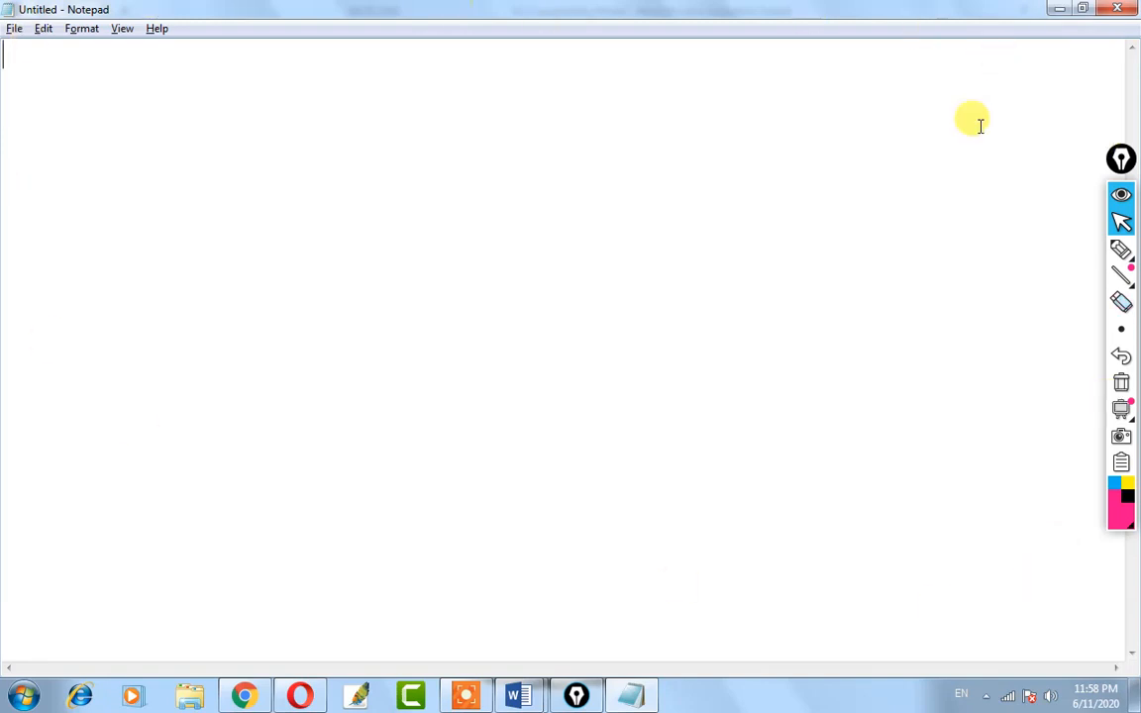
click(1081, 10)
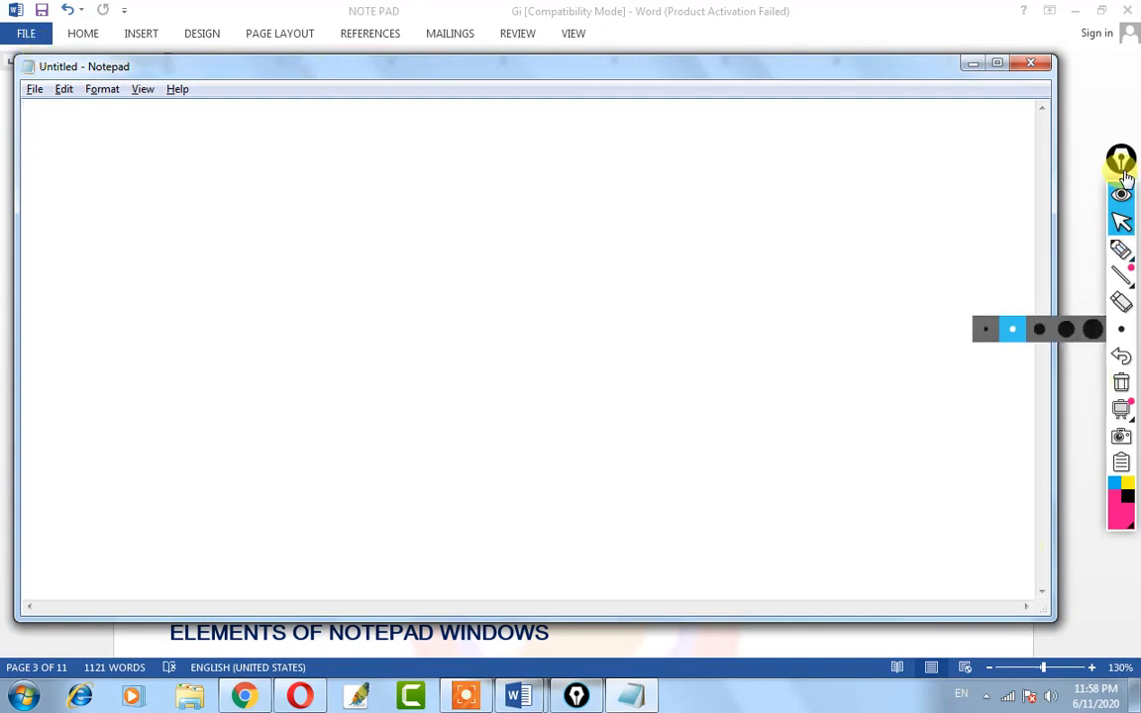
click(1119, 224)
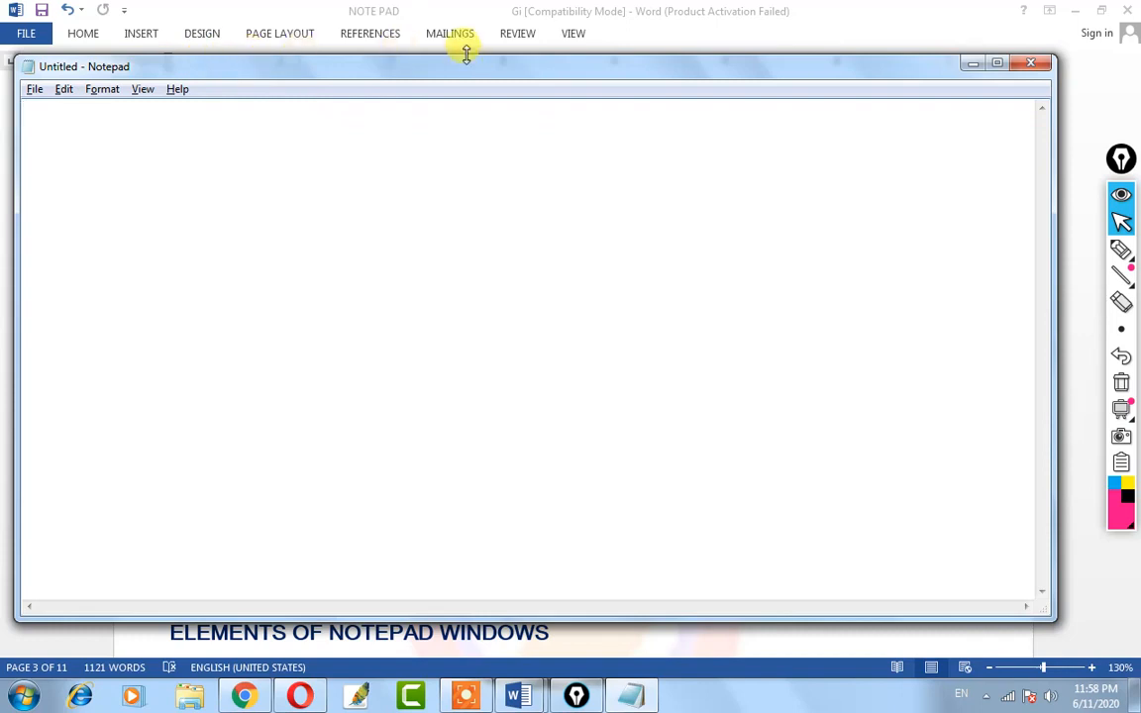
Resize the Notepad window by extending its upper edge slightly and pulling both side edges inward.
mouse_move(465, 54)
mouse_down()
mouse_move(459, 3)
mouse_move(459, 168)
mouse_move(456, 22)
mouse_move(456, 74)
mouse_move(454, 41)
mouse_up()
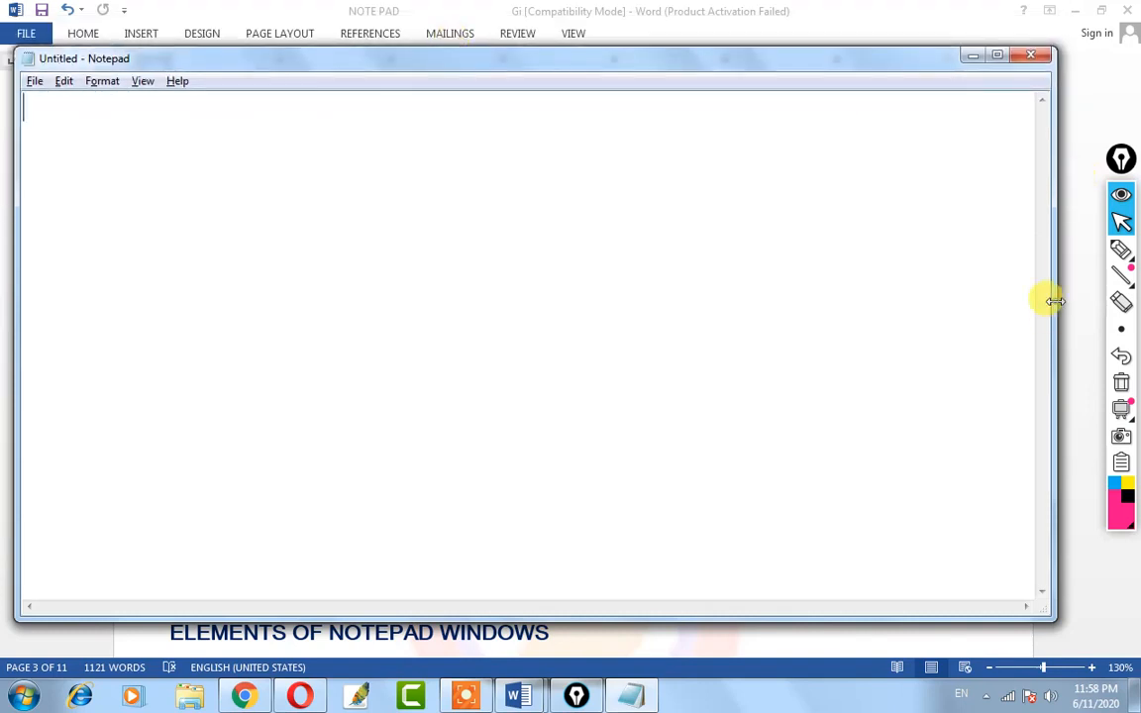
drag(1053, 300, 985, 327)
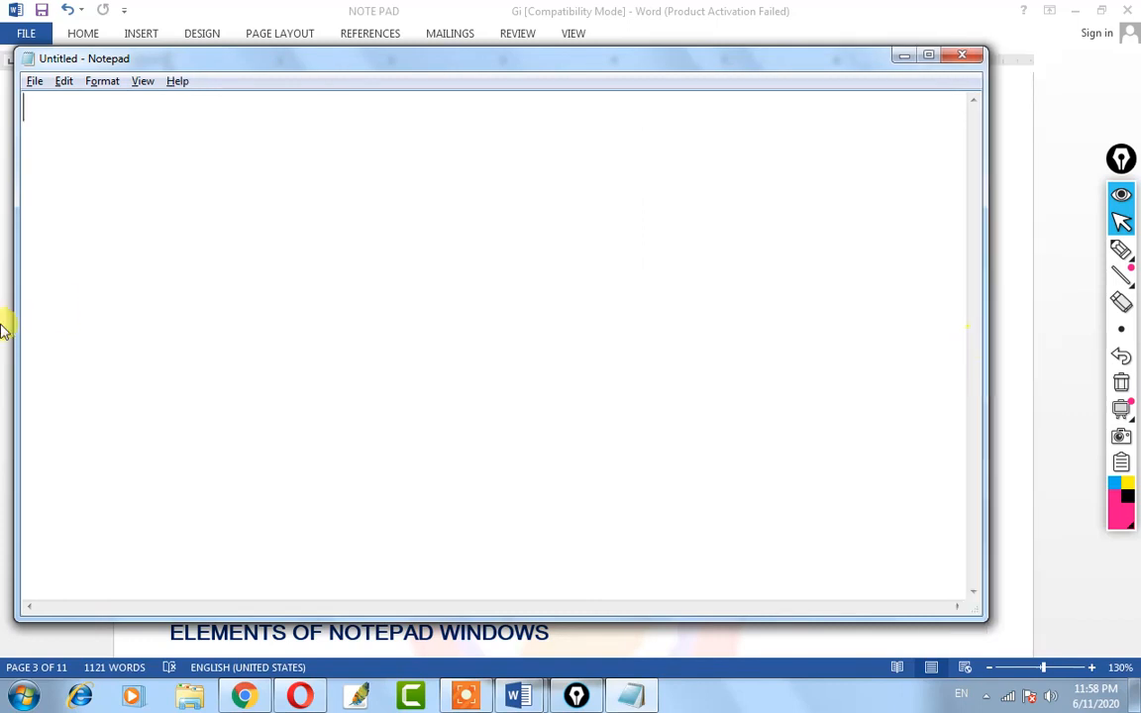
drag(18, 329, 81, 329)
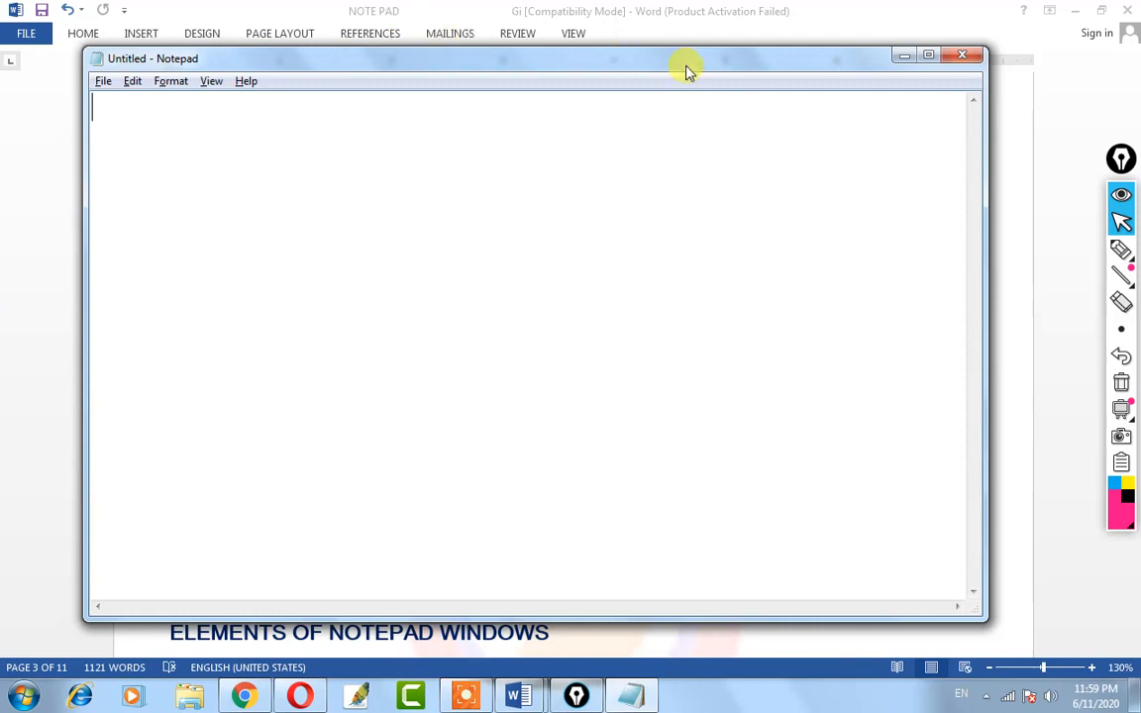
Review the window commands in Notepad's control box and close it without choosing any of them.
click(97, 61)
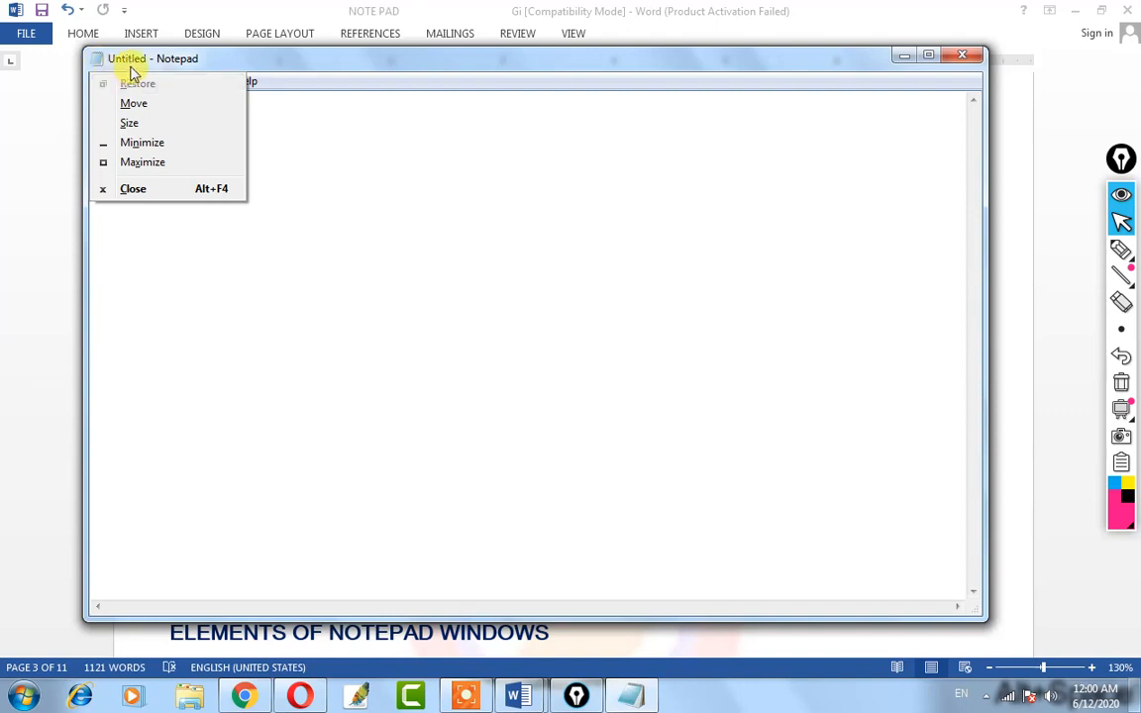
click(264, 82)
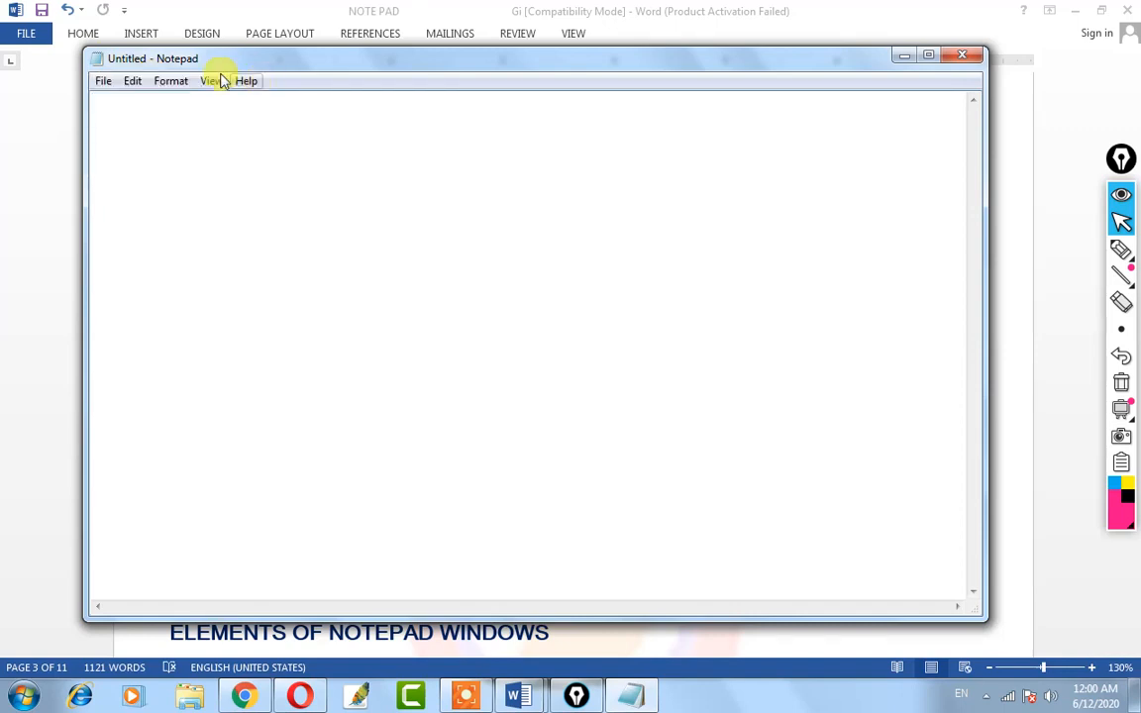
click(96, 60)
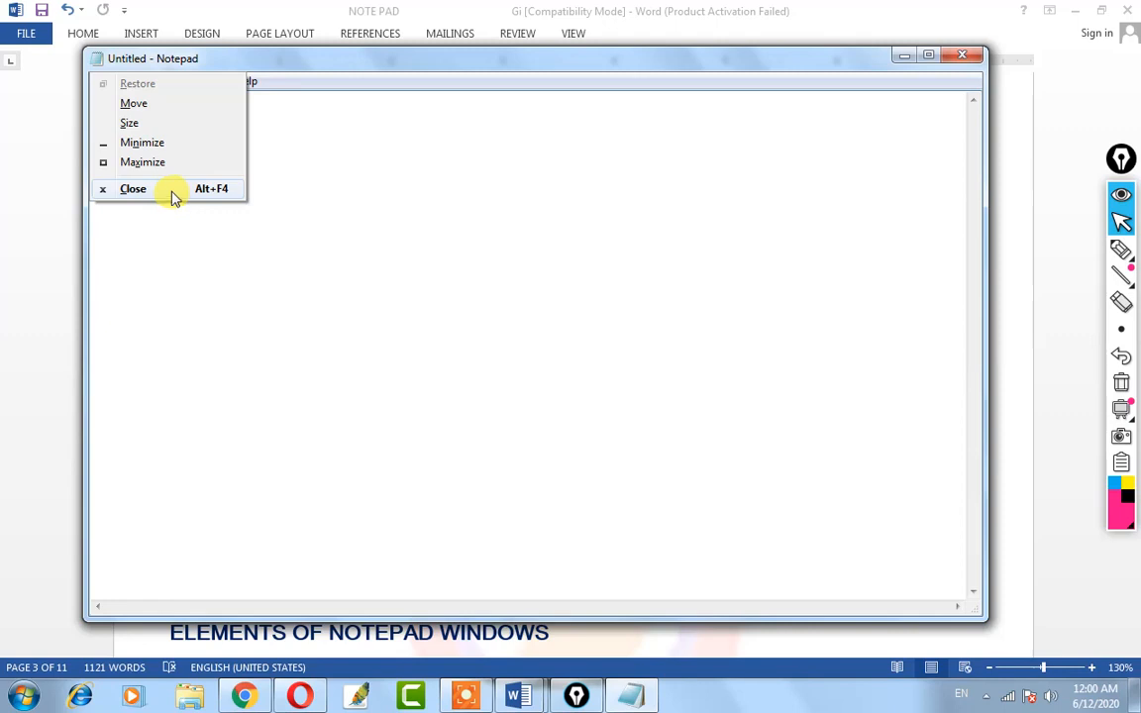
click(298, 212)
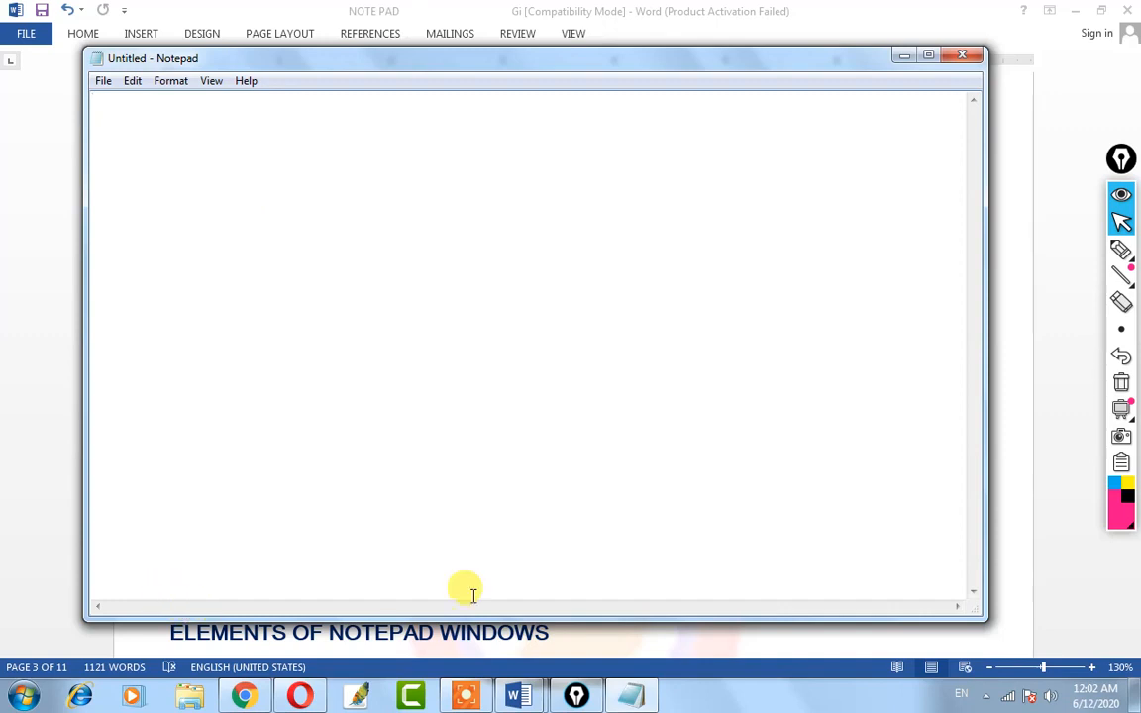
Turn on the Status Bar in the Notepad window.
click(213, 82)
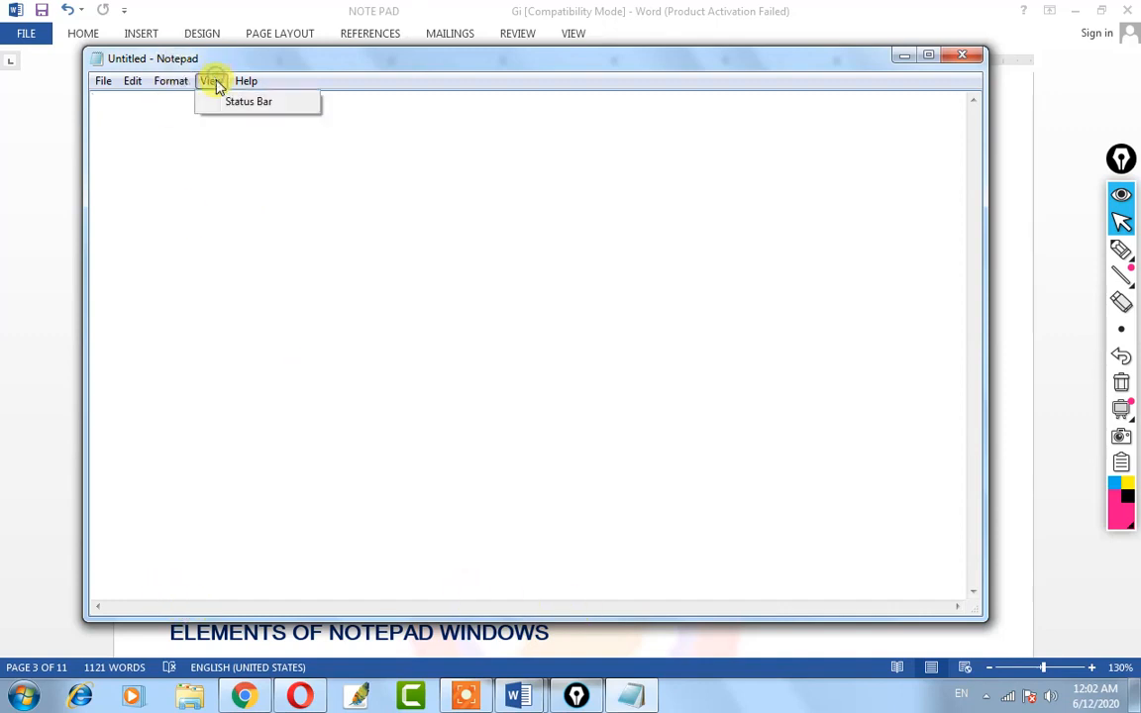
click(227, 103)
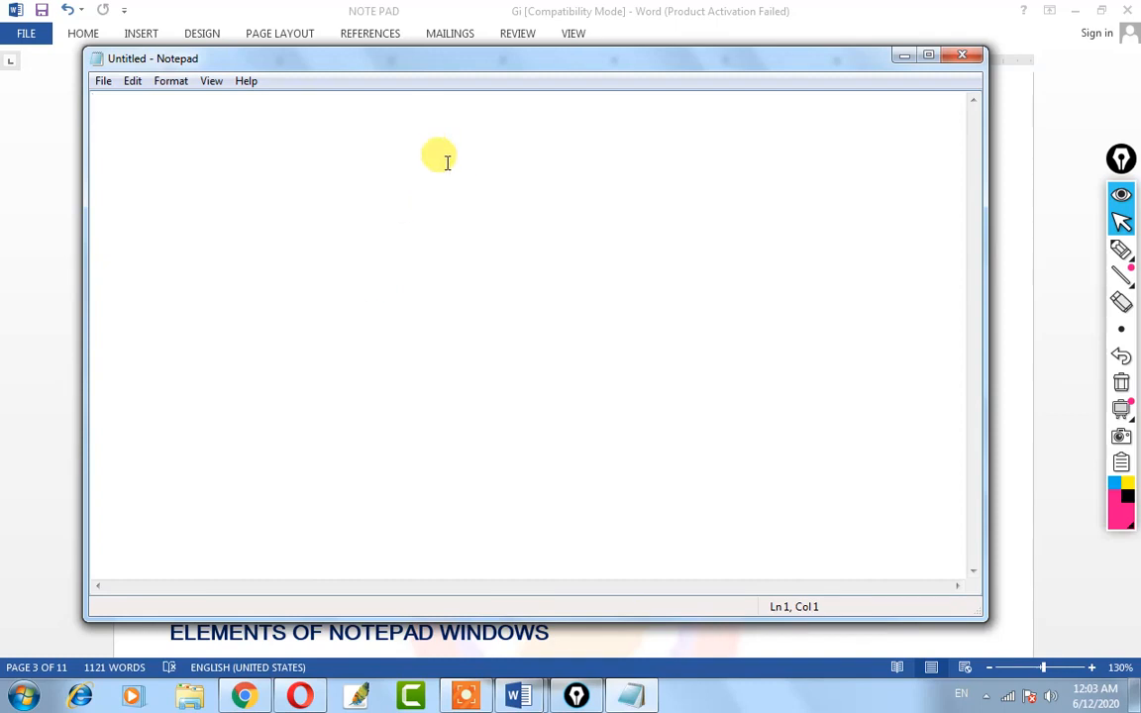
Switch to the NOTE PAD document in Word and read the Notepad window element sections from Title Bar to Control Box.
mouse_move(525, 699)
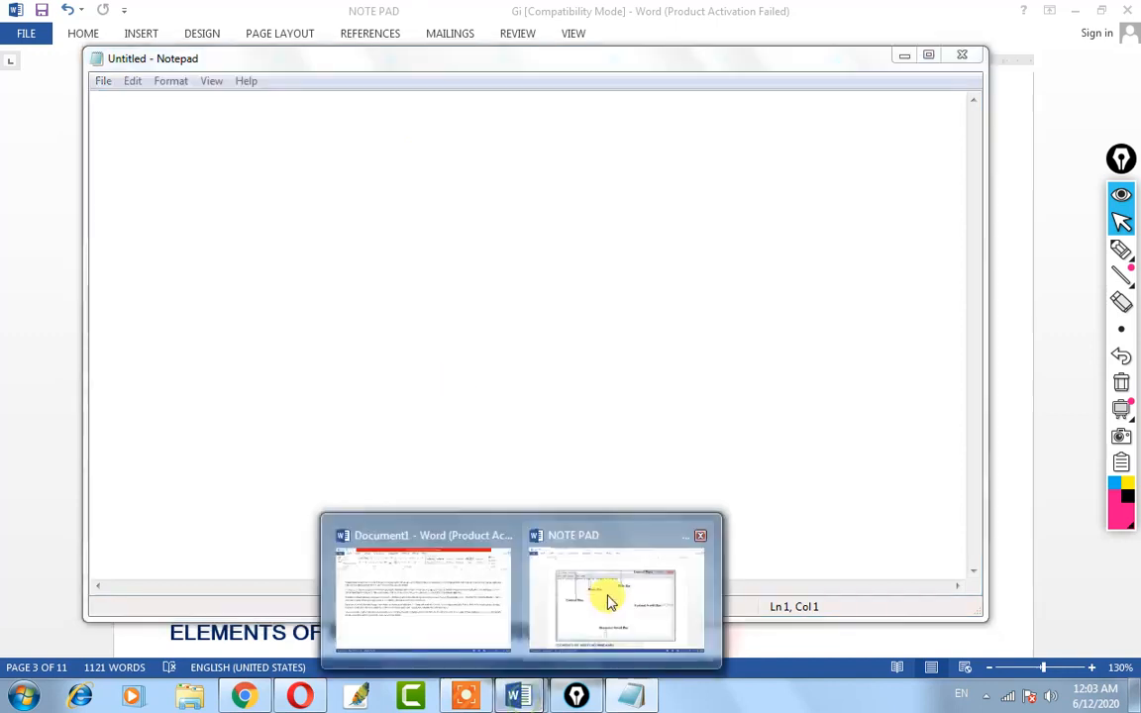
click(616, 600)
scroll(502, 298, down, 8)
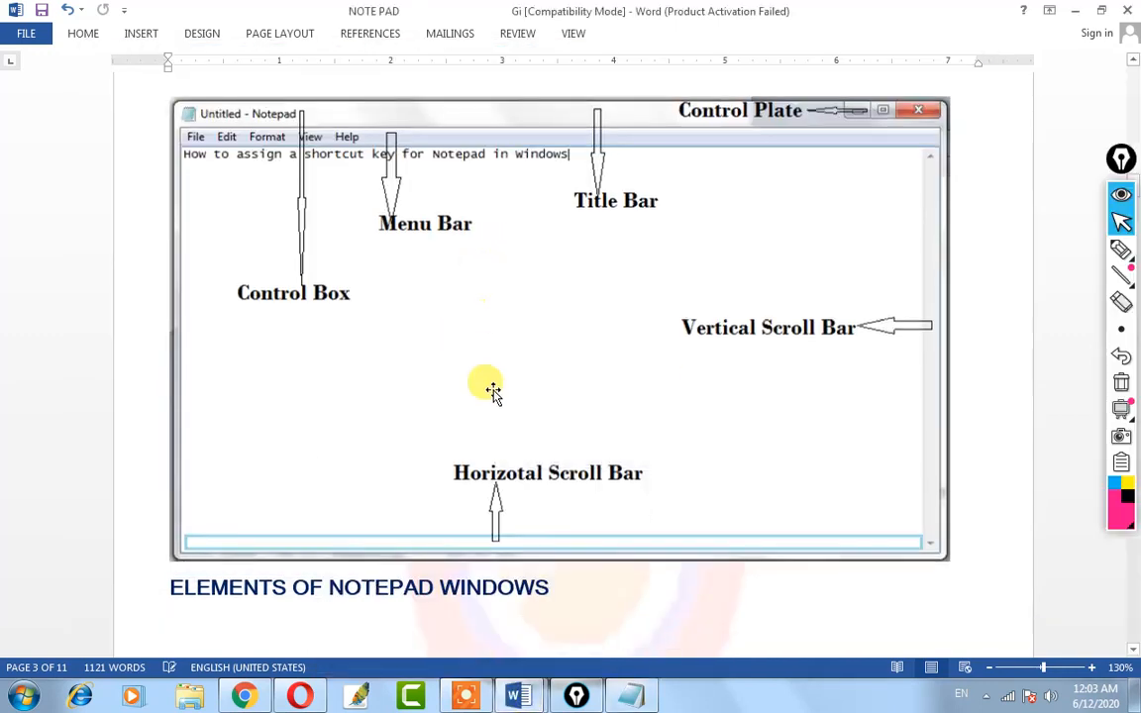
scroll(485, 363, down, 12)
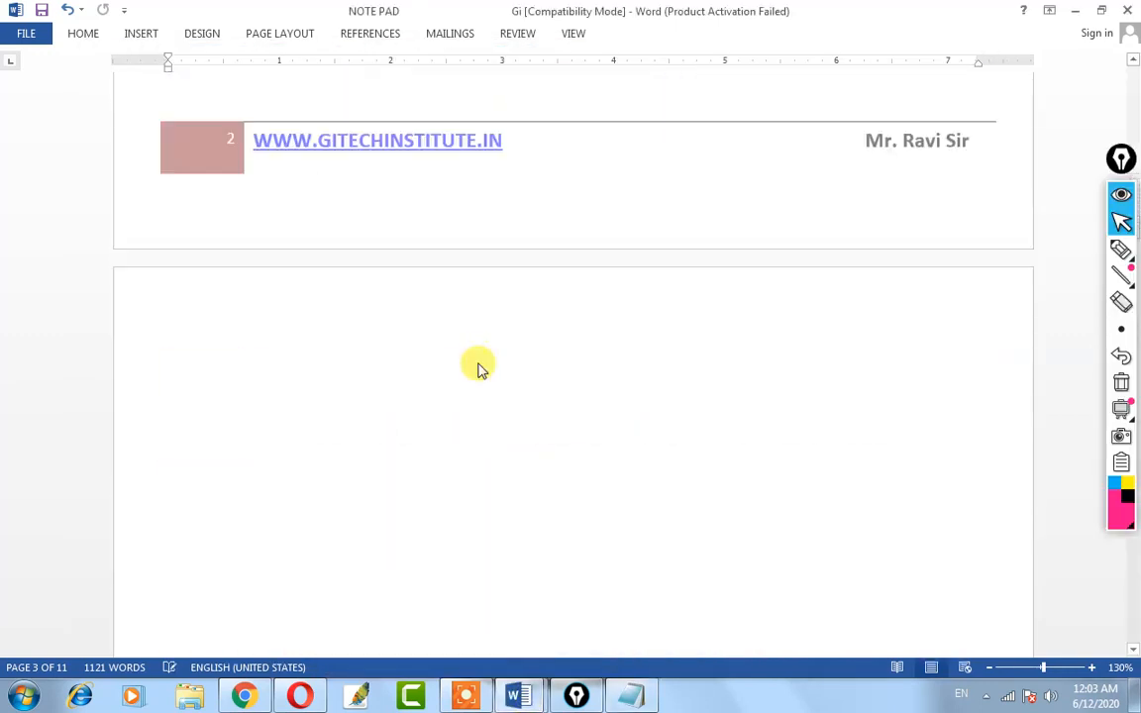
scroll(515, 307, up, 2)
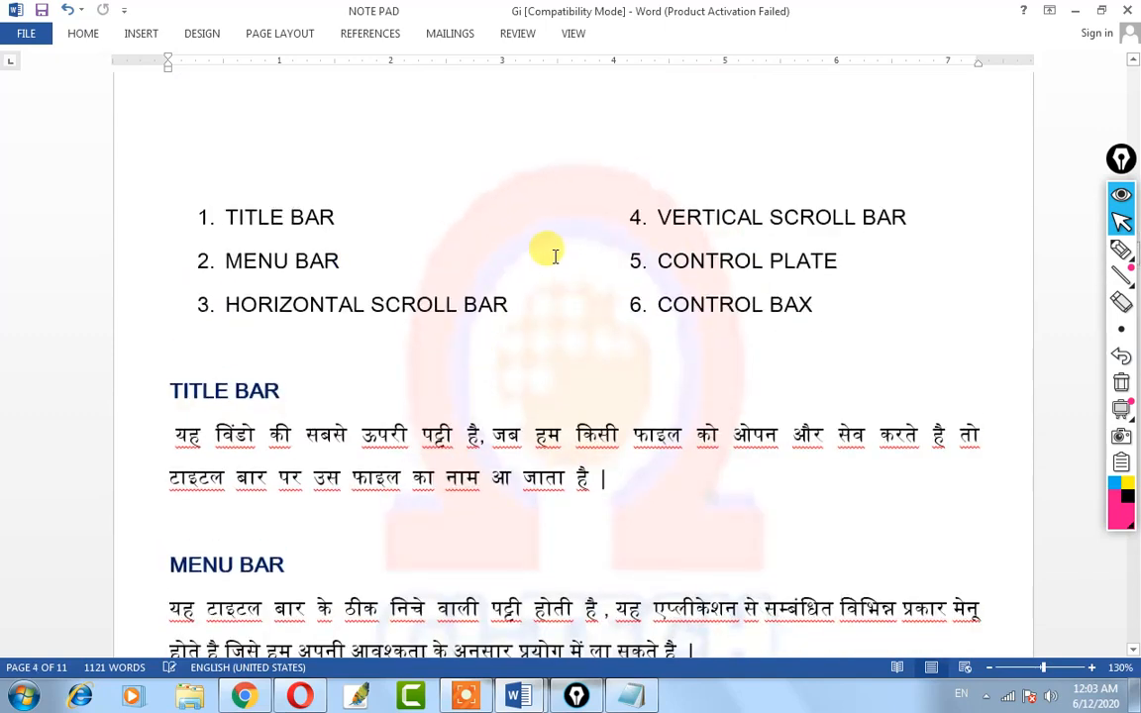
scroll(448, 299, down, 8)
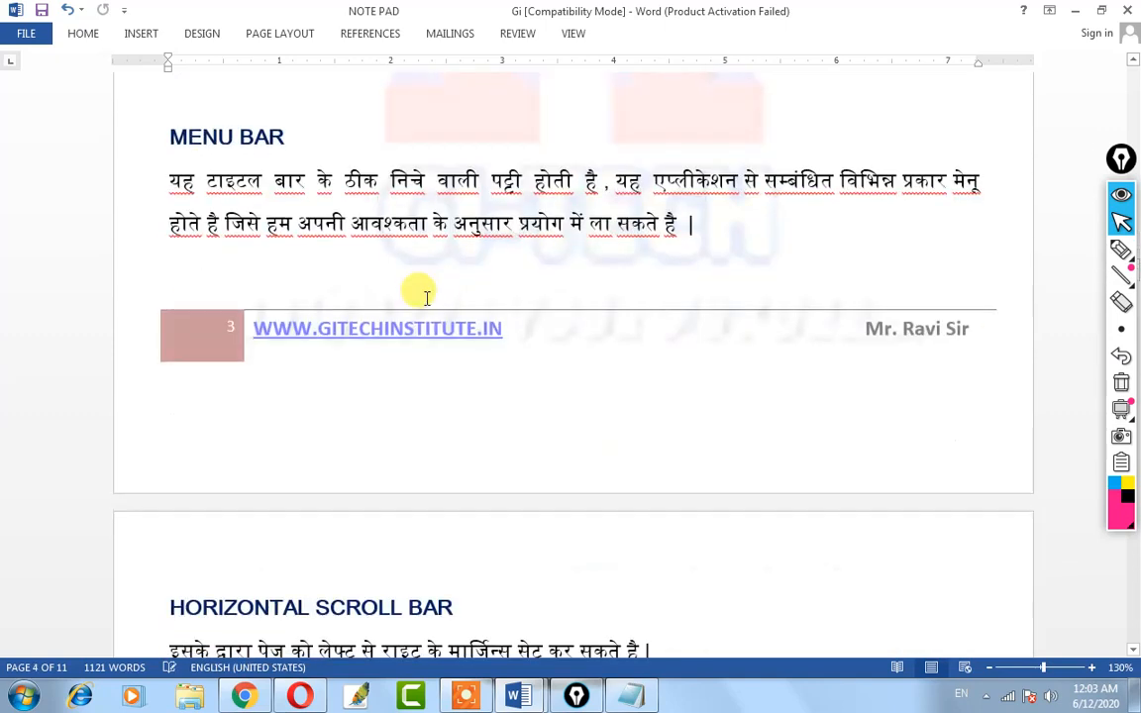
scroll(427, 297, up, 4)
scroll(427, 297, up, 2)
scroll(318, 282, down, 6)
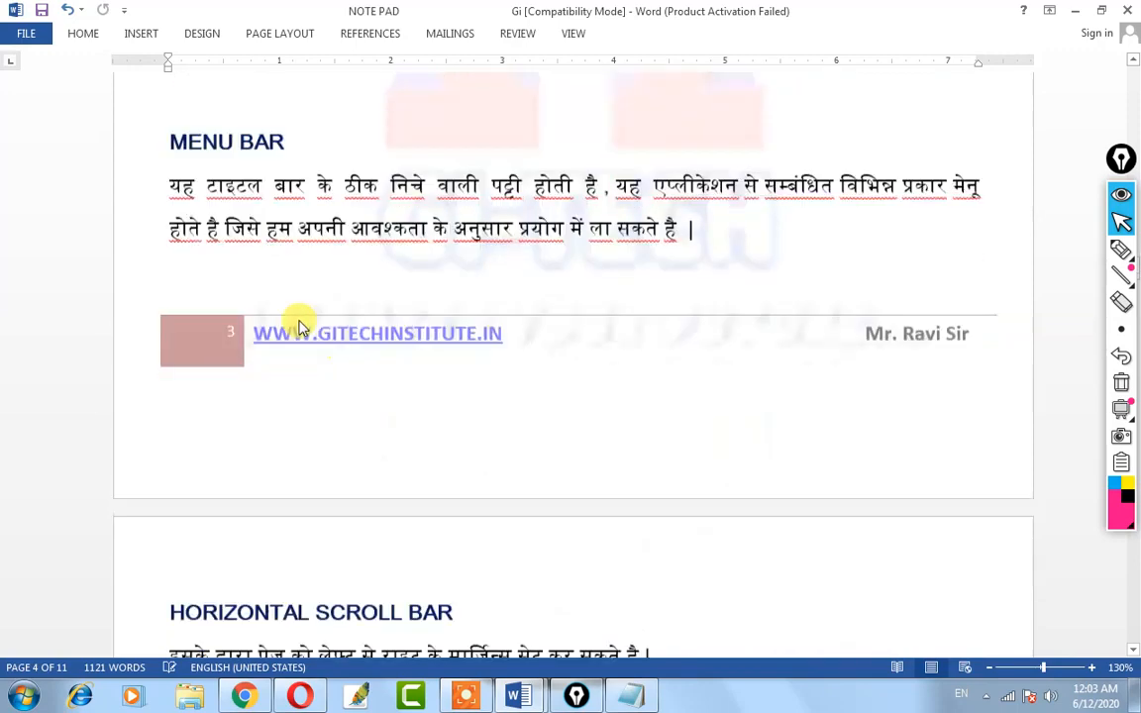
scroll(297, 396, down, 10)
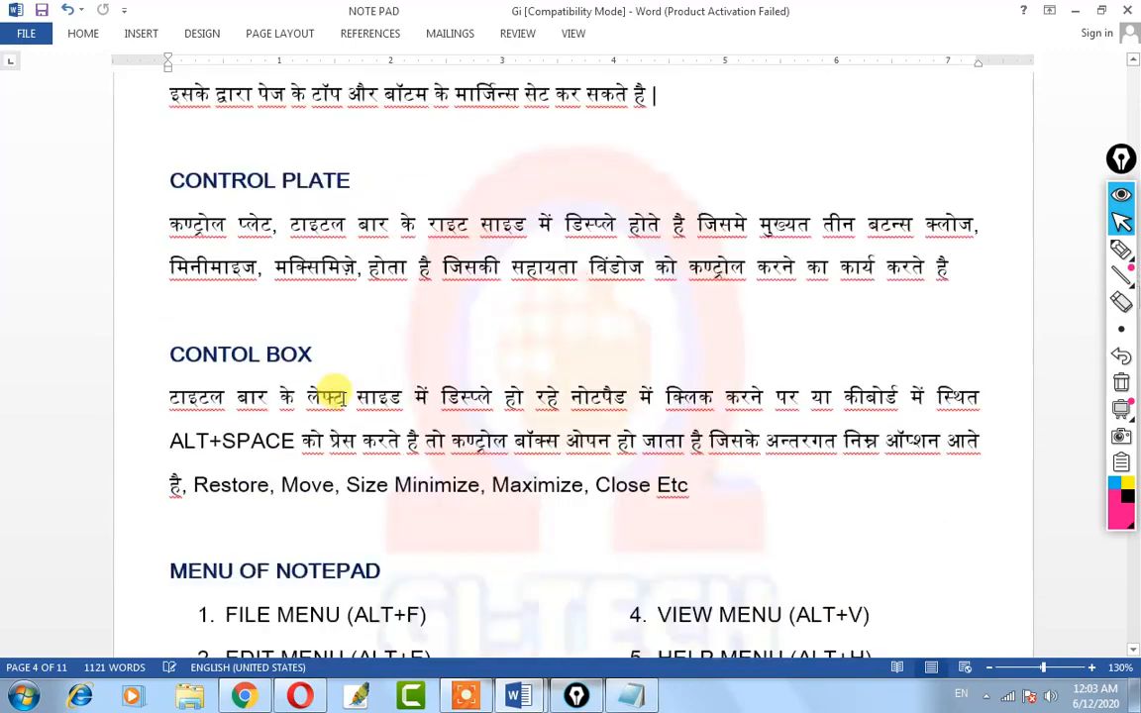
Examine the list of Notepad menus with their shortcuts and the list of File Menu commands.
scroll(315, 389, down, 2)
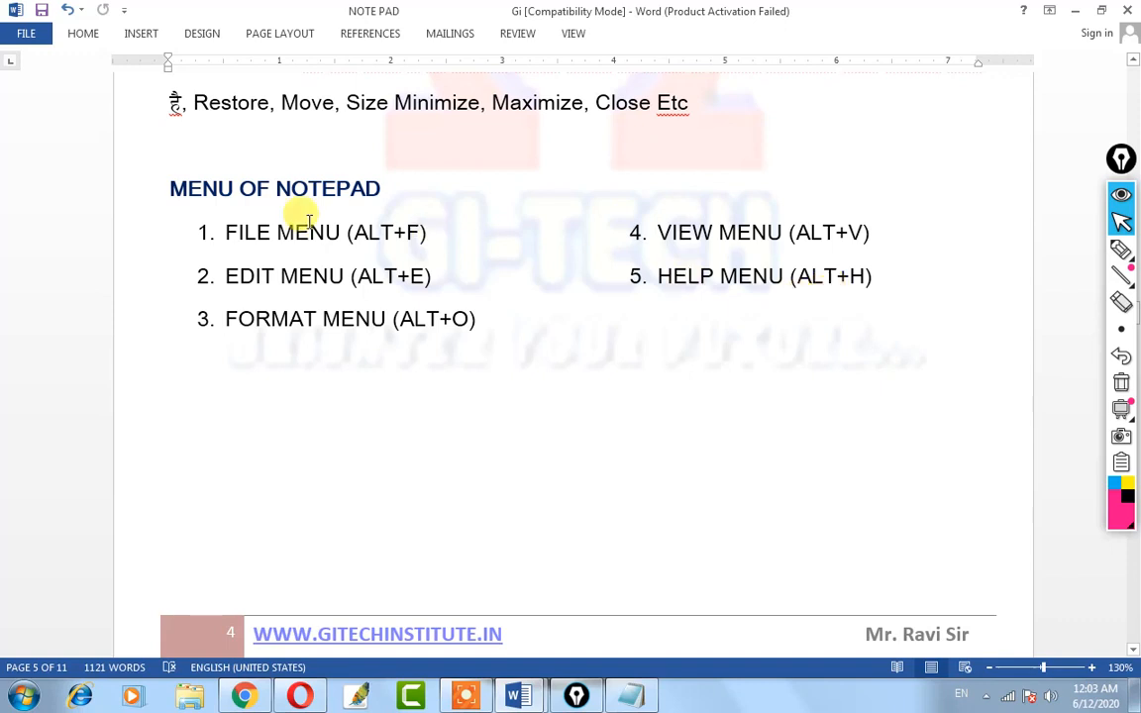
scroll(371, 383, down, 2)
scroll(376, 359, up, 1)
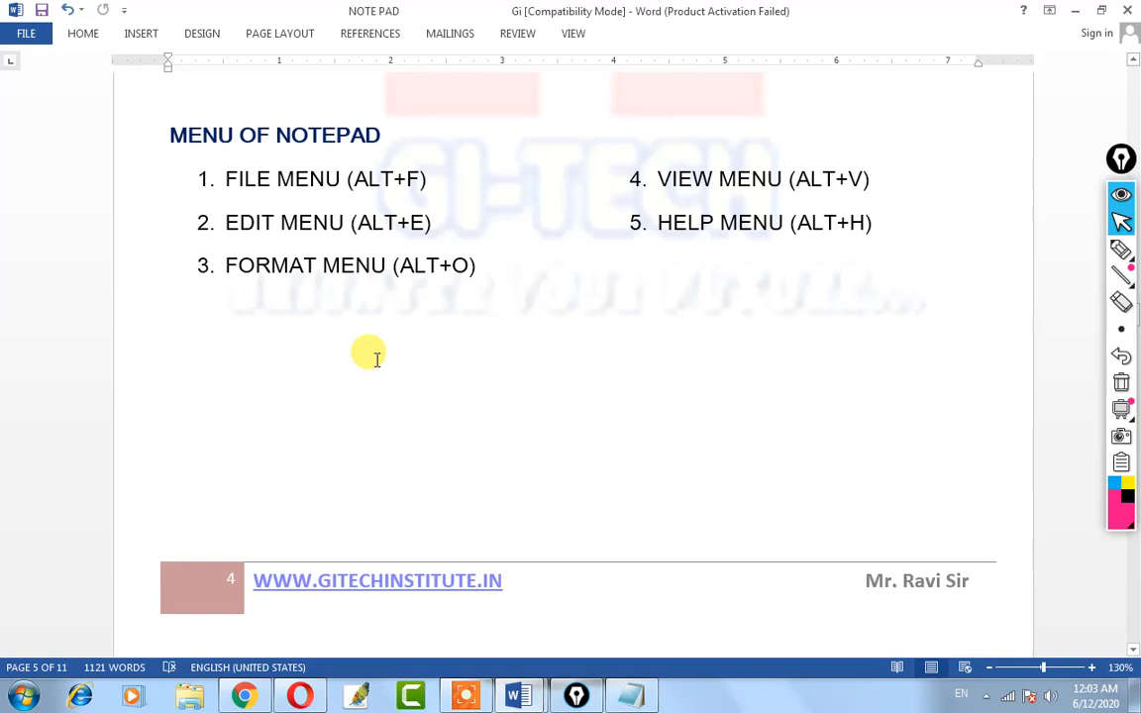
scroll(437, 407, down, 3)
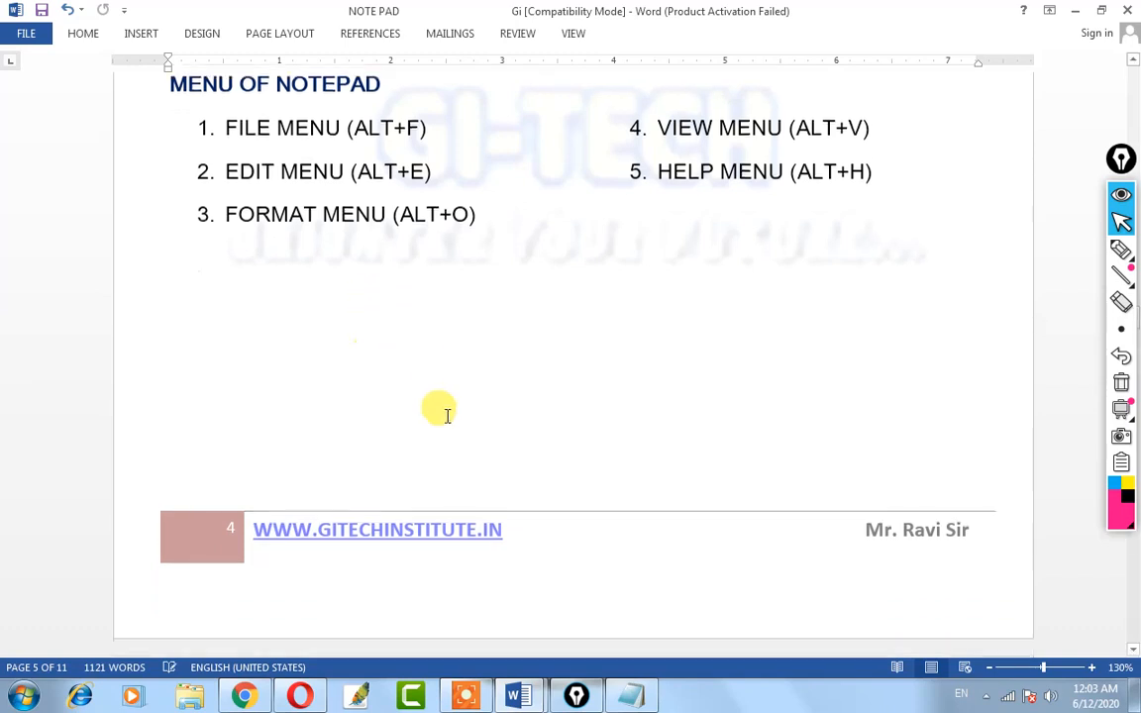
scroll(445, 421, down, 12)
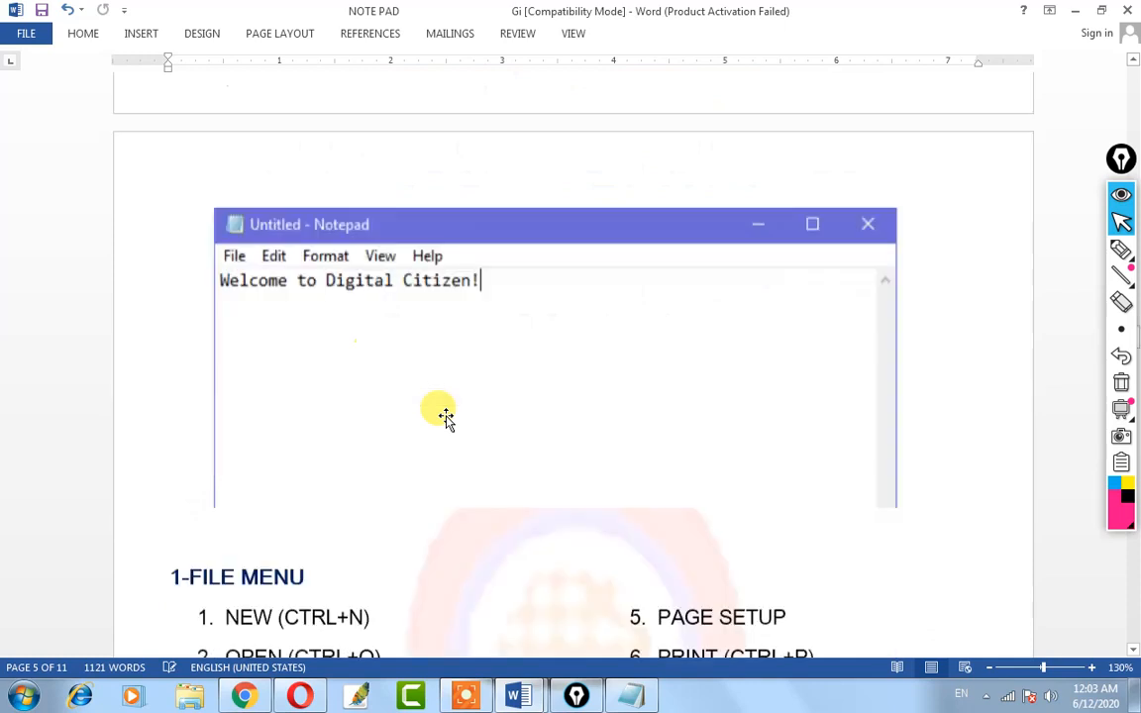
scroll(371, 382, down, 2)
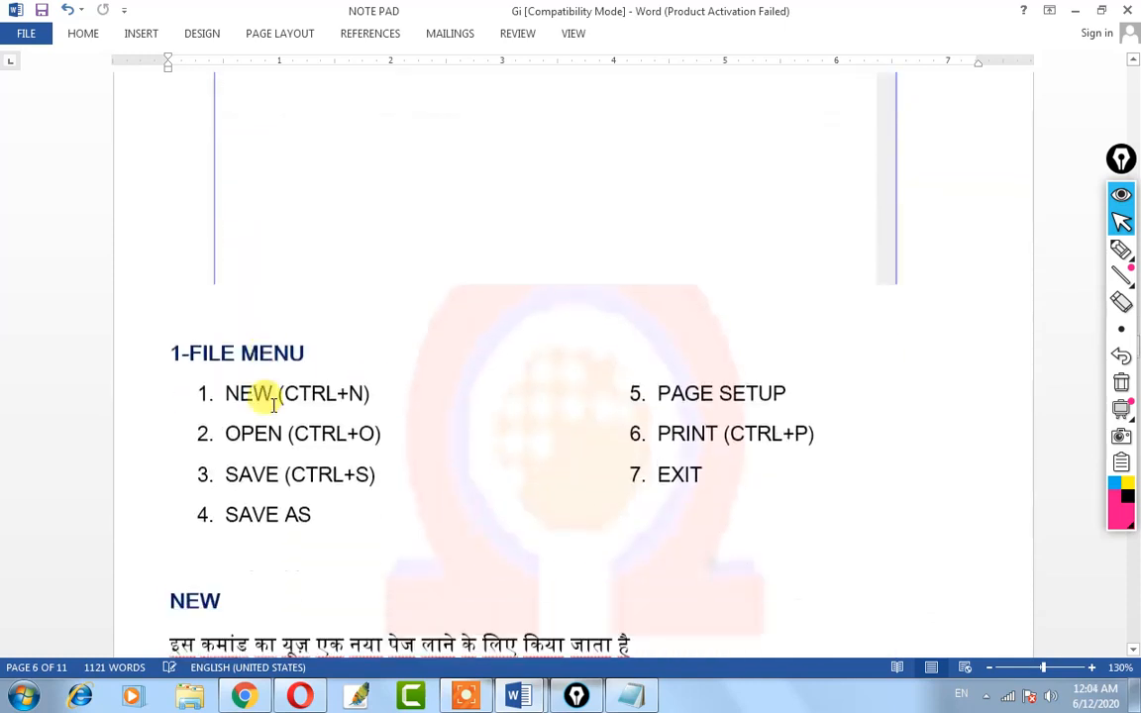
scroll(250, 361, up, 2)
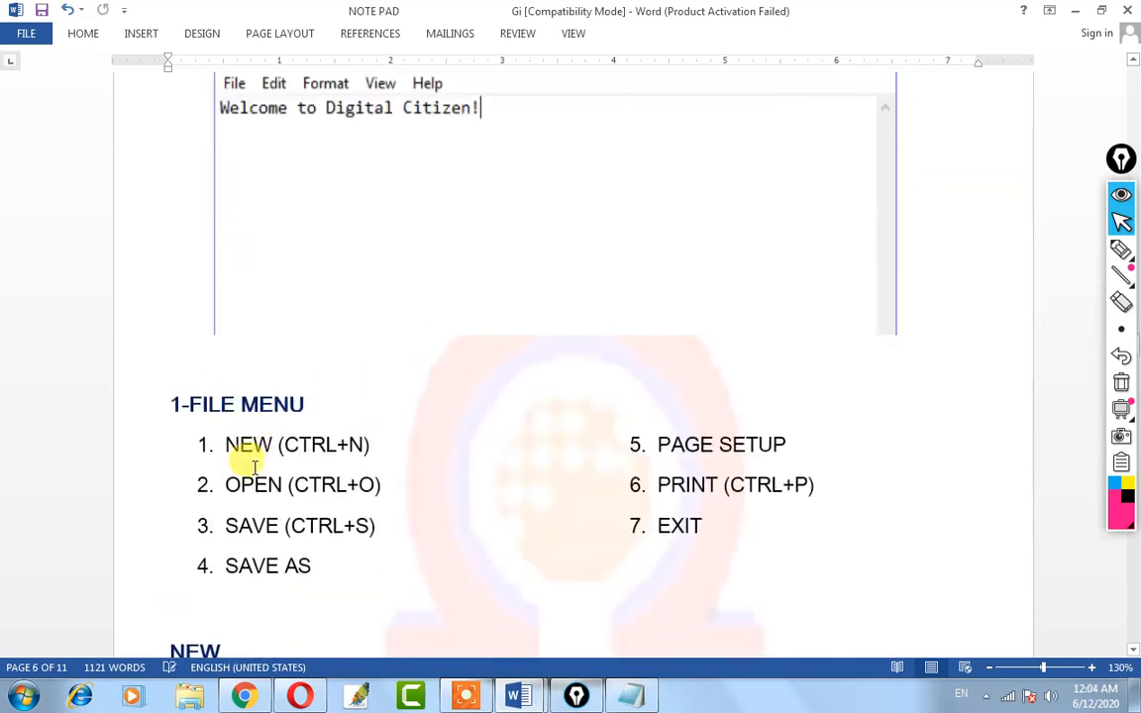
scroll(262, 442, down, 3)
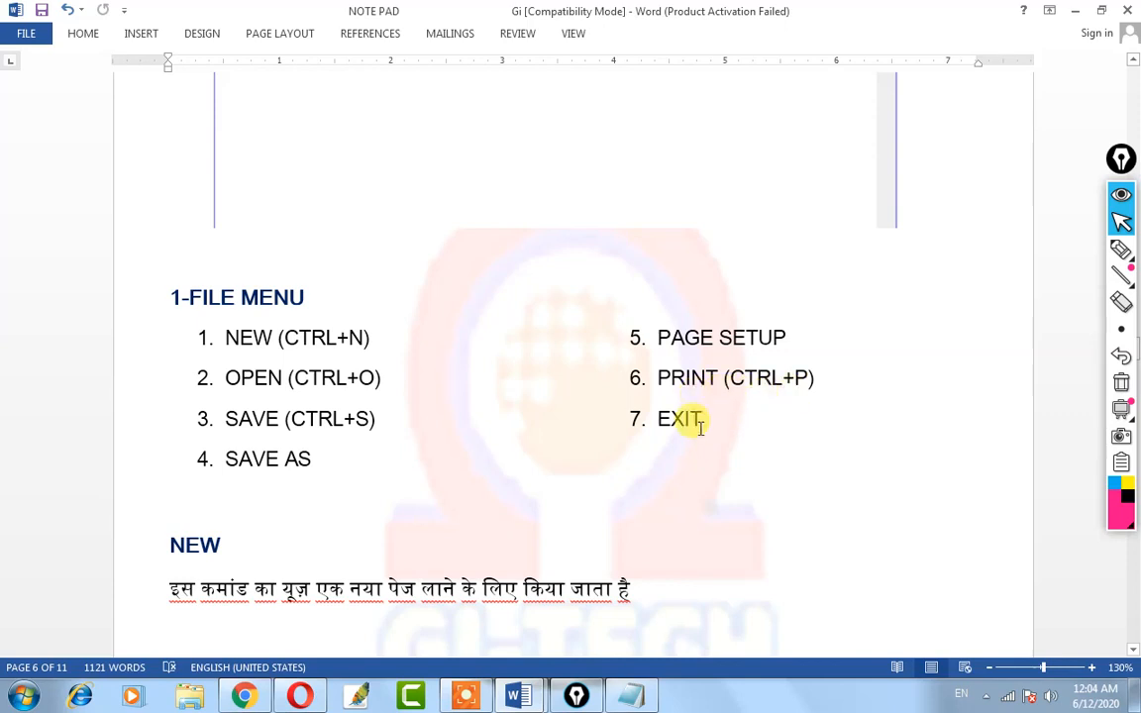
Skim the File and Edit command descriptions as far as the Format Menu section and return to the Edit Menu list.
scroll(423, 477, down, 10)
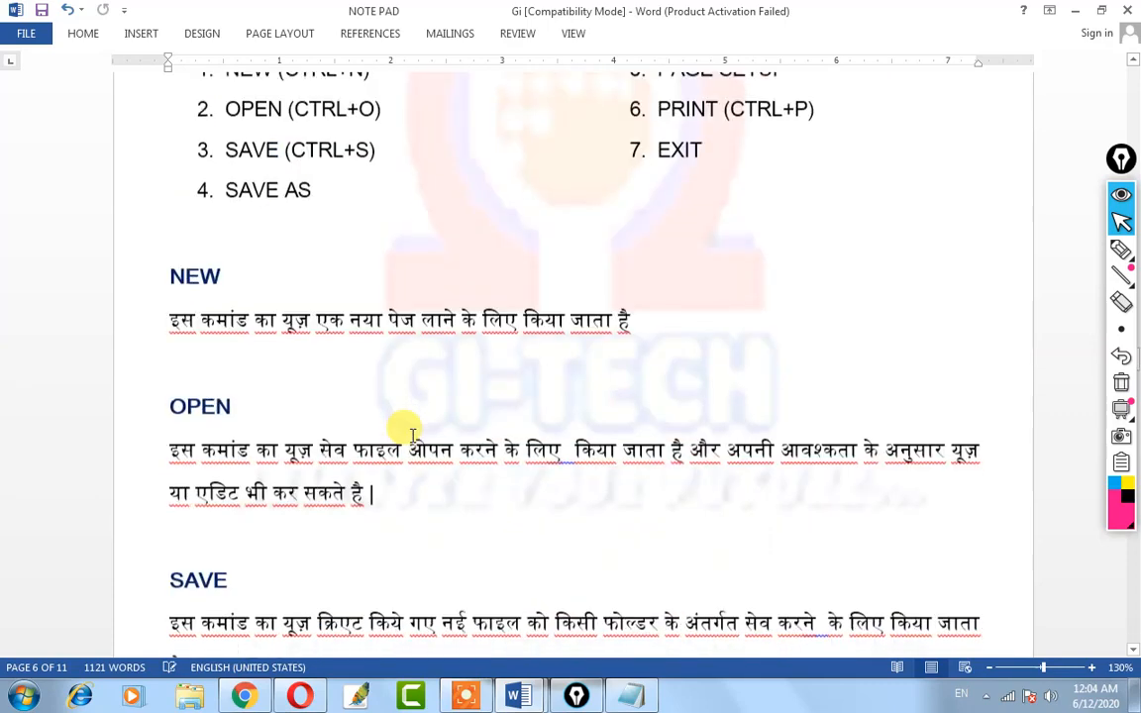
scroll(409, 435, down, 8)
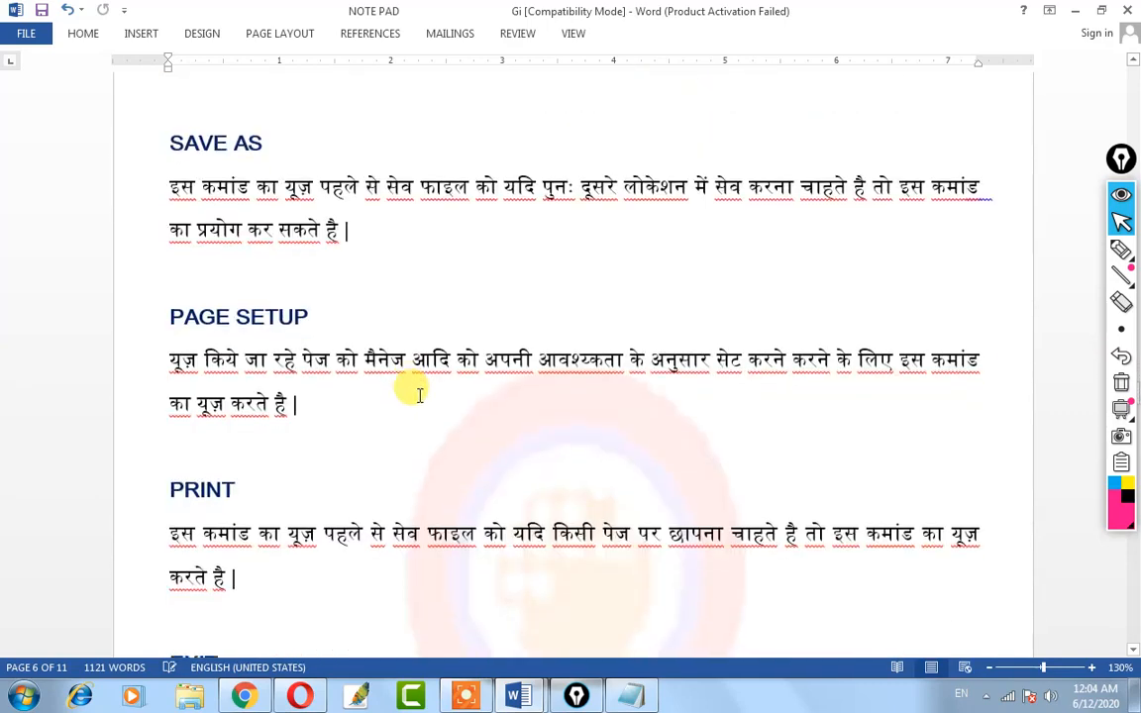
scroll(421, 394, down, 10)
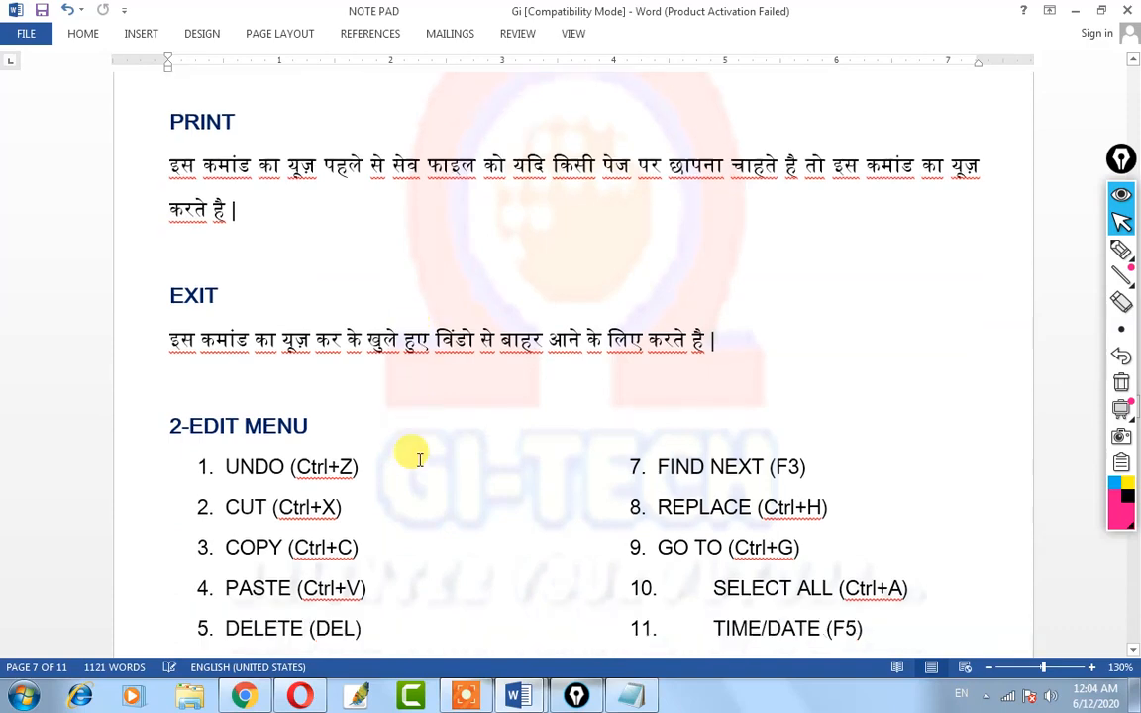
scroll(418, 464, down, 10)
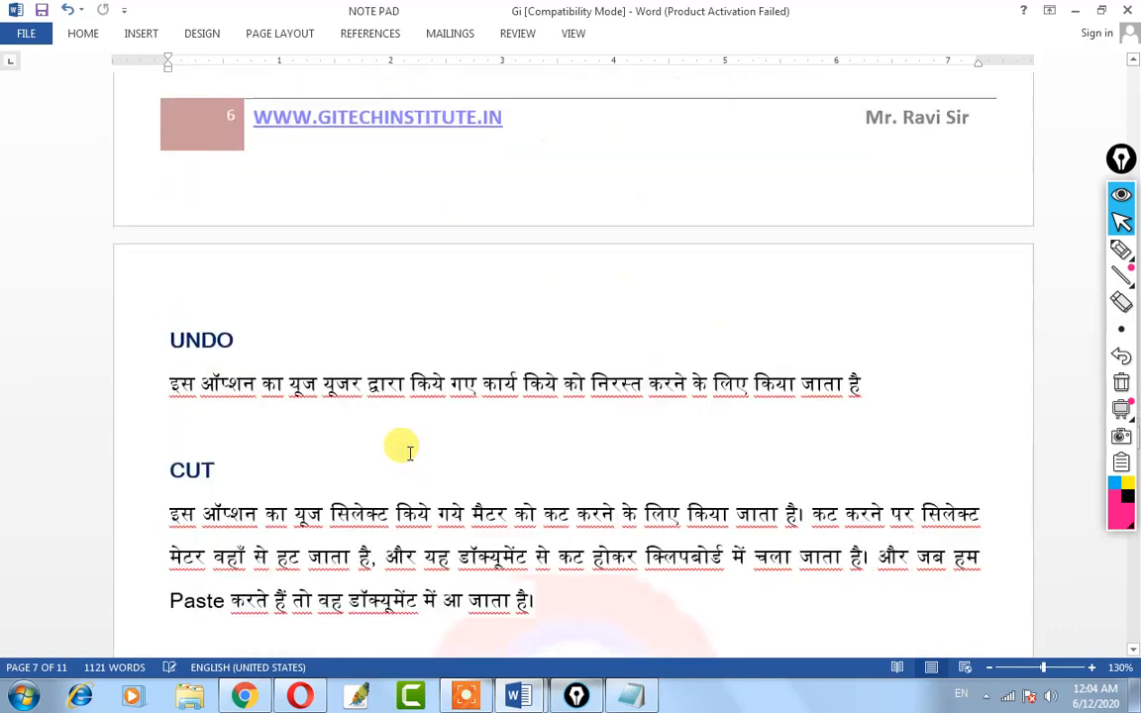
scroll(409, 453, down, 12)
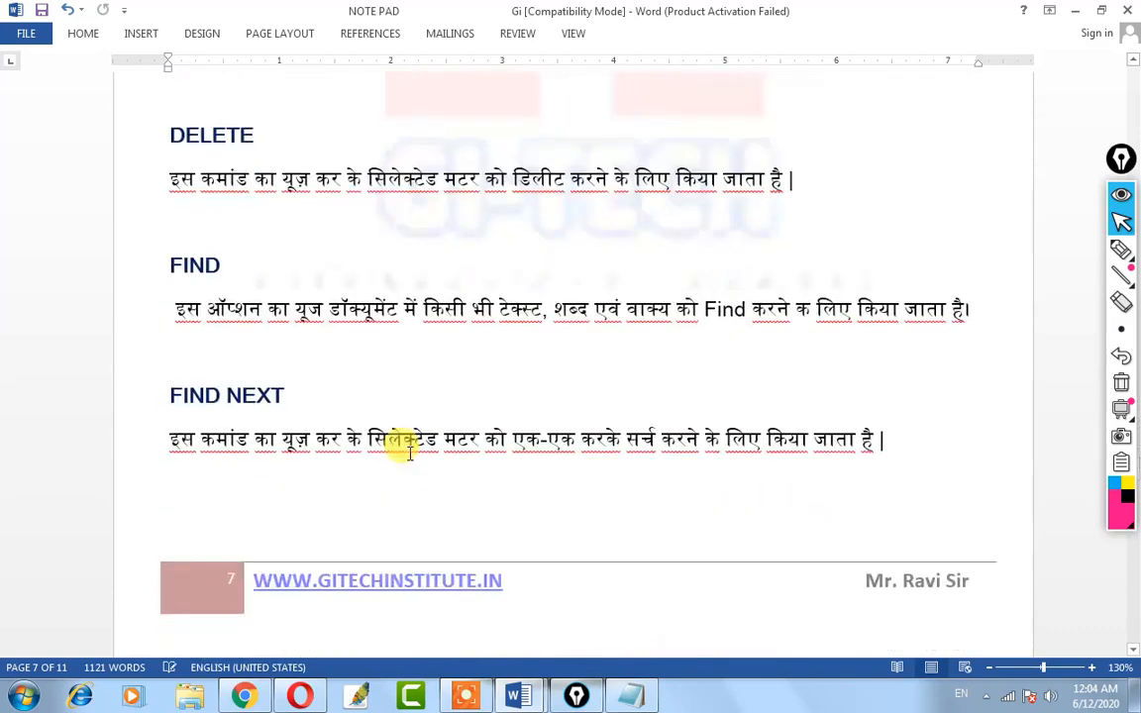
scroll(470, 424, down, 5)
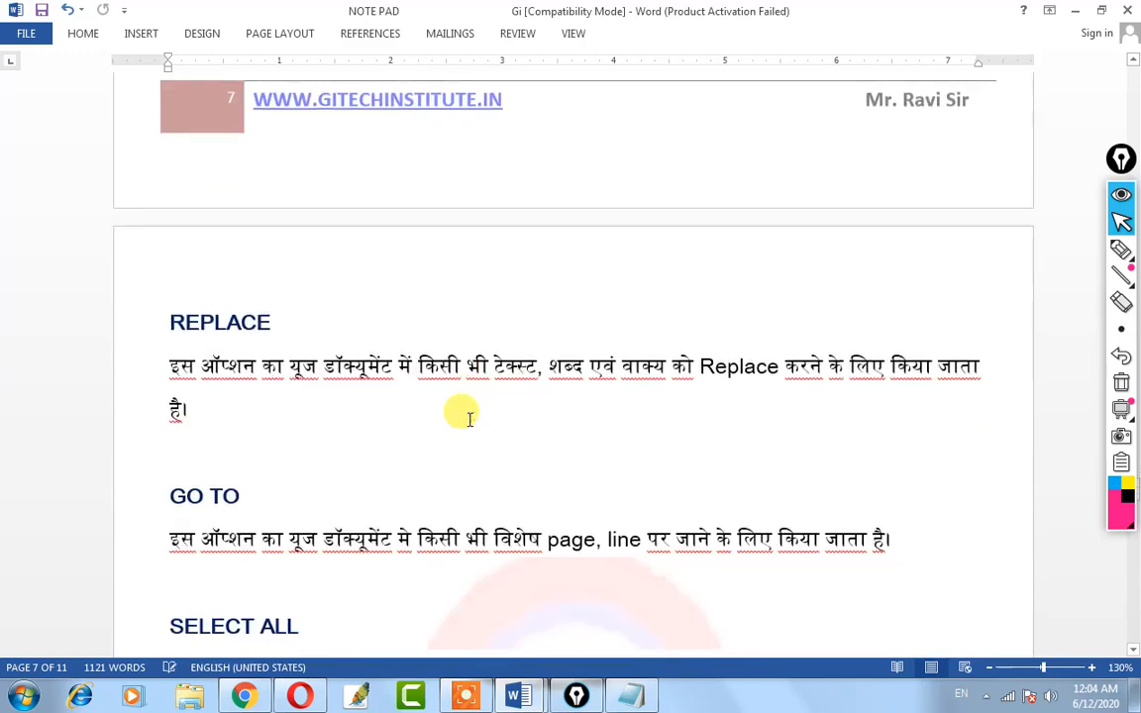
scroll(469, 418, down, 10)
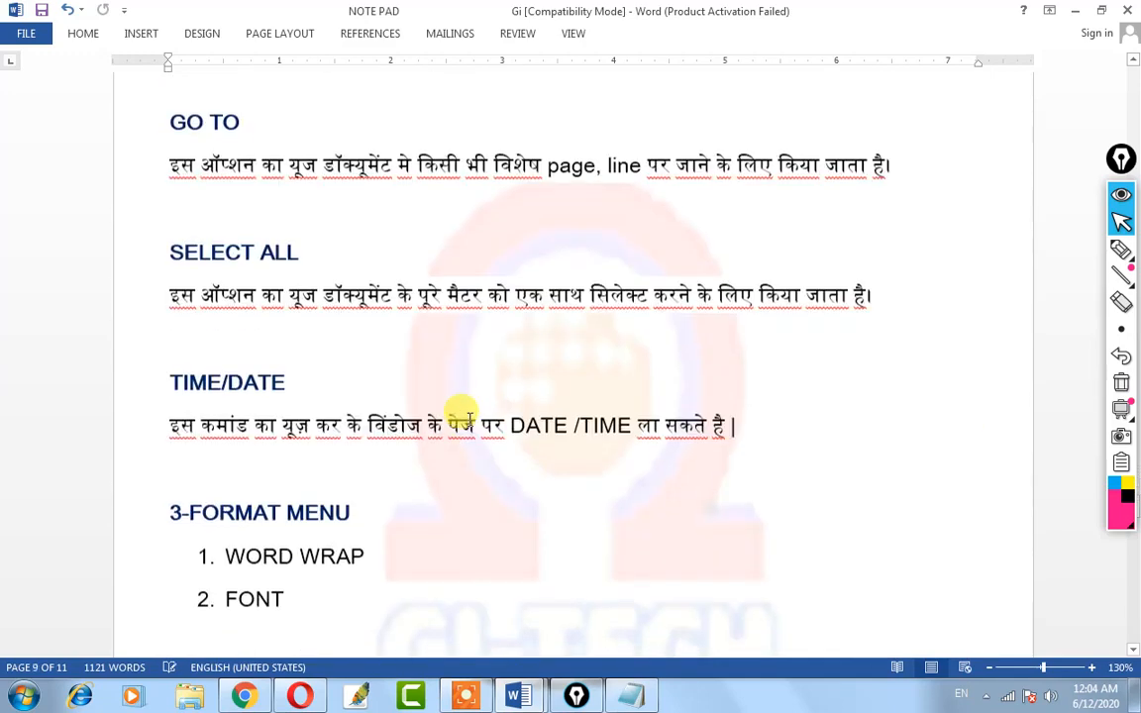
scroll(467, 416, up, 18)
scroll(461, 410, up, 16)
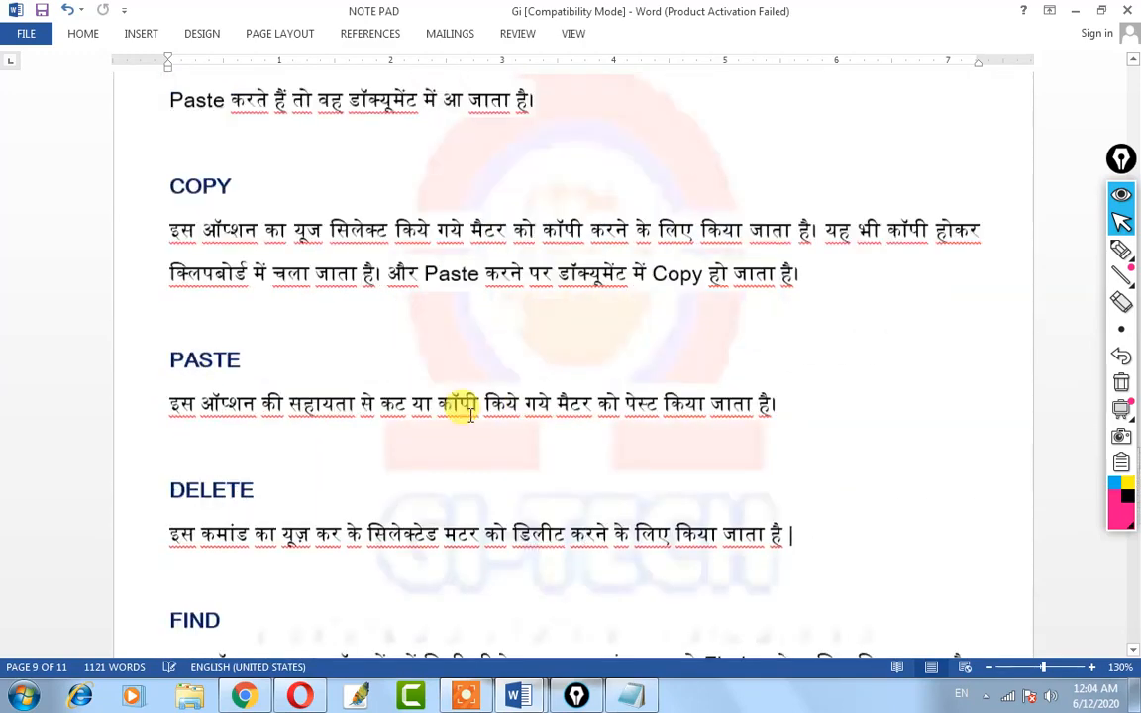
scroll(505, 369, up, 20)
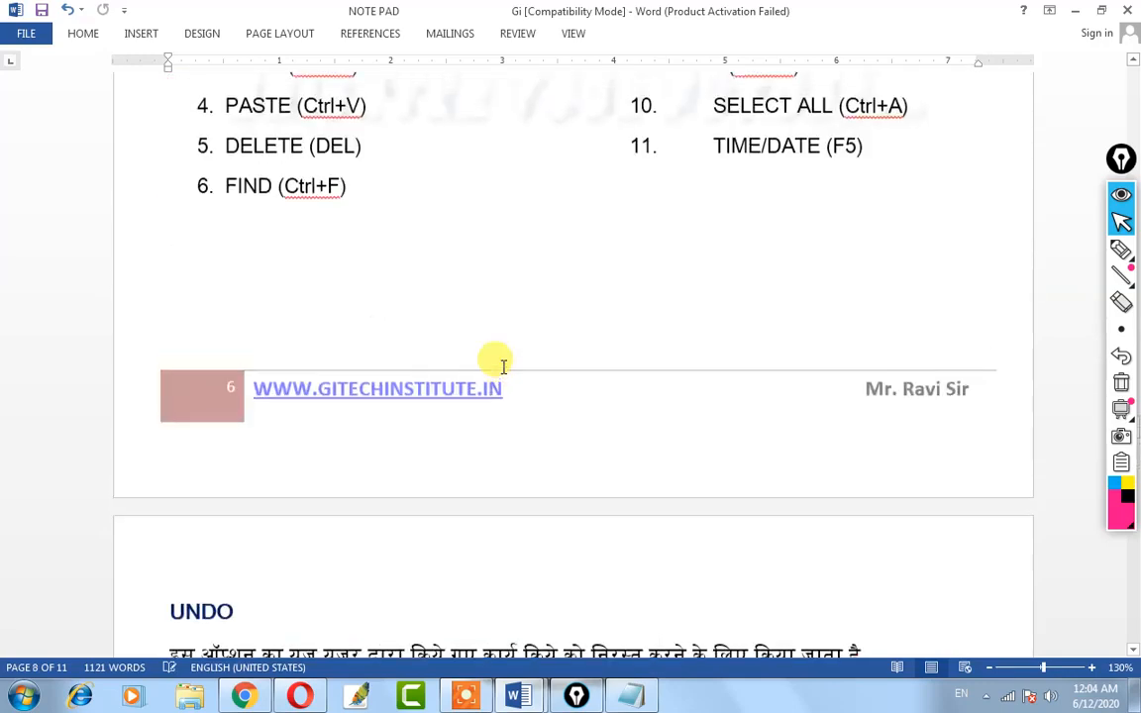
Close the NOTE PAD document in Word without saving its changes.
scroll(503, 371, up, 20)
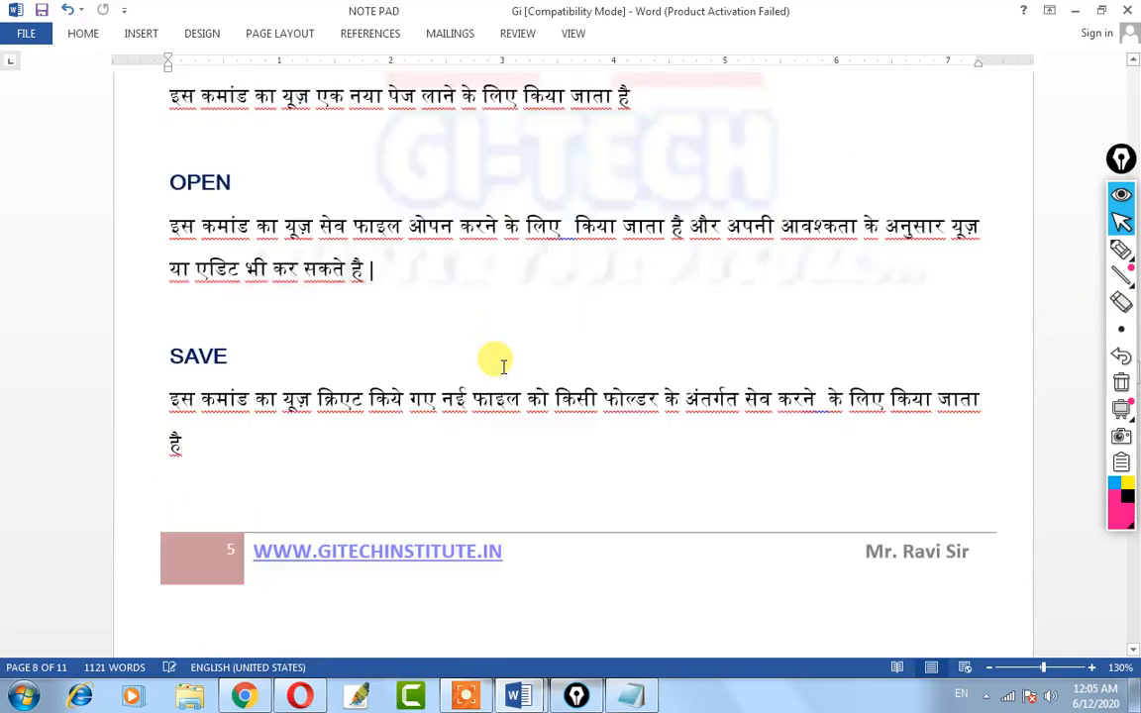
scroll(503, 371, up, 10)
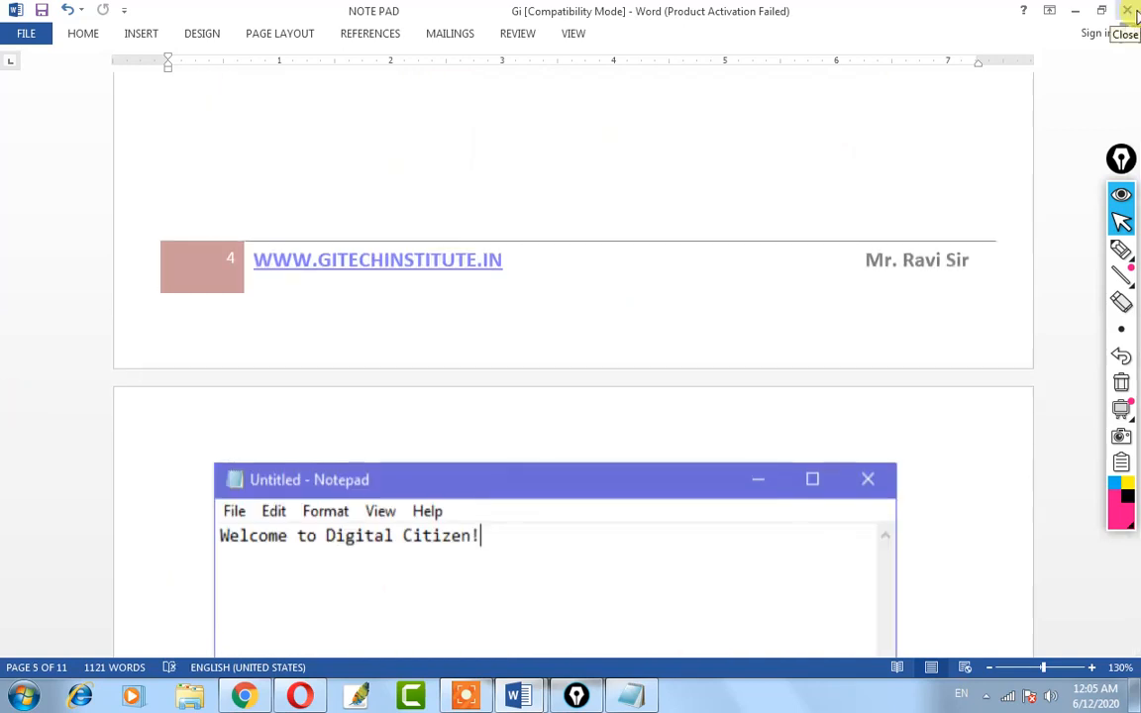
click(1128, 9)
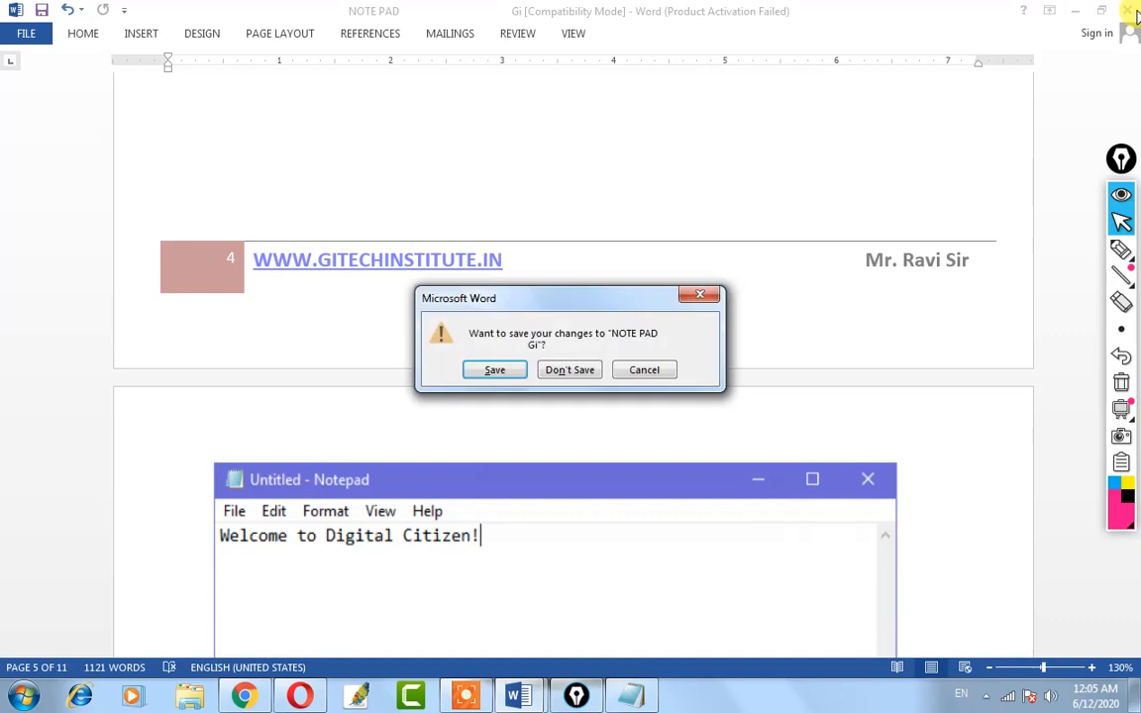
click(582, 374)
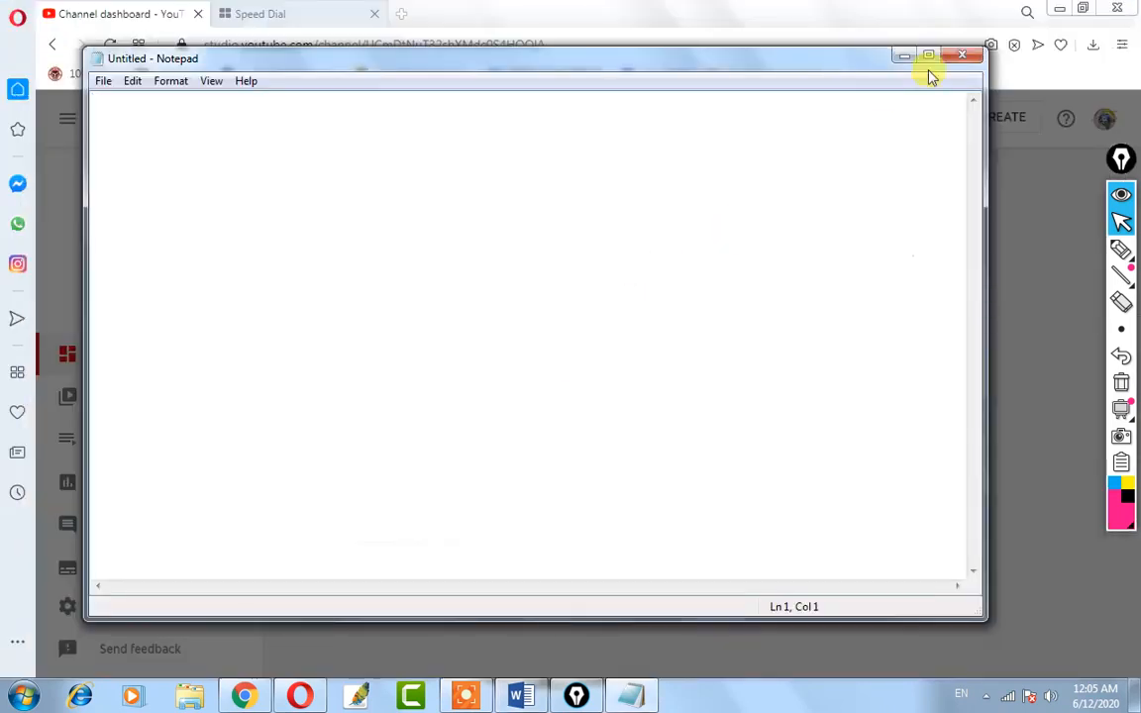
Maximize the Untitled Notepad window, then minimize it to the desktop and restore it.
click(931, 55)
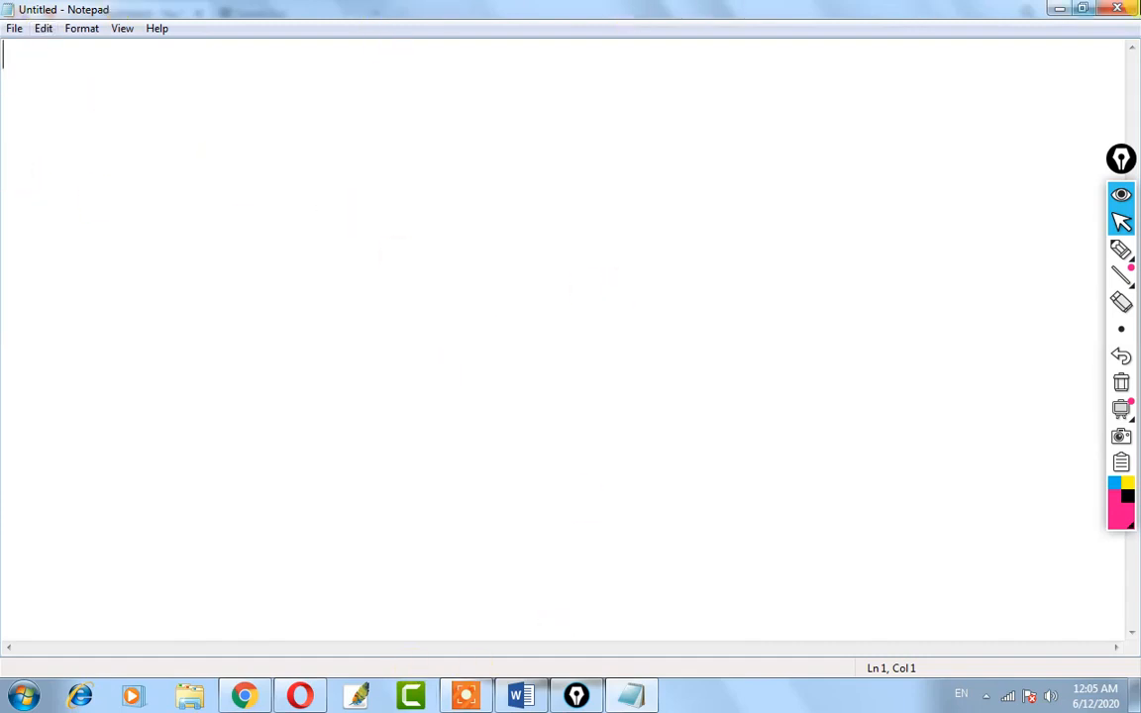
click(1059, 9)
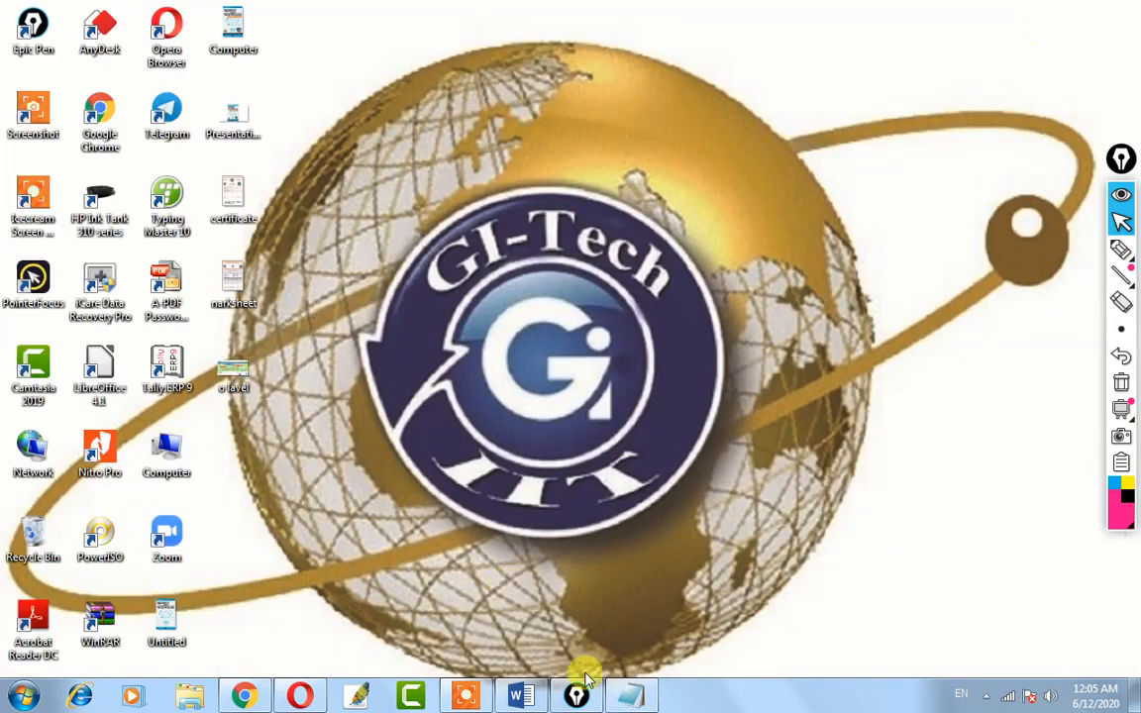
click(635, 698)
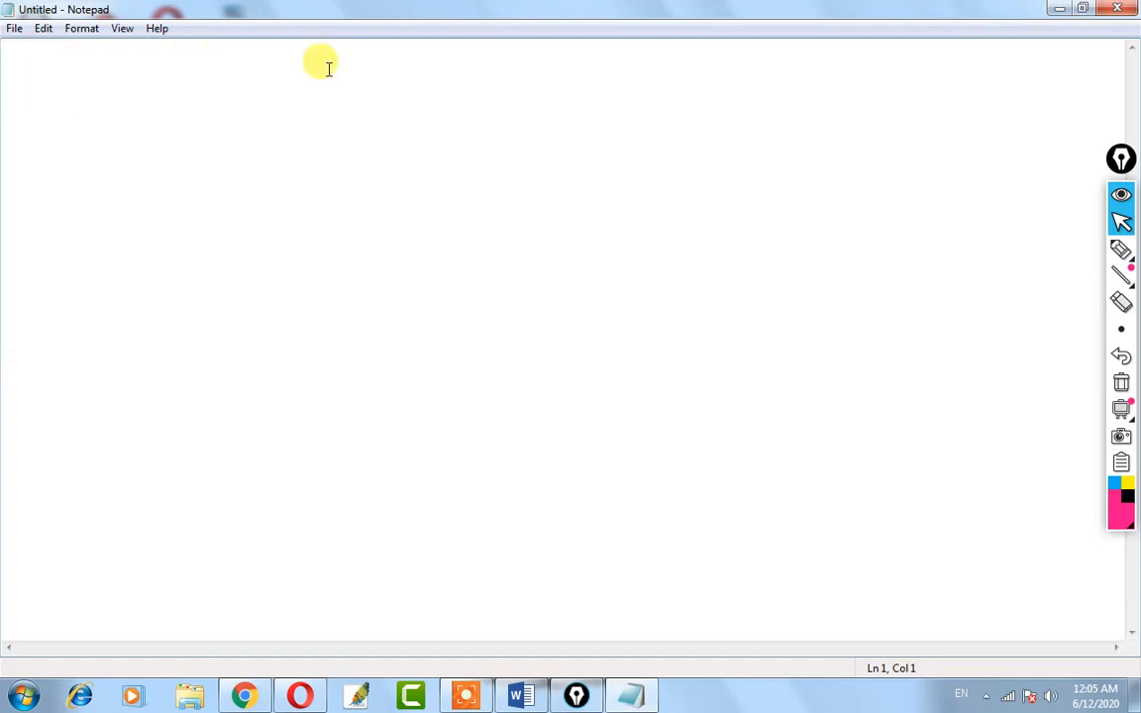
text(gssgsg)
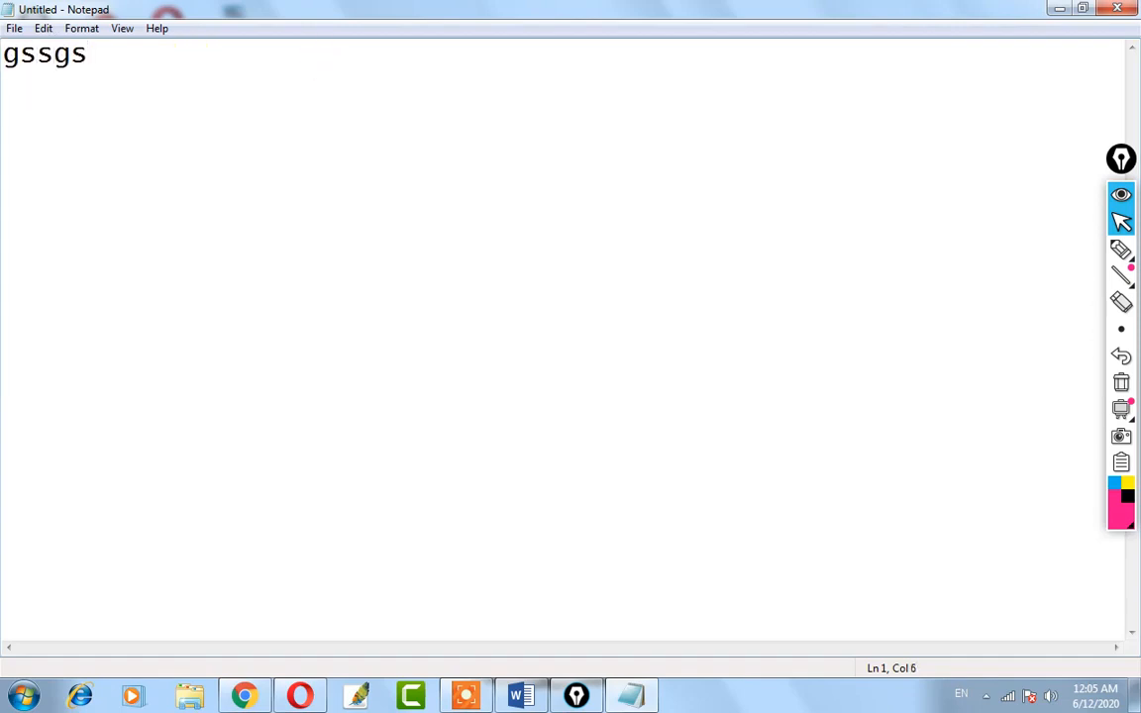
key(BackSpace)
key(BackSpace)
key(BackSpace)
key(BackSpace)
key(BackSpace)
key(BackSpace)
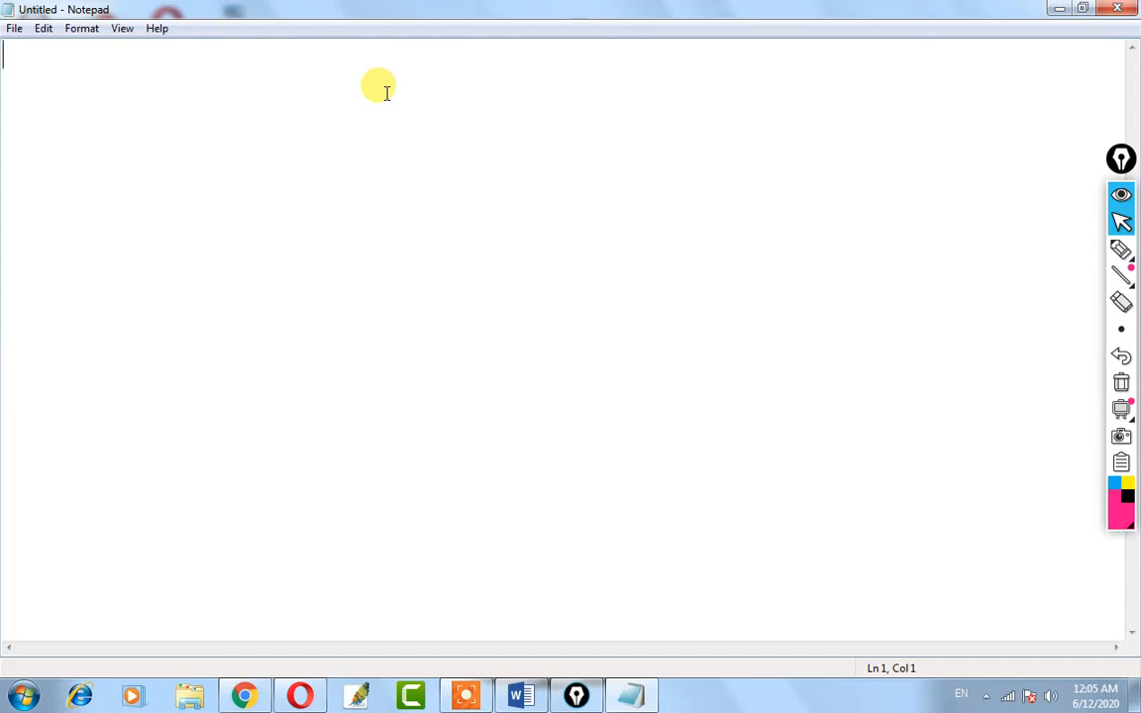
Copy the entire sample text of Document1 in Word and paste it into the empty Notepad file.
click(510, 688)
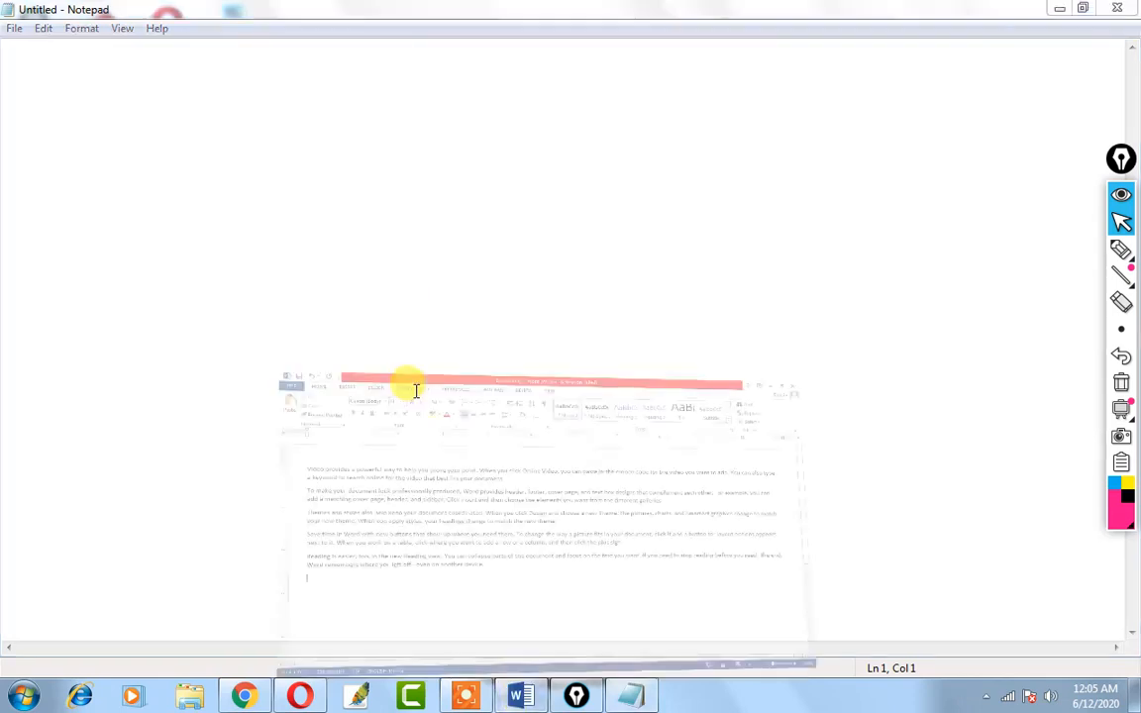
key(ctrl+a)
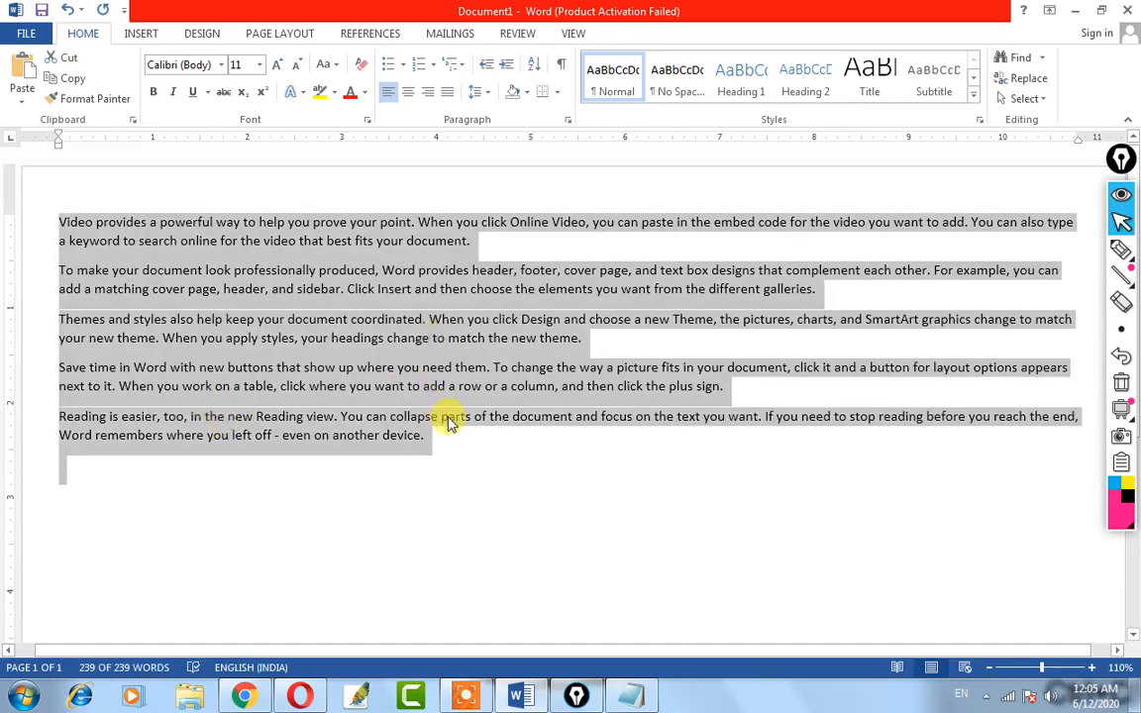
click(628, 695)
key(ctrl+v)
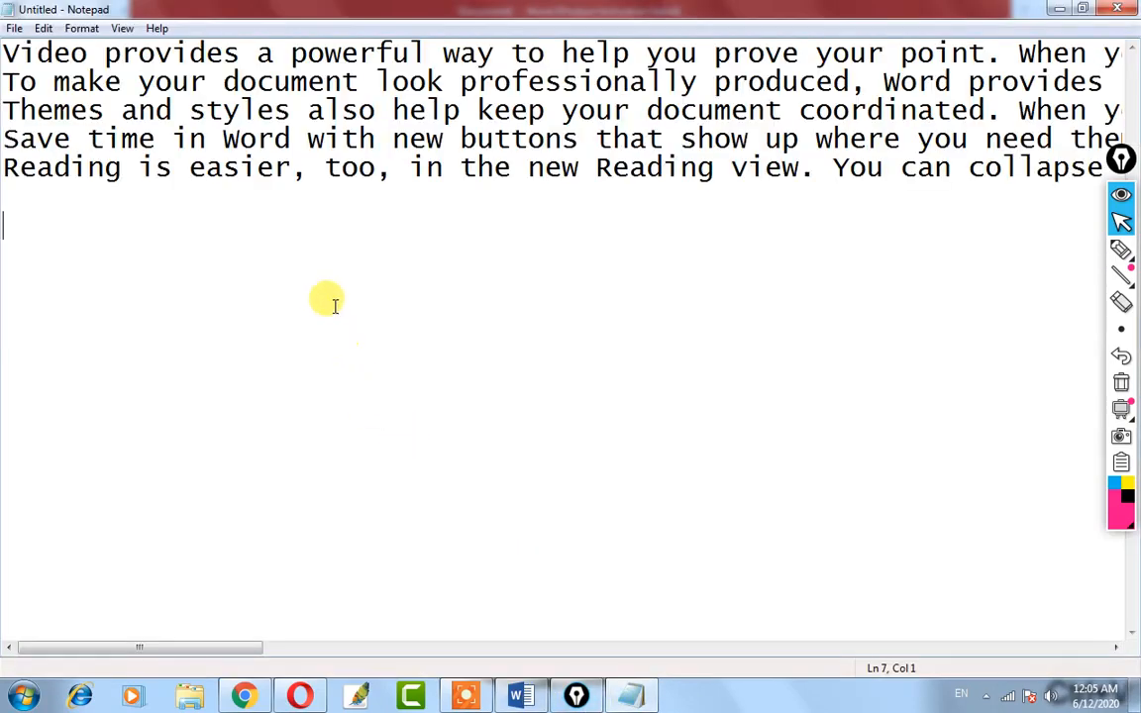
Turn on Word Wrap for the pasted text and check how its lines fit the window.
click(82, 29)
click(99, 49)
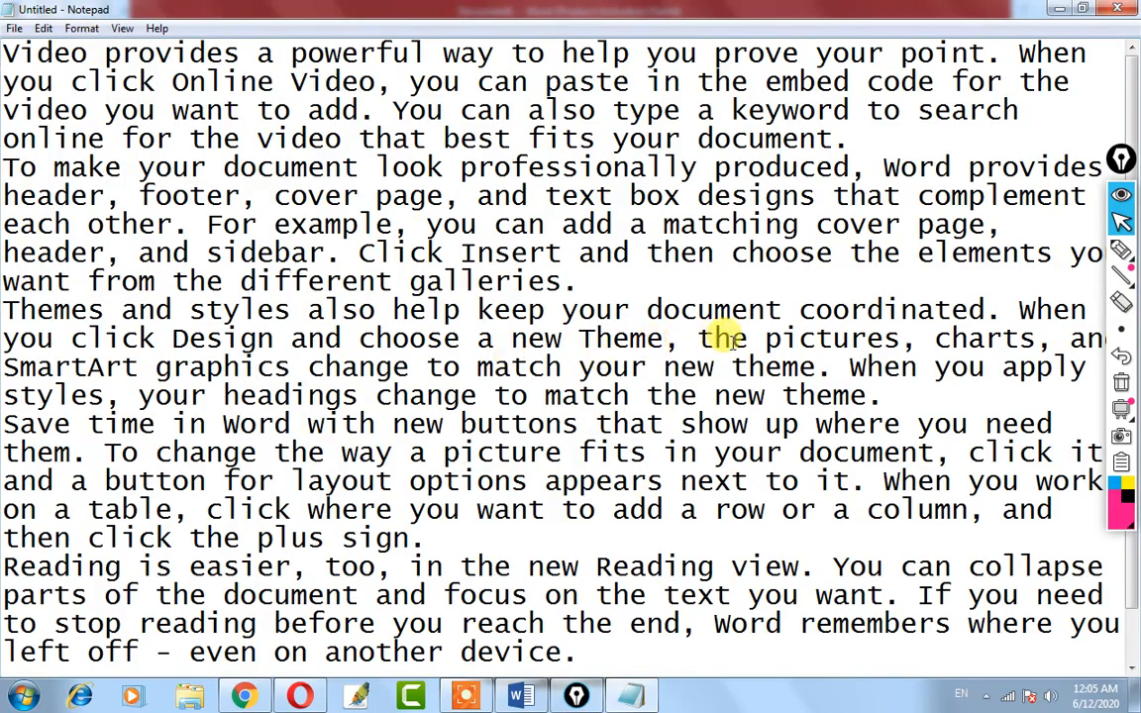
scroll(515, 326, down, 1)
scroll(515, 327, up, 1)
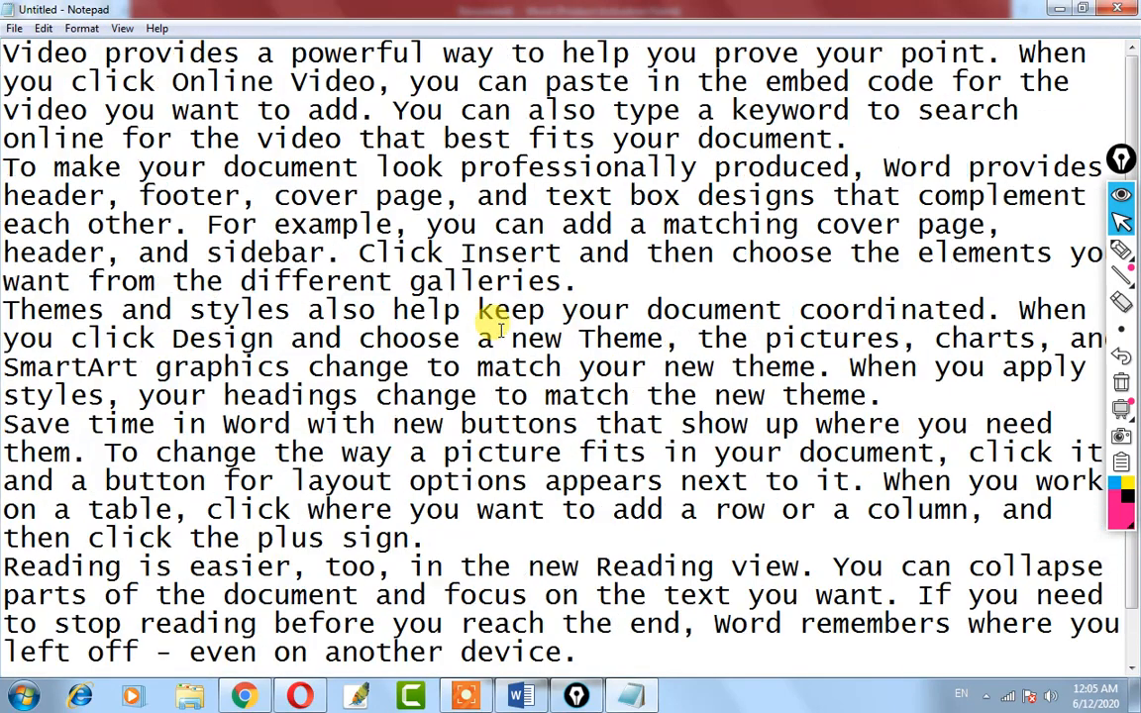
click(362, 280)
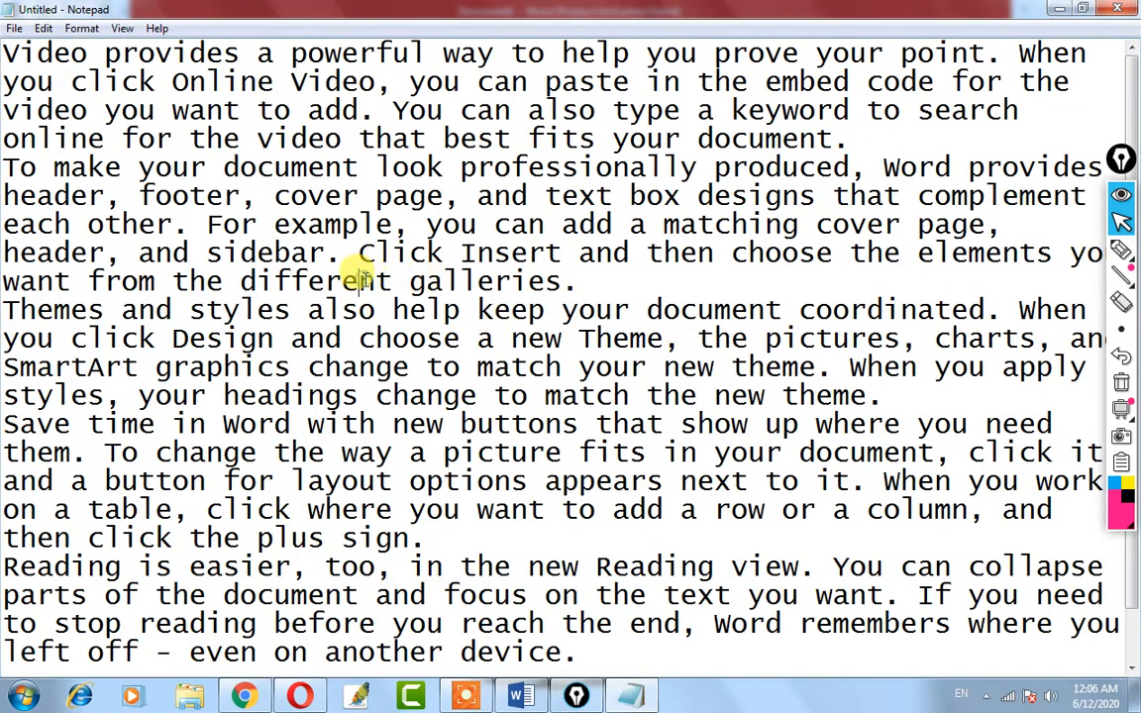
scroll(229, 286, down, 1)
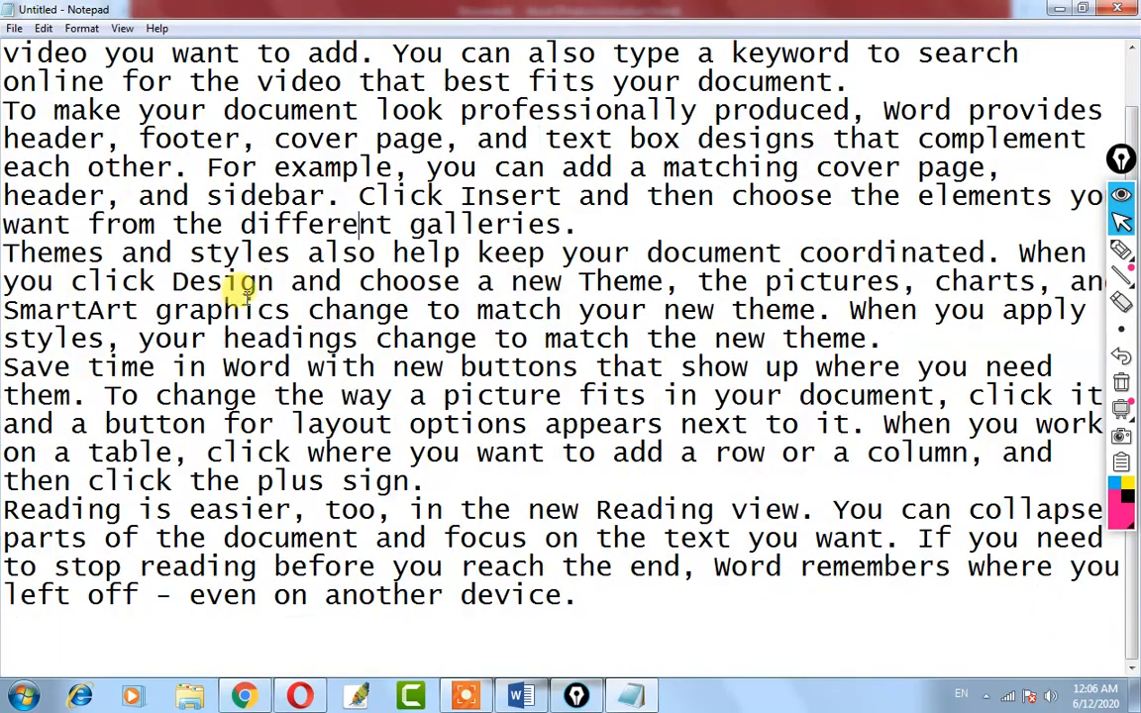
scroll(224, 254, up, 1)
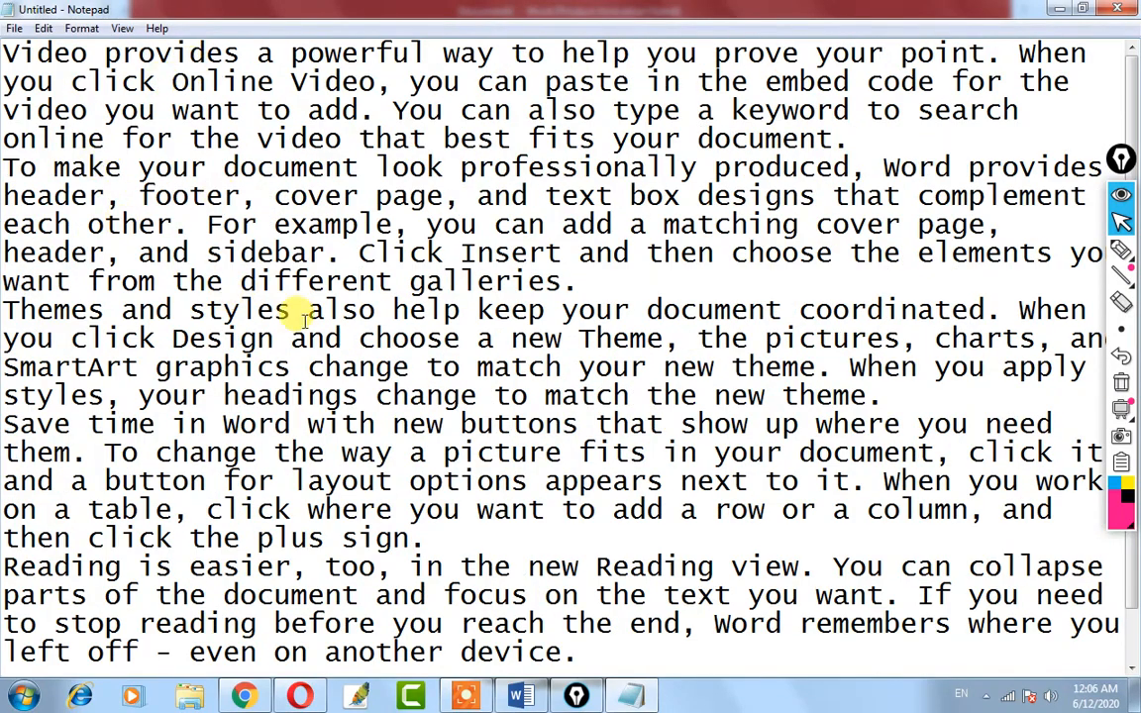
scroll(302, 317, down, 1)
scroll(302, 319, up, 1)
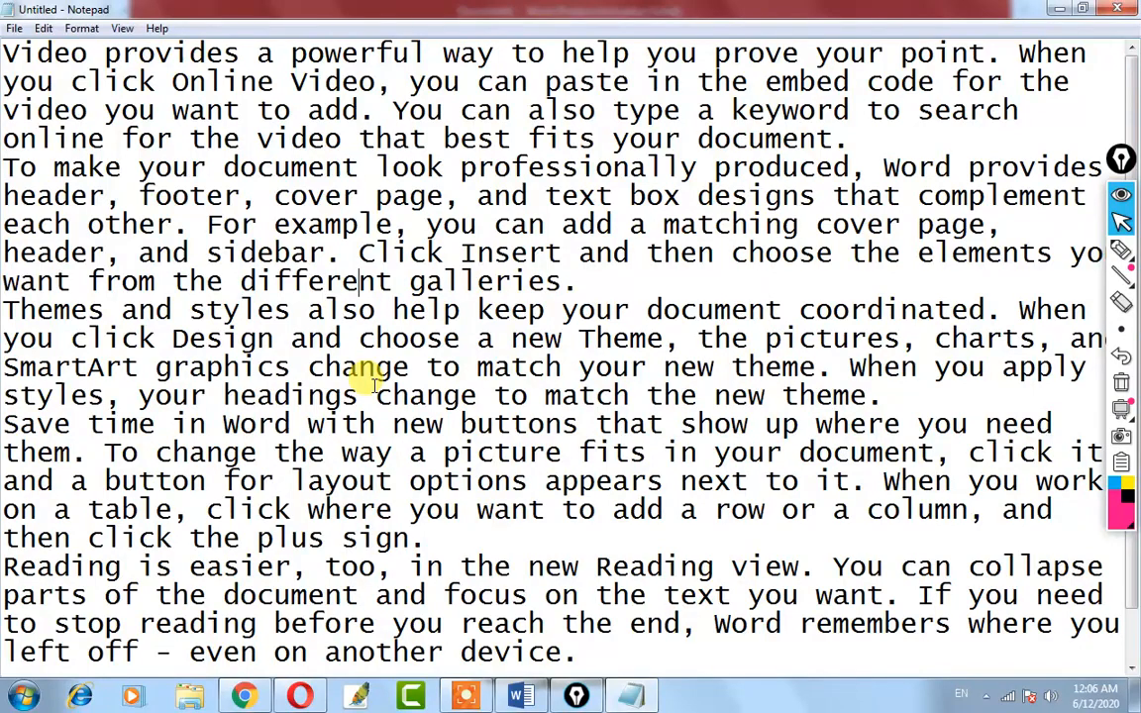
Close the Document1 window in Word without saving and return to the Notepad text.
right_click(516, 697)
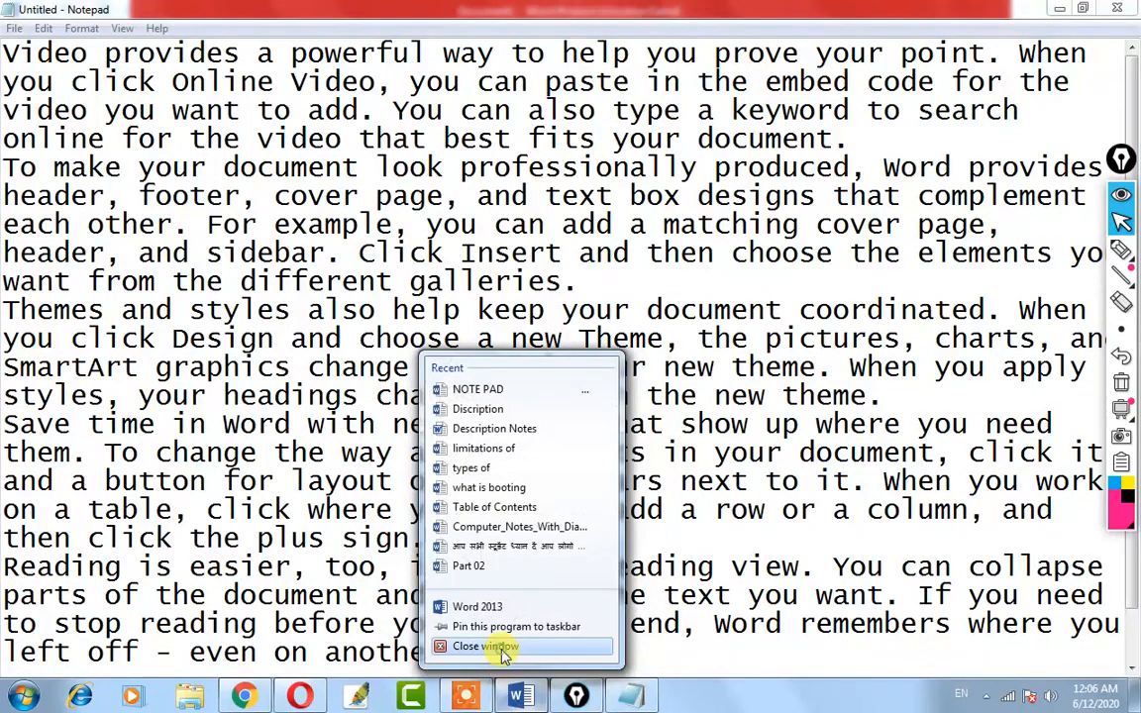
click(500, 647)
click(572, 455)
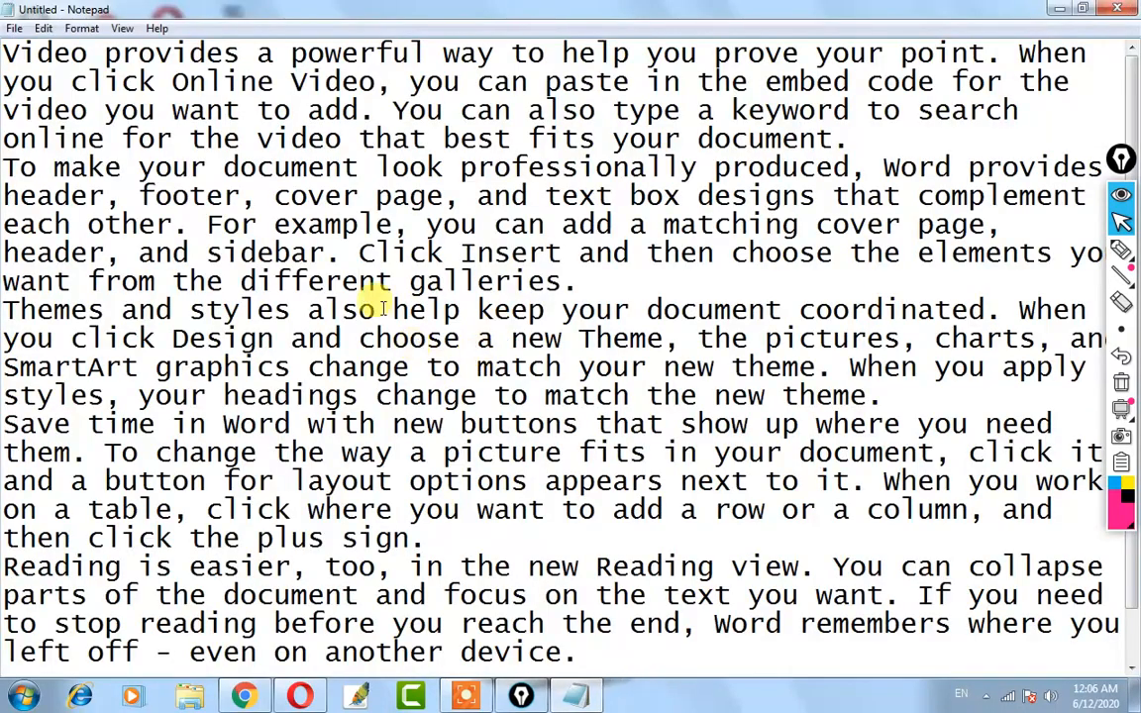
click(362, 280)
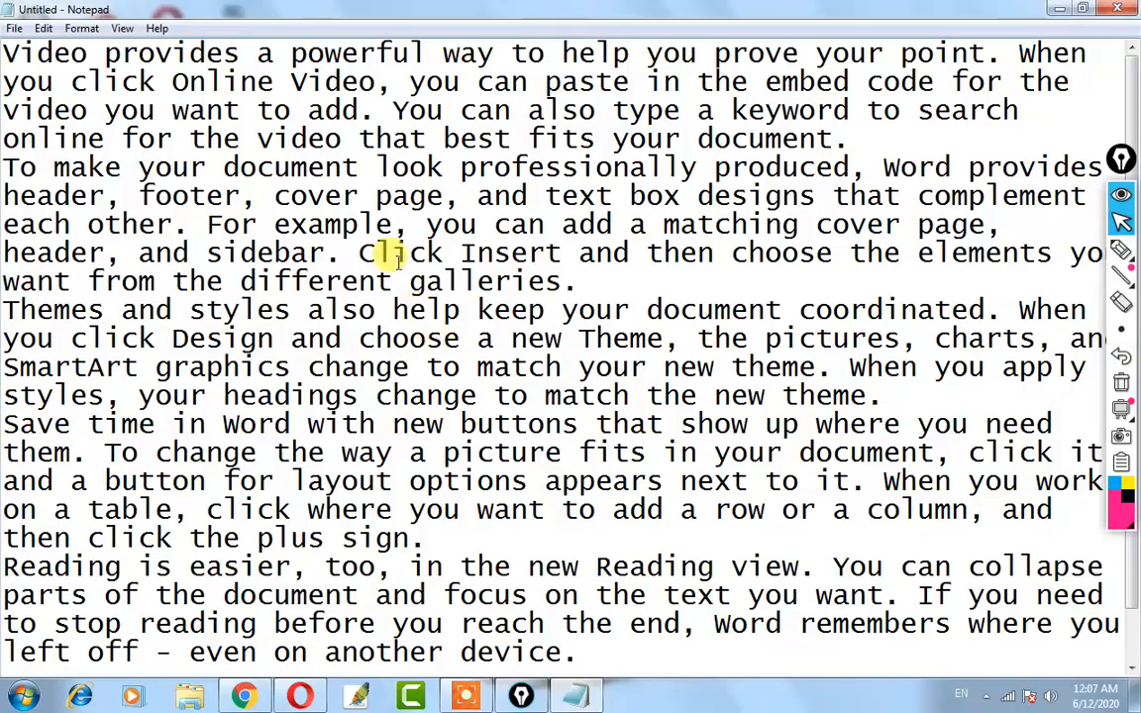
click(11, 35)
click(41, 32)
click(73, 32)
mouse_move(155, 32)
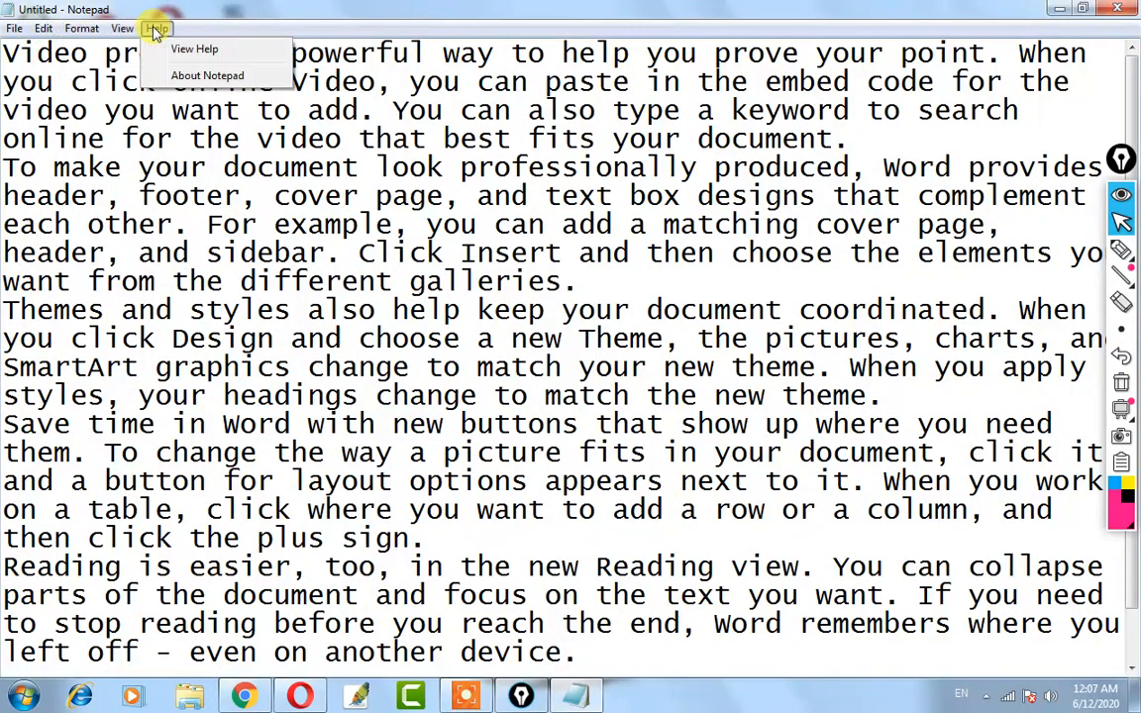
click(14, 28)
click(156, 28)
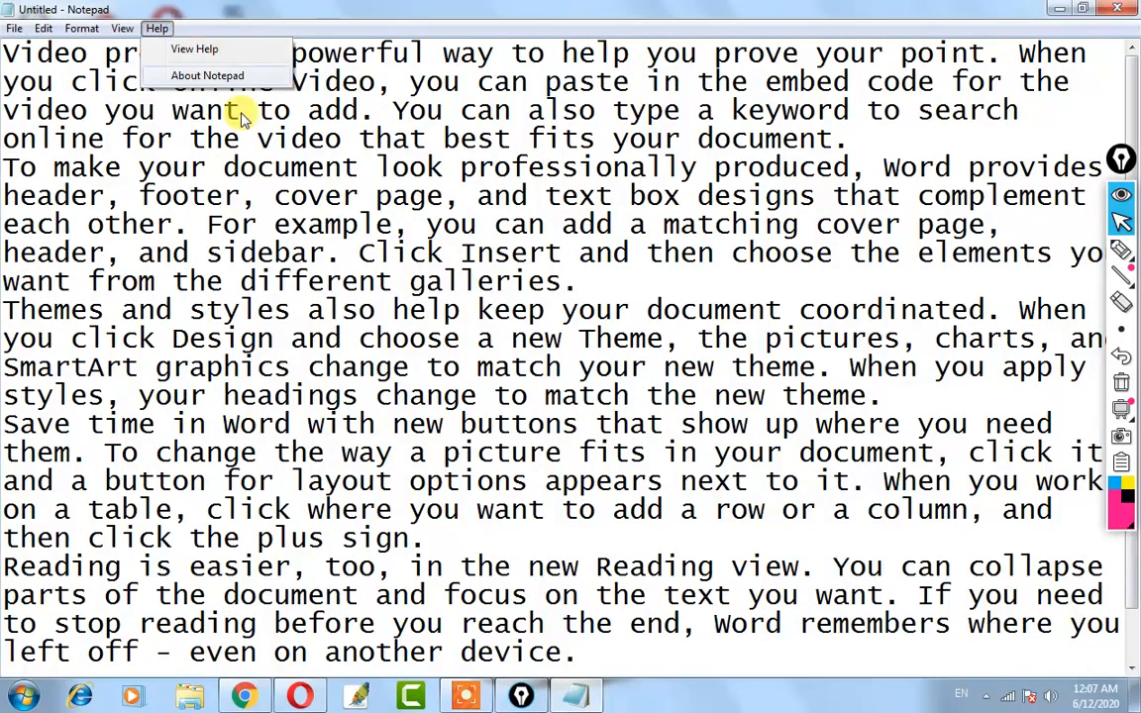
click(90, 195)
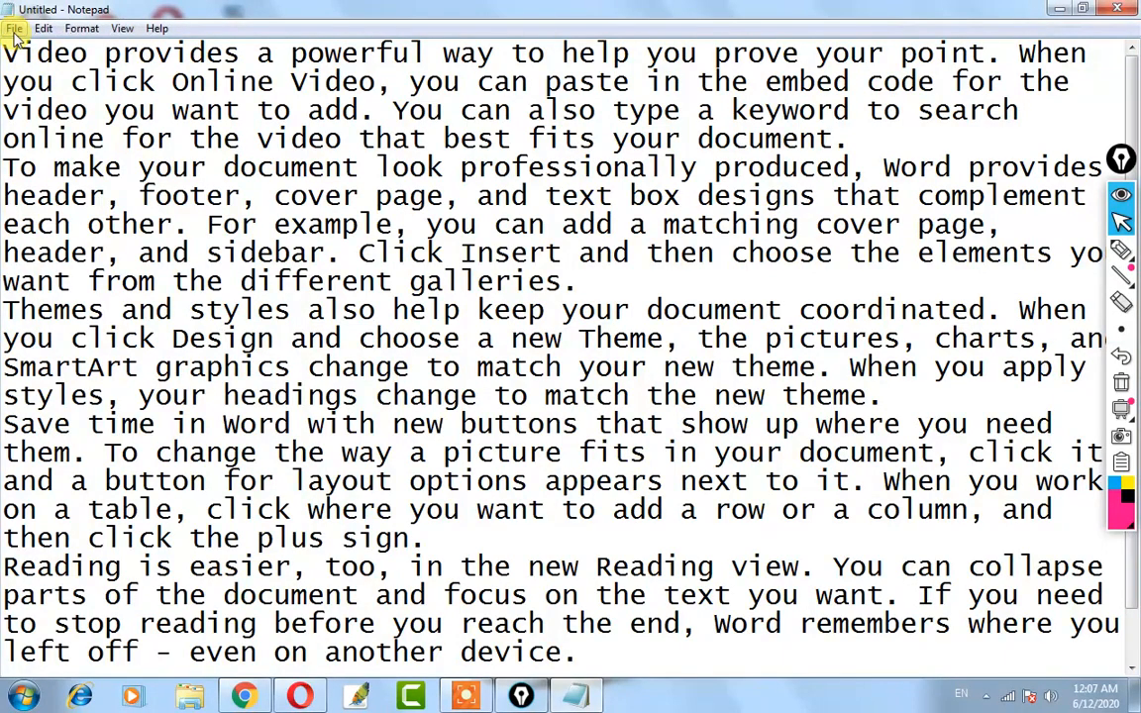
Save the text to the Desktop as a text document named "GiTech Doc".
key(alt+f)
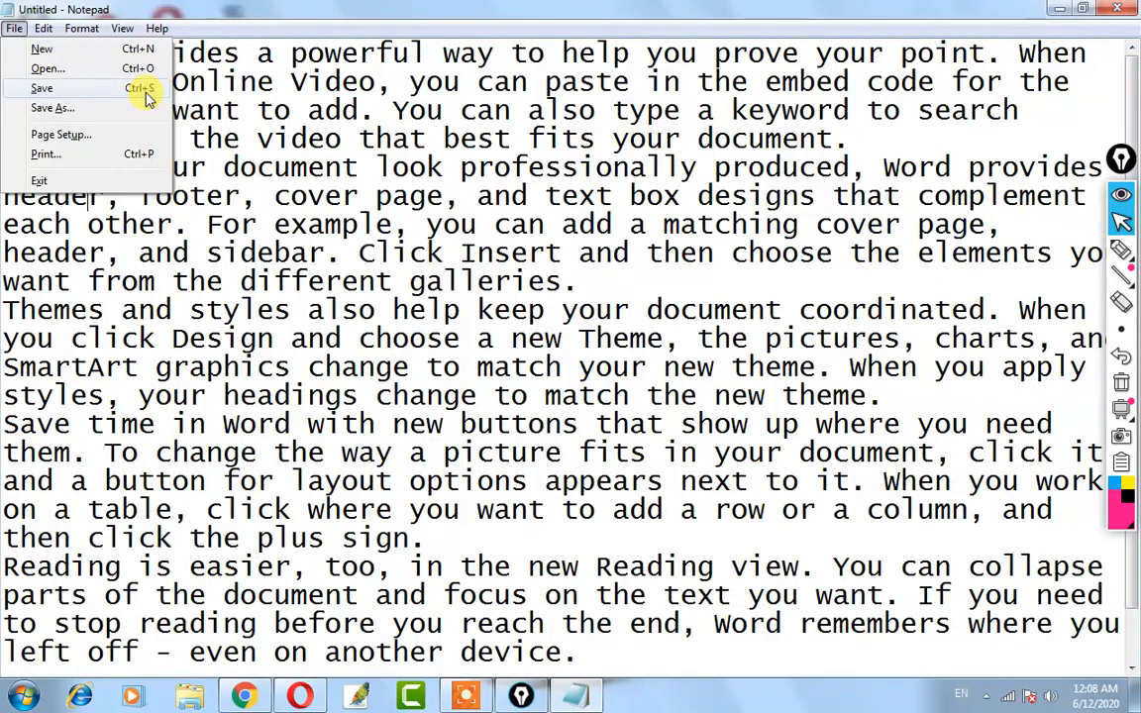
click(72, 90)
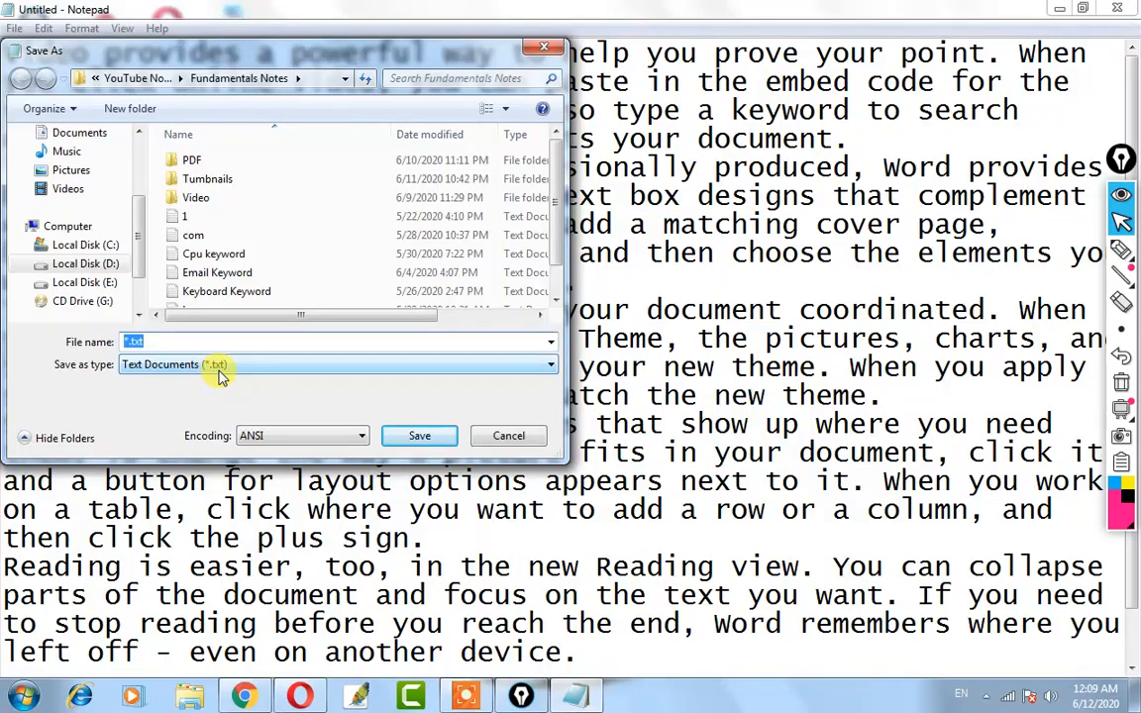
scroll(68, 158, up, 2)
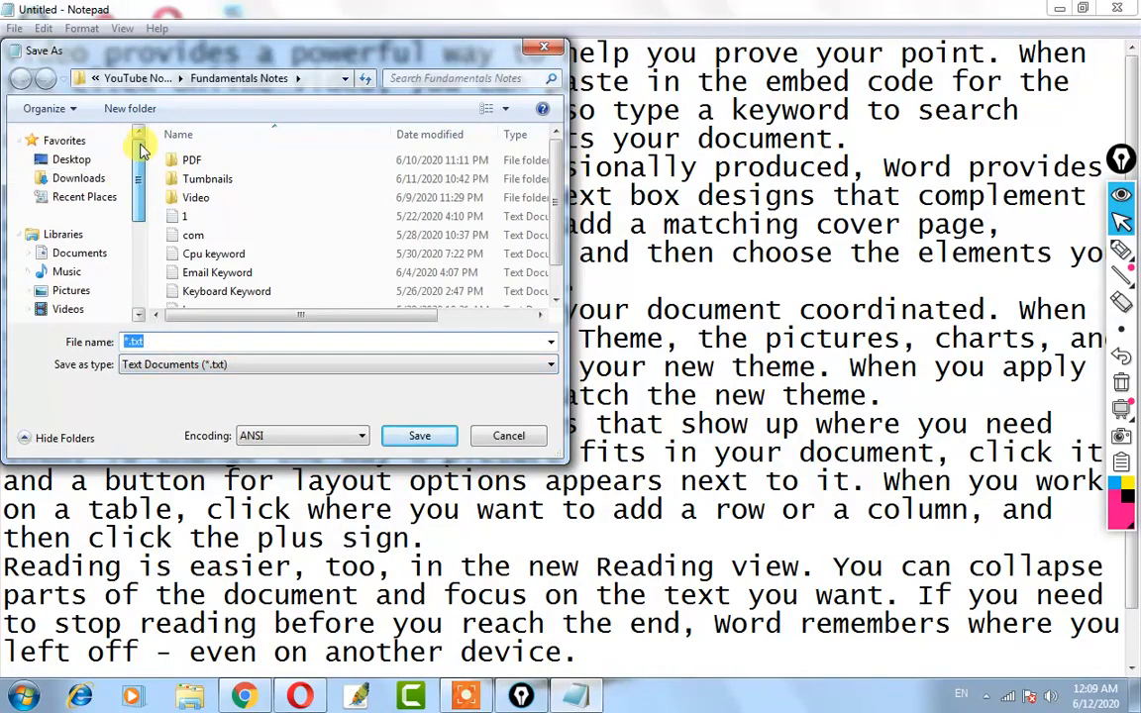
click(74, 161)
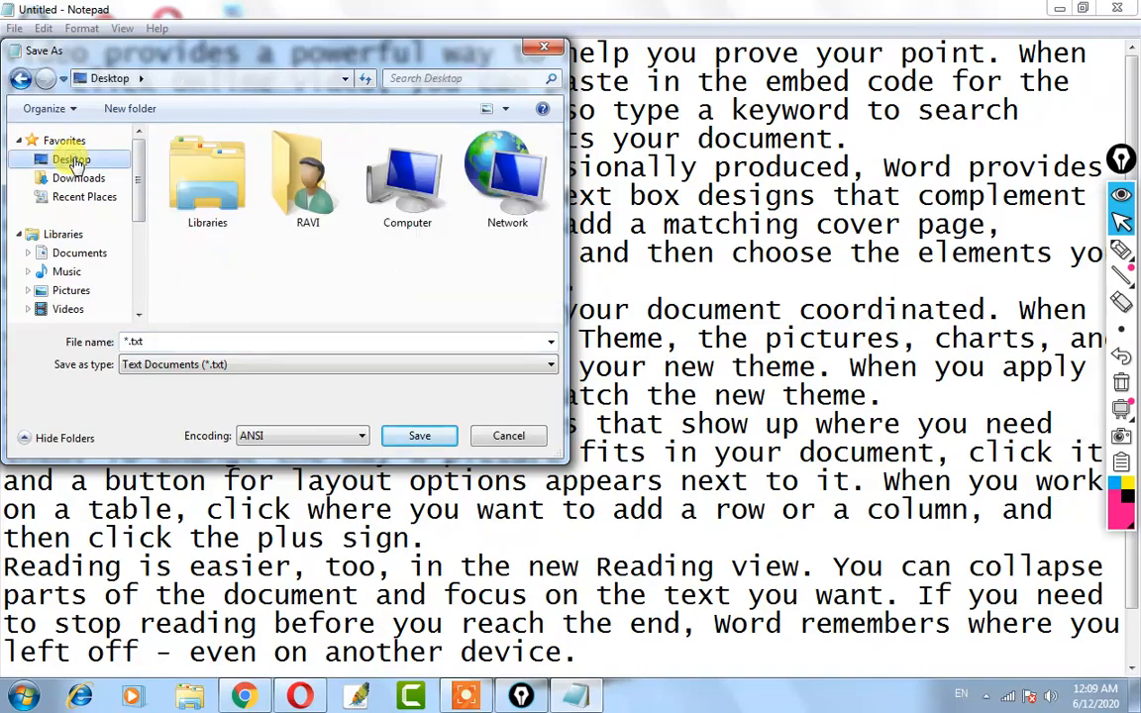
click(146, 342)
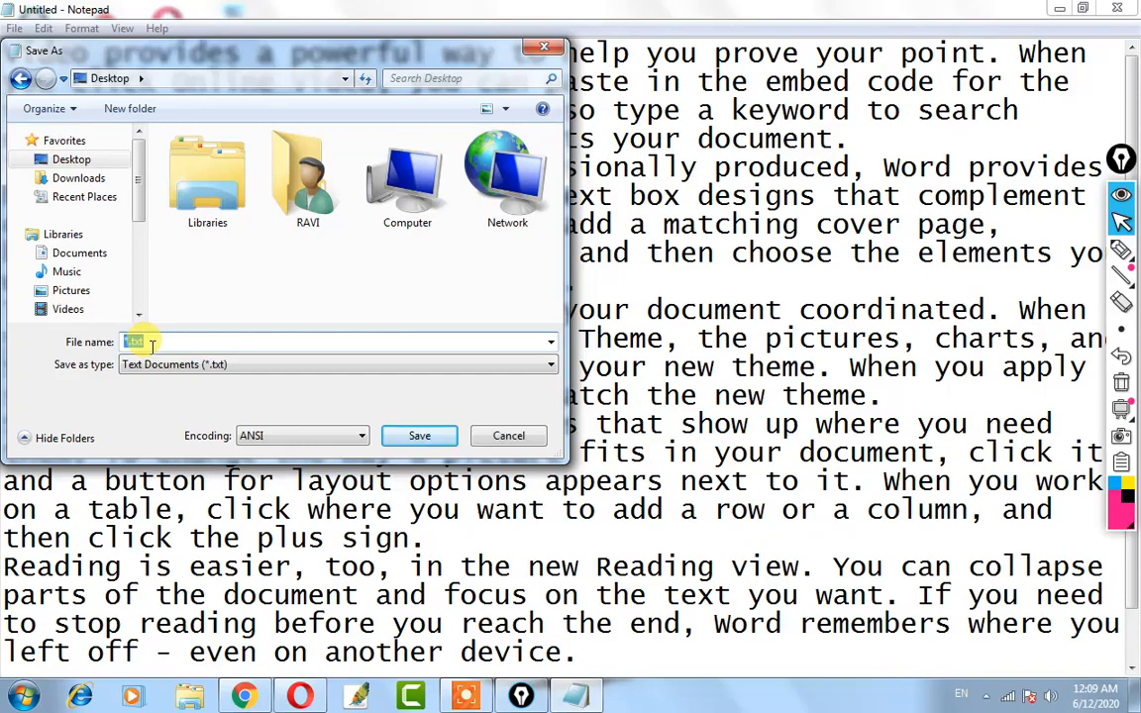
text(GiT)
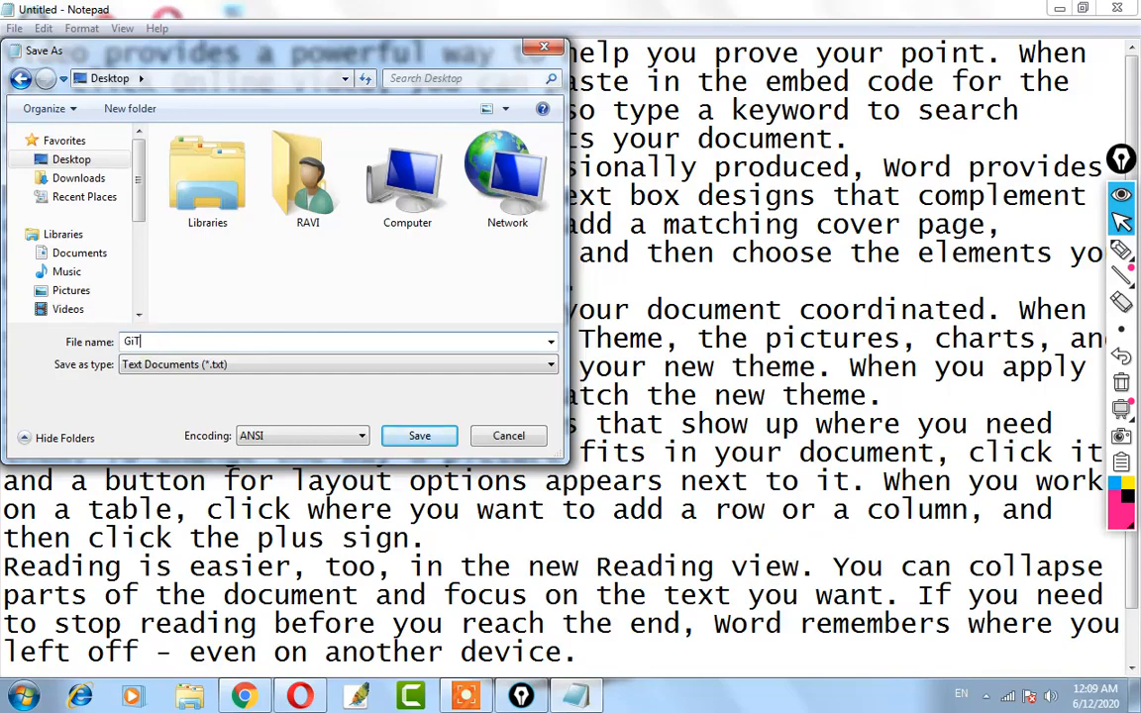
text(ech Doc)
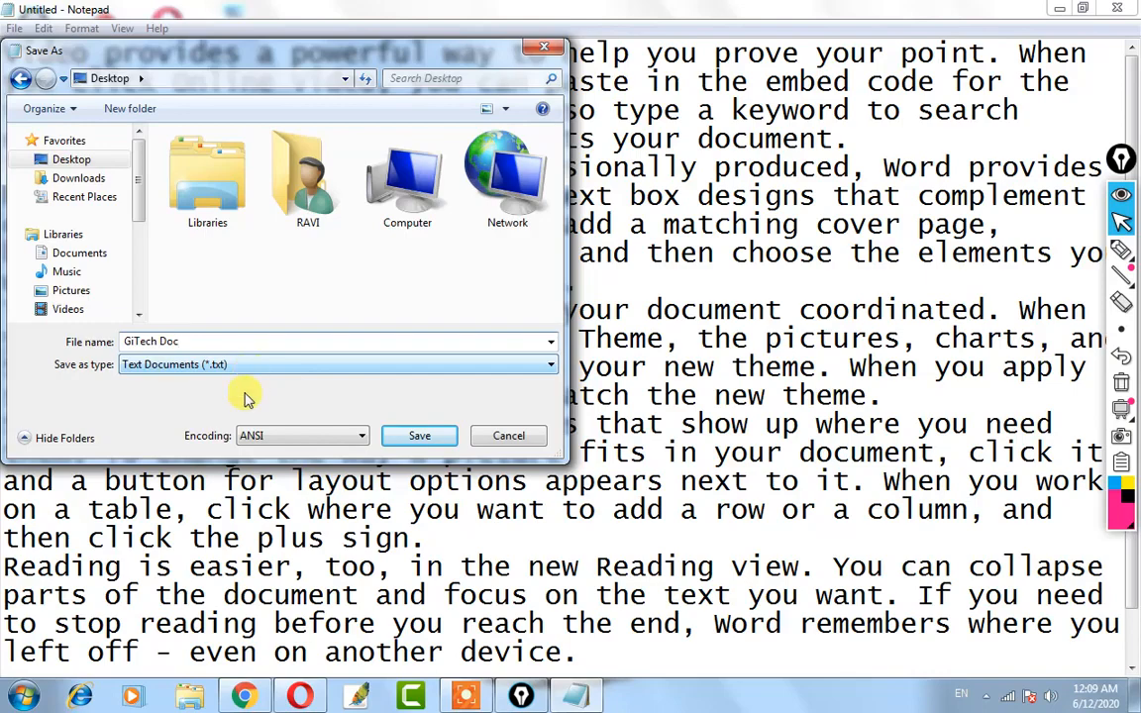
click(419, 439)
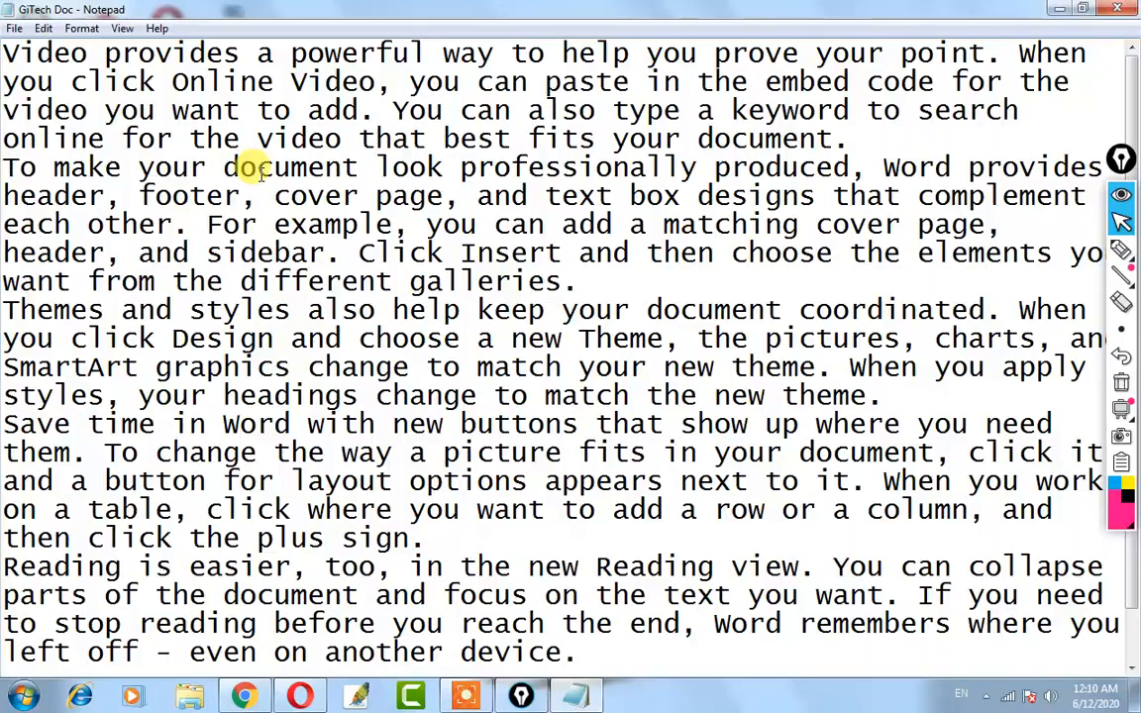
Start a new blank Notepad file in place of the saved GiTech Doc text.
click(10, 30)
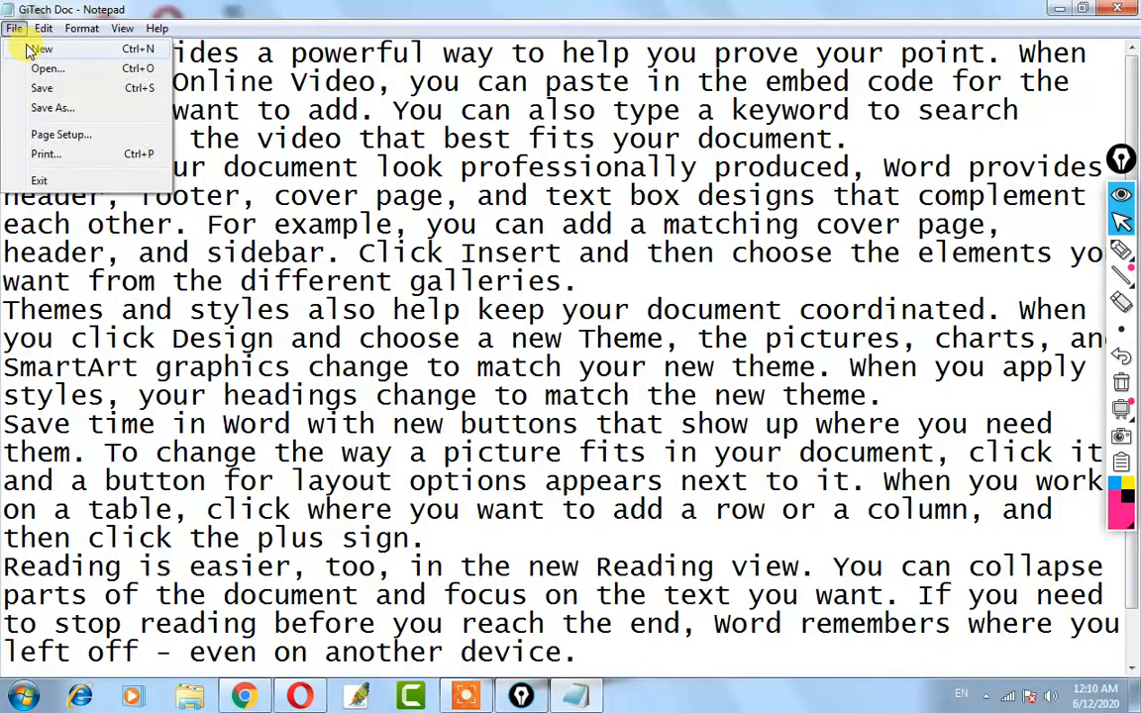
click(337, 197)
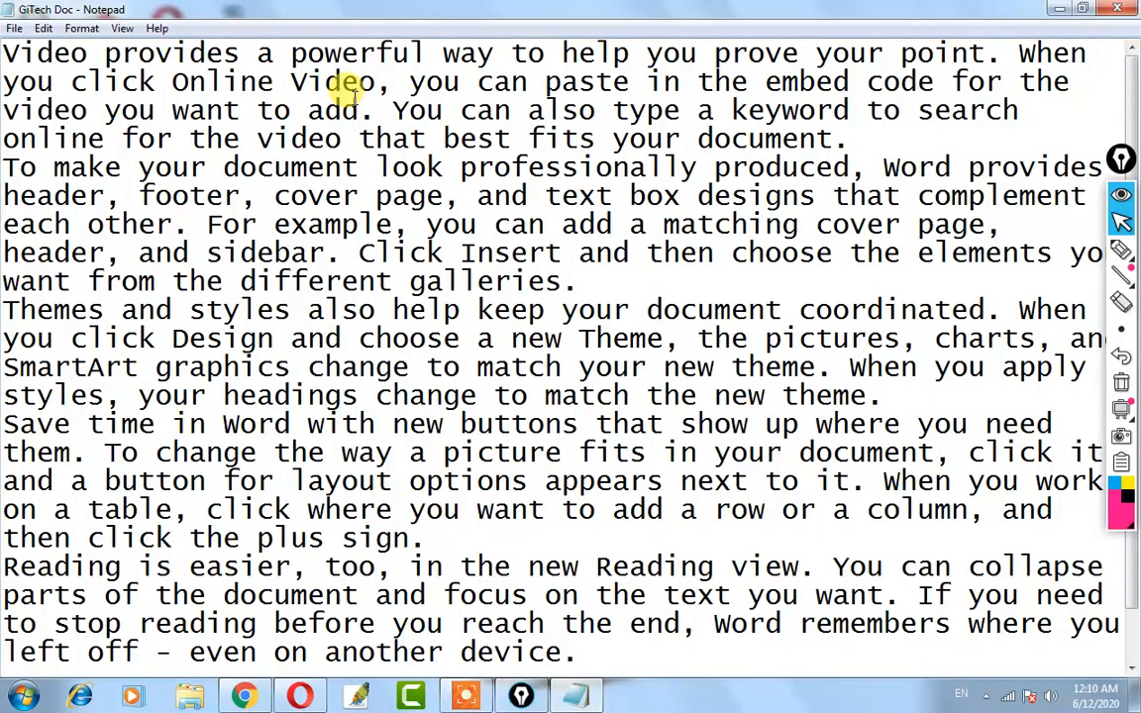
click(15, 28)
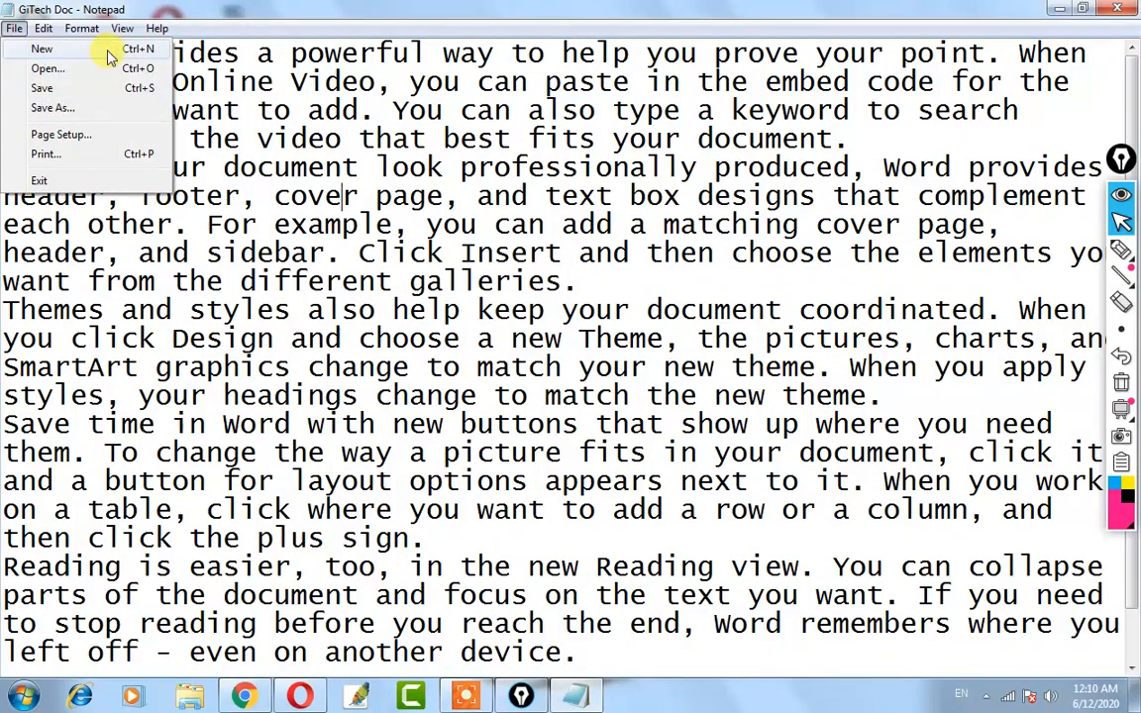
click(259, 54)
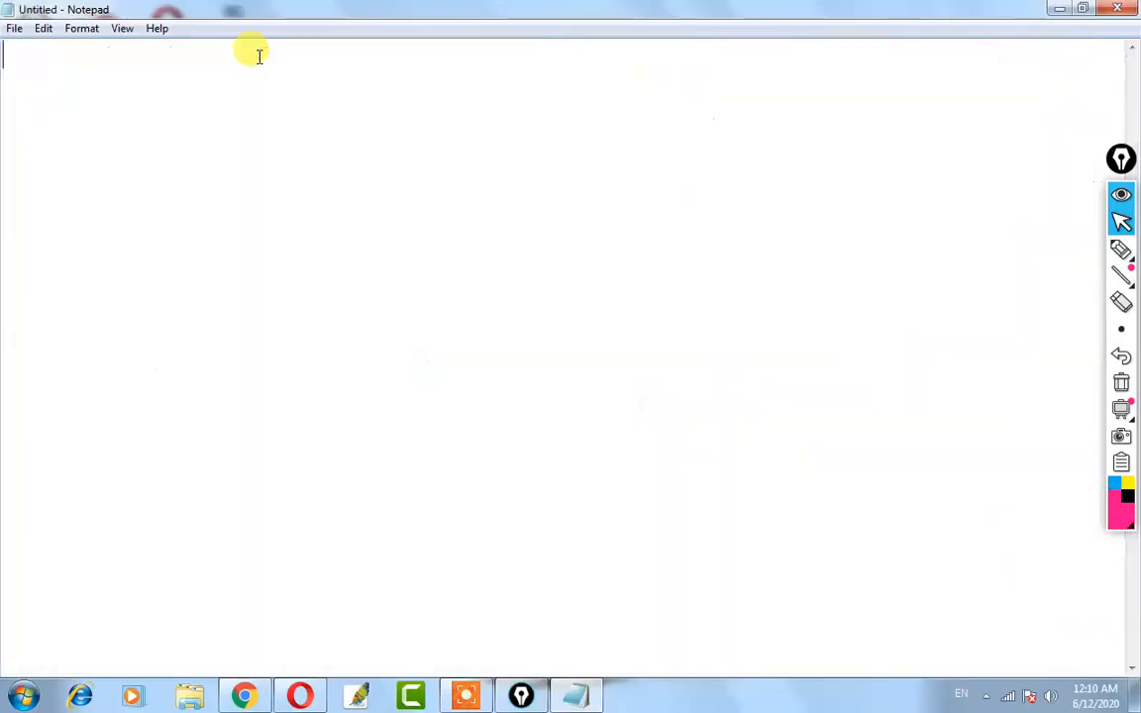
key(ctrl+n)
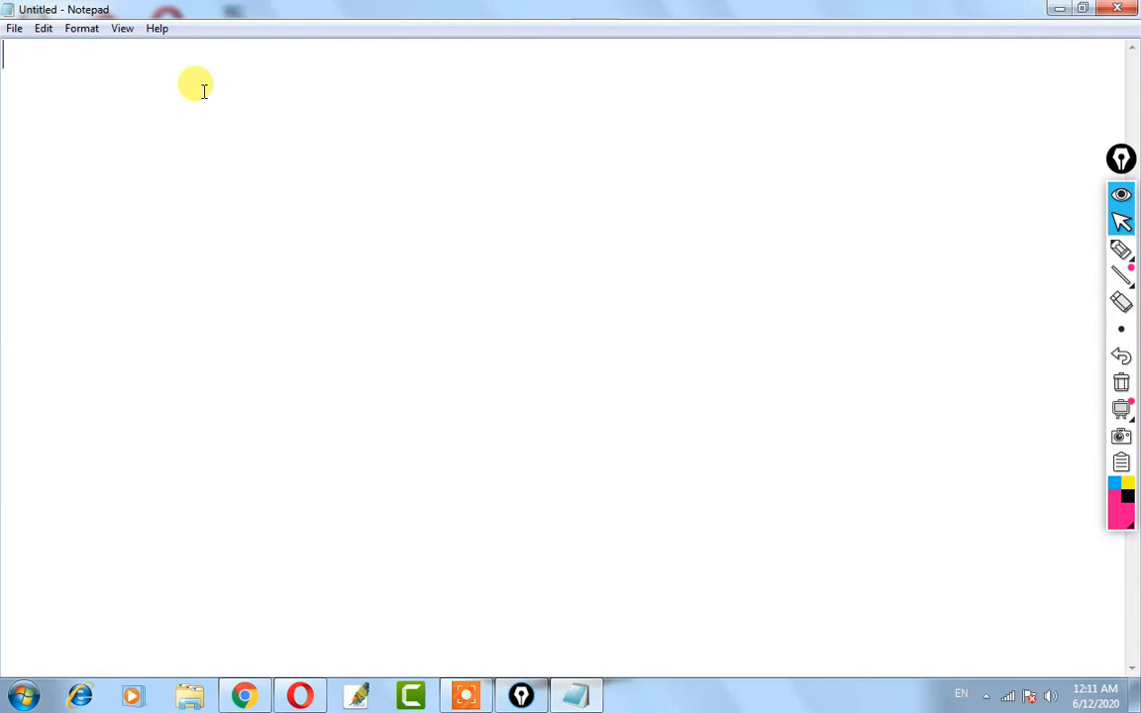
Open the text document "GiTech Doc" from the Desktop folder.
click(12, 32)
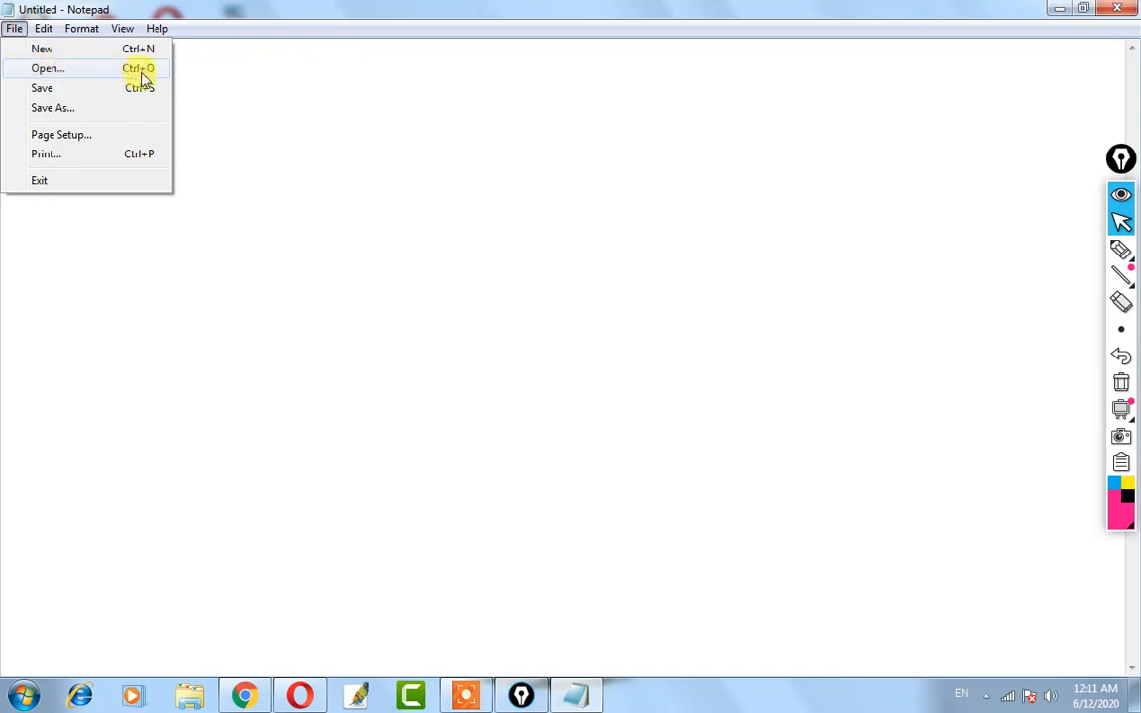
click(78, 73)
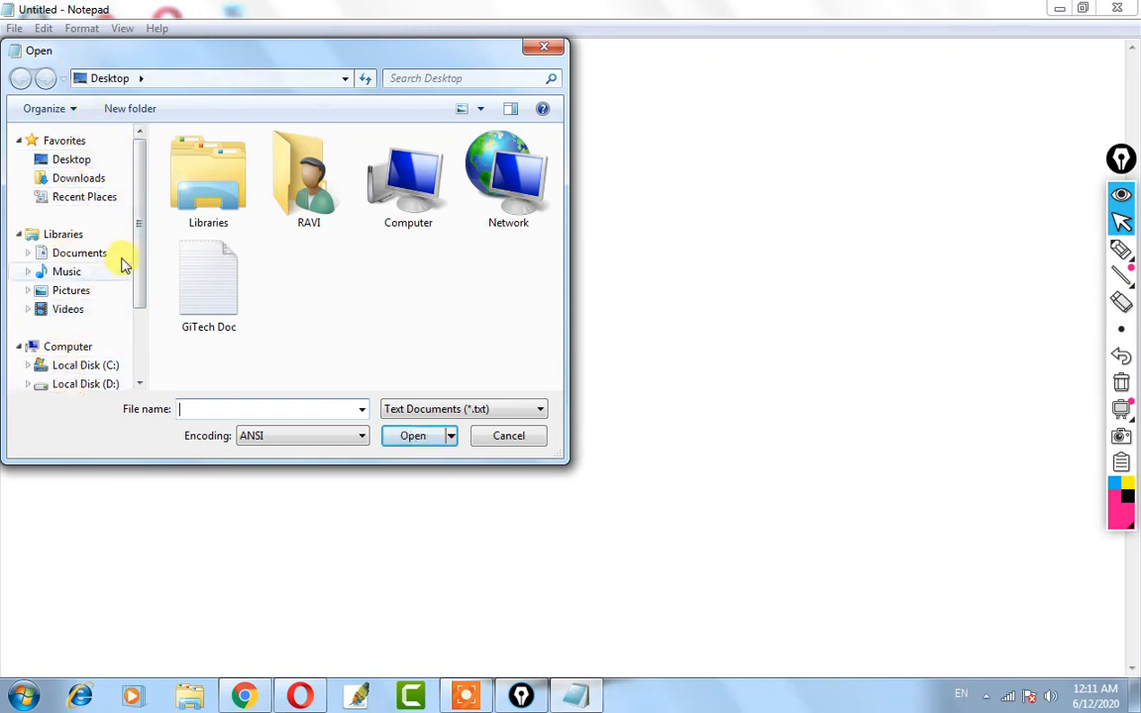
click(77, 161)
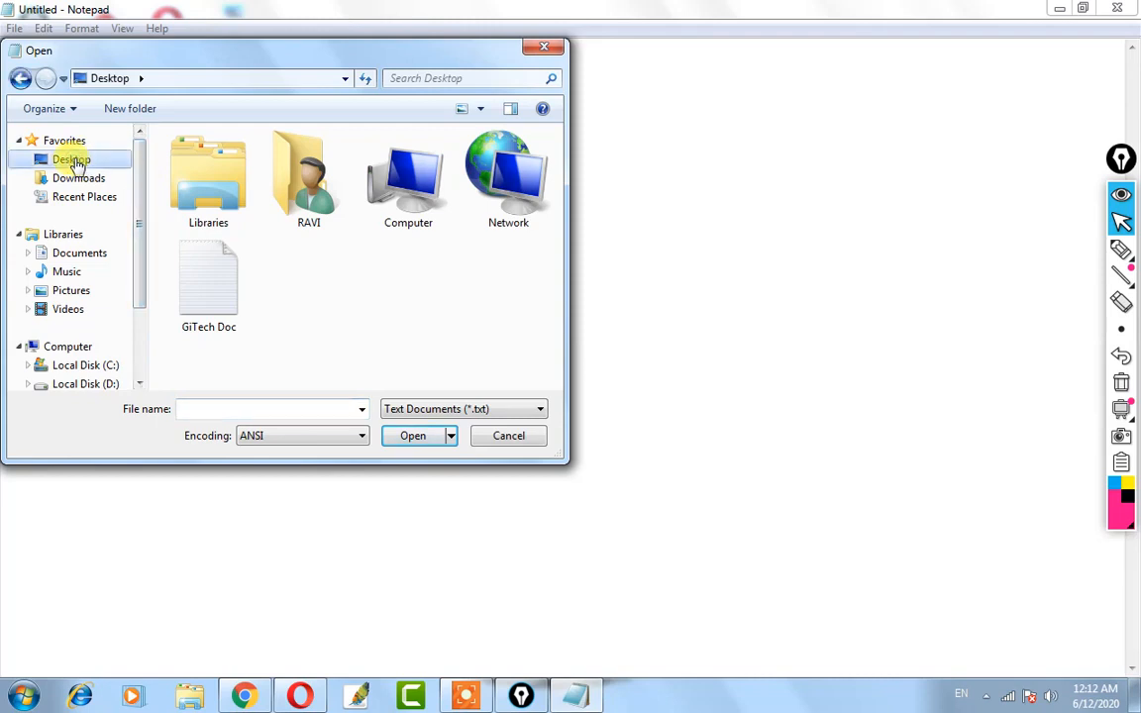
click(193, 290)
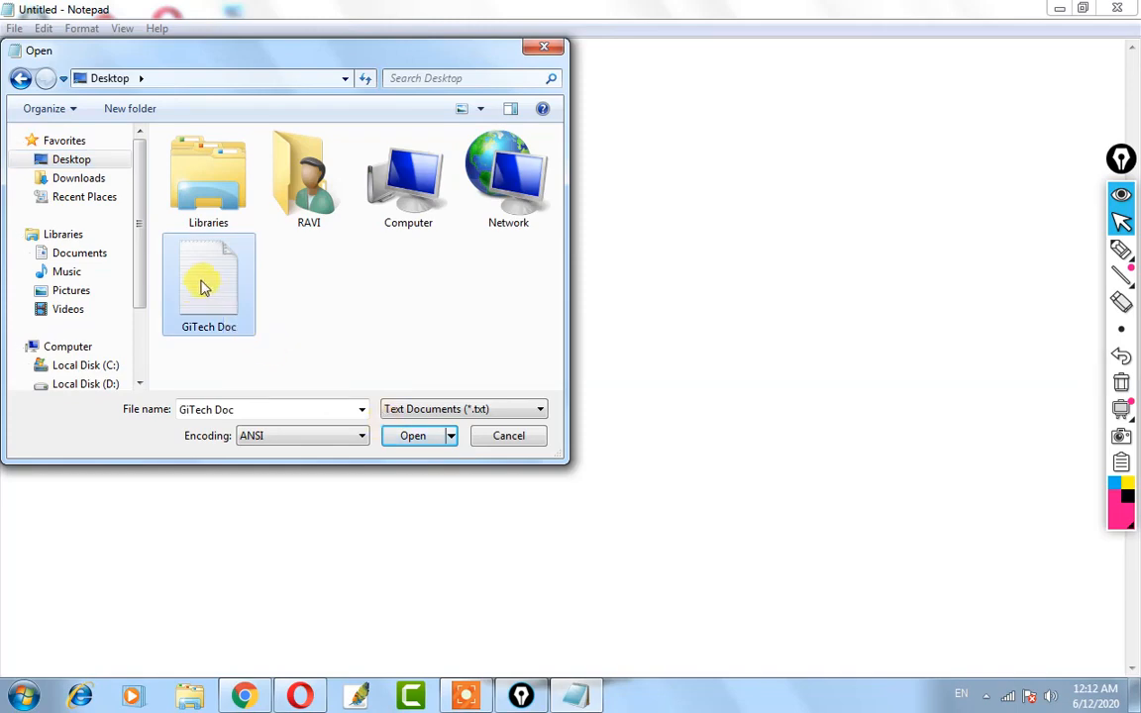
click(420, 439)
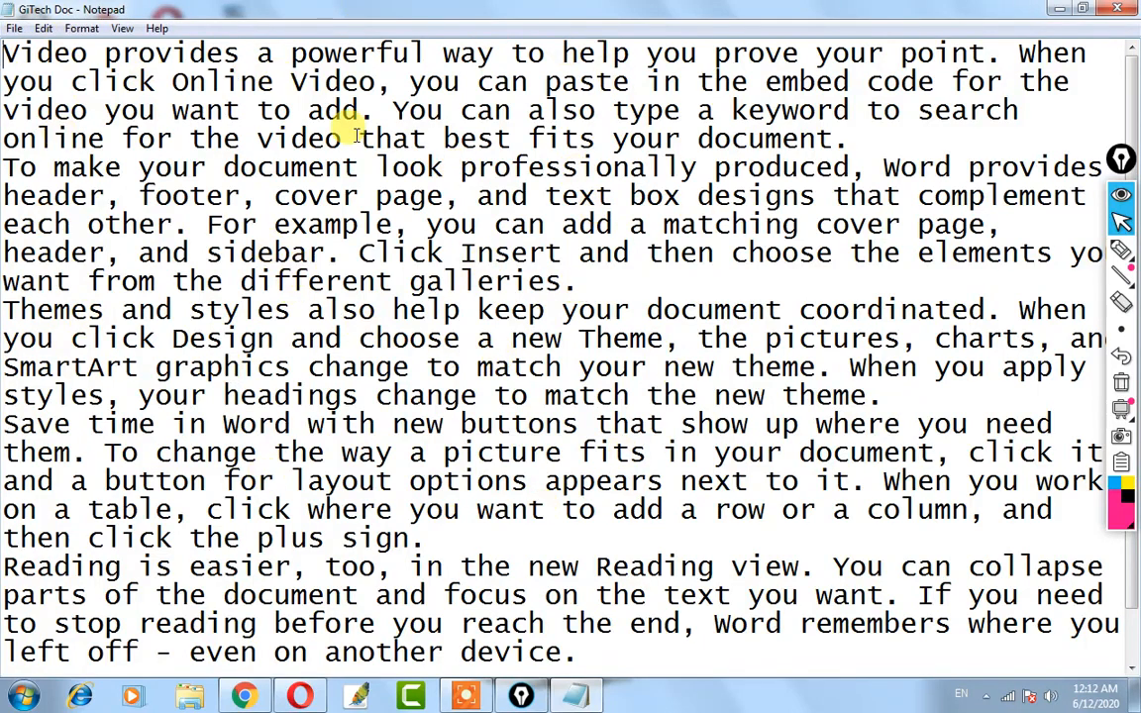
Close Notepad, then reopen GiTech Doc directly from its desktop file in a maximized window.
click(1123, 12)
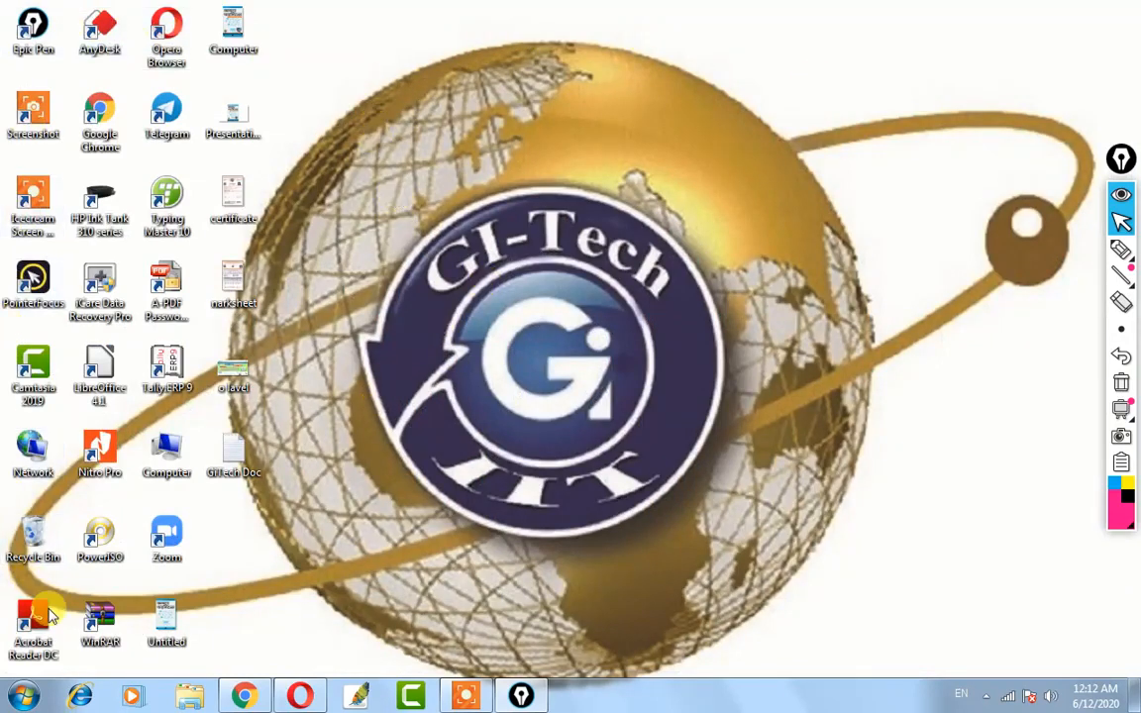
click(233, 453)
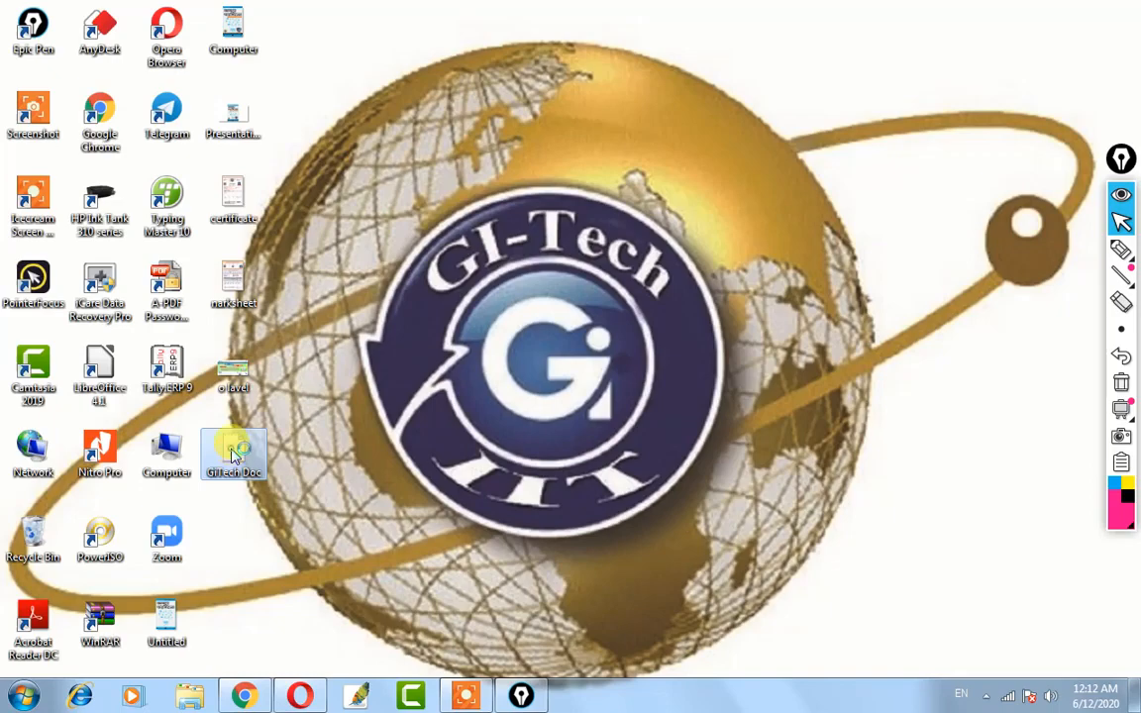
double_click(233, 454)
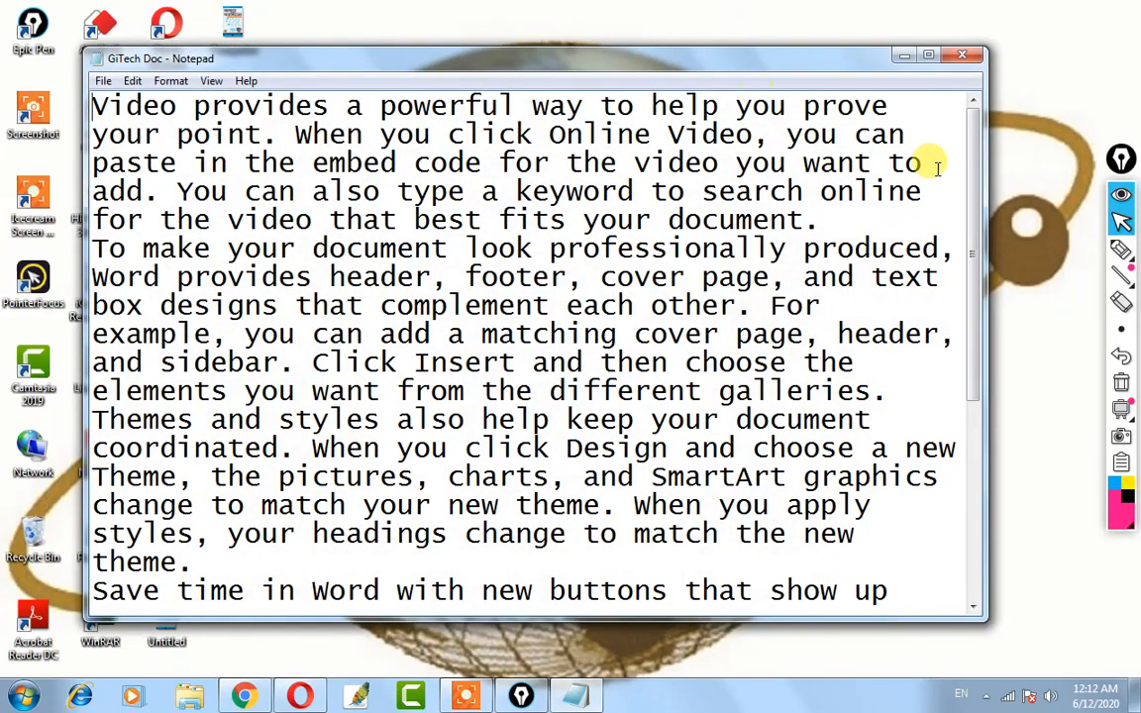
click(928, 54)
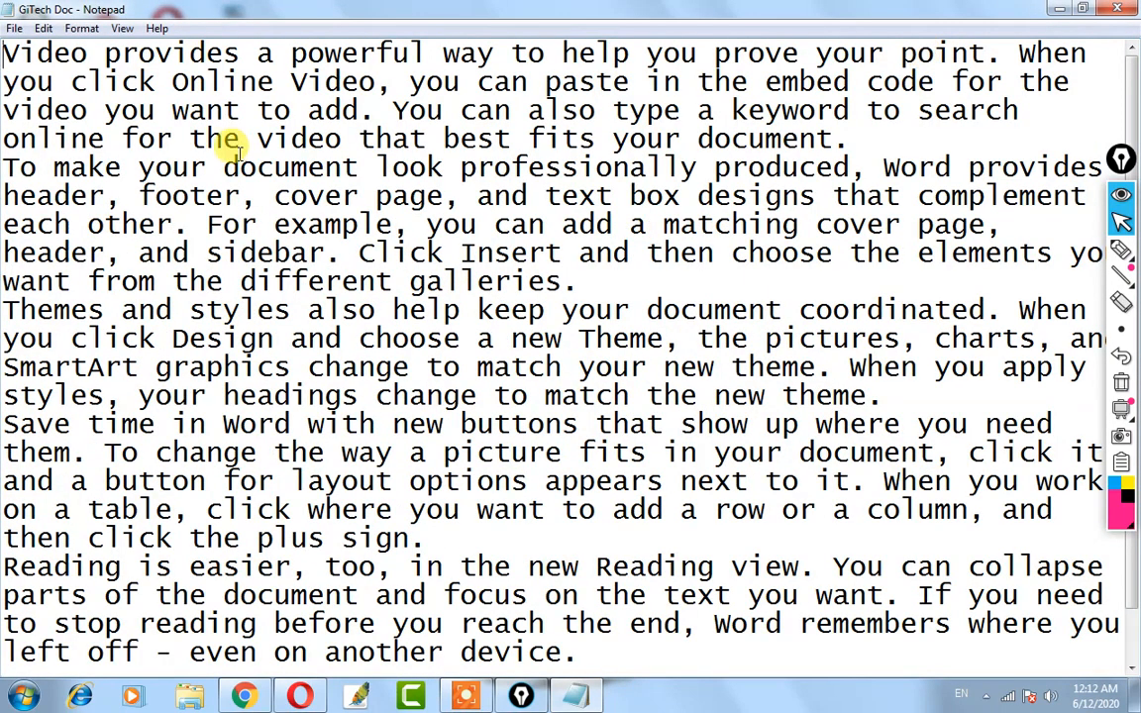
Save a copy of GiTech Doc to the Desktop under the name "GiTech" using Save As.
click(15, 28)
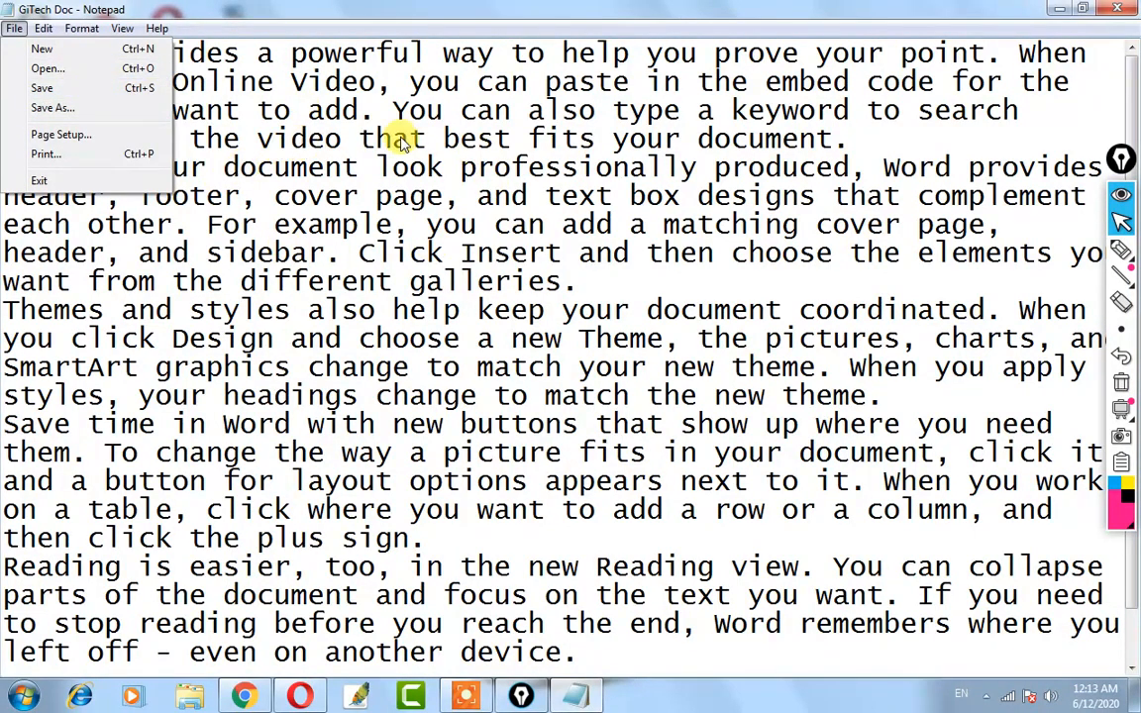
click(391, 163)
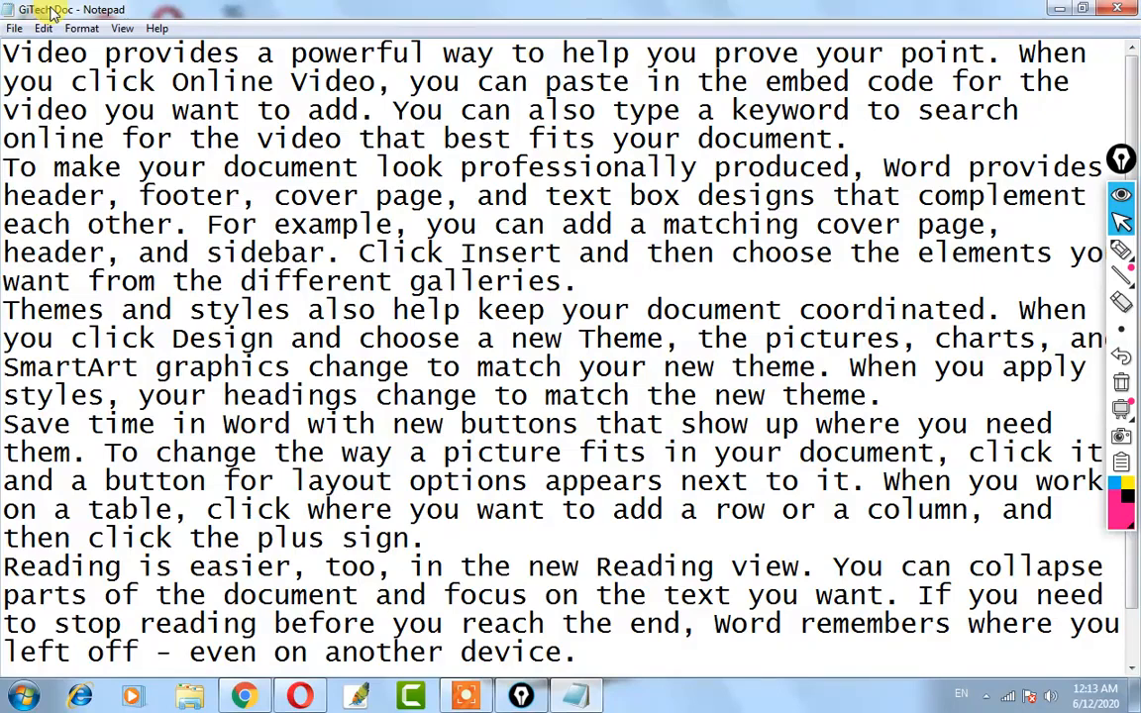
click(14, 27)
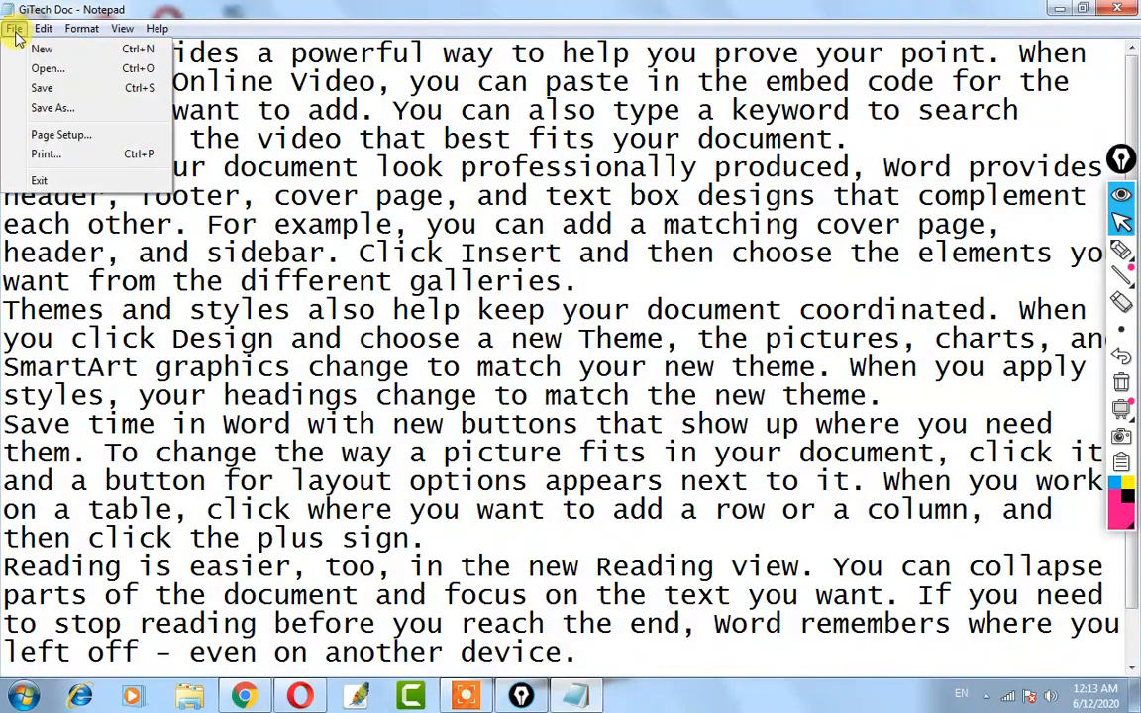
click(46, 110)
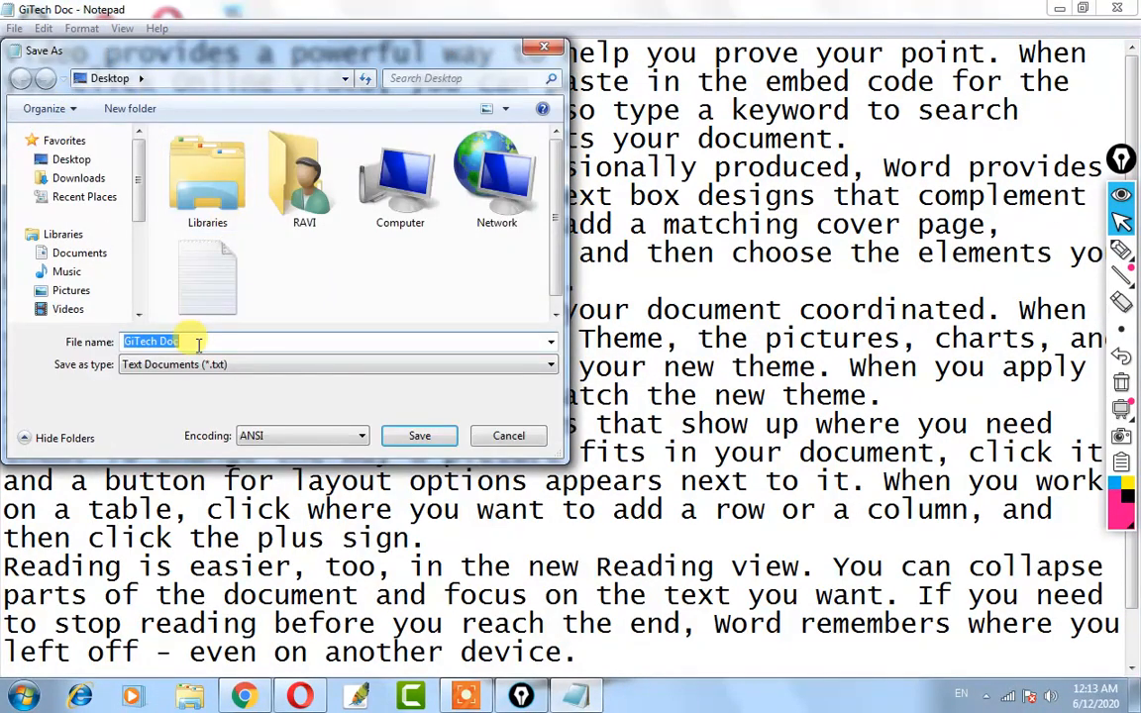
click(198, 343)
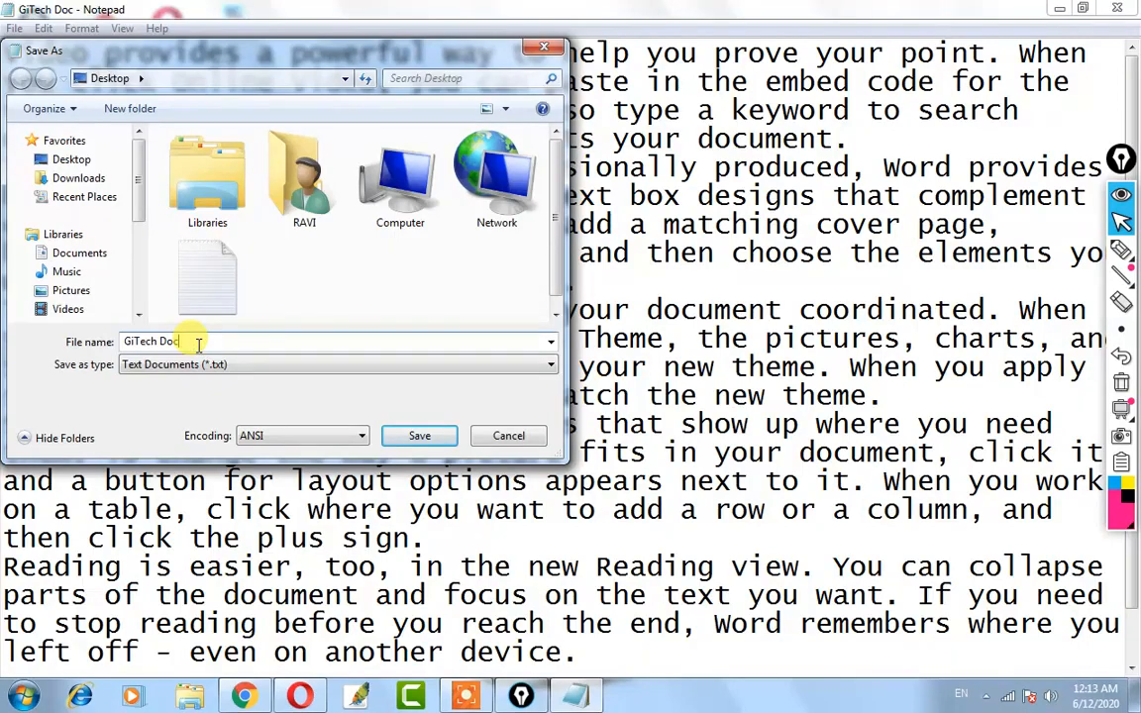
key(BackSpace)
key(BackSpace)
key(BackSpace)
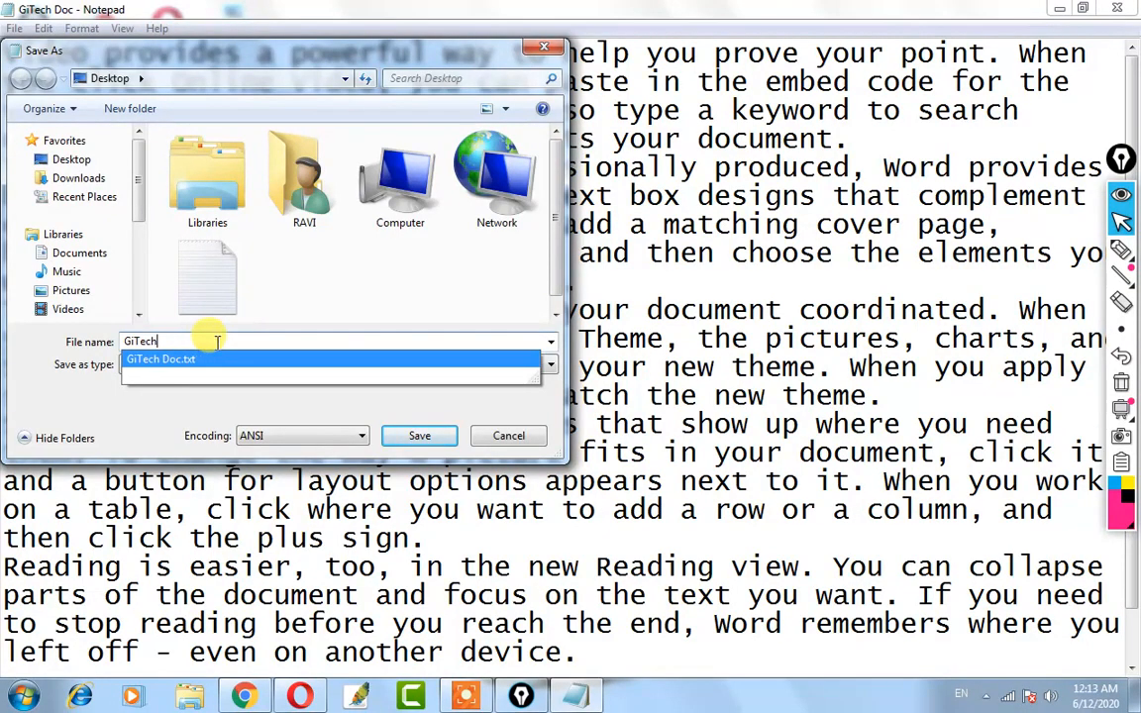
click(98, 161)
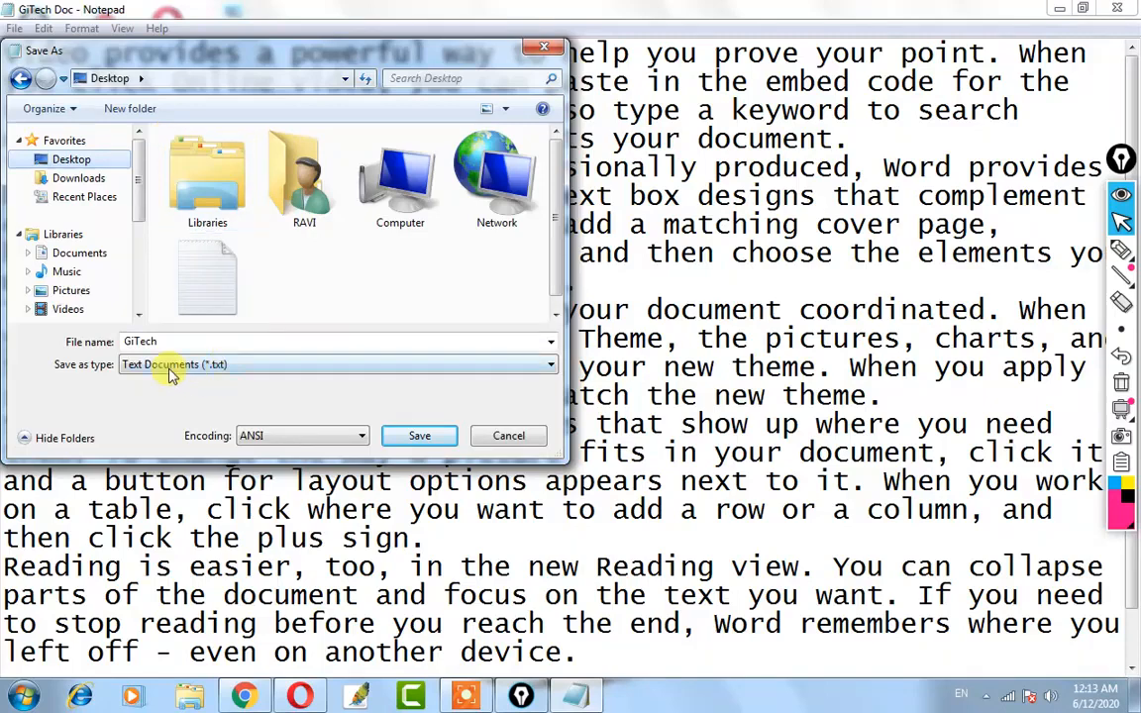
click(415, 440)
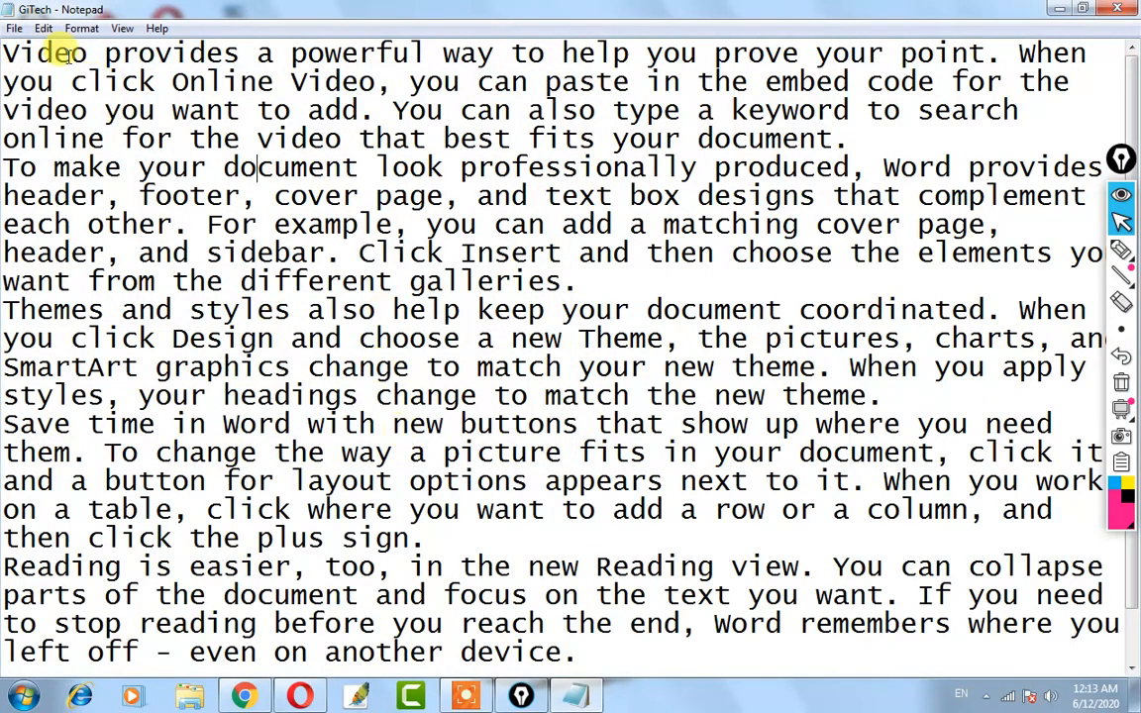
Close Notepad and check the GiTech Doc and GiTech files on the refreshed desktop.
click(1118, 9)
right_click(566, 150)
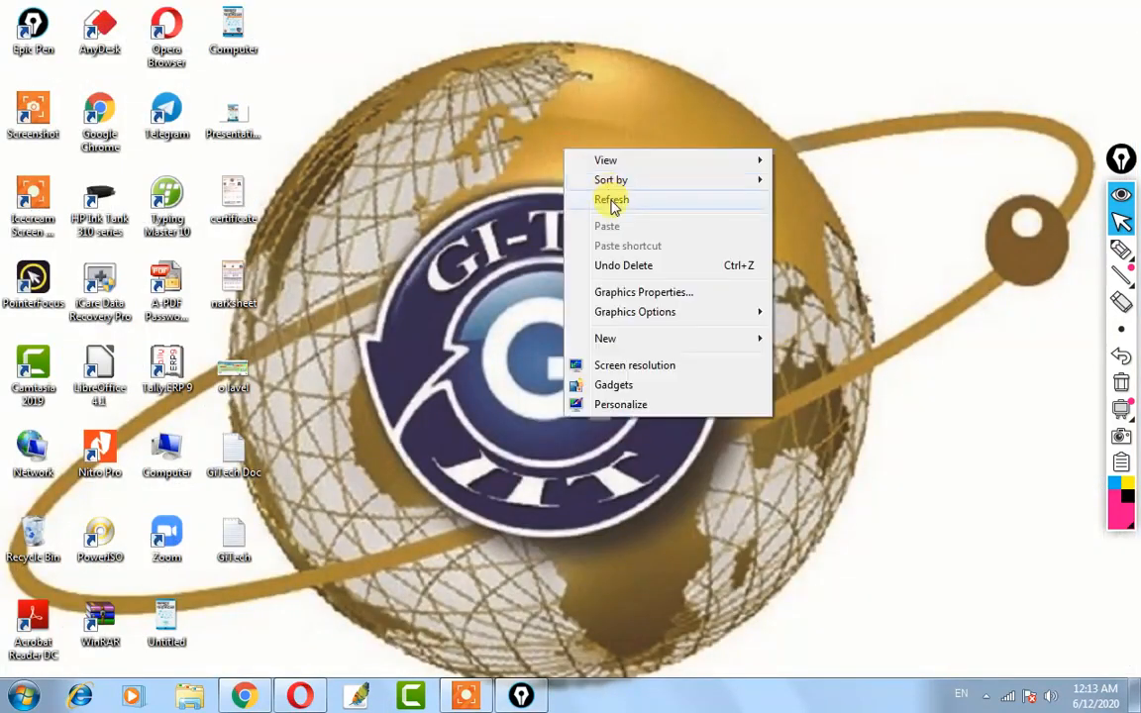
click(683, 199)
drag(268, 380, 198, 505)
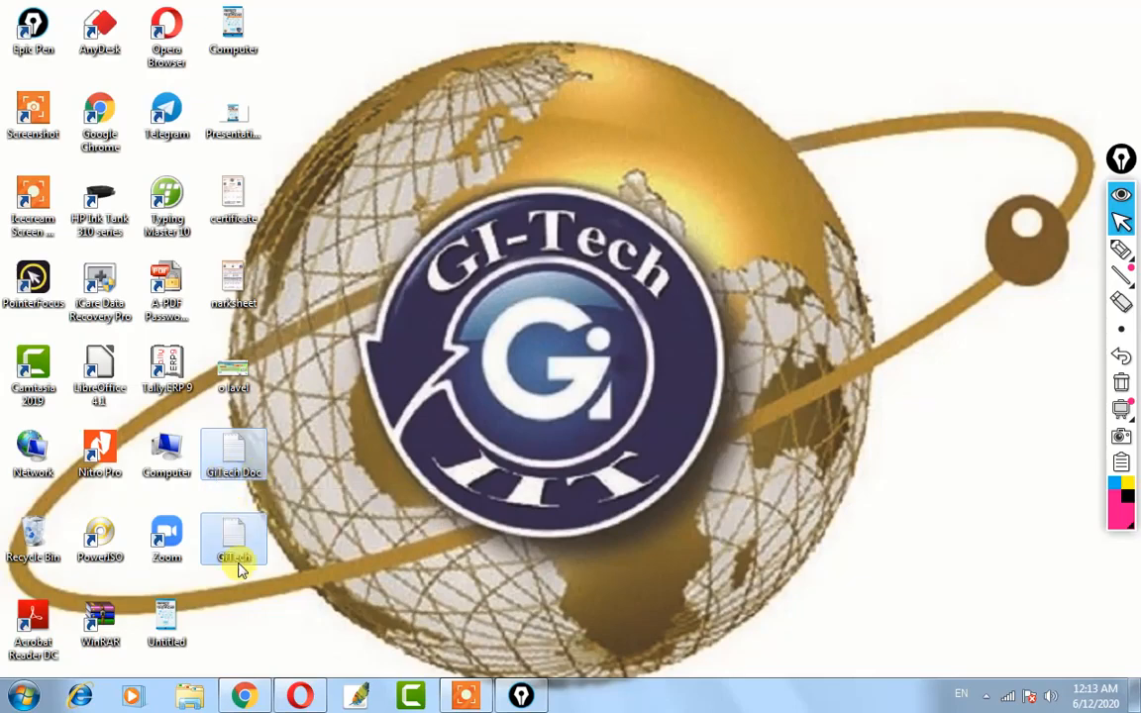
drag(310, 446, 237, 570)
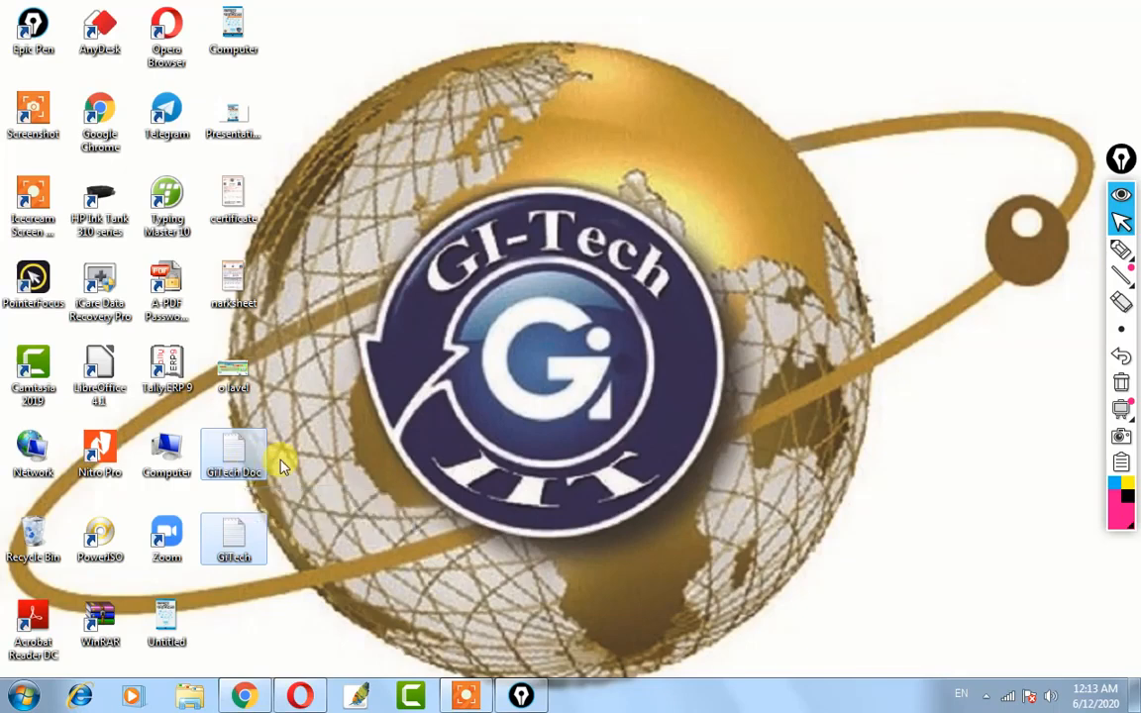
right_click(410, 327)
click(454, 378)
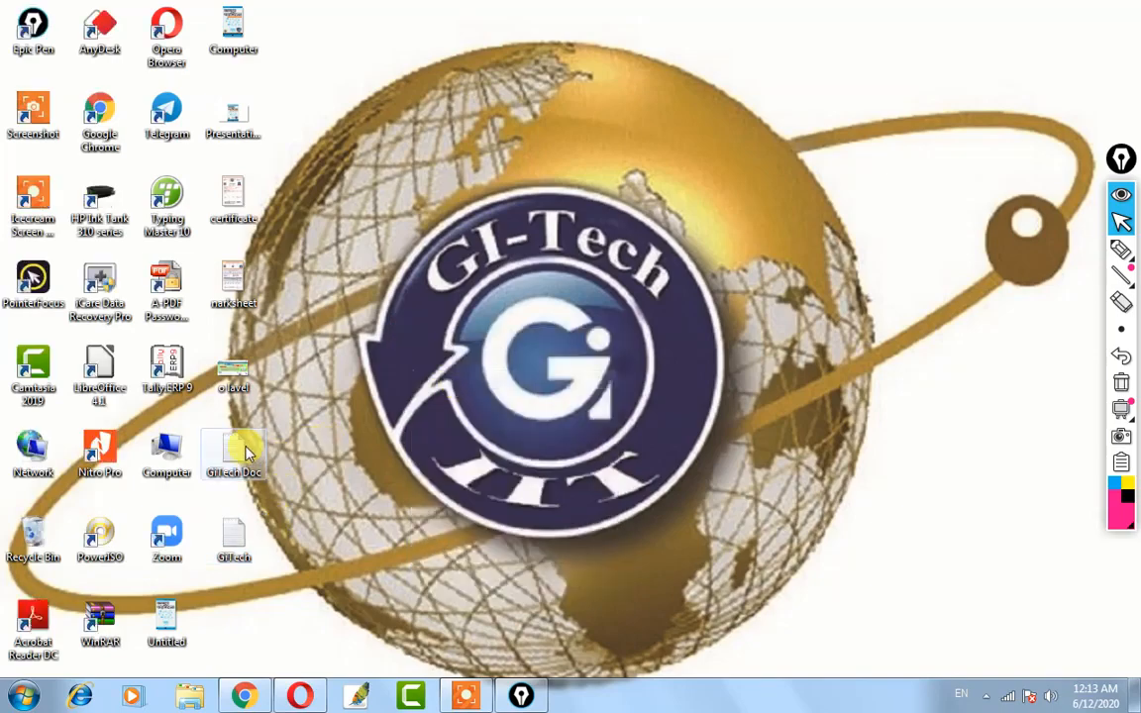
Open GiTech Doc from the desktop again, maximize its window and review the available file commands.
double_click(229, 450)
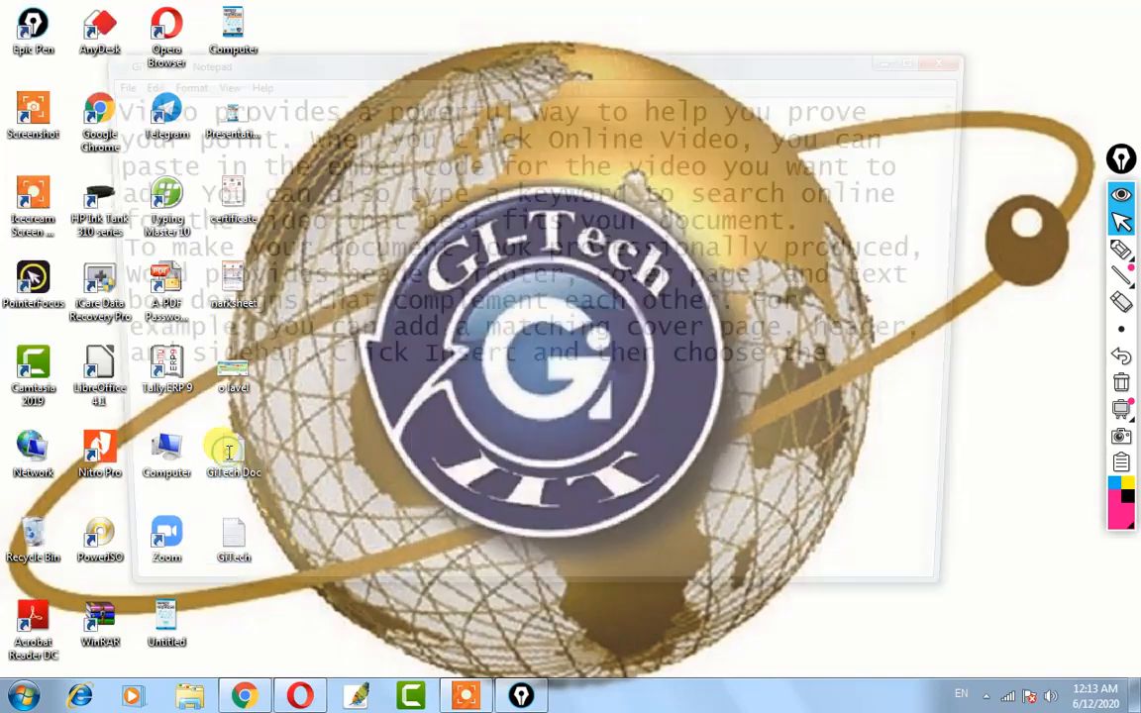
double_click(832, 45)
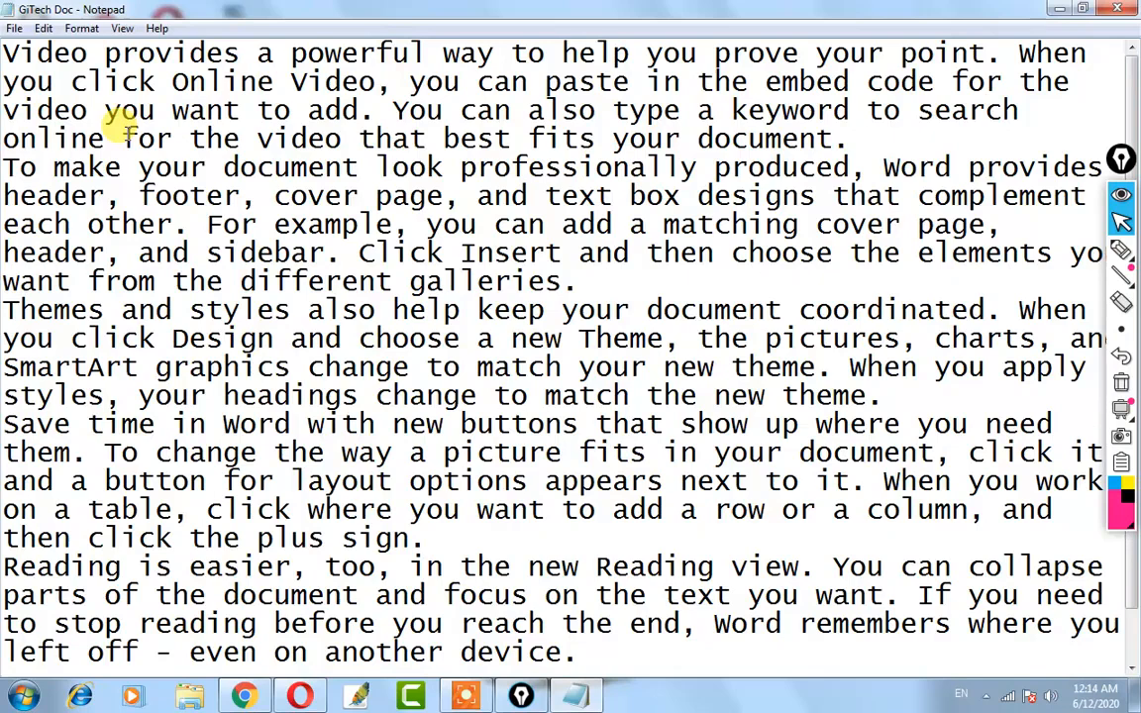
click(17, 29)
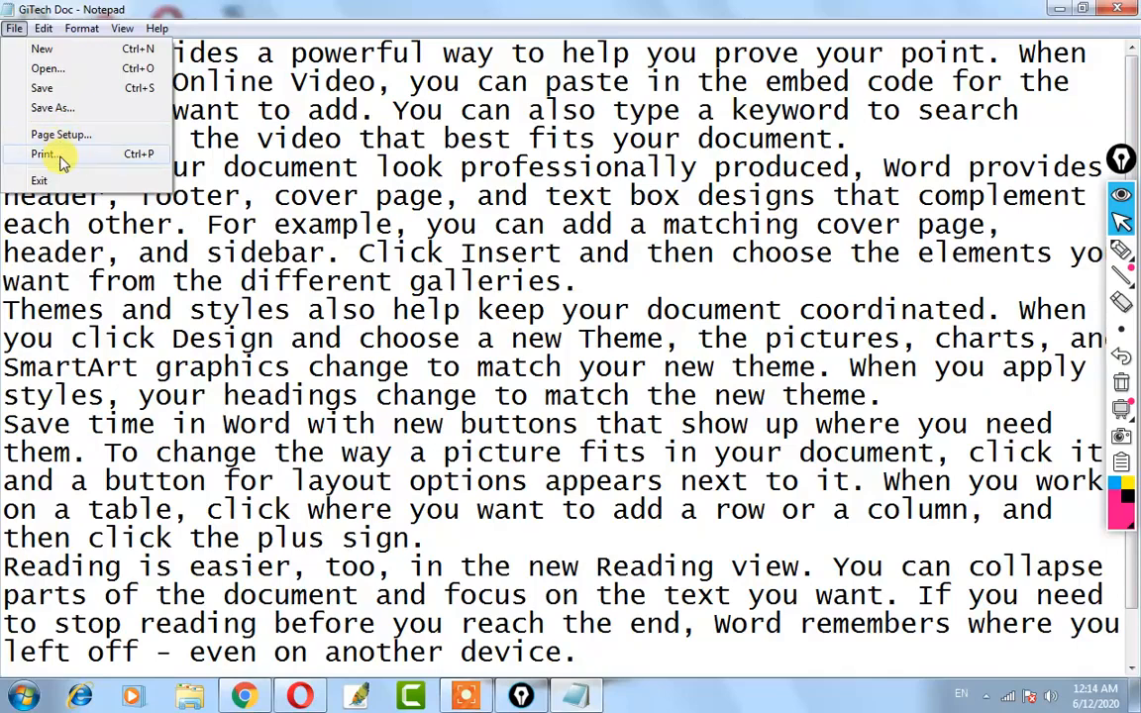
click(226, 168)
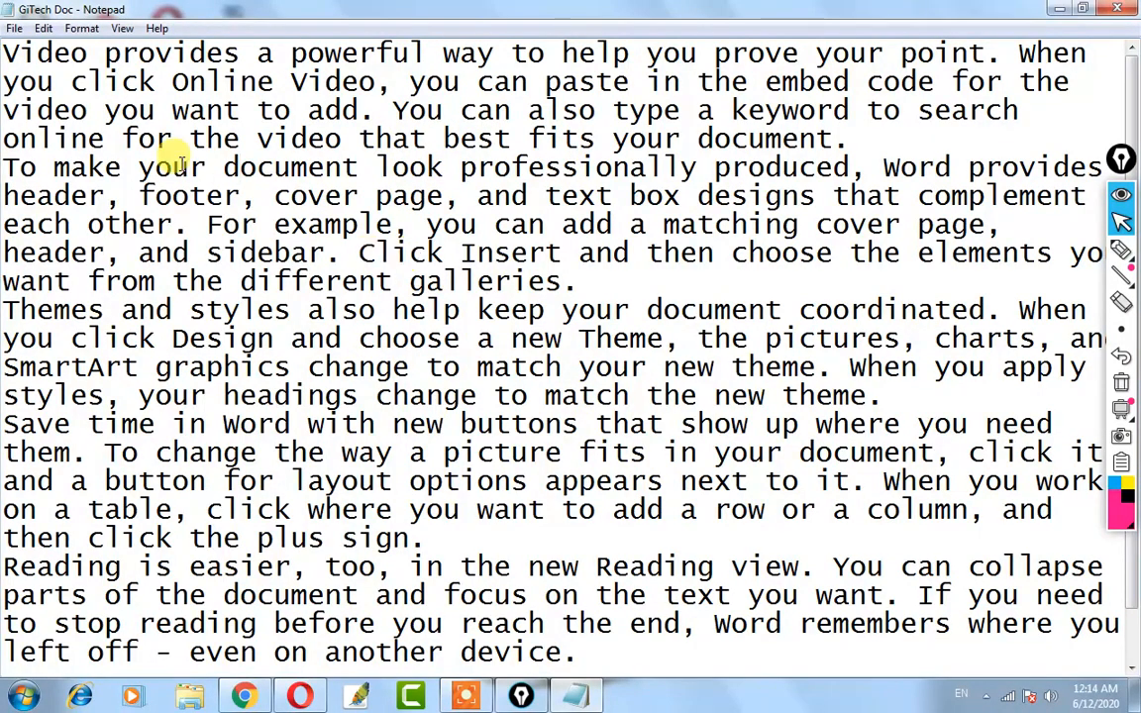
Open Page Setup and set the paper size to A4, keeping the source on Automatically Select.
click(15, 30)
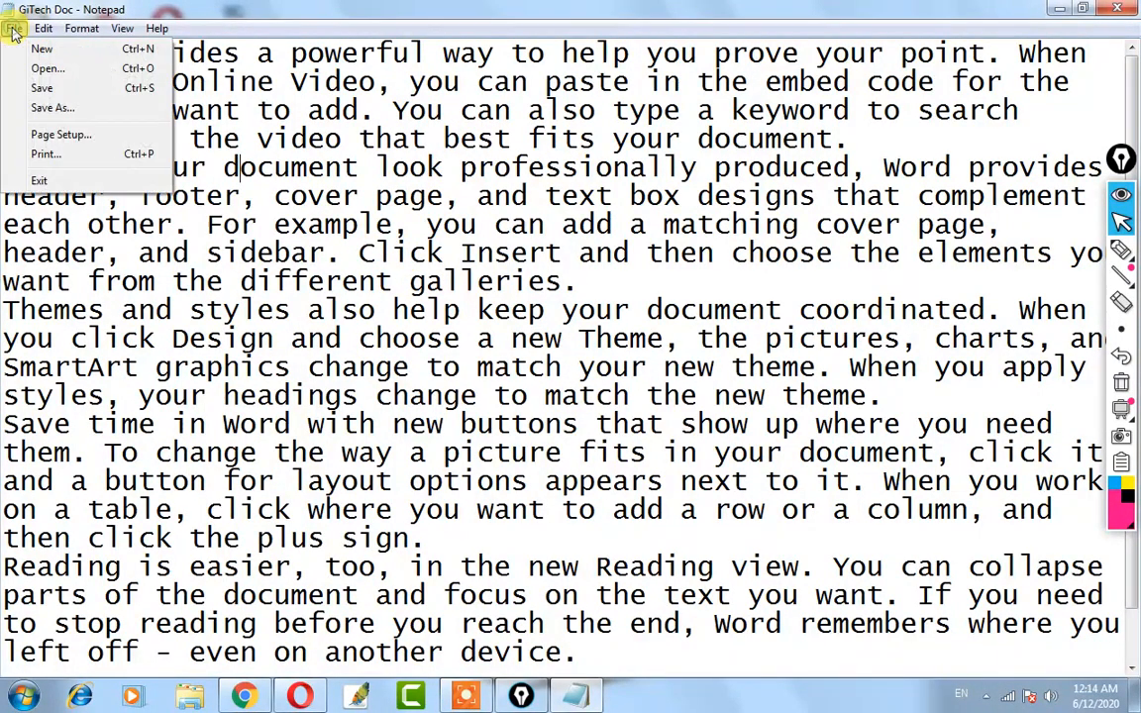
click(45, 138)
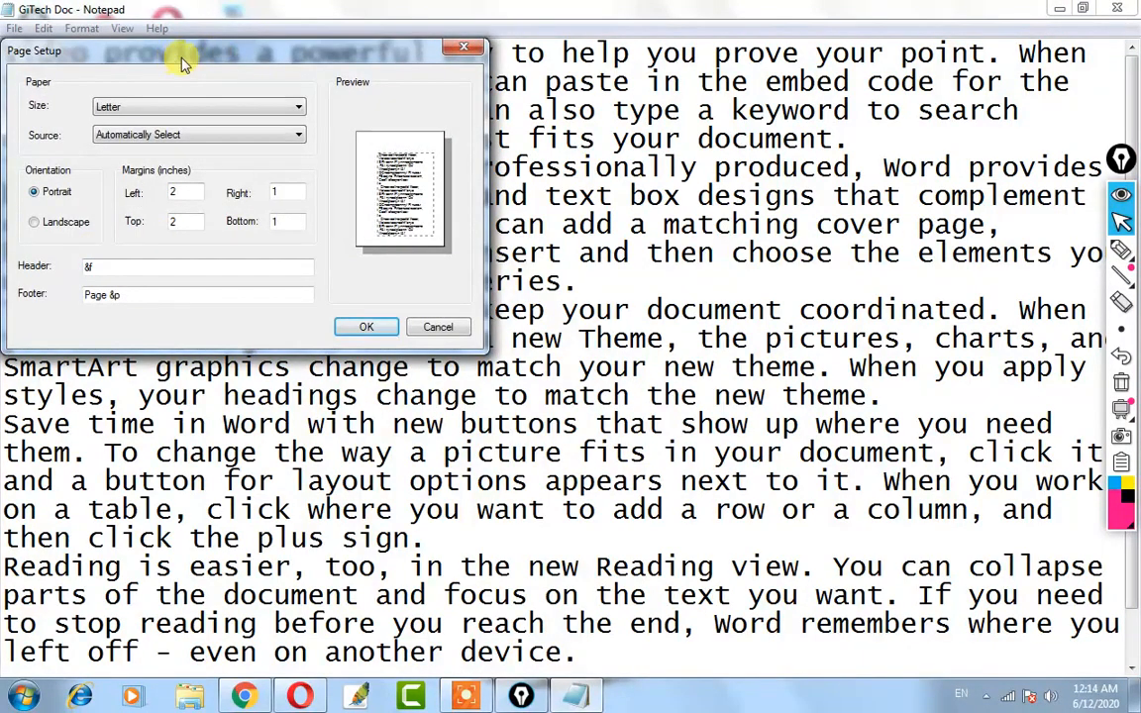
drag(181, 63, 360, 95)
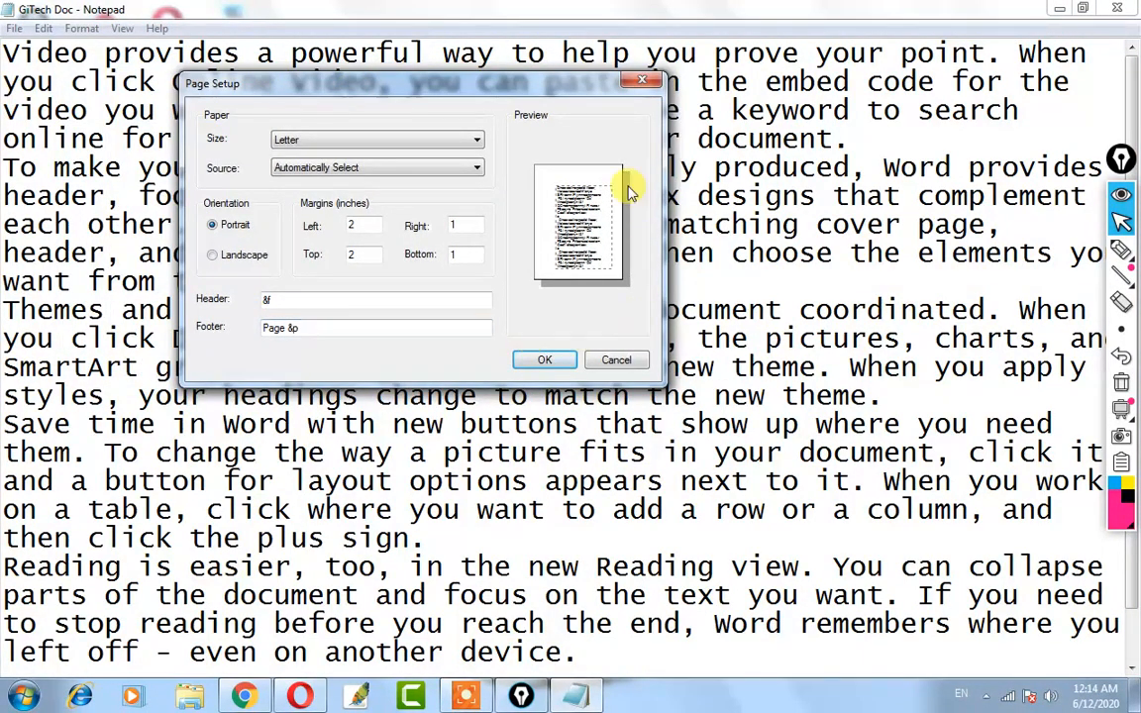
click(310, 142)
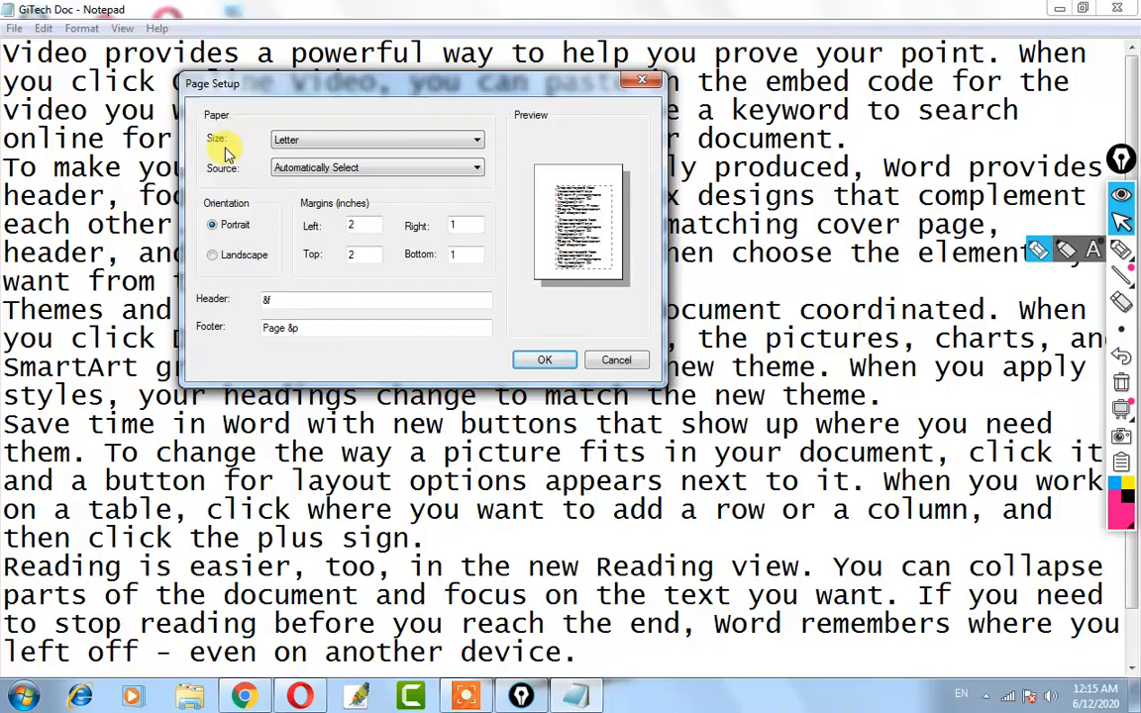
click(294, 144)
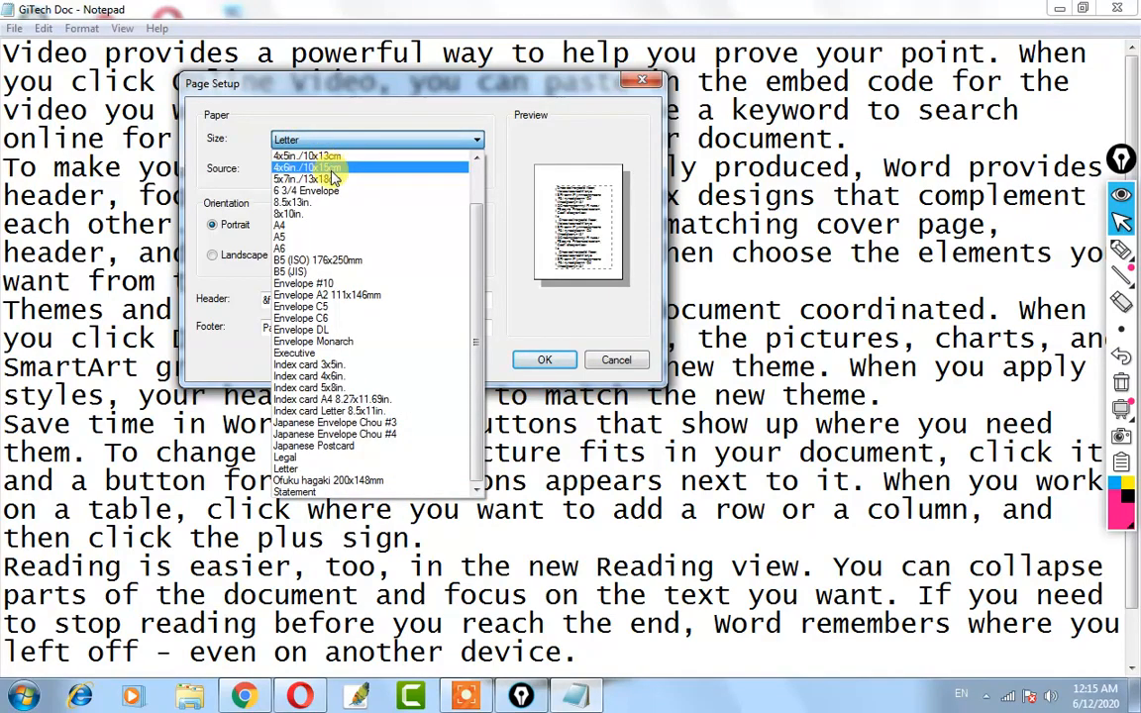
click(295, 228)
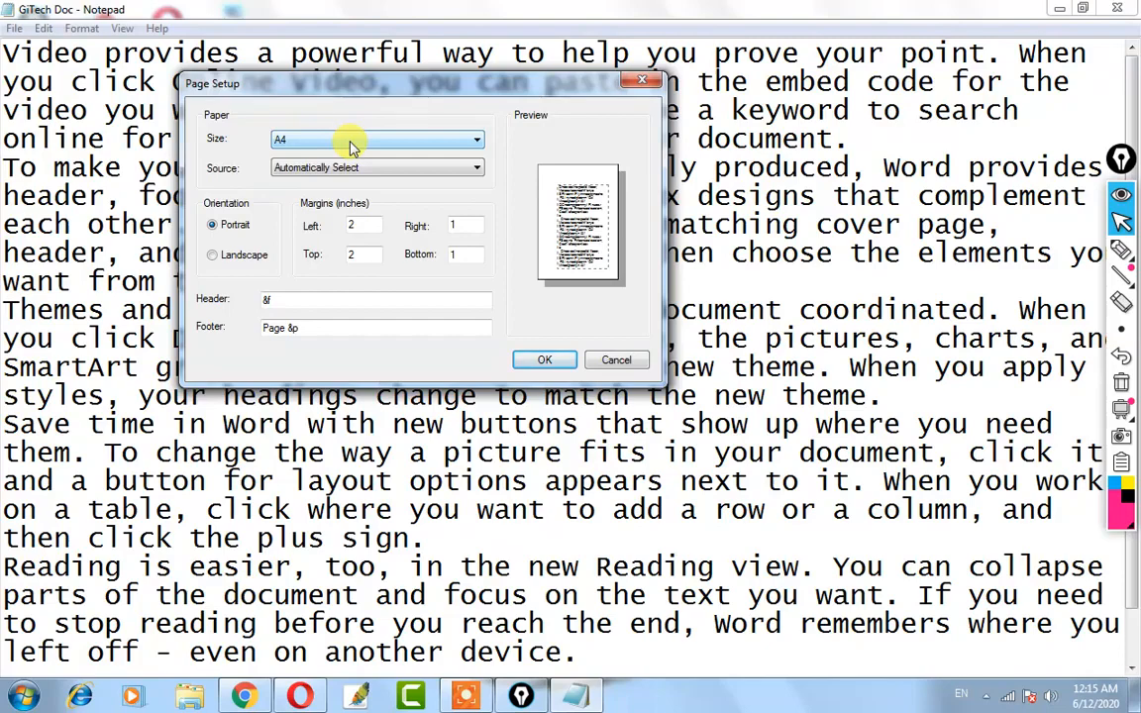
click(310, 170)
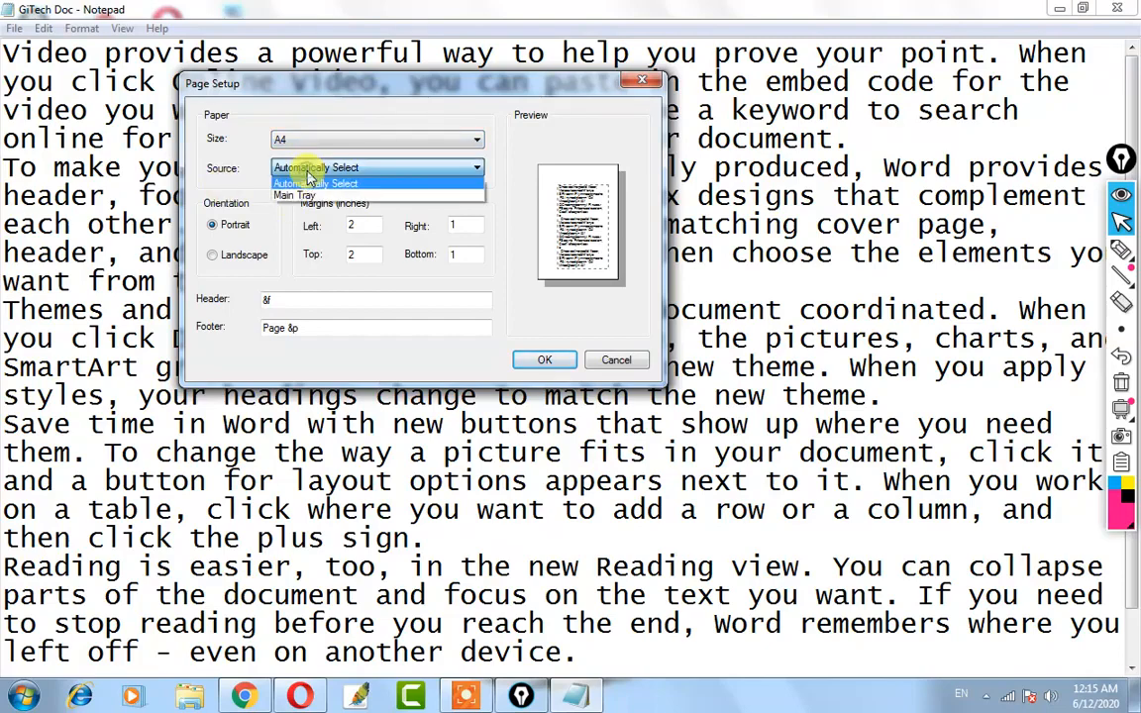
click(384, 175)
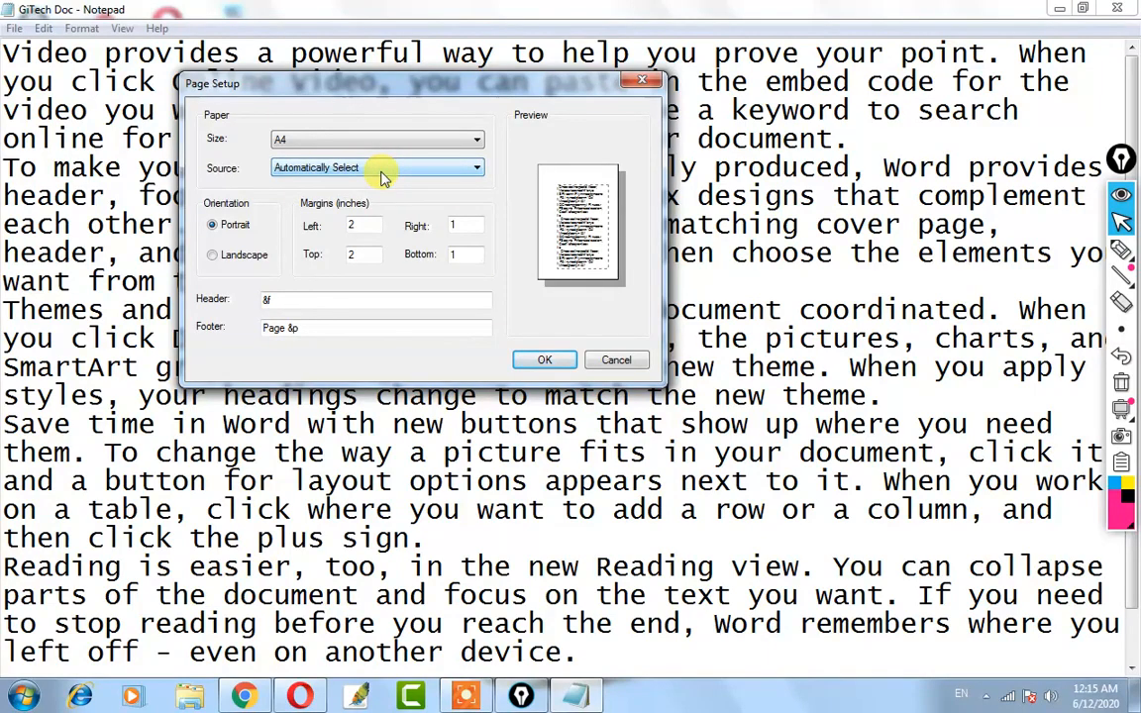
Compare Landscape and Portrait orientation in the page preview, ending on Portrait.
click(215, 255)
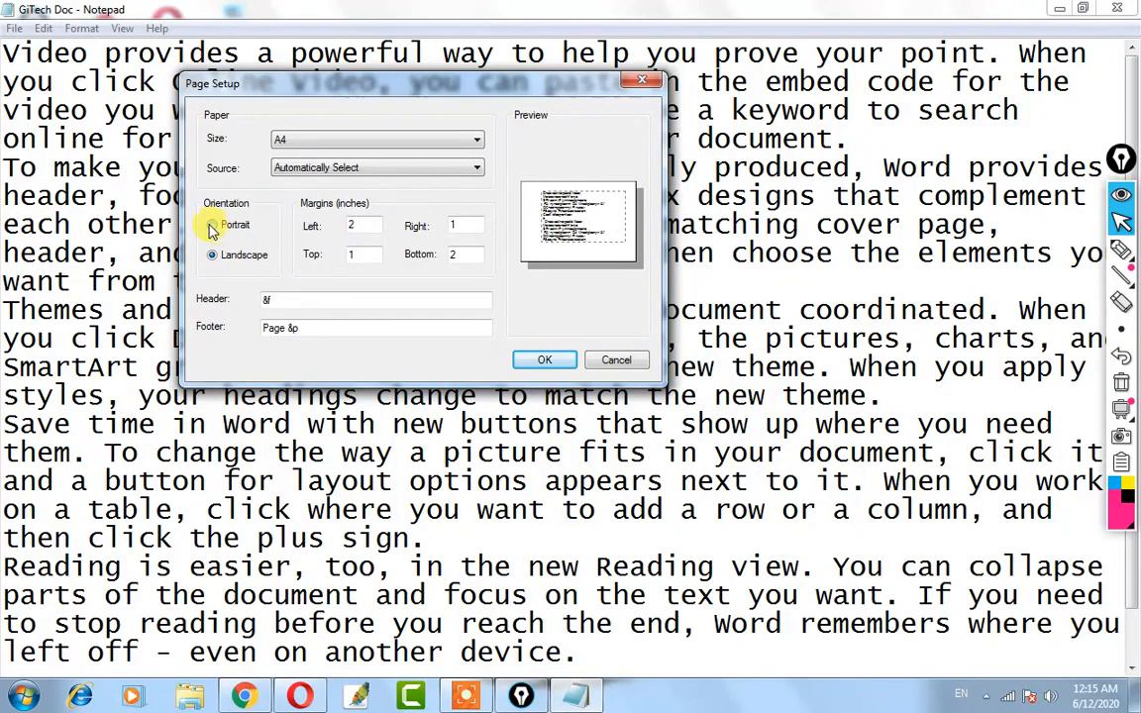
click(210, 226)
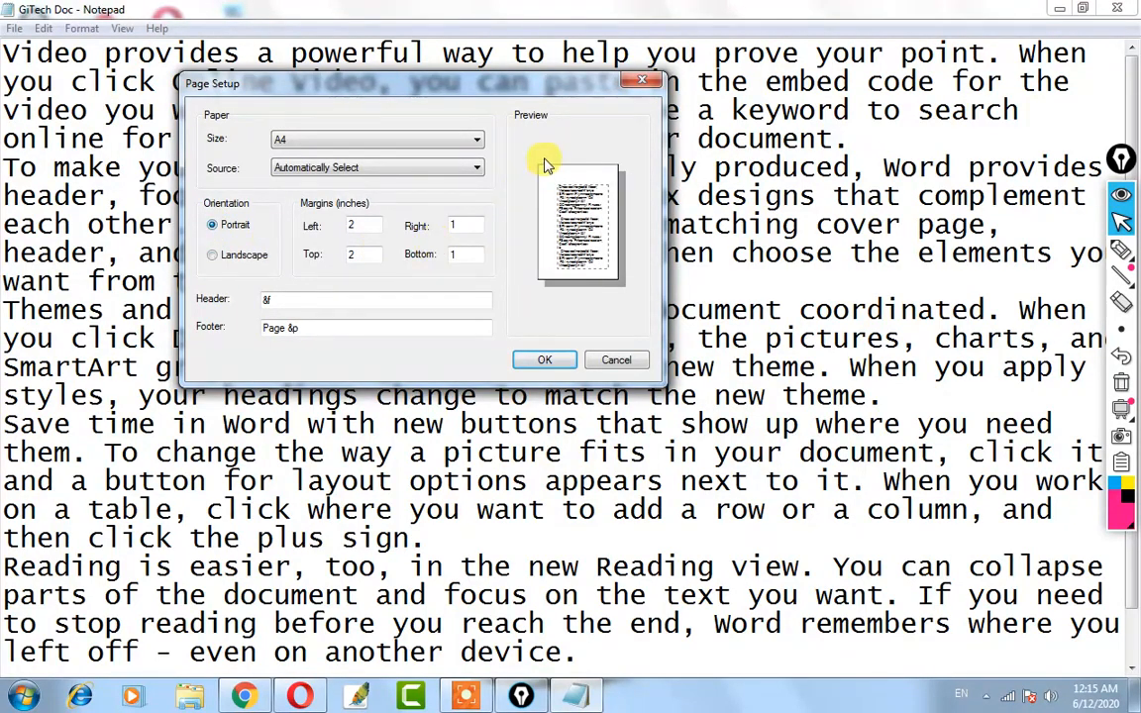
click(232, 258)
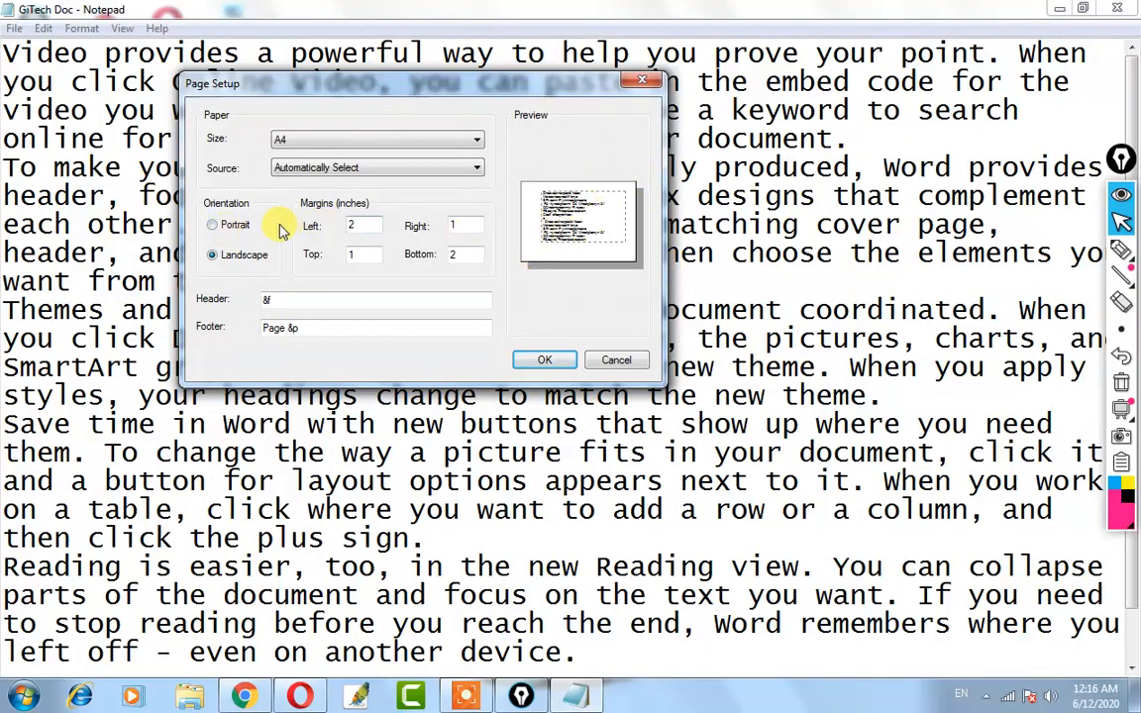
click(221, 230)
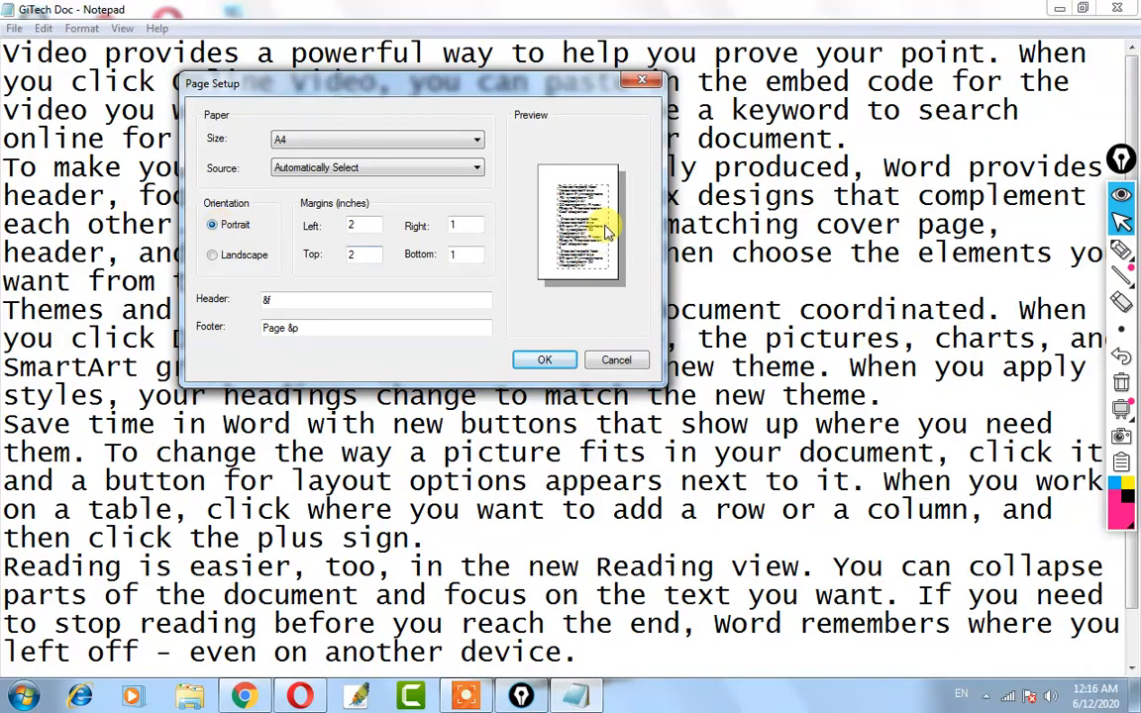
click(214, 255)
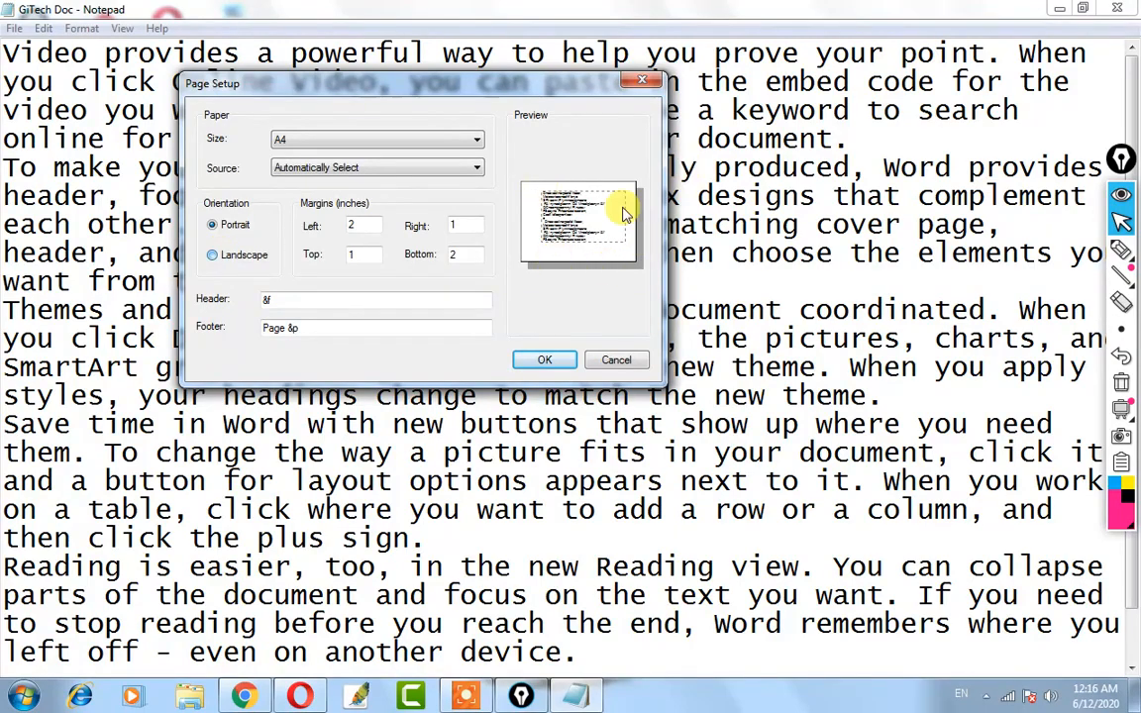
click(229, 228)
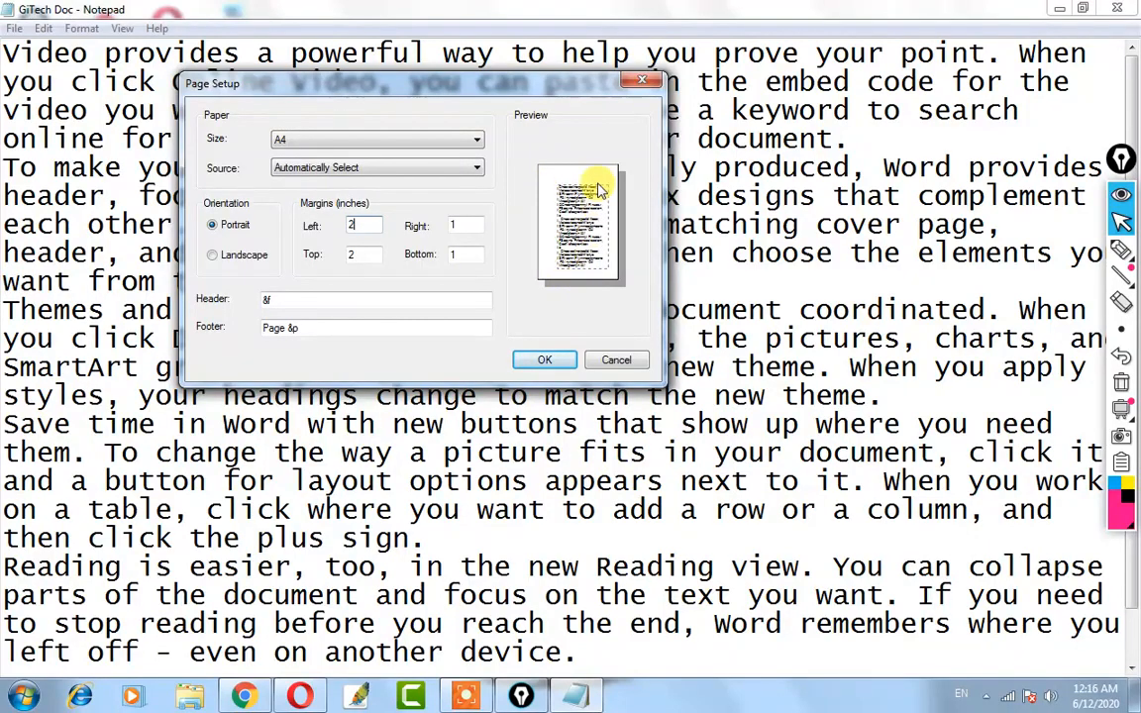
Set the left and top margins to 1 inch and apply the page setup.
key(BackSpace)
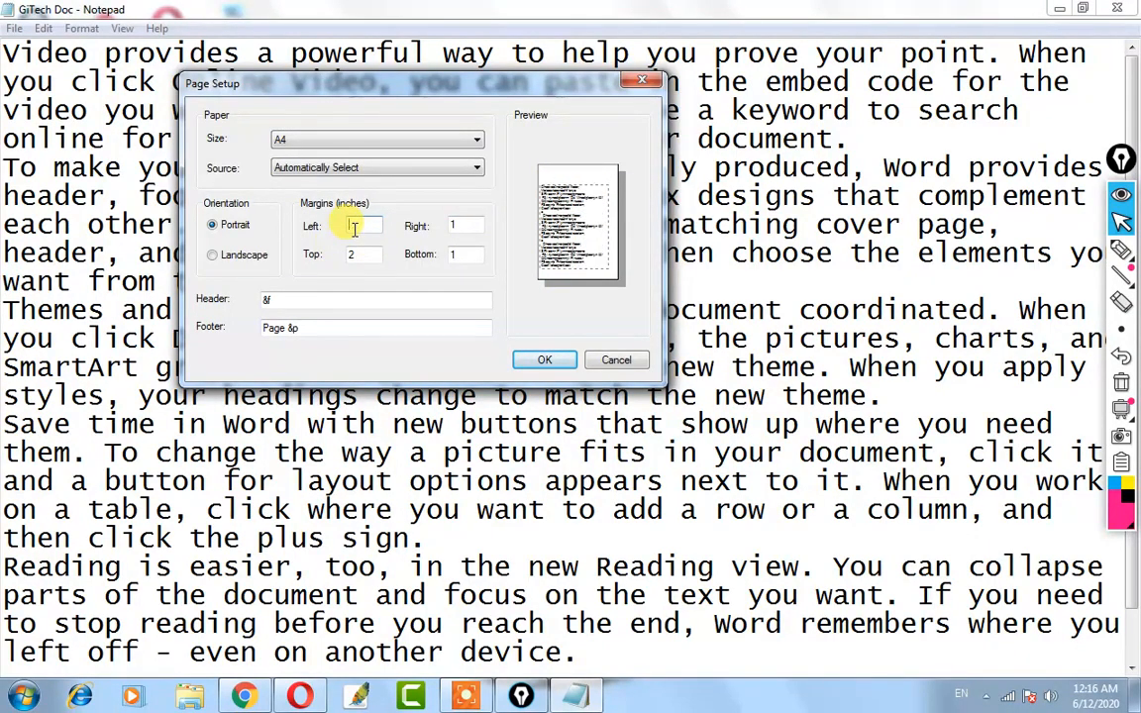
text(1)
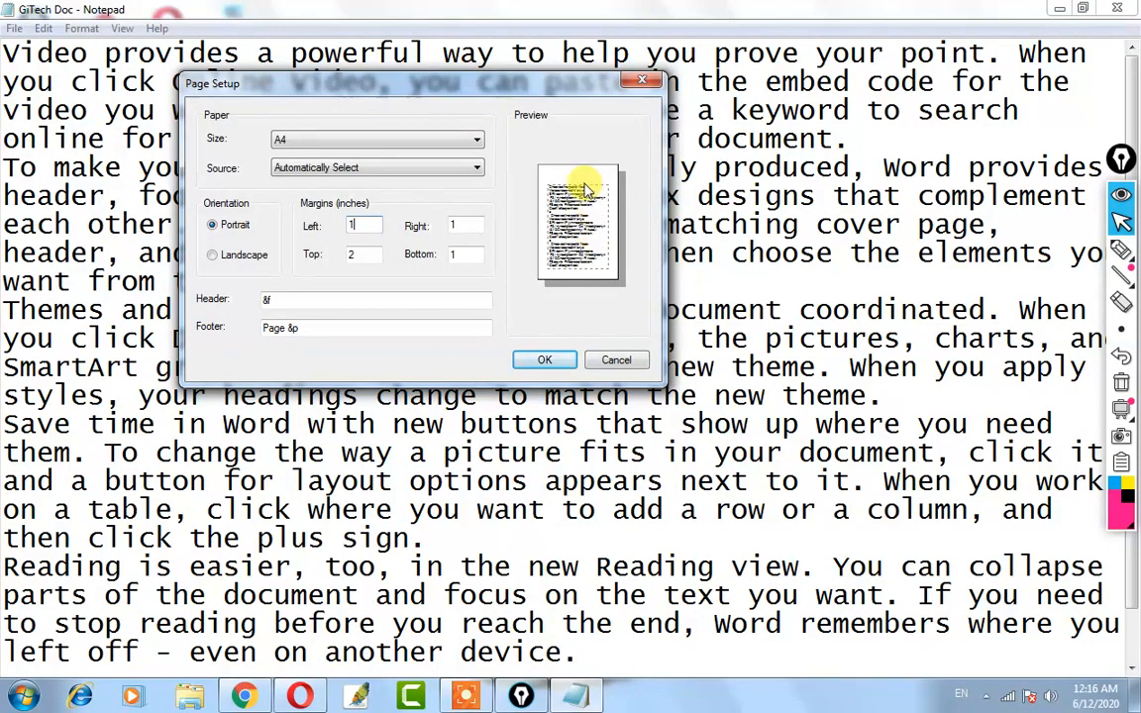
double_click(368, 256)
key(BackSpace)
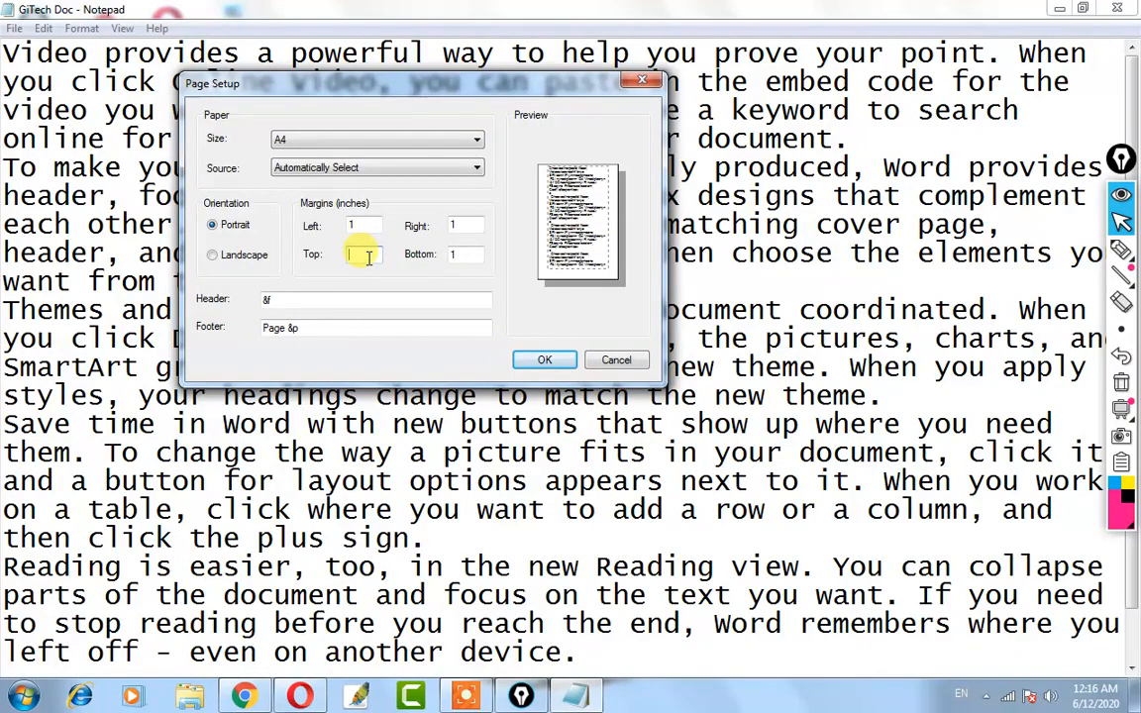
text(1)
click(466, 256)
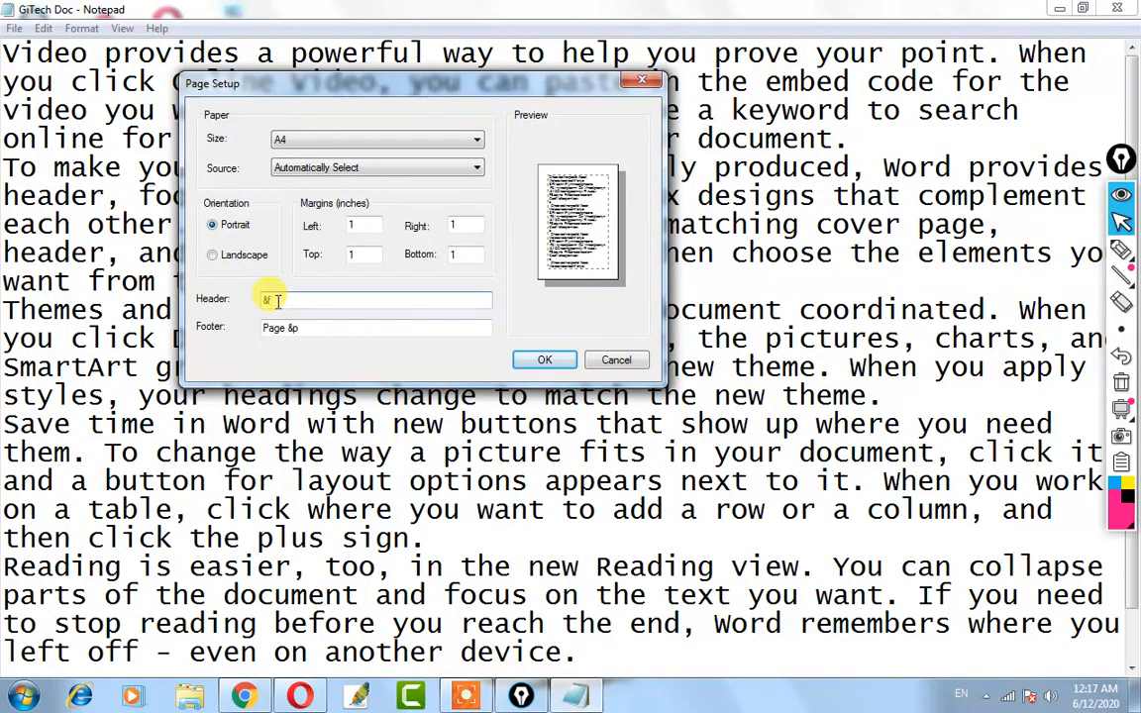
click(318, 327)
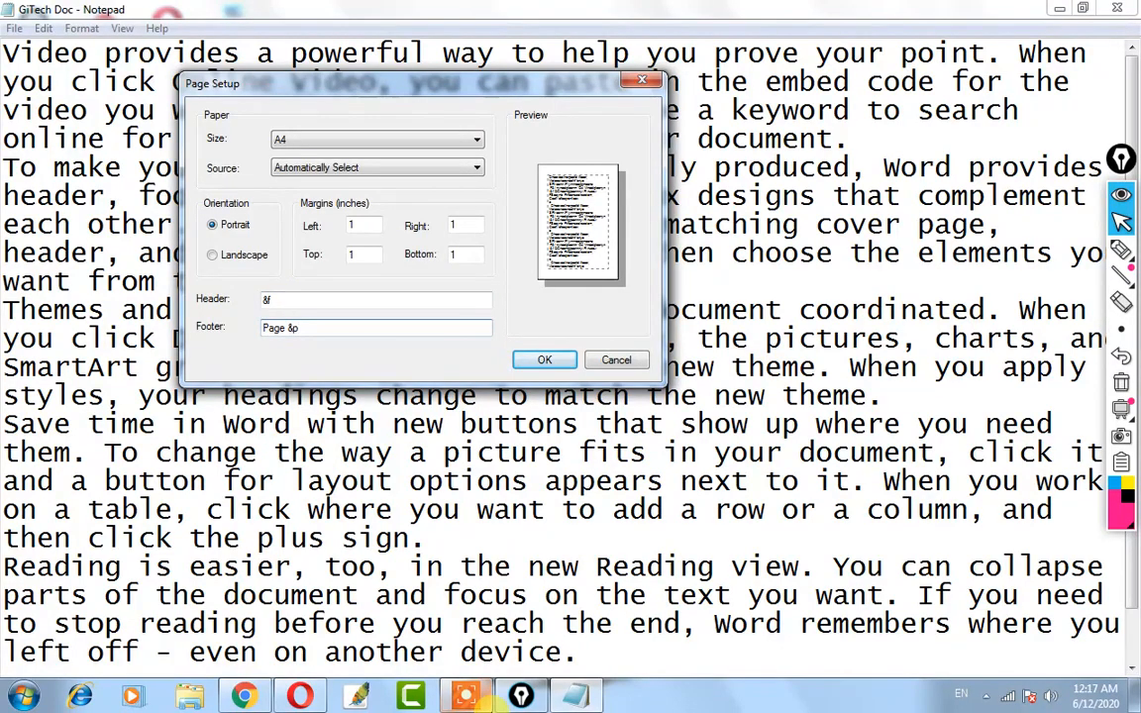
mouse_move(490, 696)
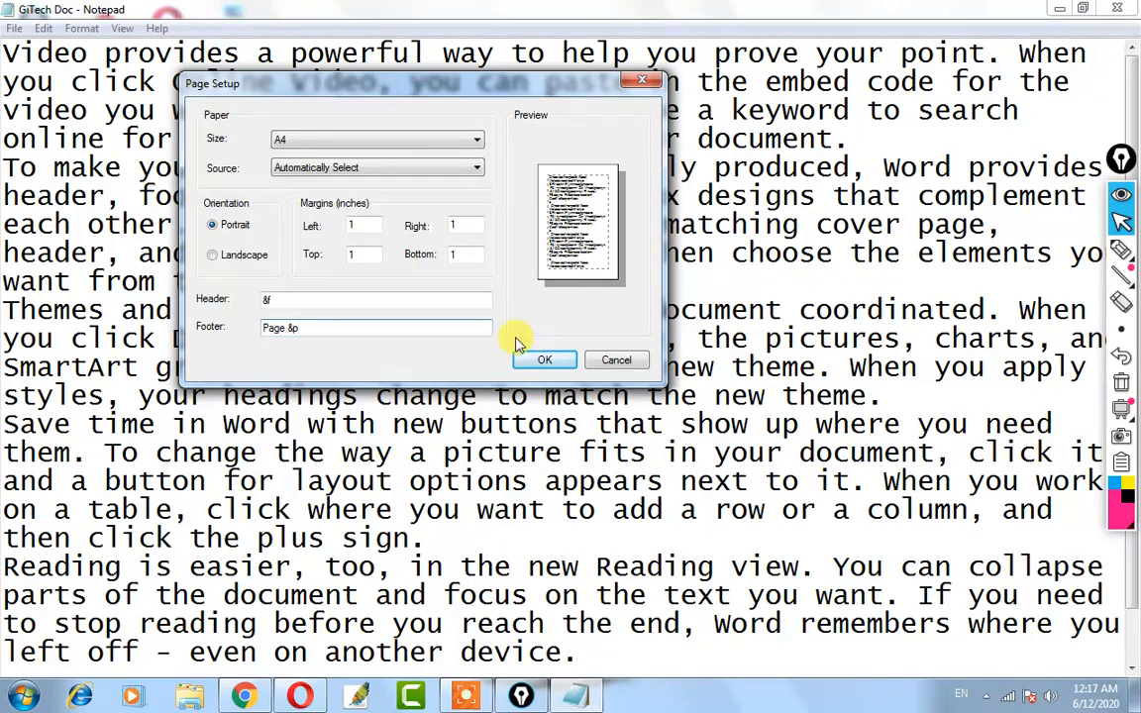
click(537, 358)
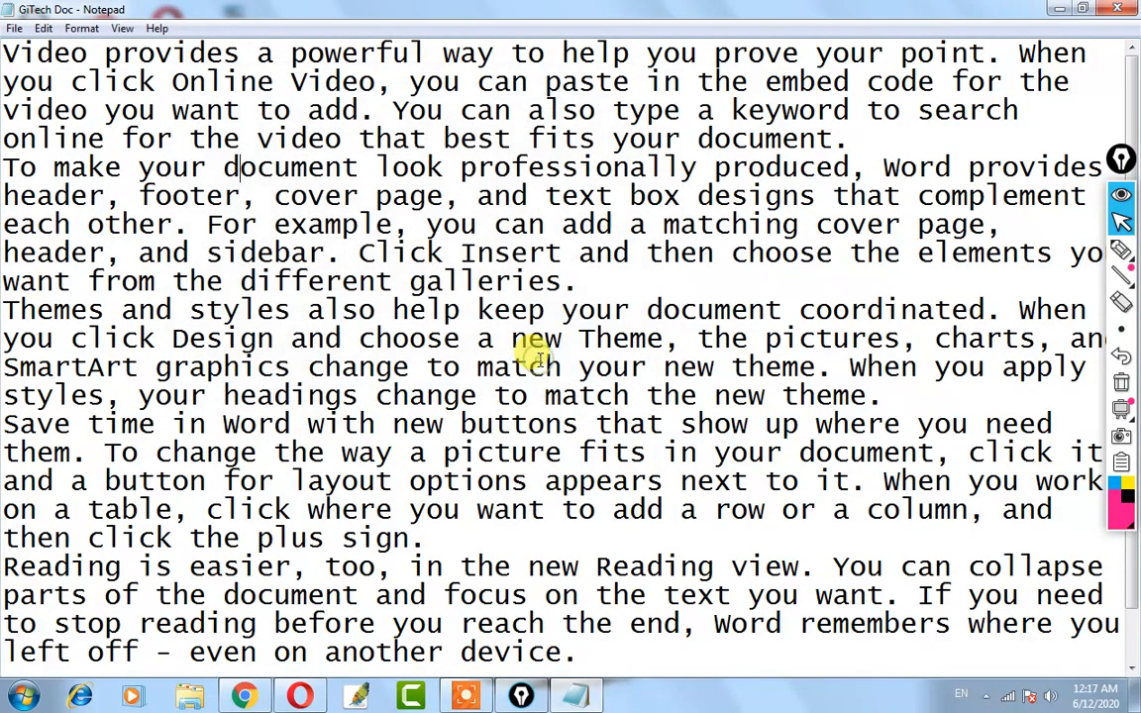
Review the printer and page range options in the Print dialog, then cancel without printing.
click(13, 30)
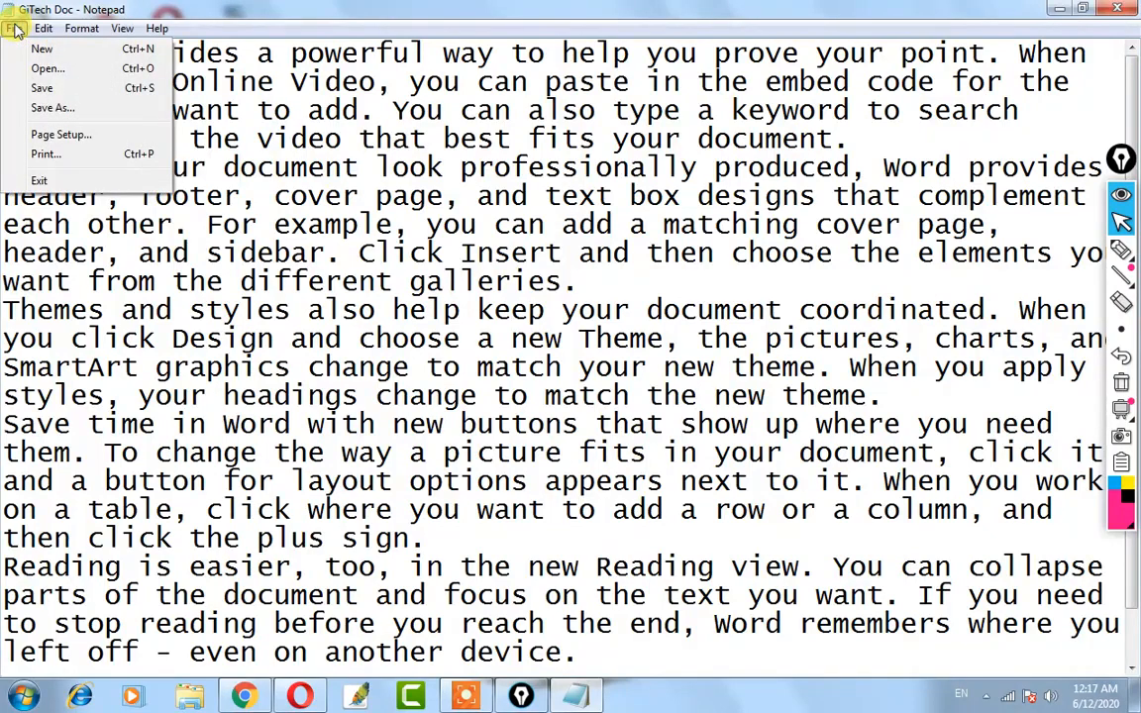
click(46, 152)
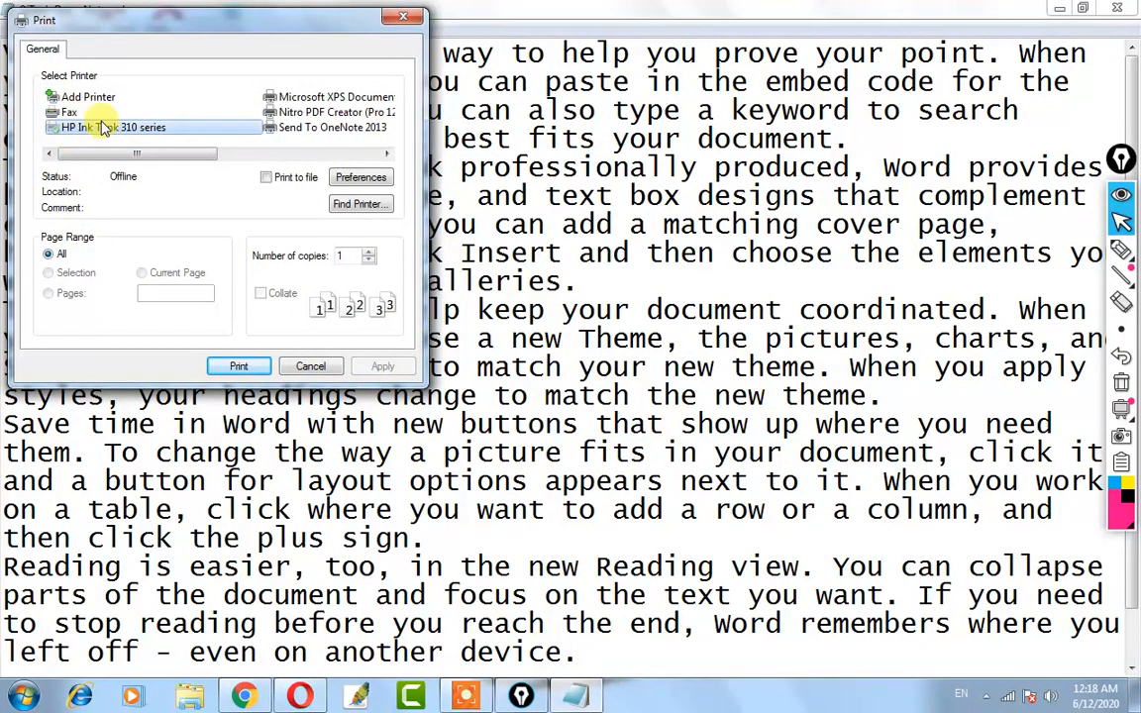
mouse_move(147, 153)
mouse_down()
mouse_move(268, 157)
mouse_move(156, 168)
mouse_move(128, 157)
mouse_up()
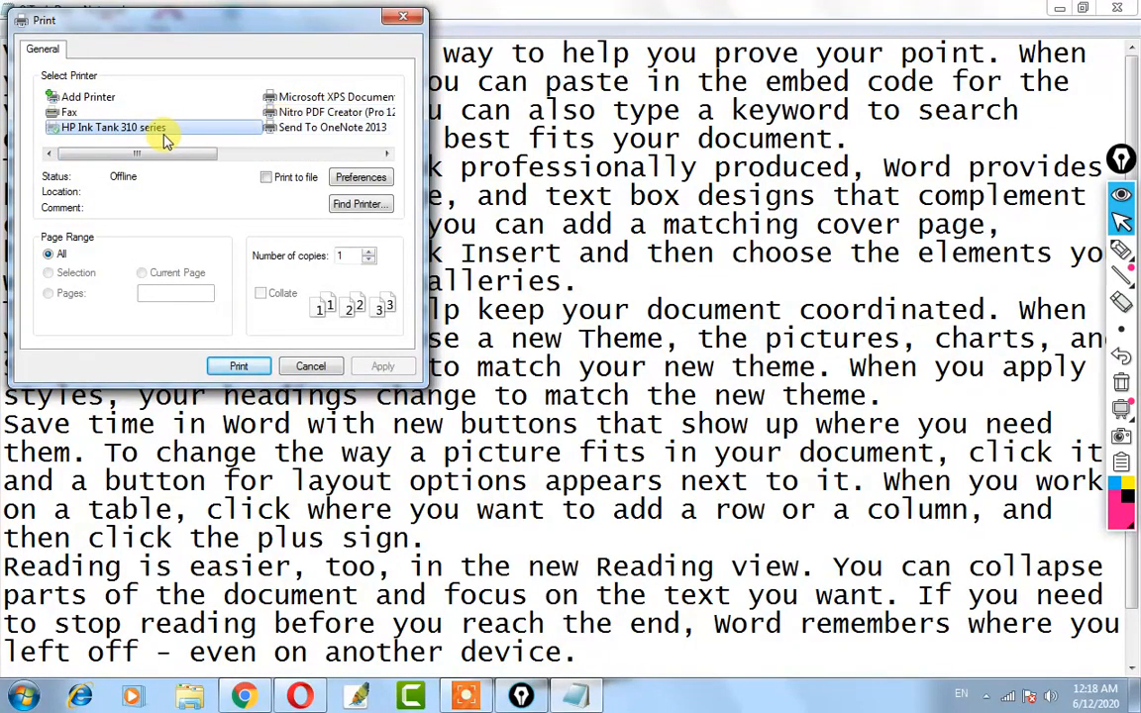
click(294, 370)
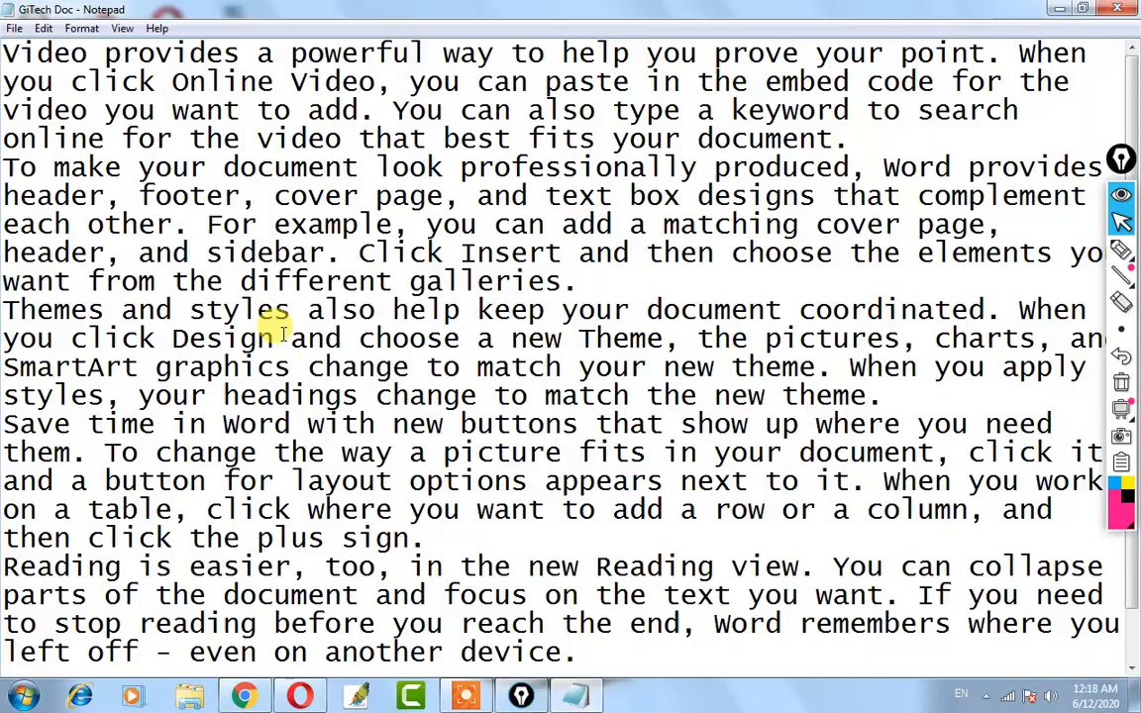
Exit Notepad with the Exit command, then reopen GiTech Doc from the desktop in a maximized window.
click(14, 29)
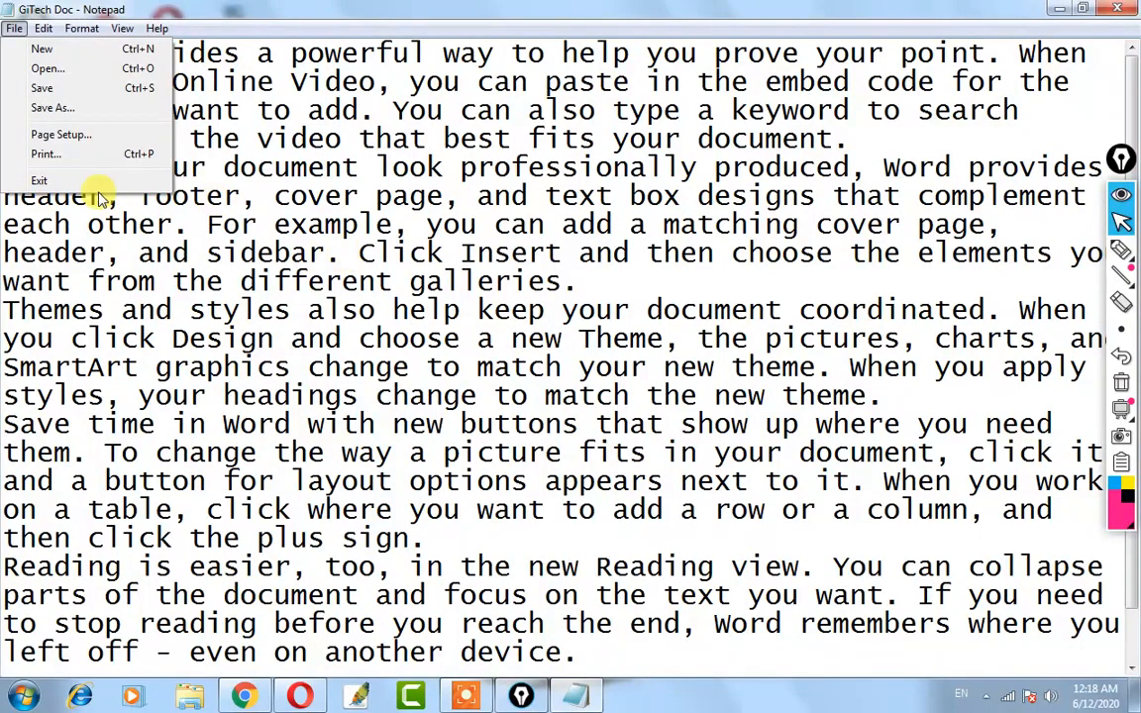
click(41, 182)
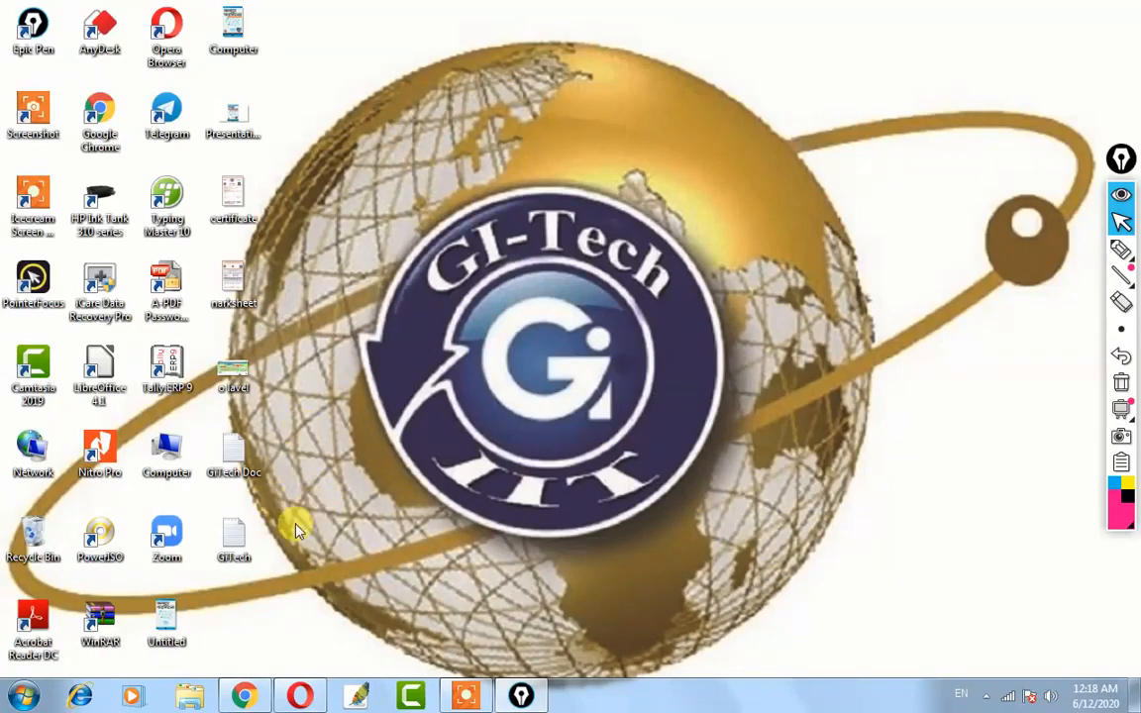
double_click(230, 455)
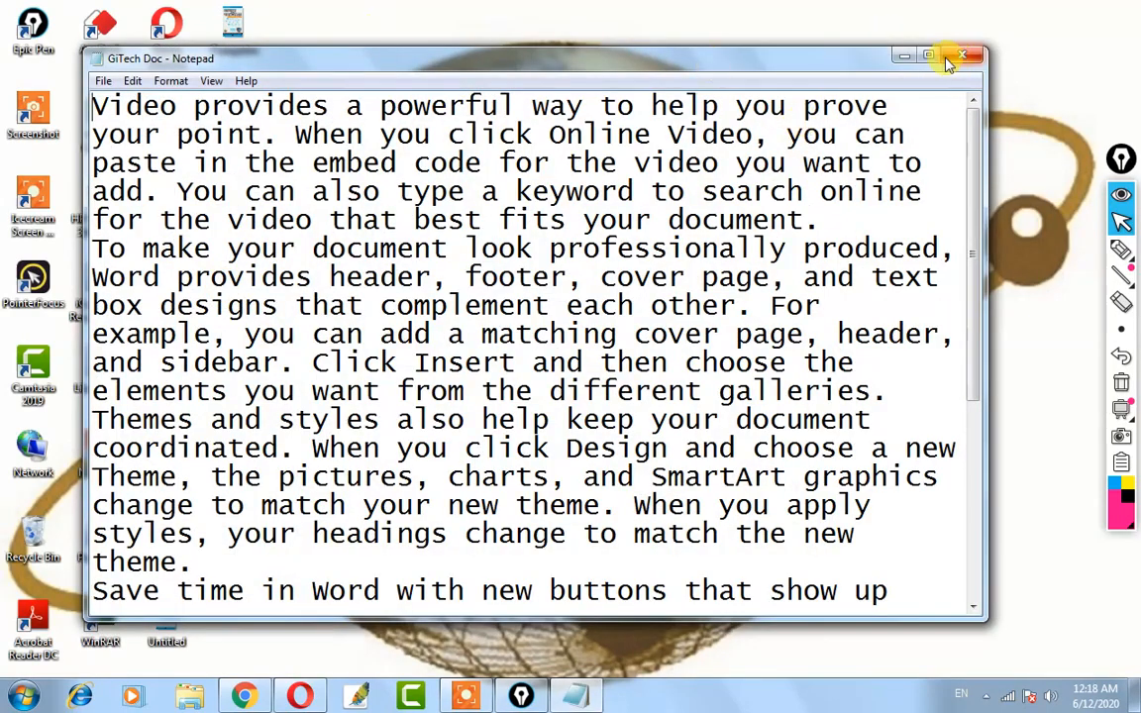
click(933, 56)
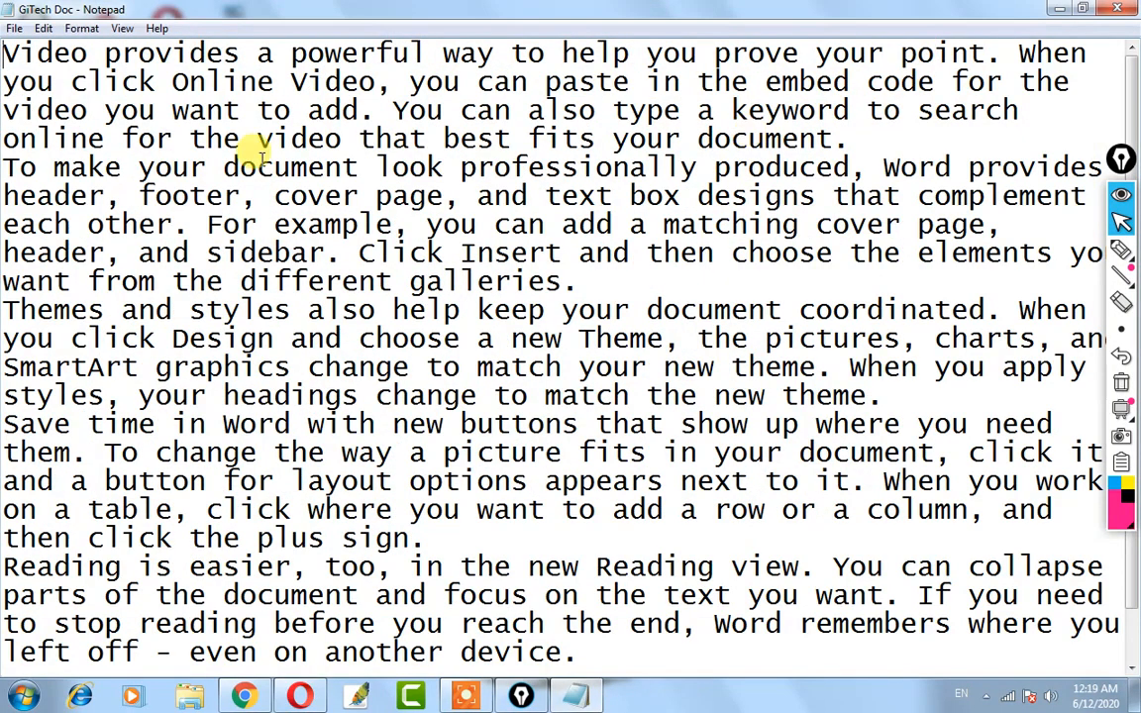
Review the editing commands, then delete the words "even on another device" from the document's last sentence.
click(44, 29)
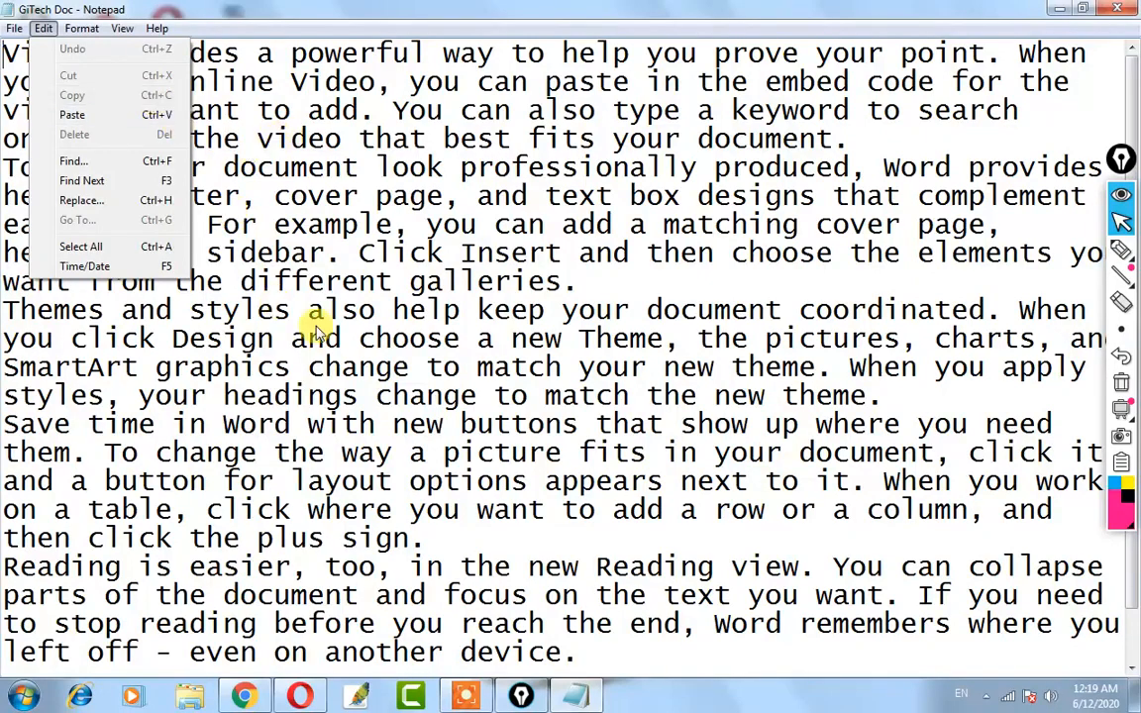
click(577, 652)
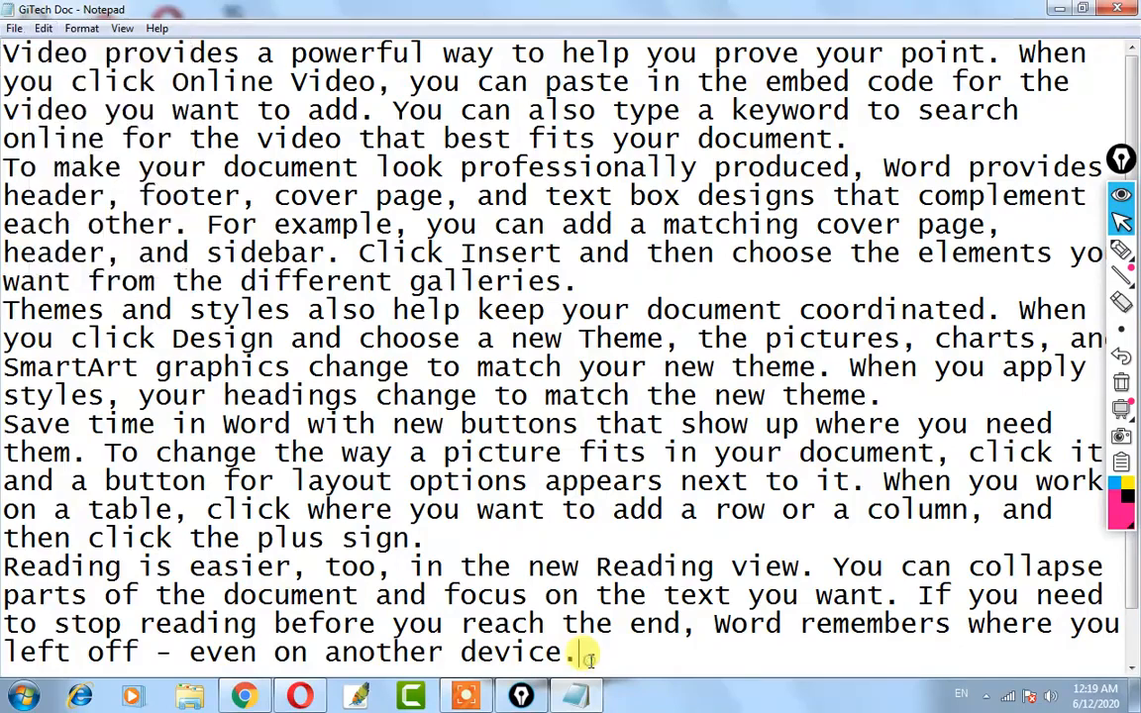
scroll(569, 635, down, 2)
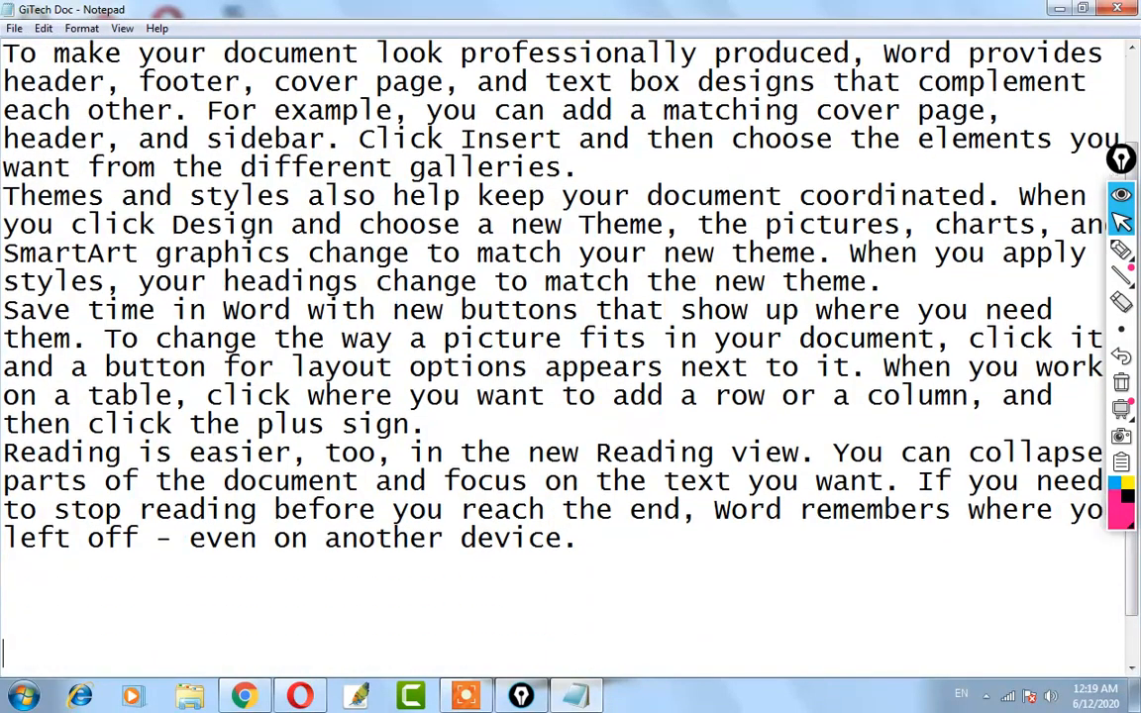
drag(562, 509, 188, 507)
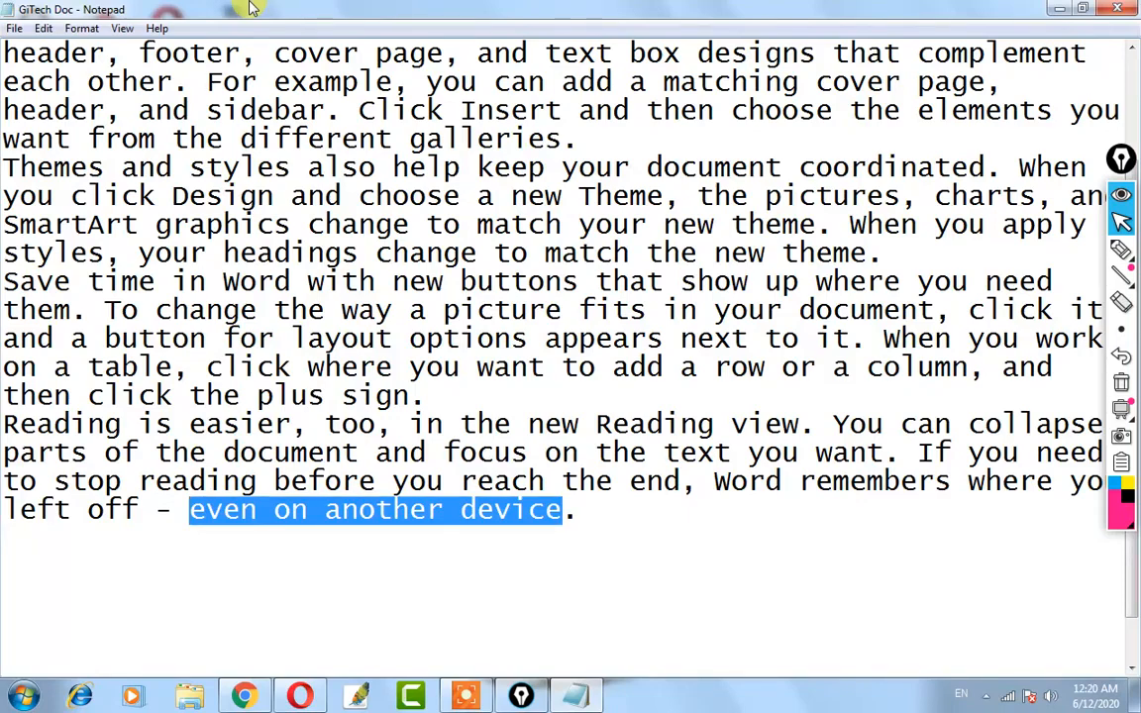
key(Delete)
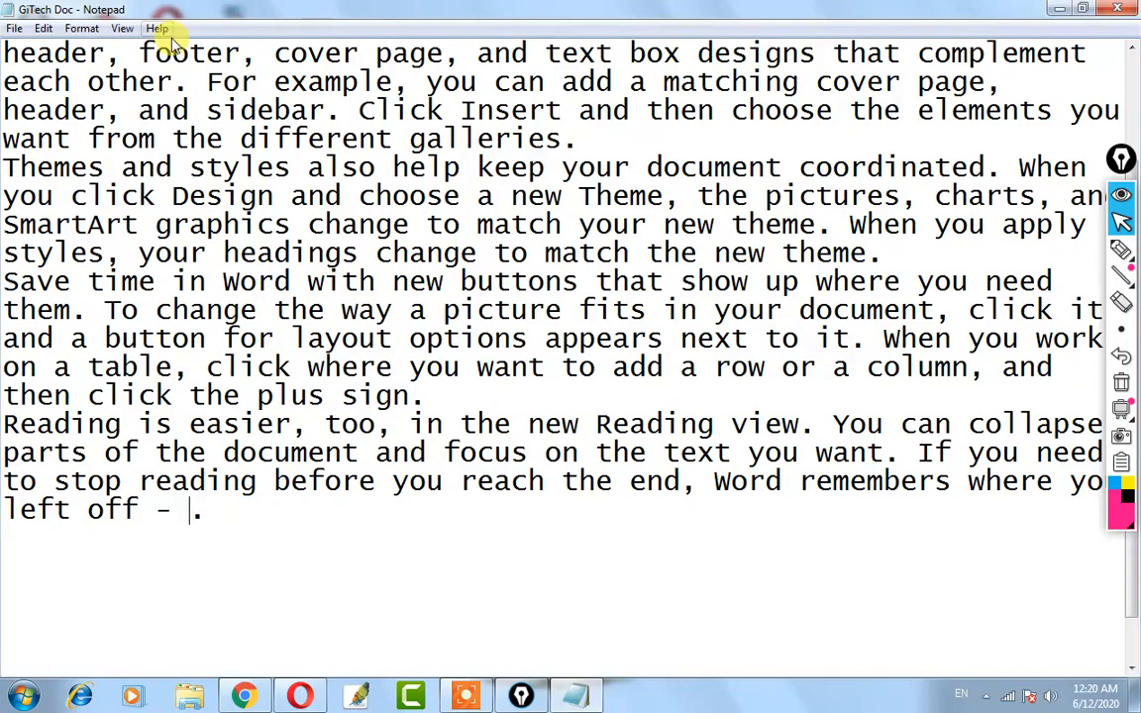
scroll(156, 39, up, 2)
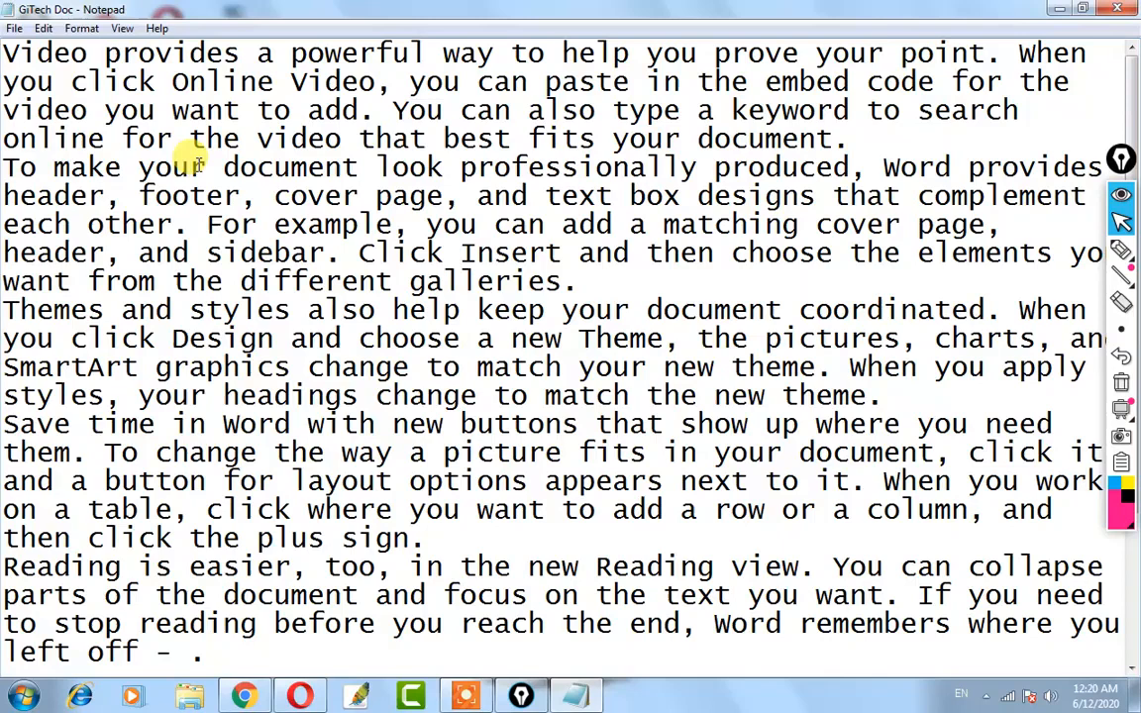
Use the Undo command repeatedly to restore, remove and again restore the words "even on another device" in the last sentence.
click(43, 29)
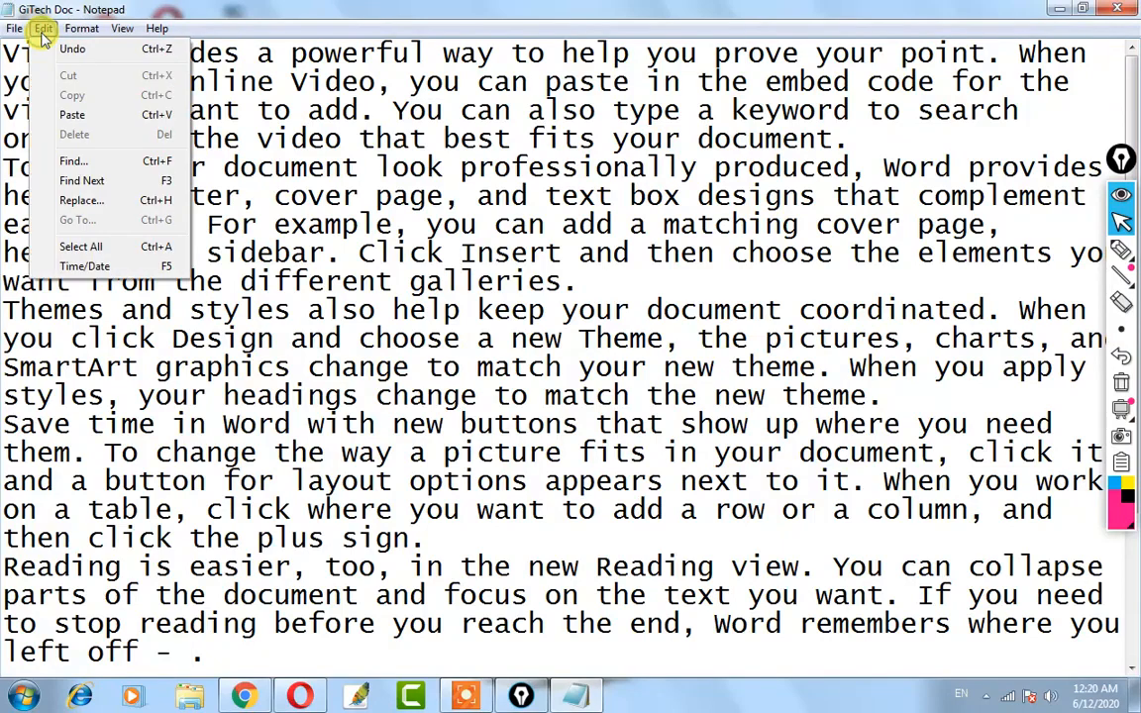
click(109, 51)
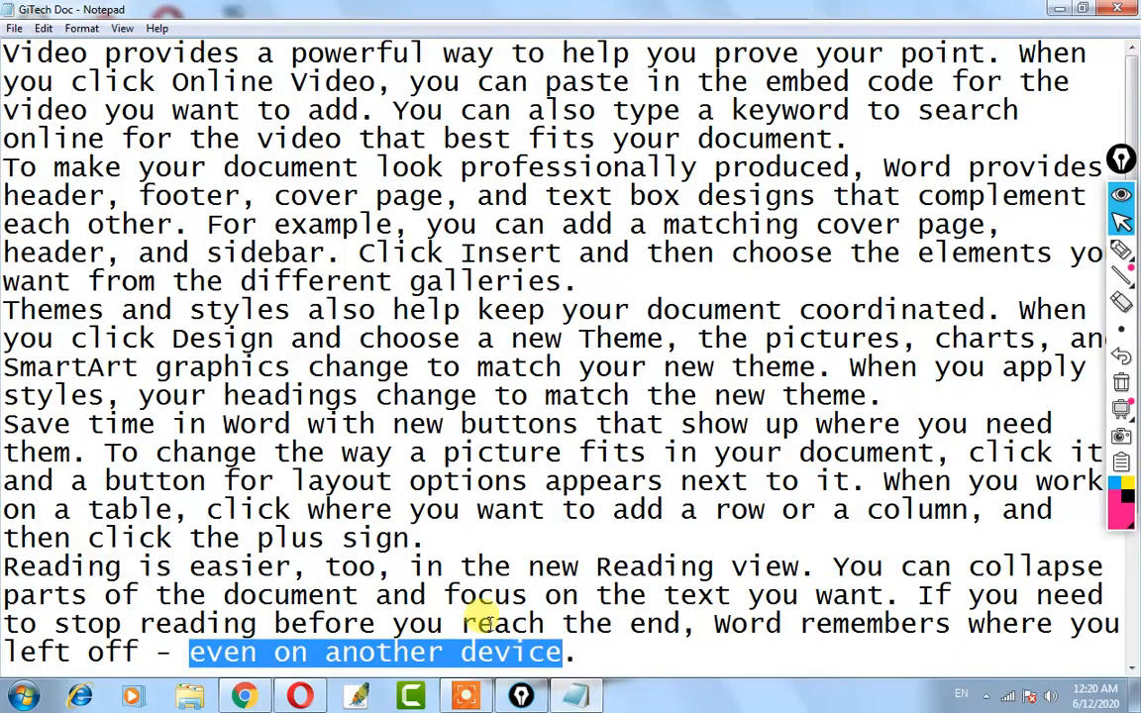
click(44, 29)
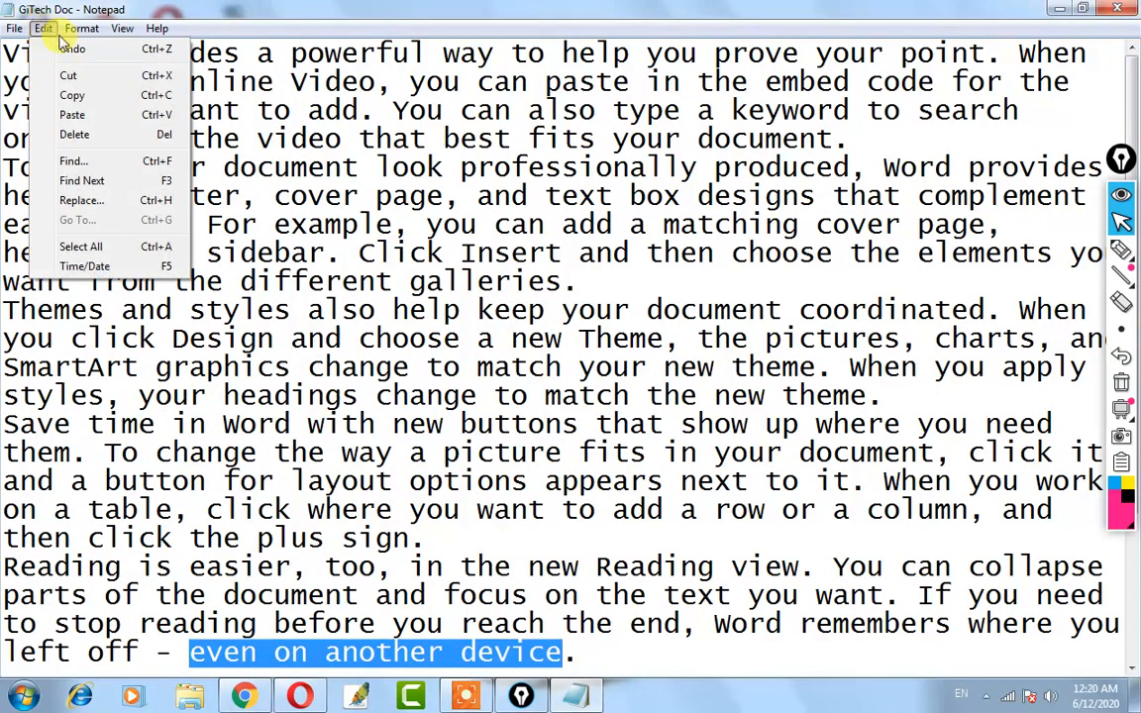
click(60, 42)
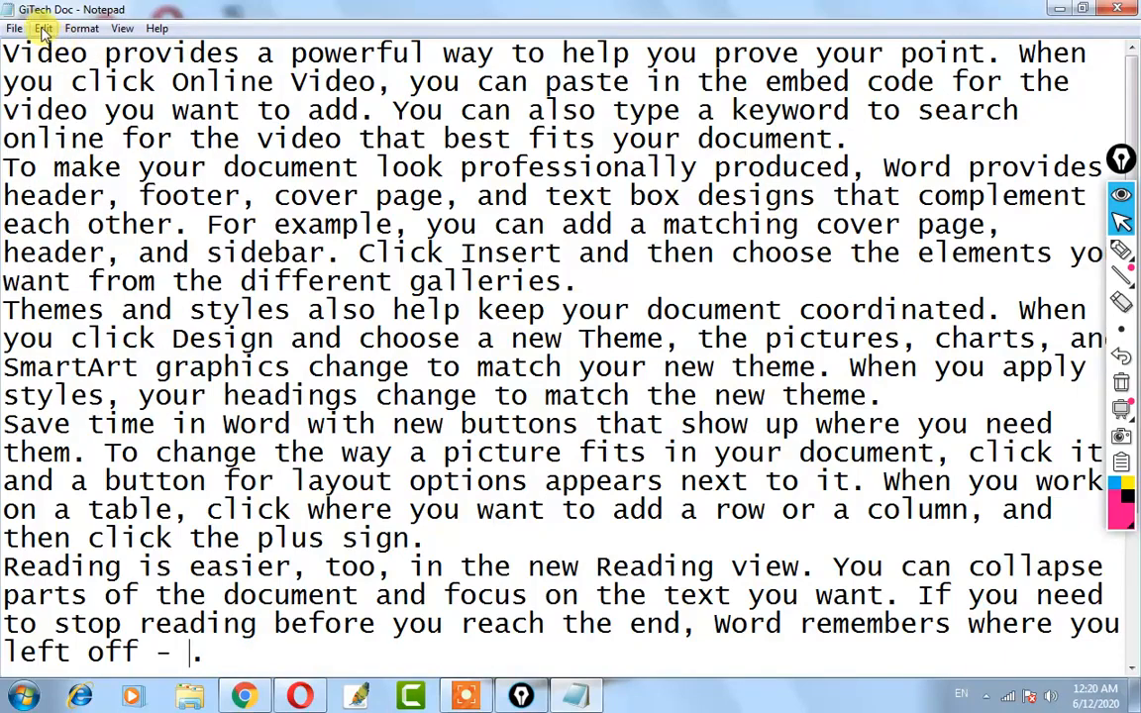
click(43, 28)
click(66, 51)
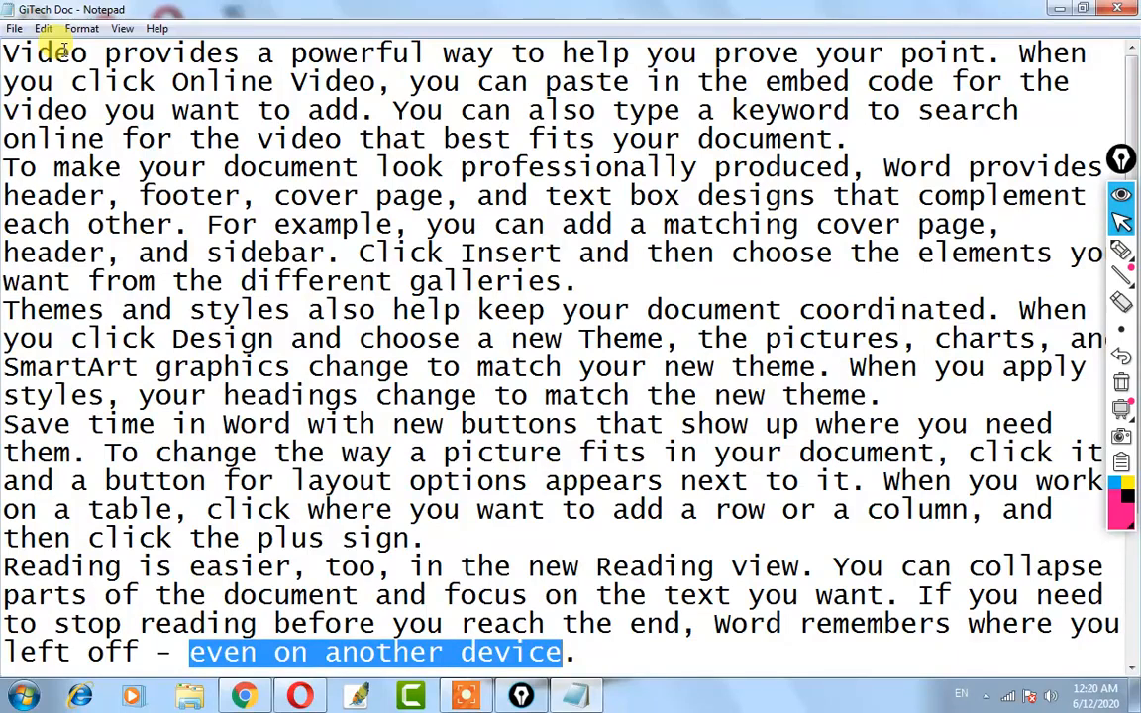
Cut the words "even on another device" from the last sentence, undo the cut, and review the editing commands.
key(ctrl+x)
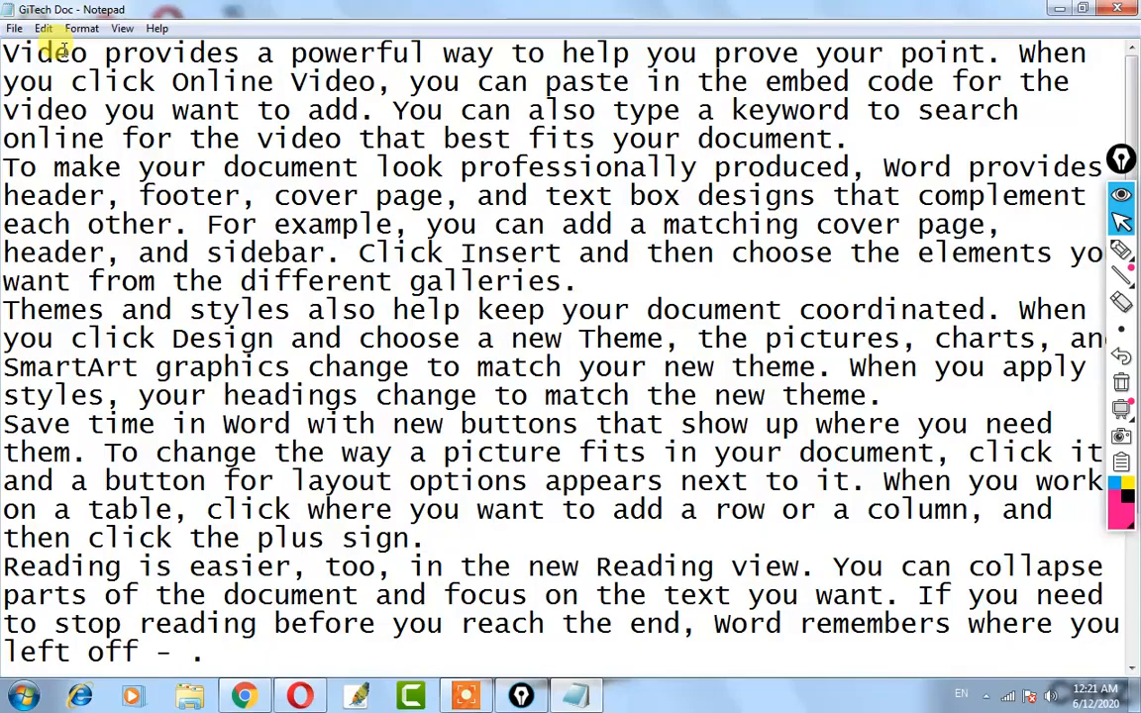
key(ctrl+z)
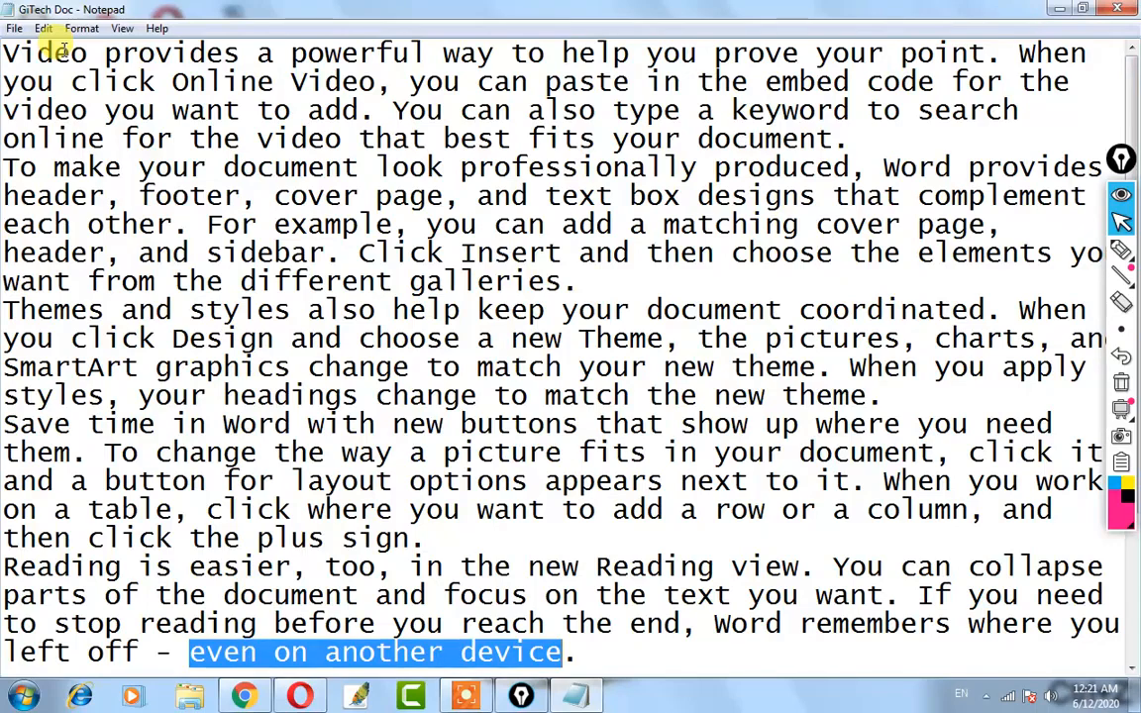
click(45, 30)
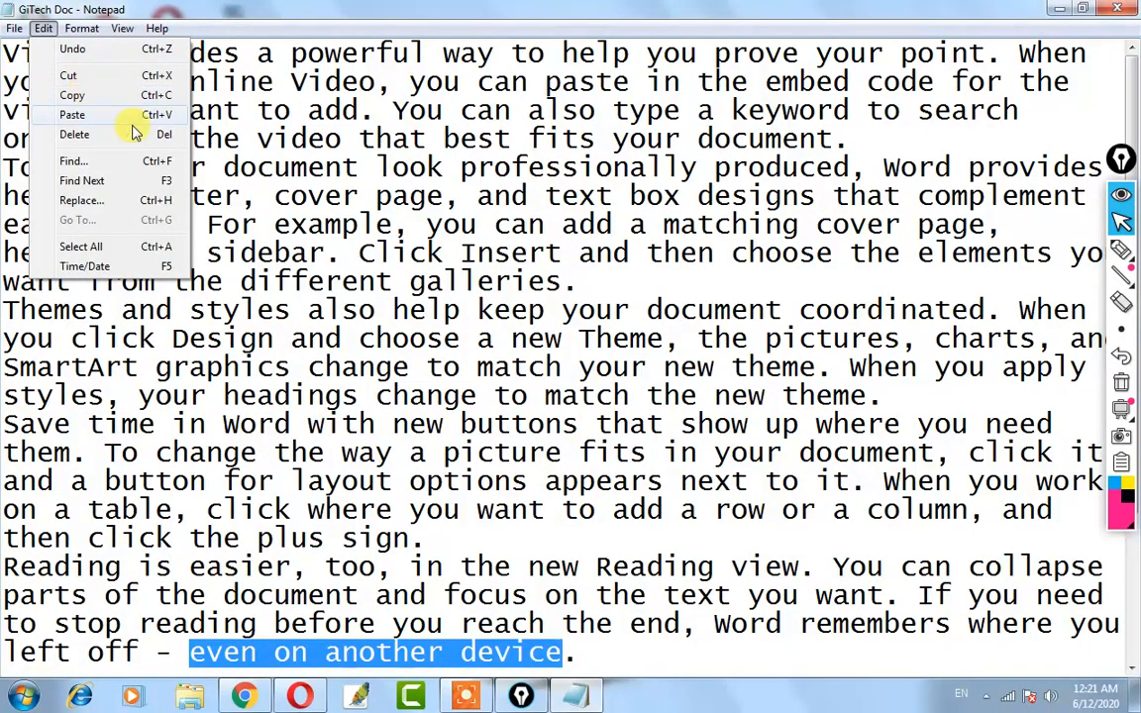
drag(254, 456, 242, 457)
click(323, 512)
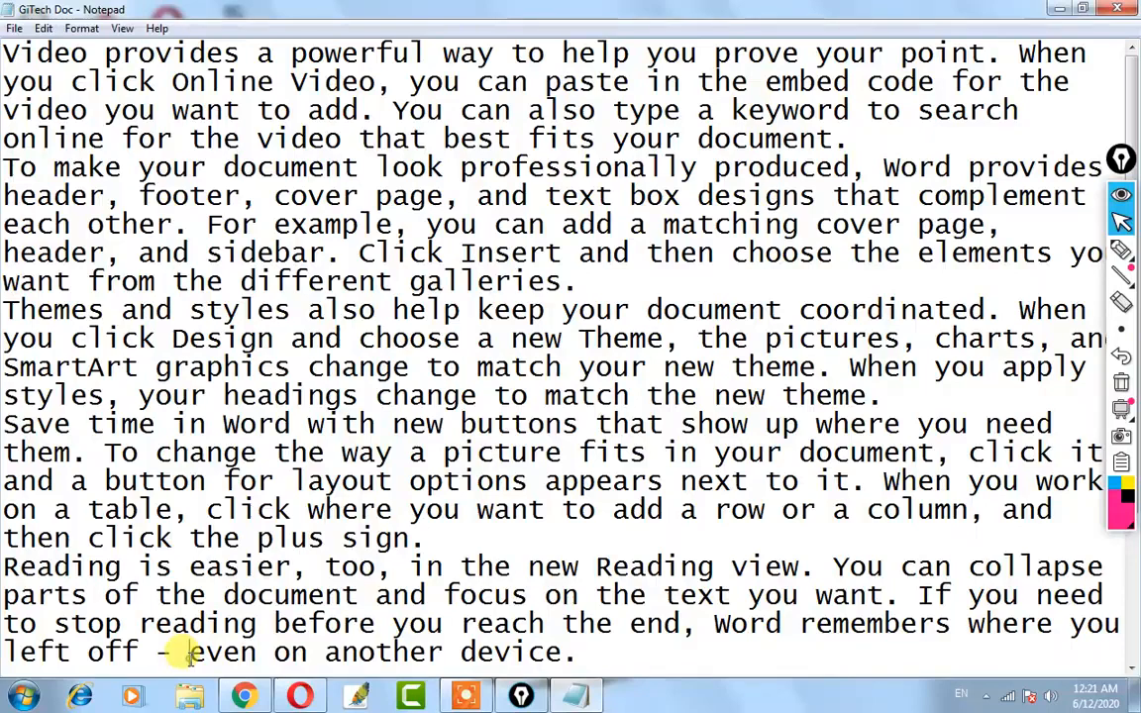
Examine the closing words "even on another device." and the document's opening line as the source and destination for moving text.
drag(188, 652, 442, 666)
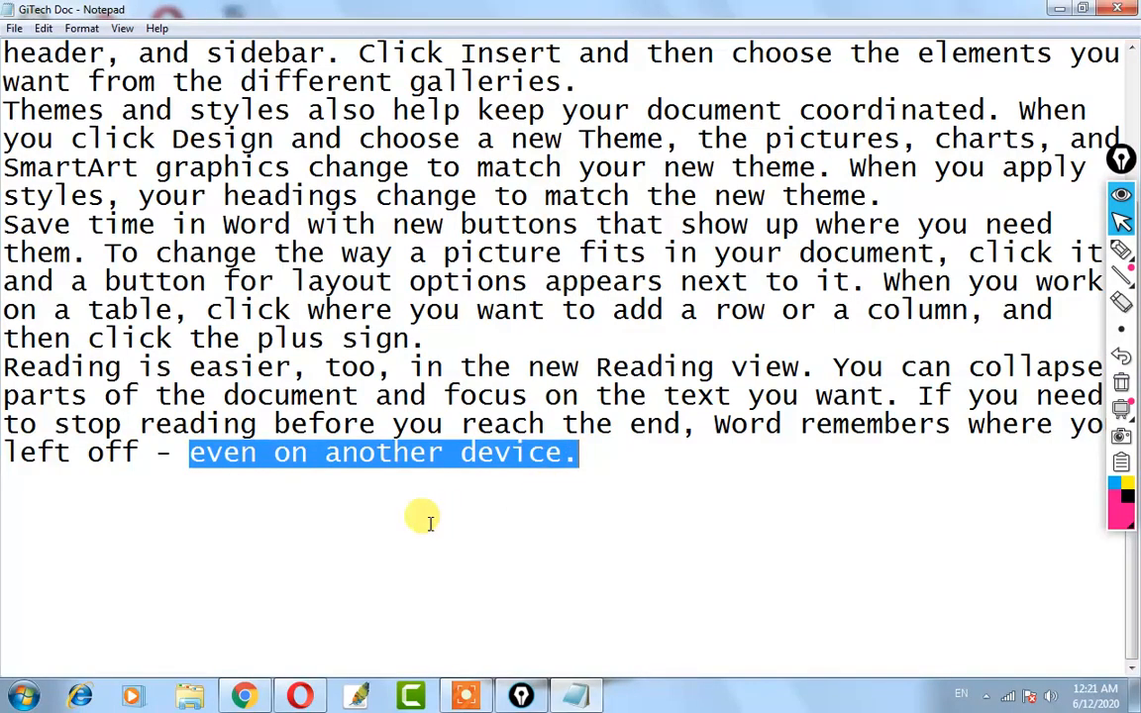
scroll(416, 495, up, 3)
scroll(396, 495, down, 1)
scroll(495, 530, up, 1)
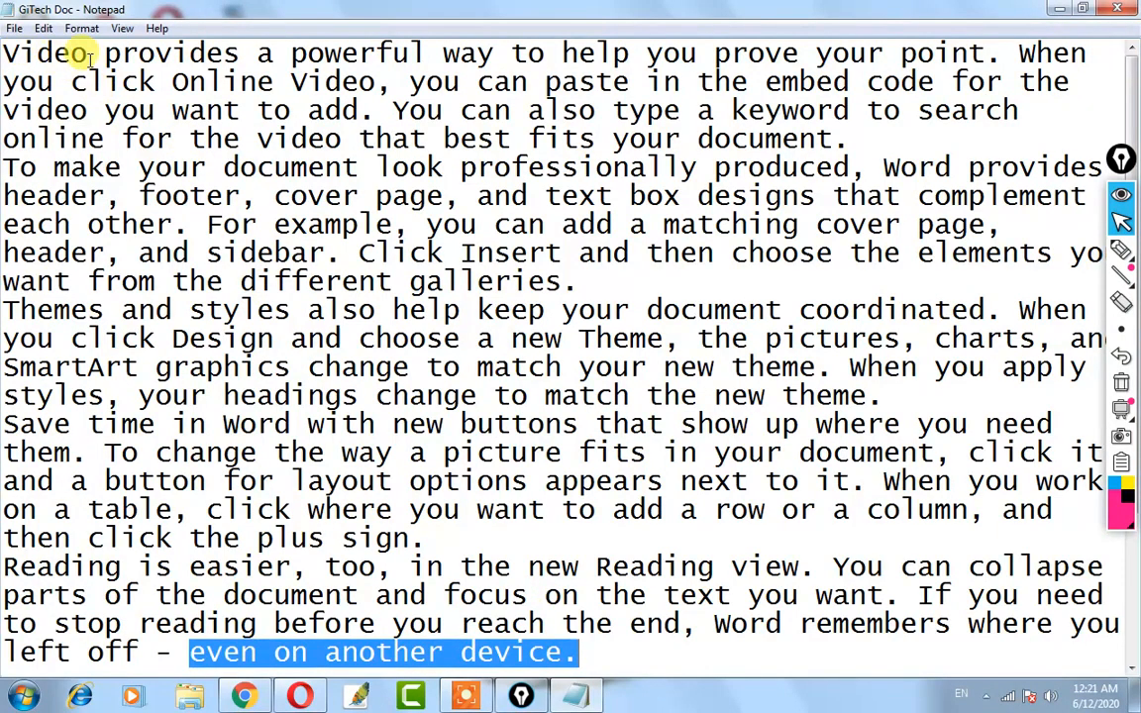
scroll(84, 52, down, 2)
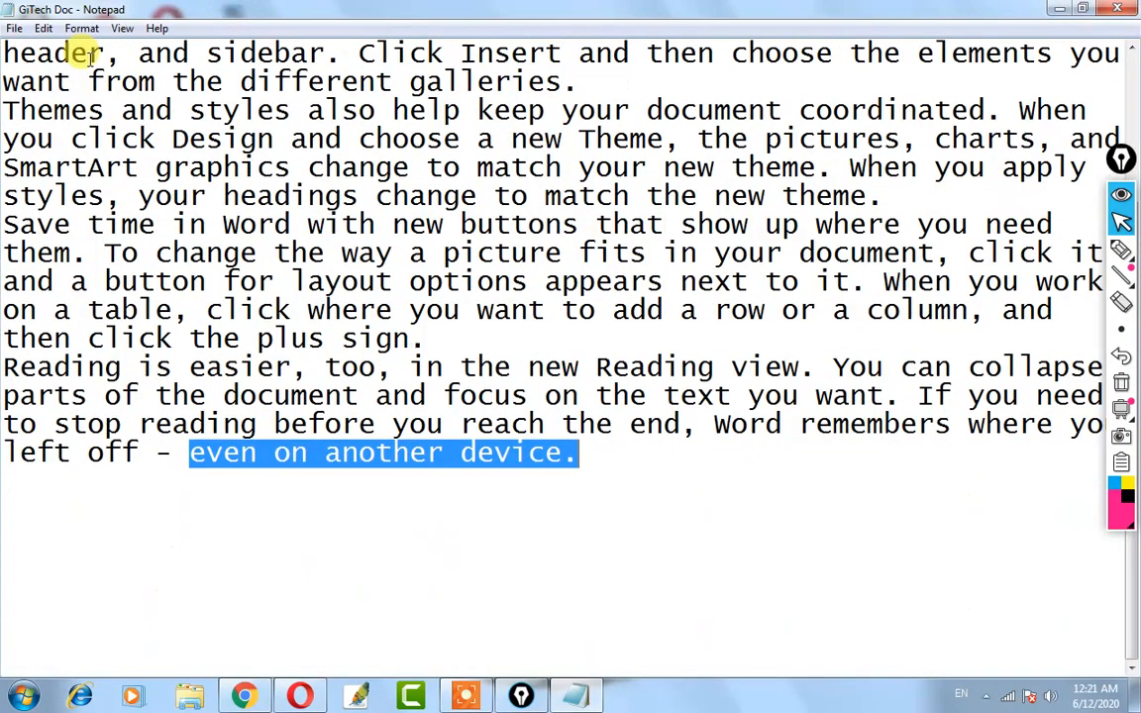
scroll(80, 220, up, 2)
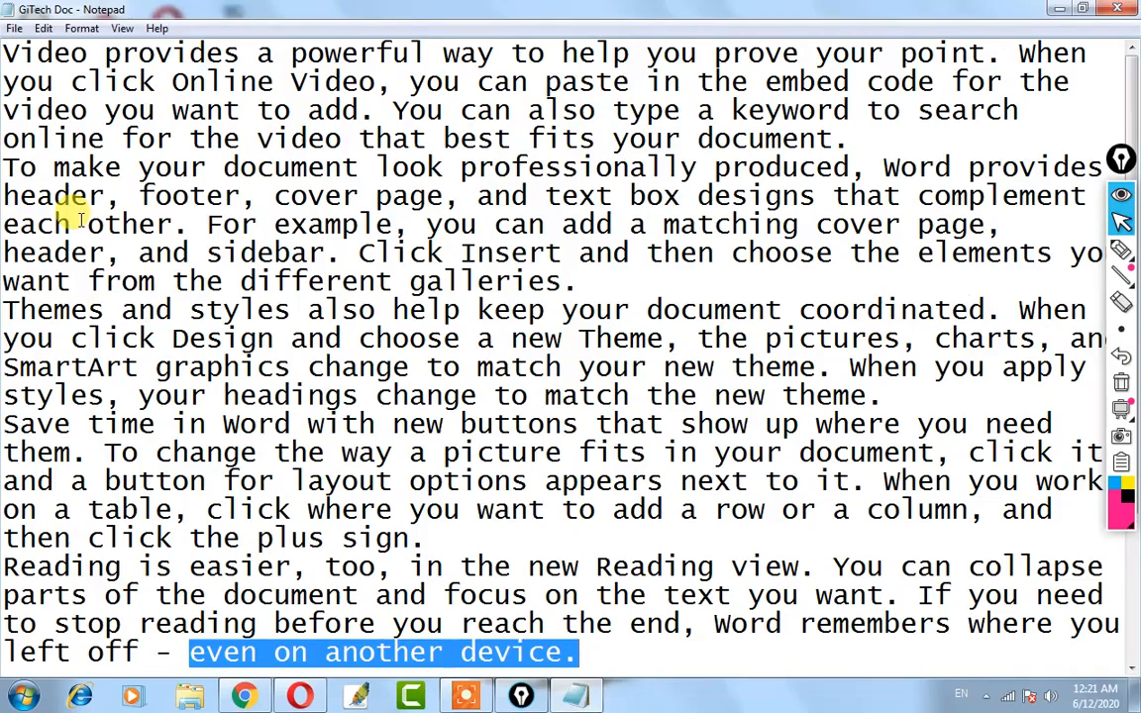
scroll(74, 193, down, 2)
scroll(288, 452, up, 2)
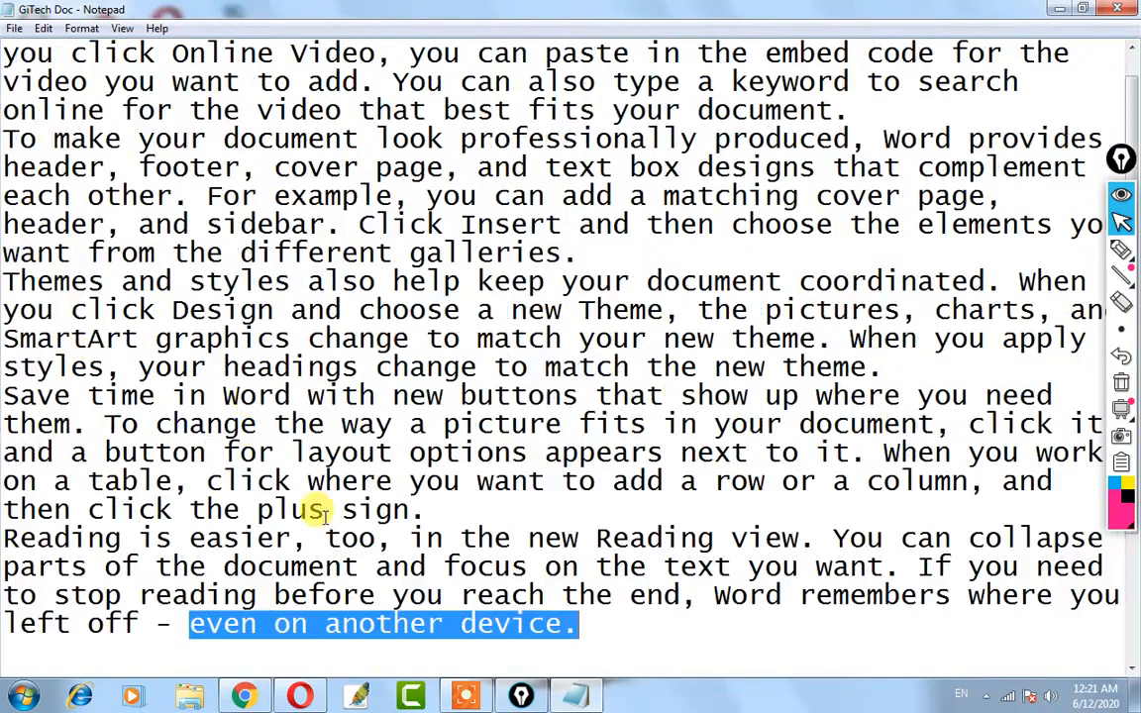
click(371, 366)
scroll(366, 367, down, 2)
scroll(366, 367, up, 2)
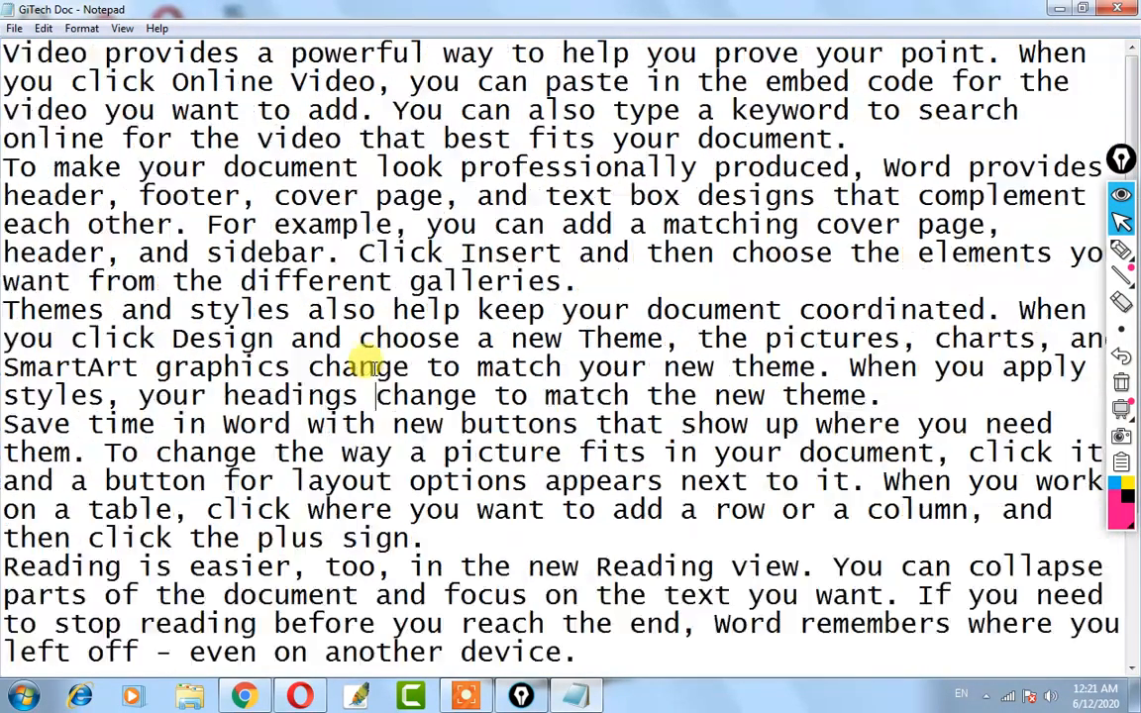
scroll(369, 366, down, 2)
scroll(337, 362, up, 2)
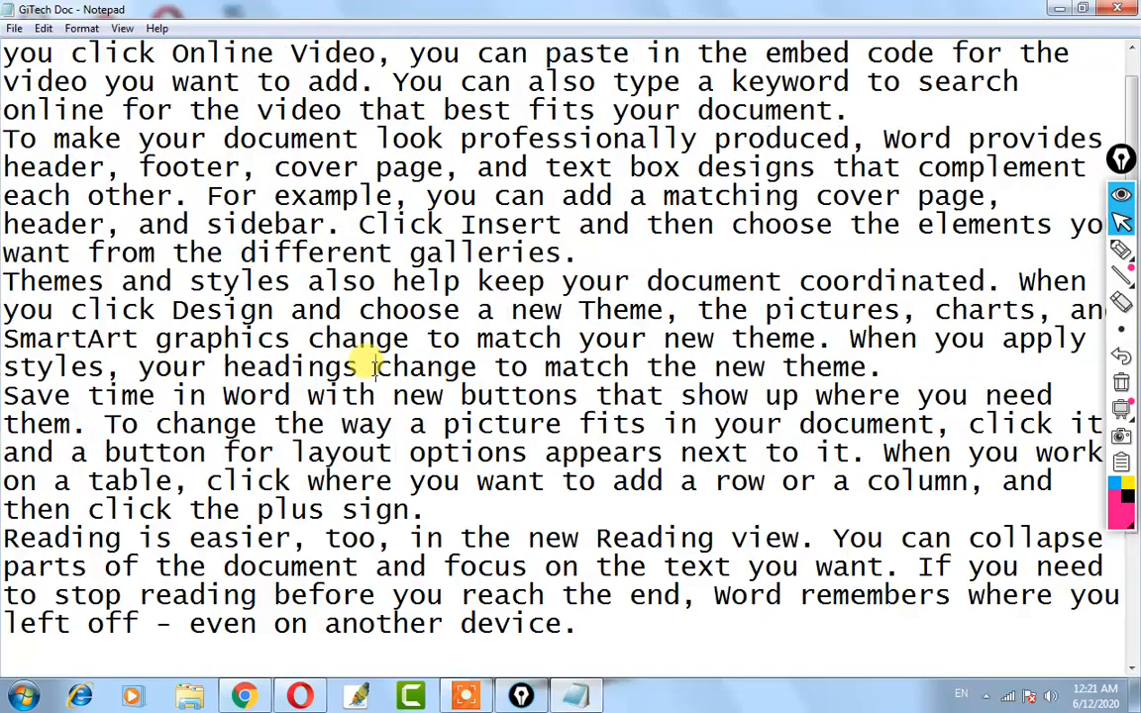
scroll(301, 356, down, 2)
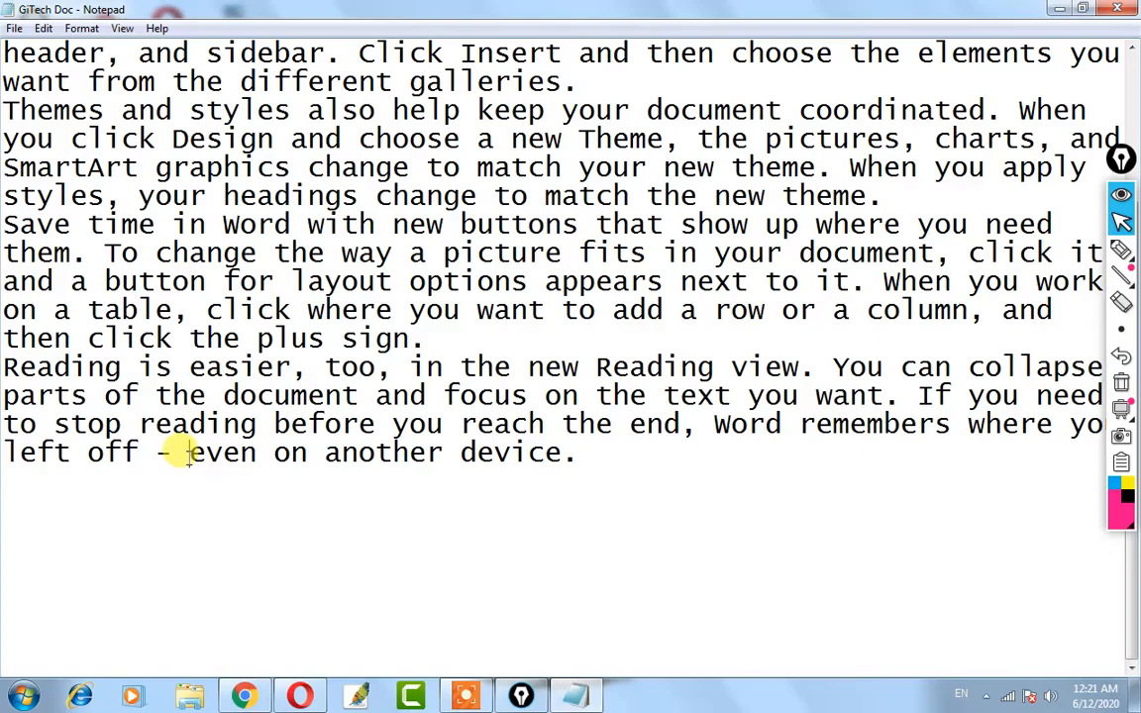
drag(188, 457, 587, 453)
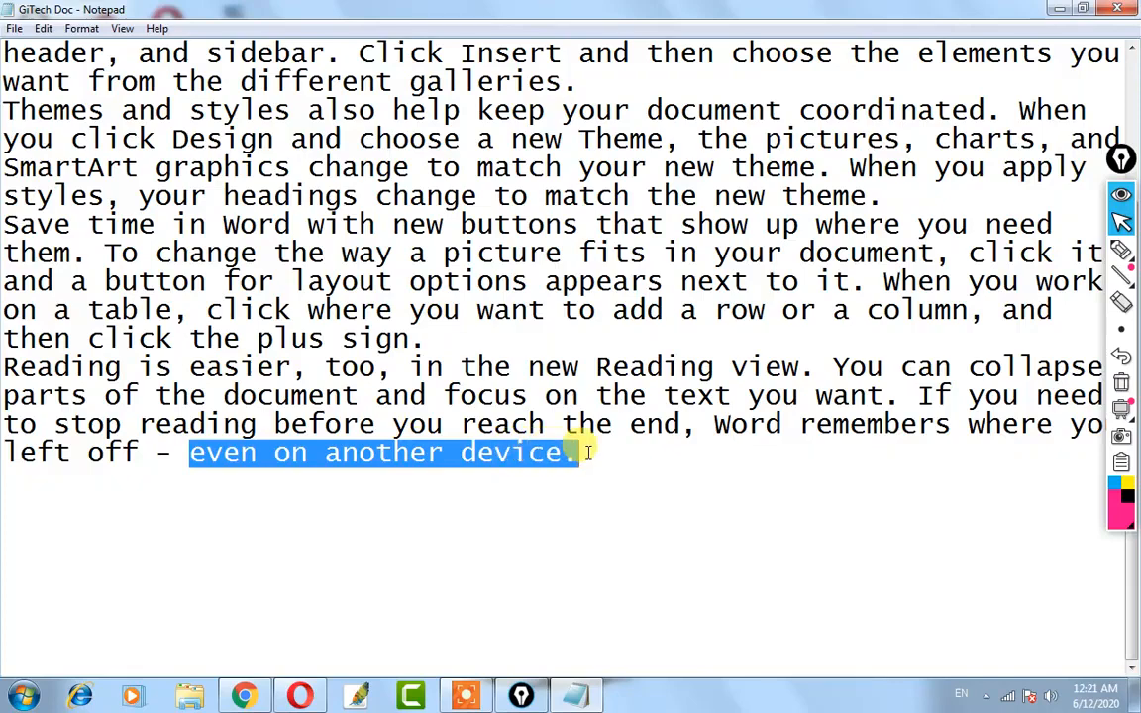
click(421, 474)
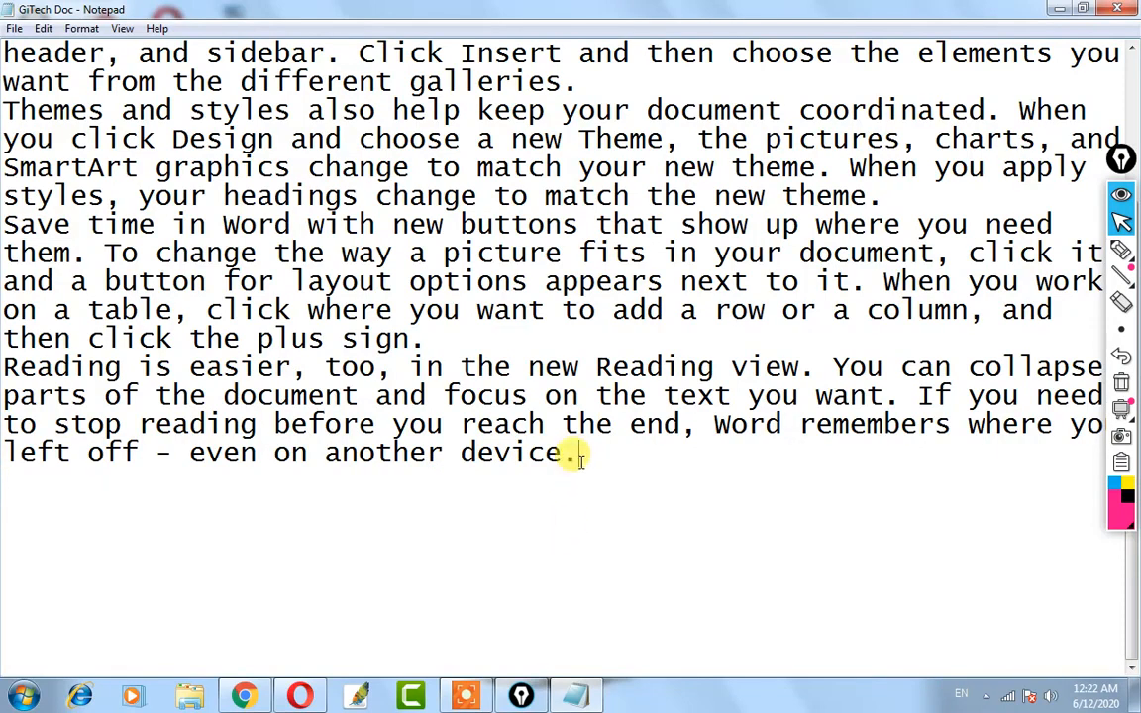
Cut the words "even on another device." from the end of the document's last sentence.
drag(575, 454, 177, 457)
key(ctrl+c)
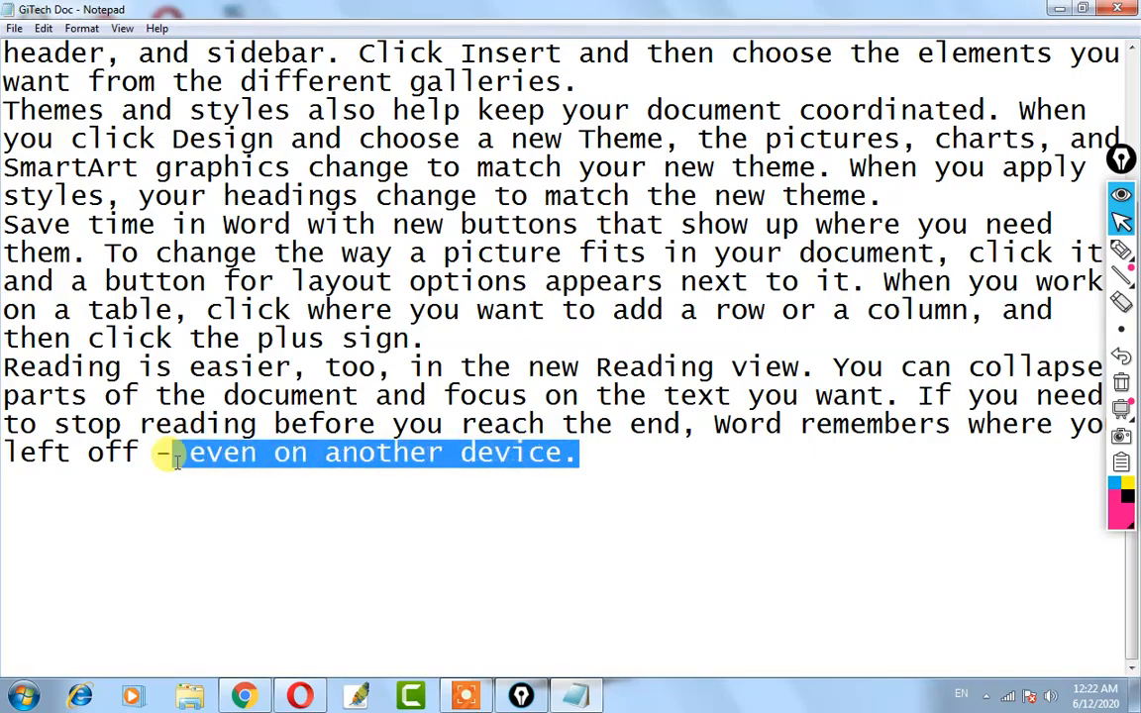
scroll(317, 525, up, 1)
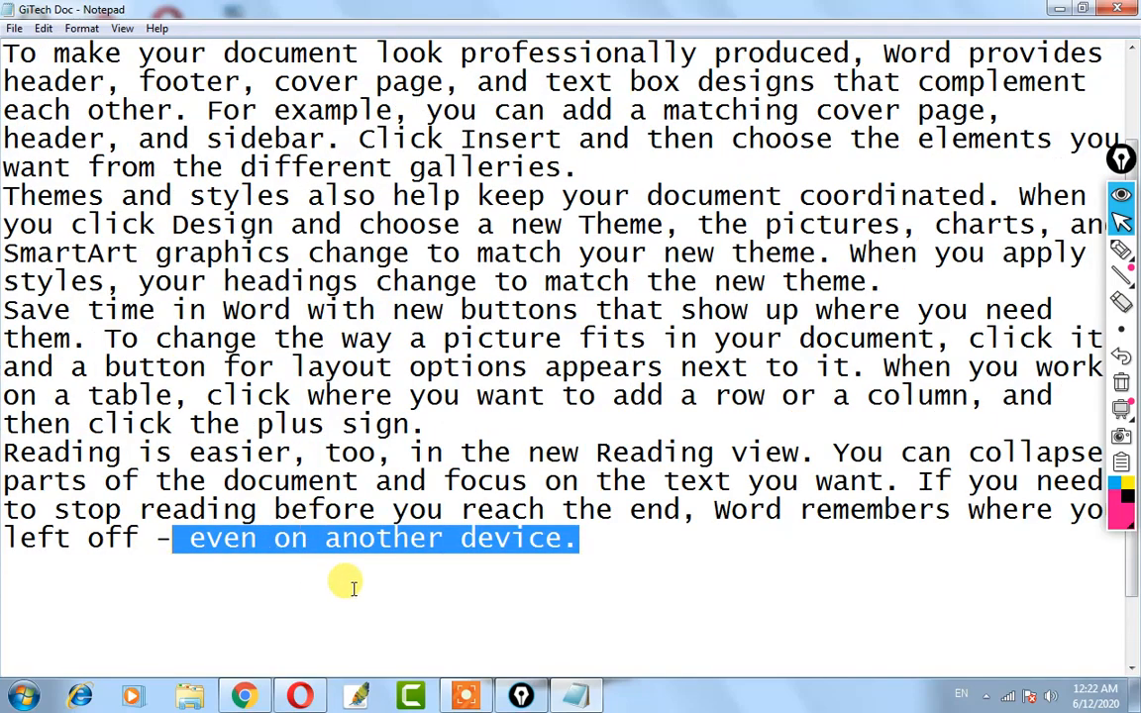
click(42, 29)
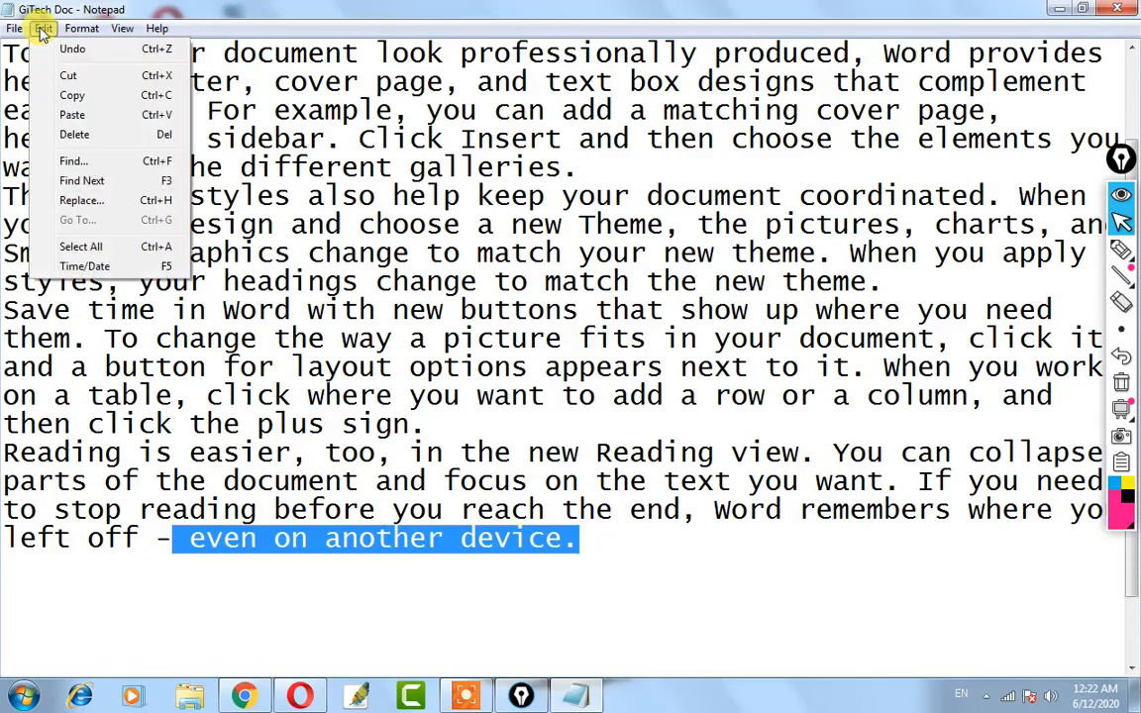
click(67, 80)
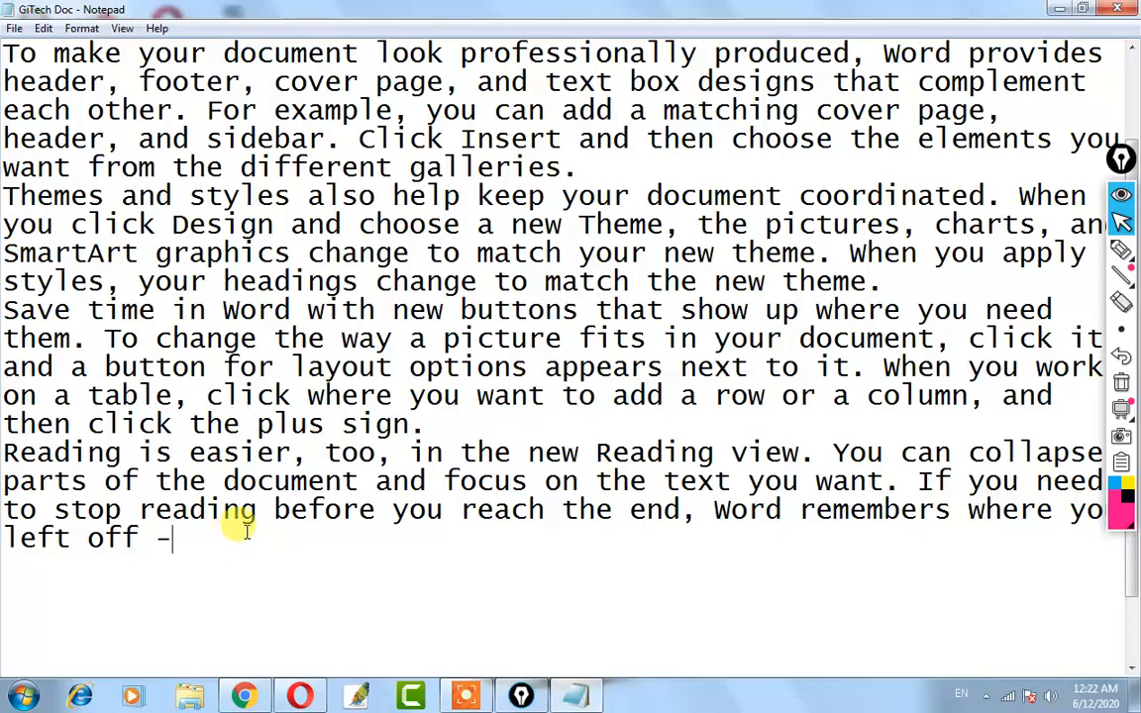
Add a space after "Video" in the document's first line and paste the cut words there.
scroll(238, 535, up, 2)
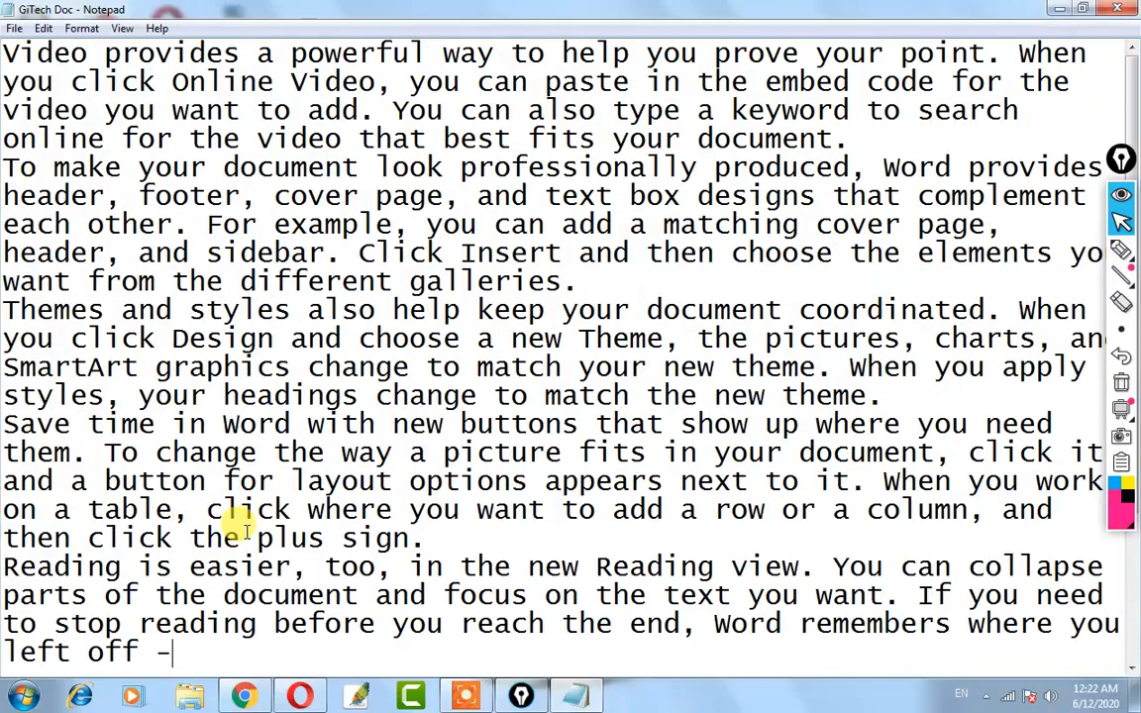
click(89, 55)
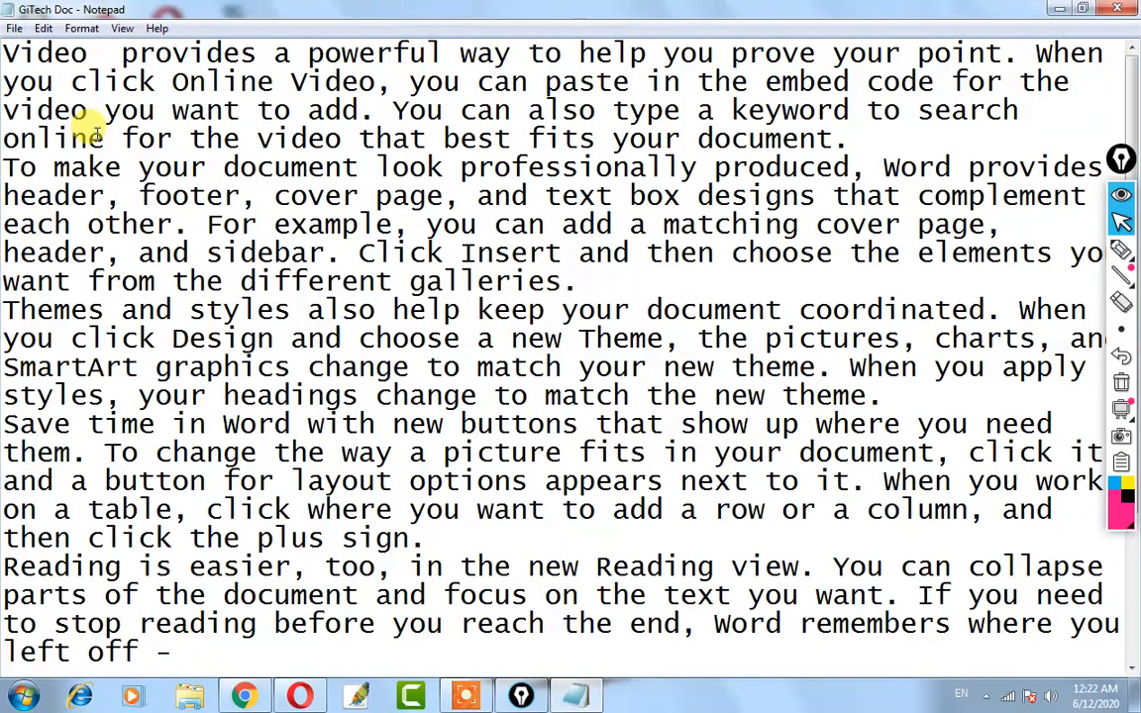
click(43, 30)
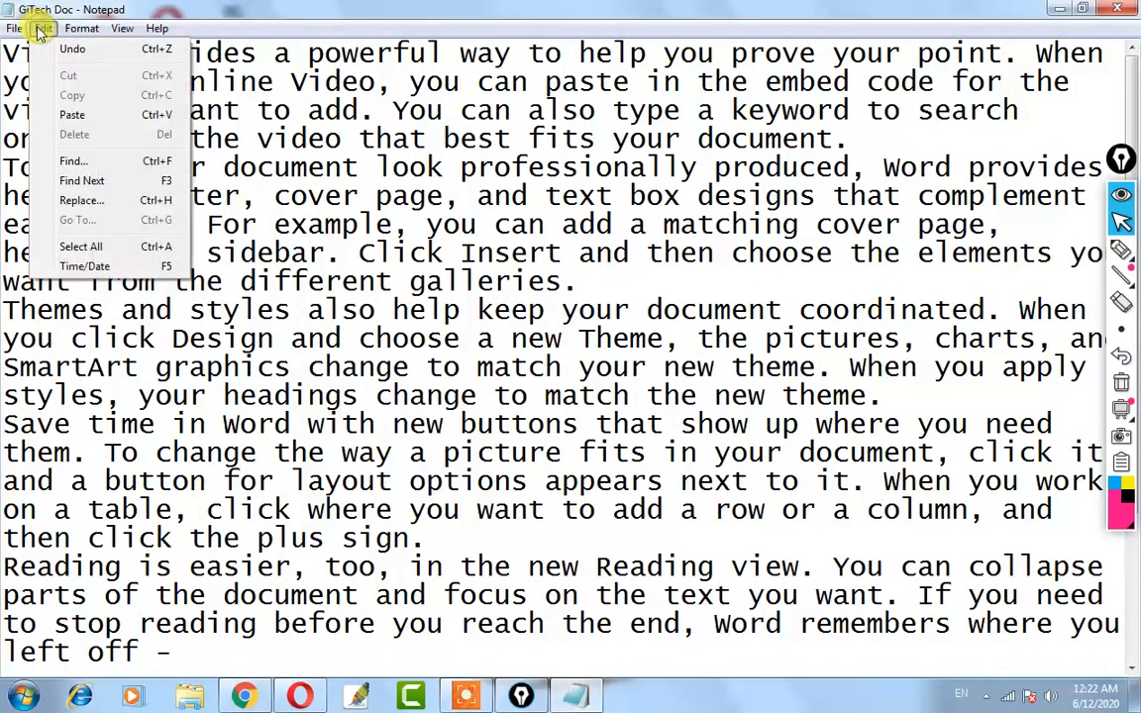
click(72, 118)
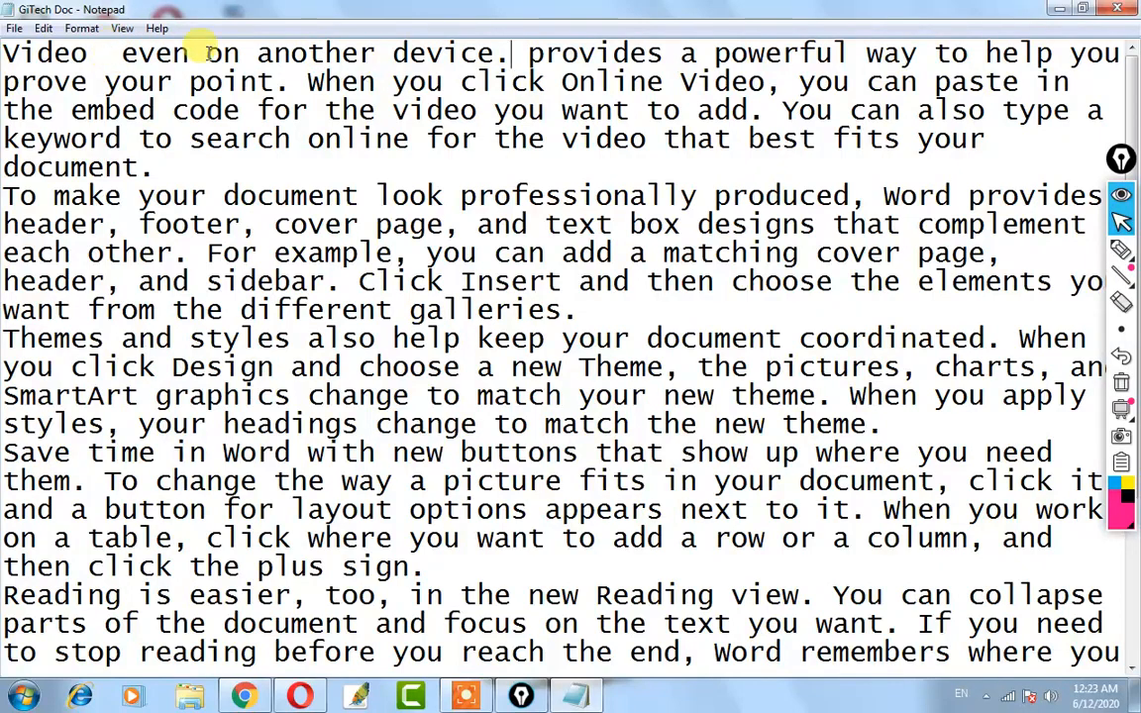
Move the words "even on another device." from the first line back to the document's end, after "left off -".
drag(118, 54, 505, 56)
key(ctrl+c)
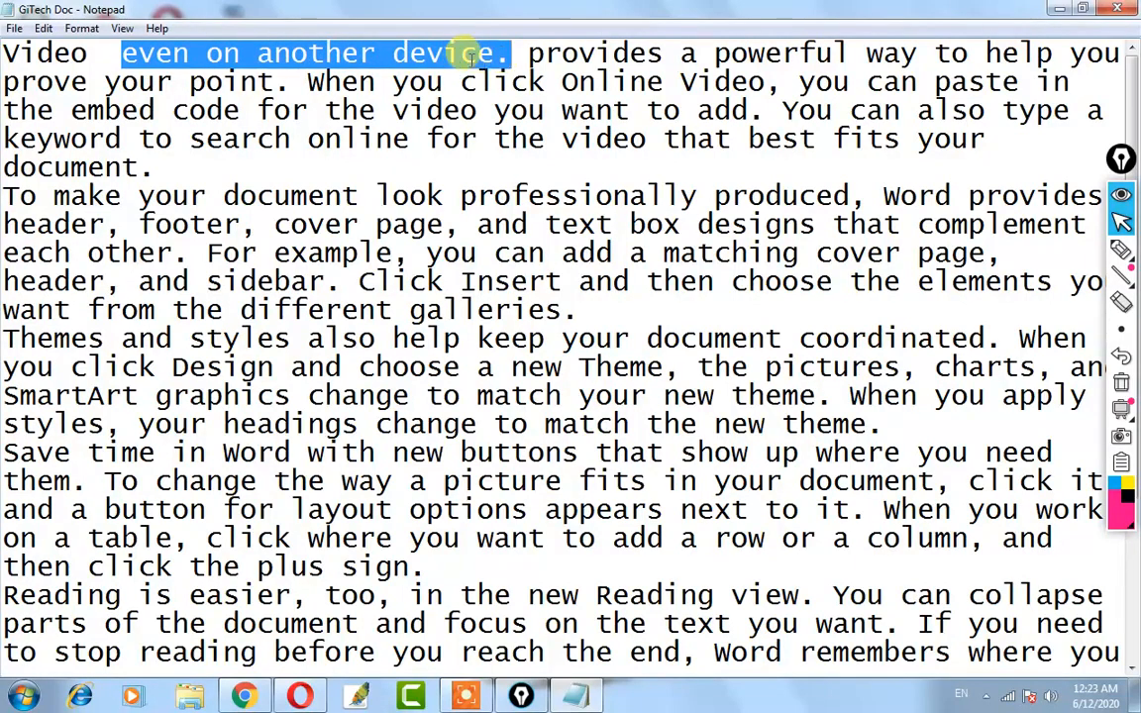
key(Delete)
scroll(297, 456, down, 3)
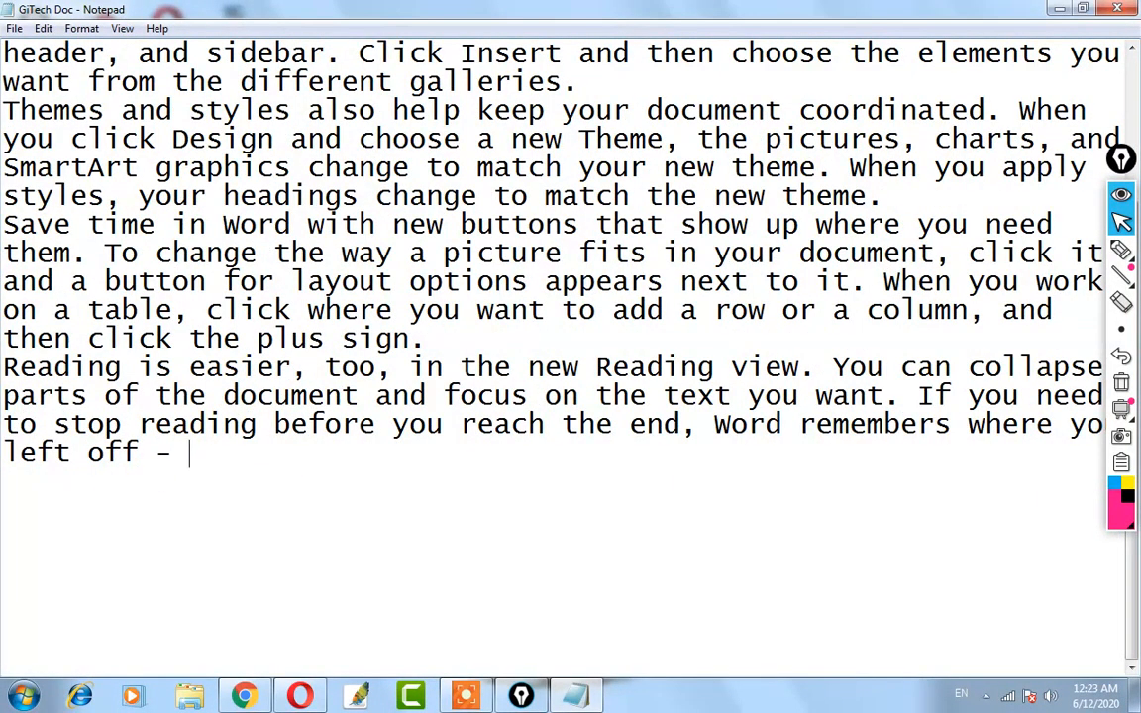
key(ctrl+v)
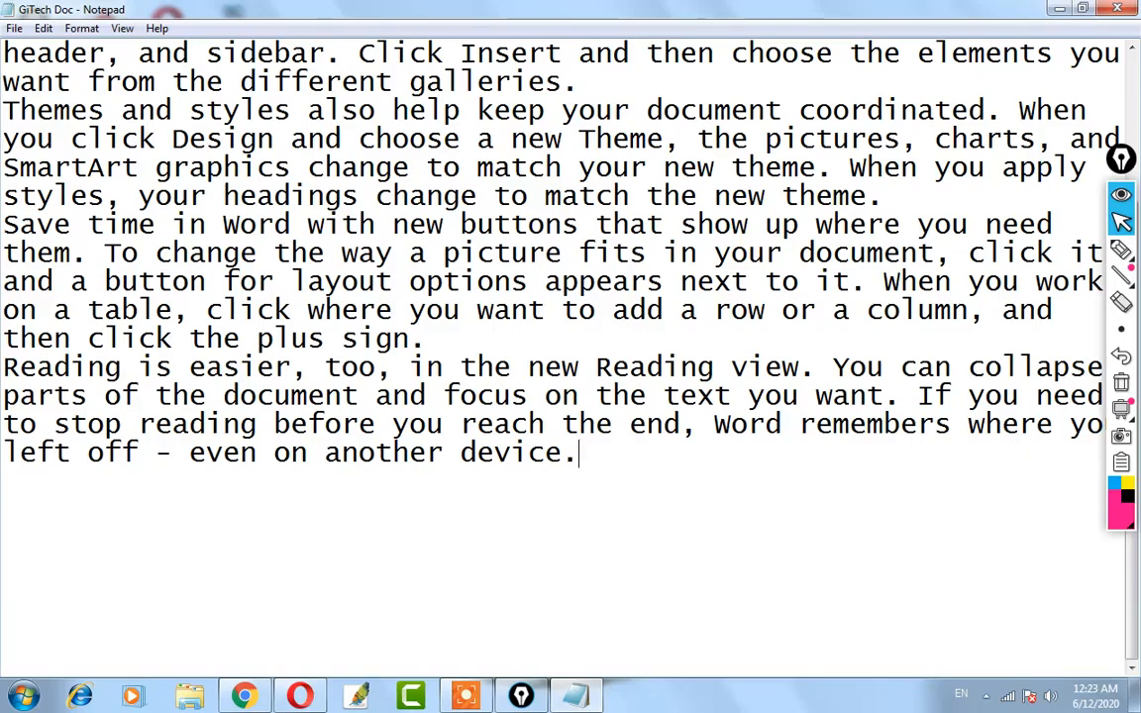
Review the Edit commands, the closing words "even on another device." and the gap after "Video" as the copy source and destination.
click(43, 28)
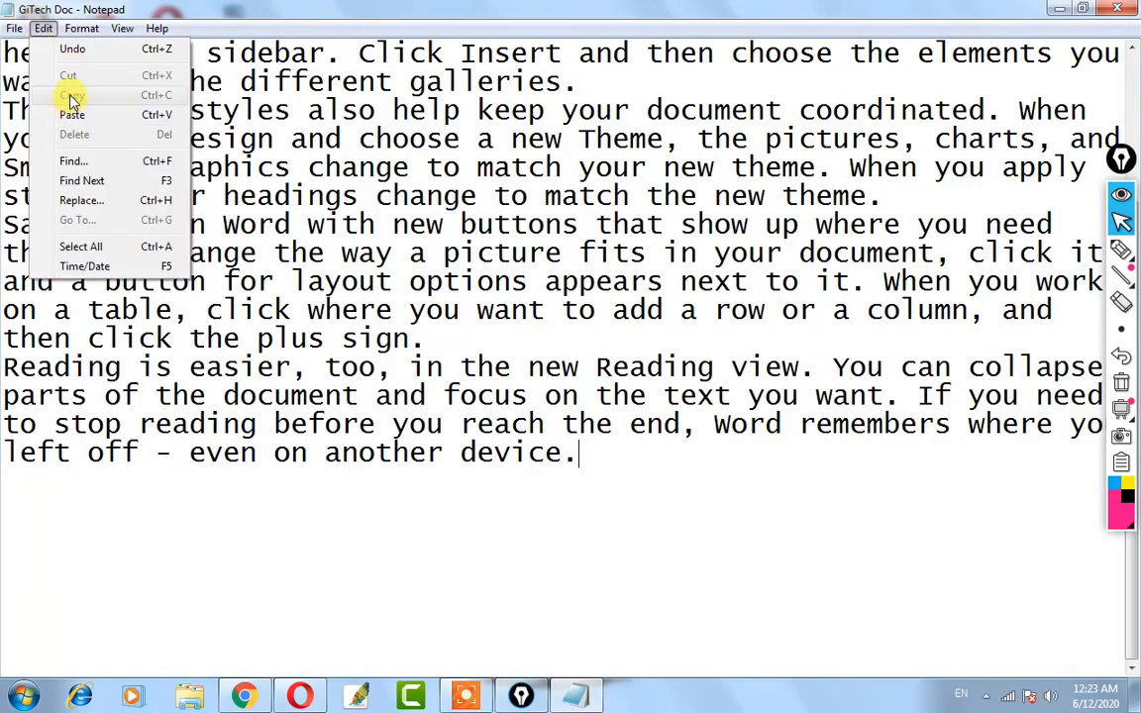
click(191, 479)
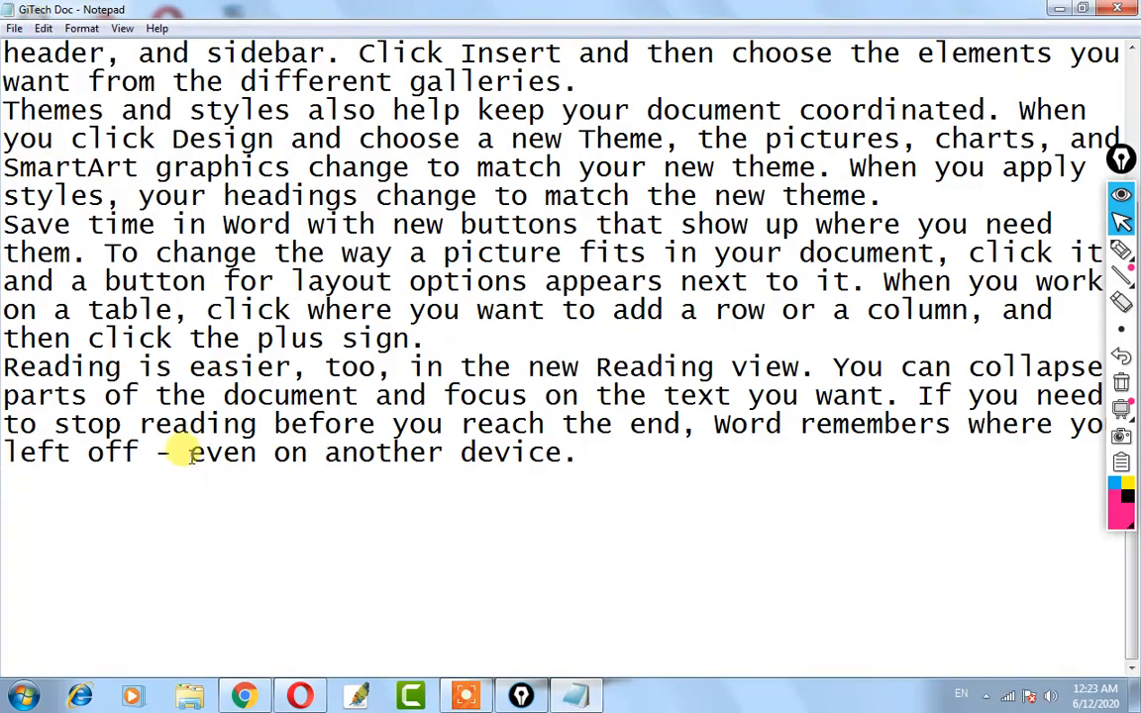
drag(189, 453, 534, 474)
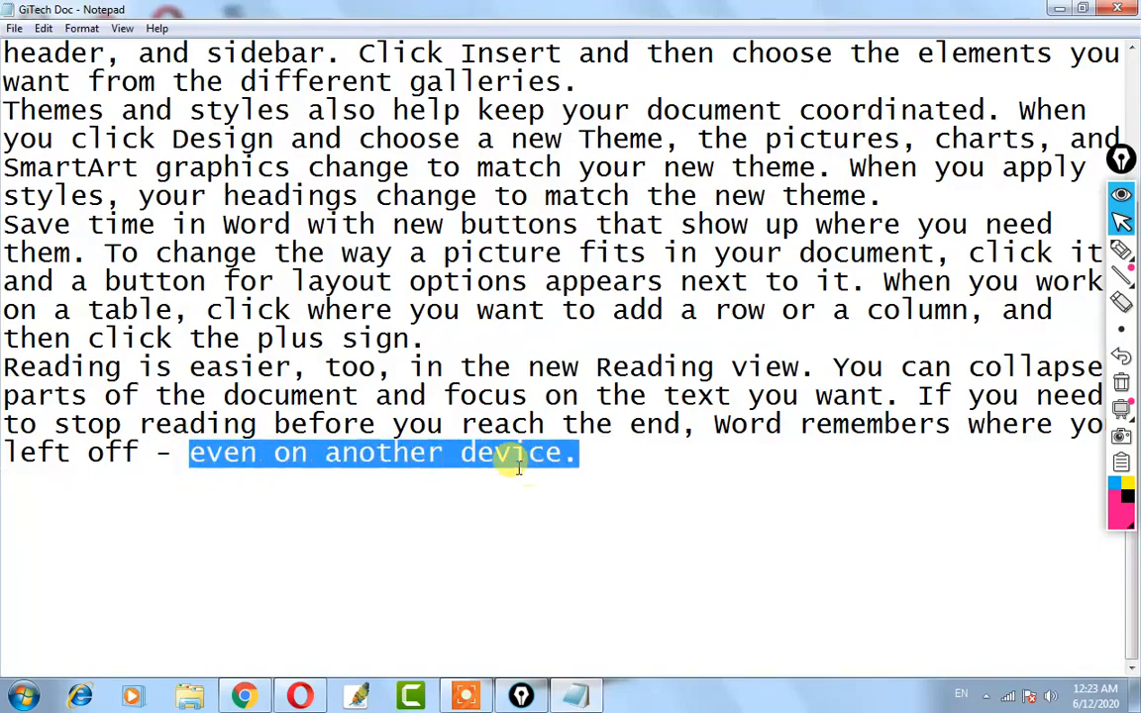
scroll(416, 426, up, 3)
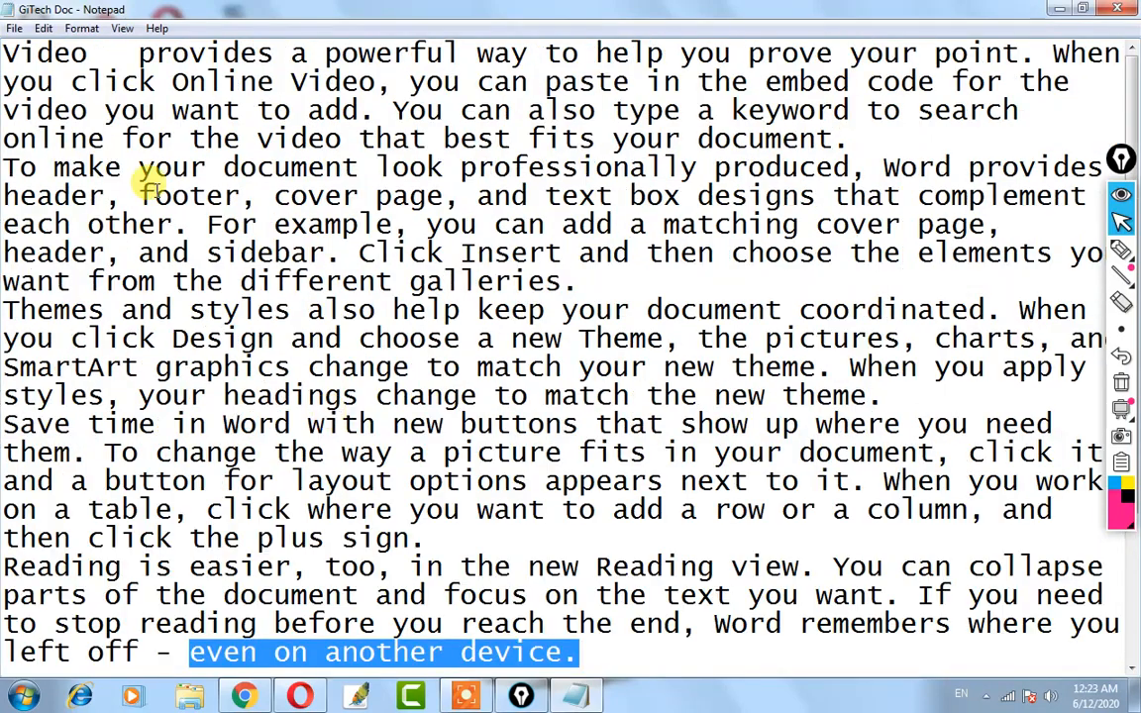
click(105, 54)
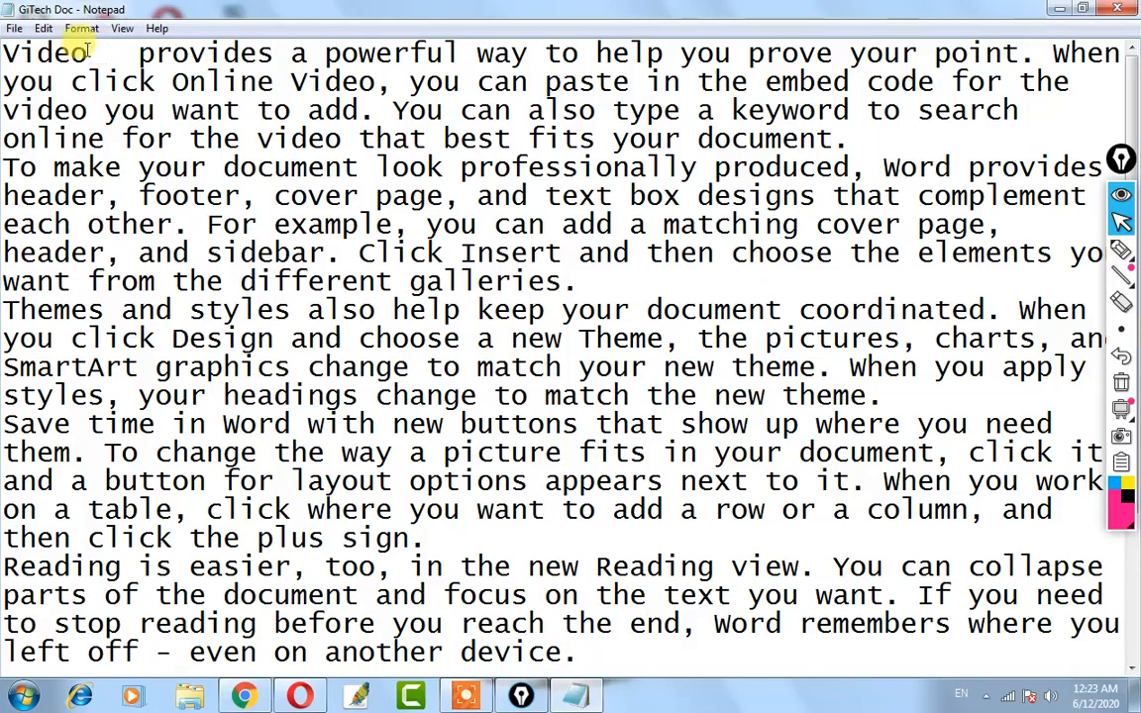
scroll(293, 642, down, 1)
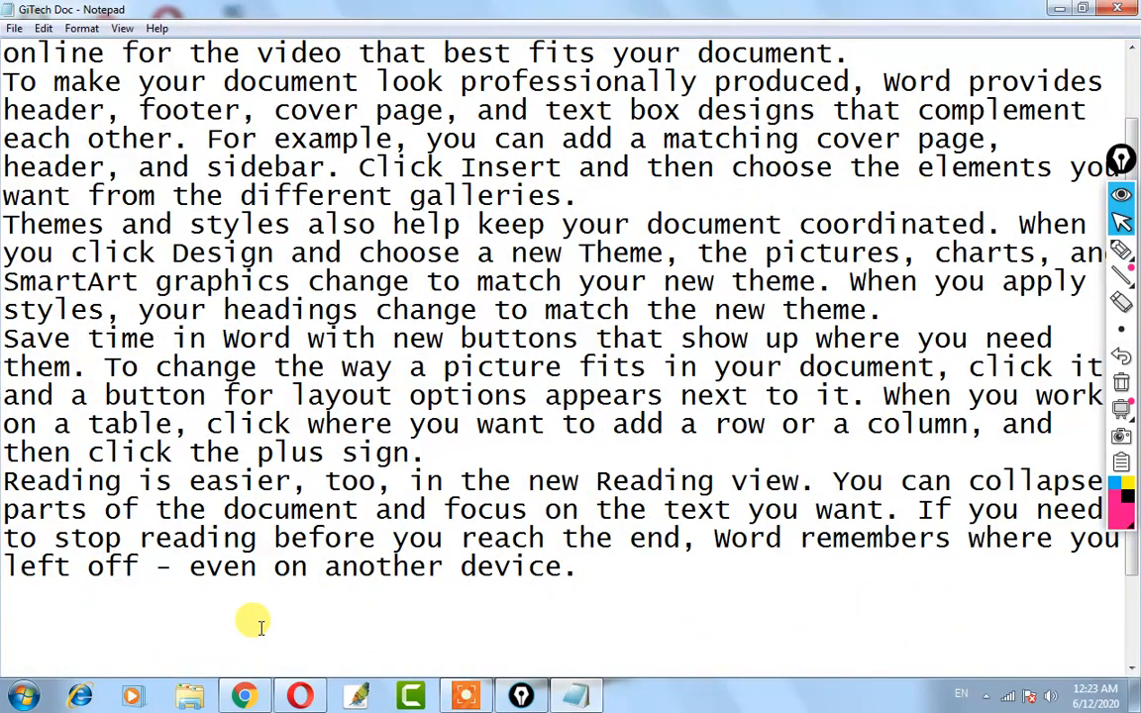
scroll(261, 627, down, 1)
scroll(260, 626, up, 2)
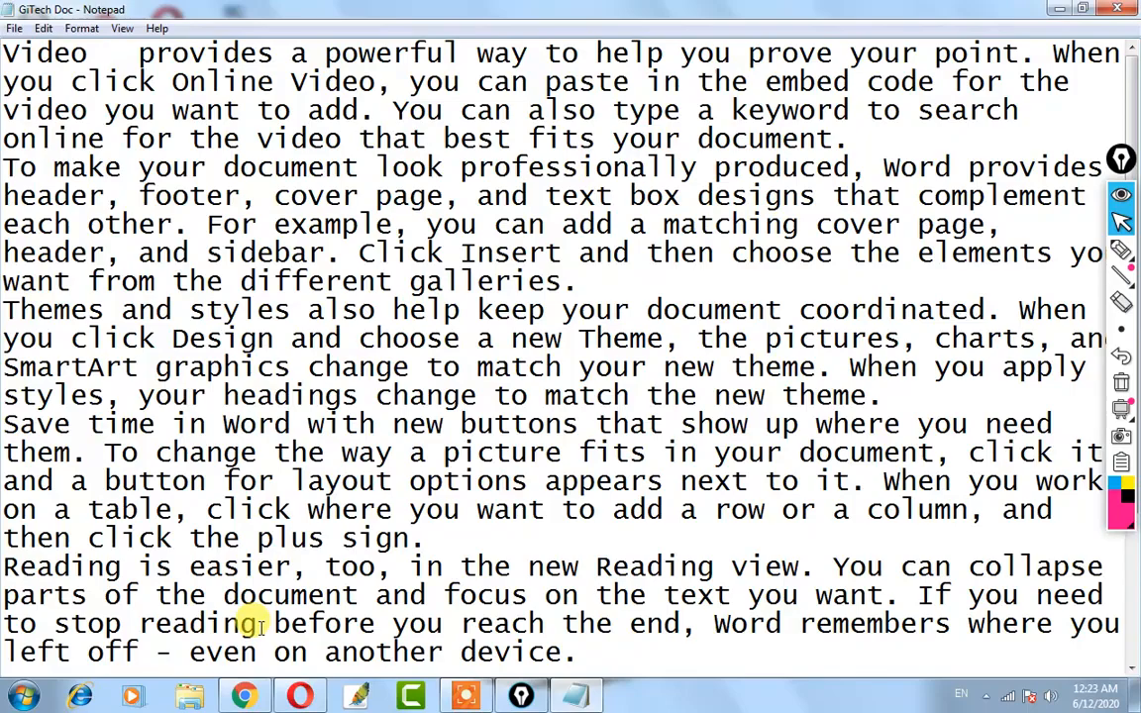
scroll(247, 622, down, 2)
scroll(228, 609, up, 2)
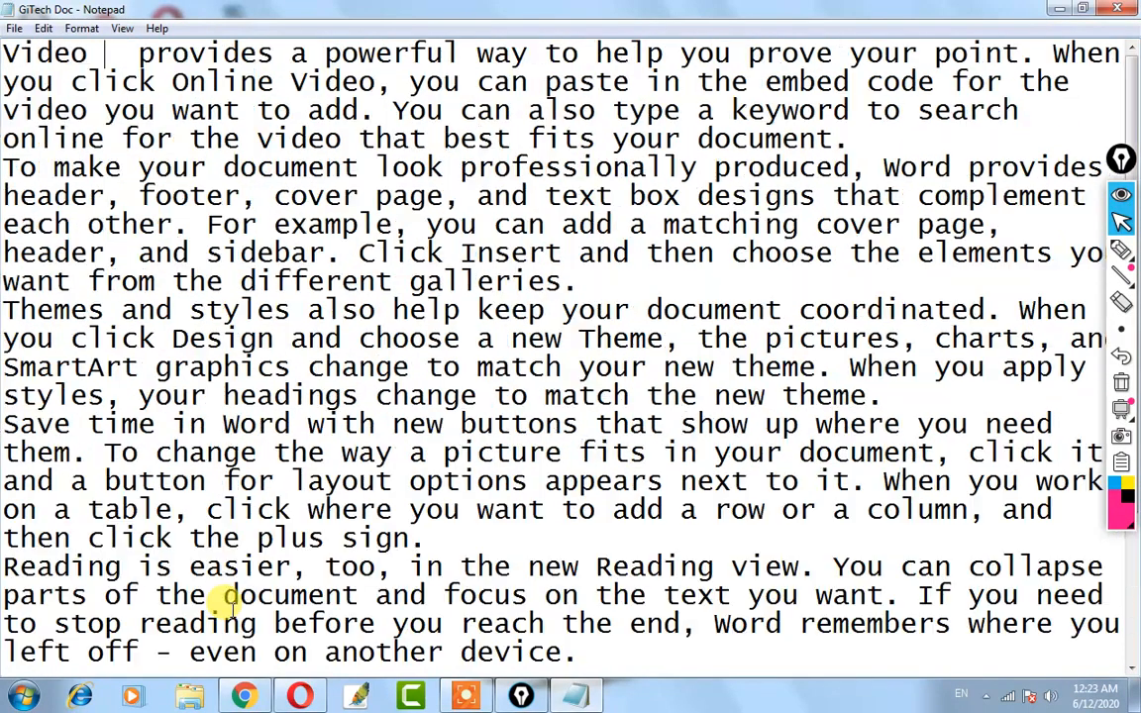
scroll(225, 603, down, 3)
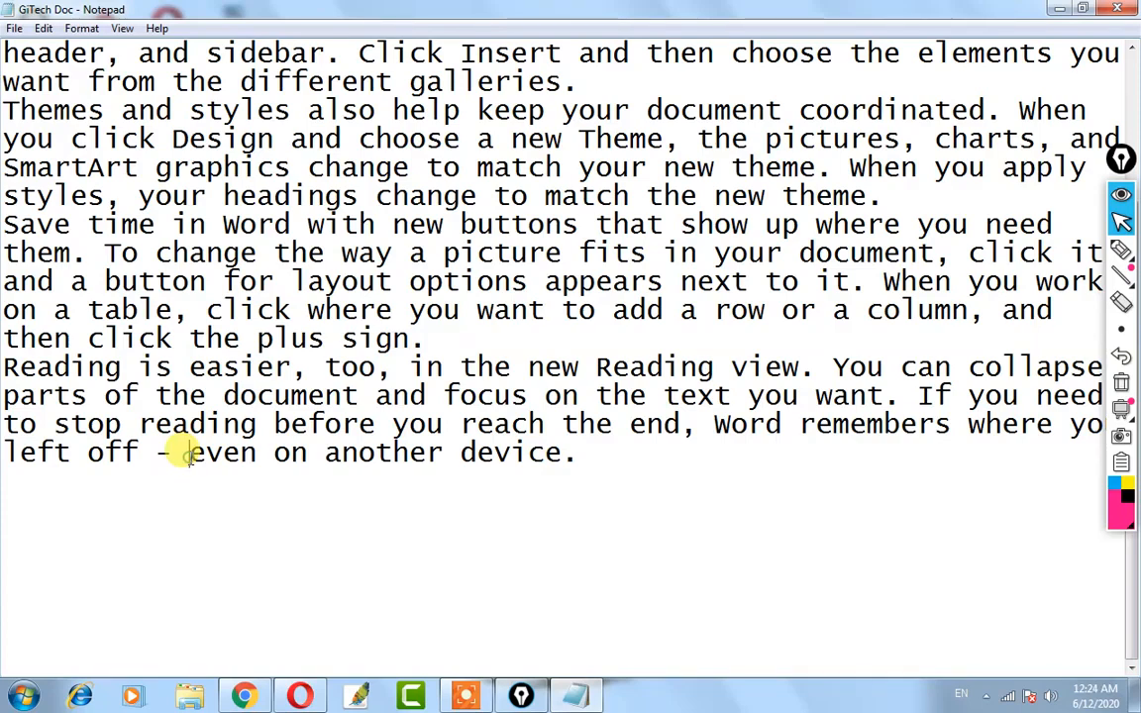
Copy the words "even on another device", without the full stop, from the document's last sentence.
drag(188, 454, 567, 451)
key(ctrl+c)
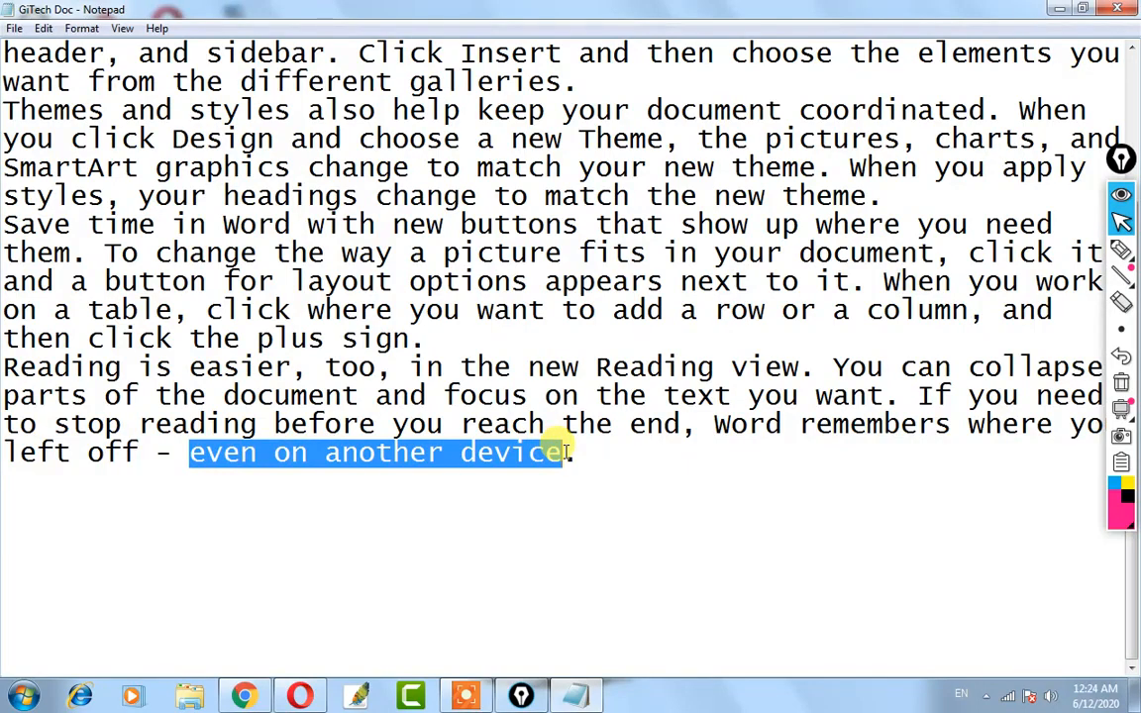
click(44, 28)
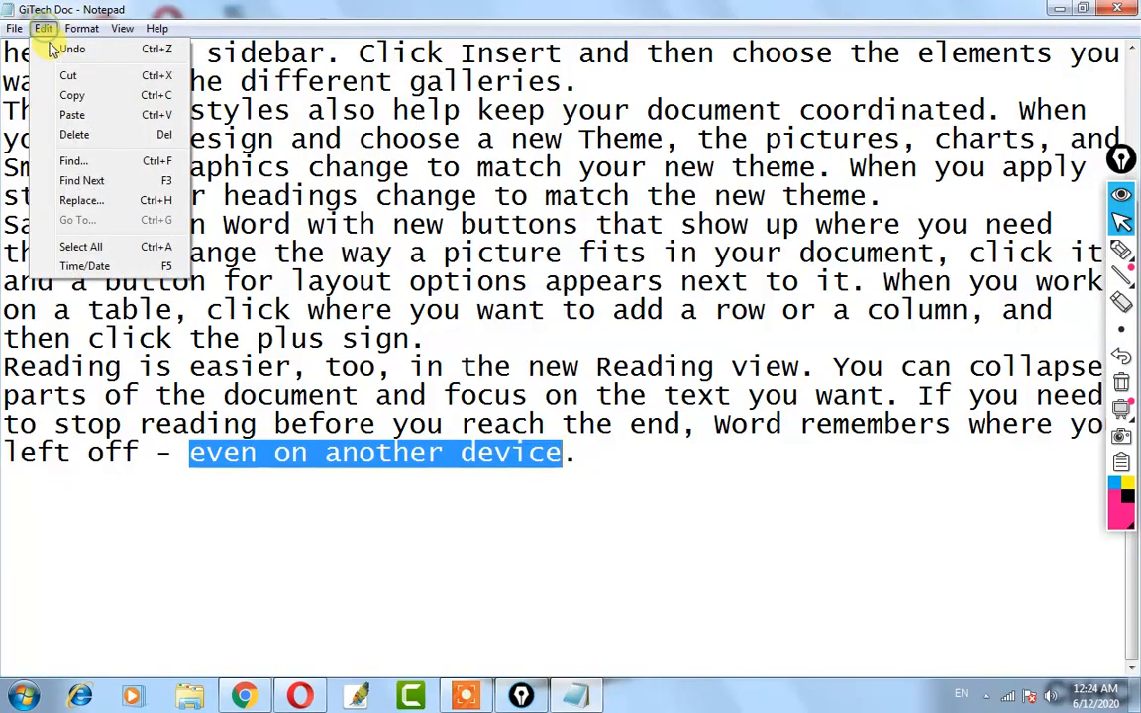
click(61, 95)
click(572, 460)
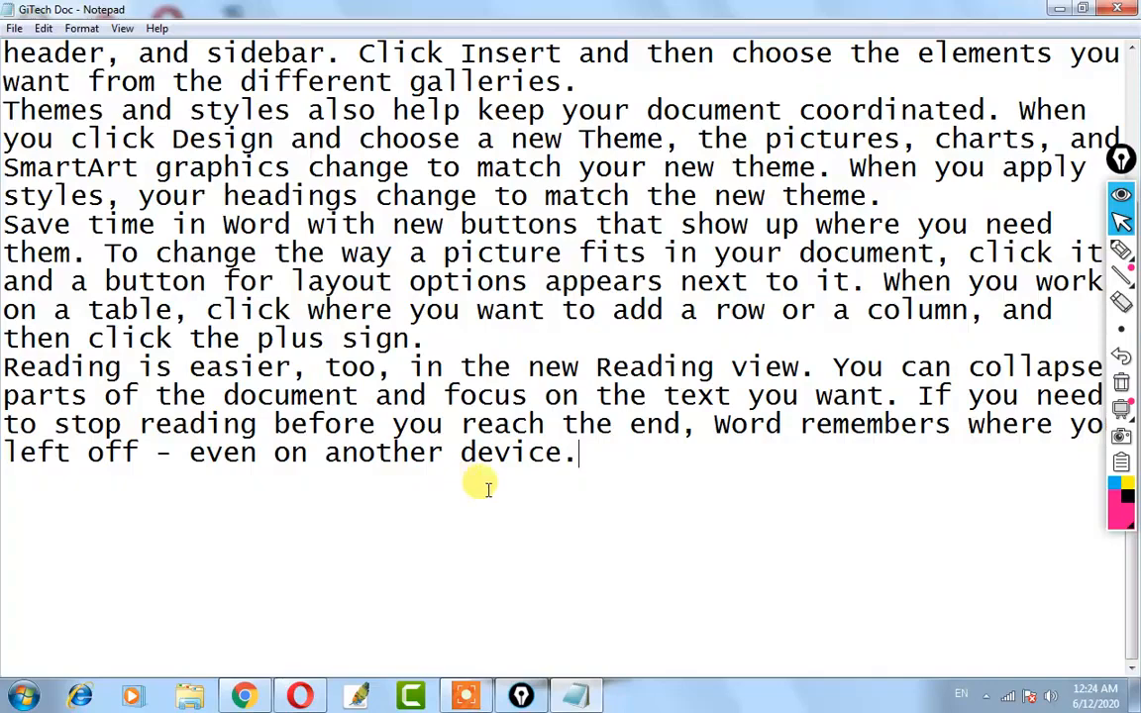
Paste the copied words after "Video" in the document's first line.
scroll(488, 487, up, 2)
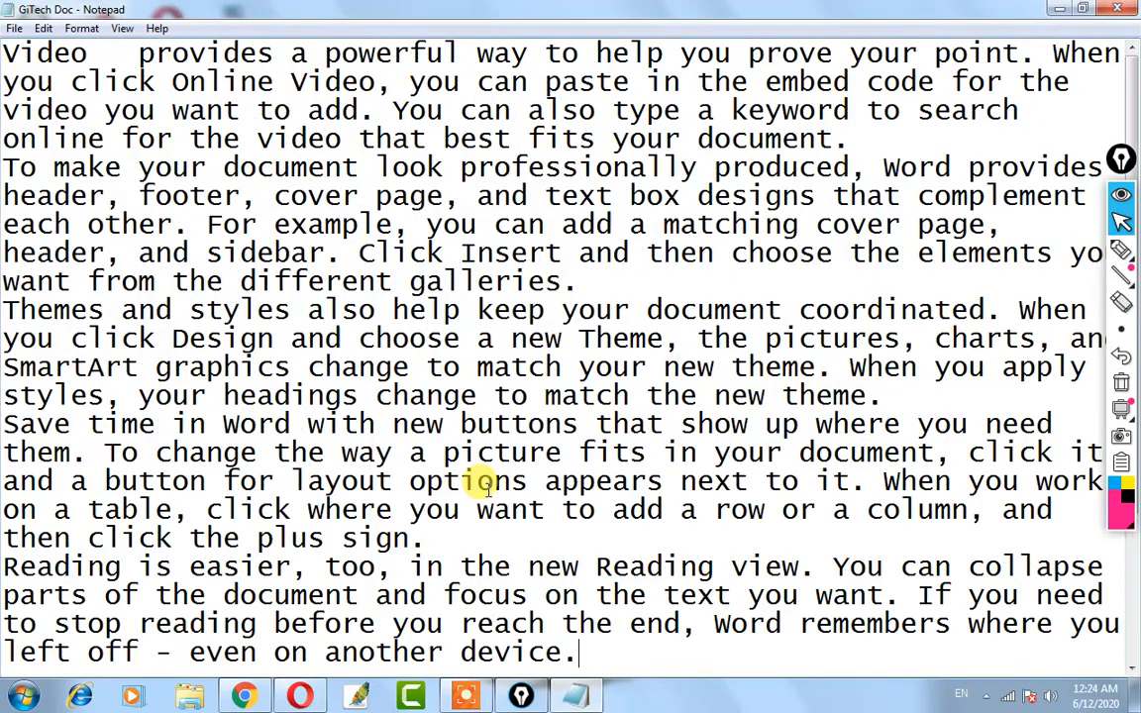
click(112, 59)
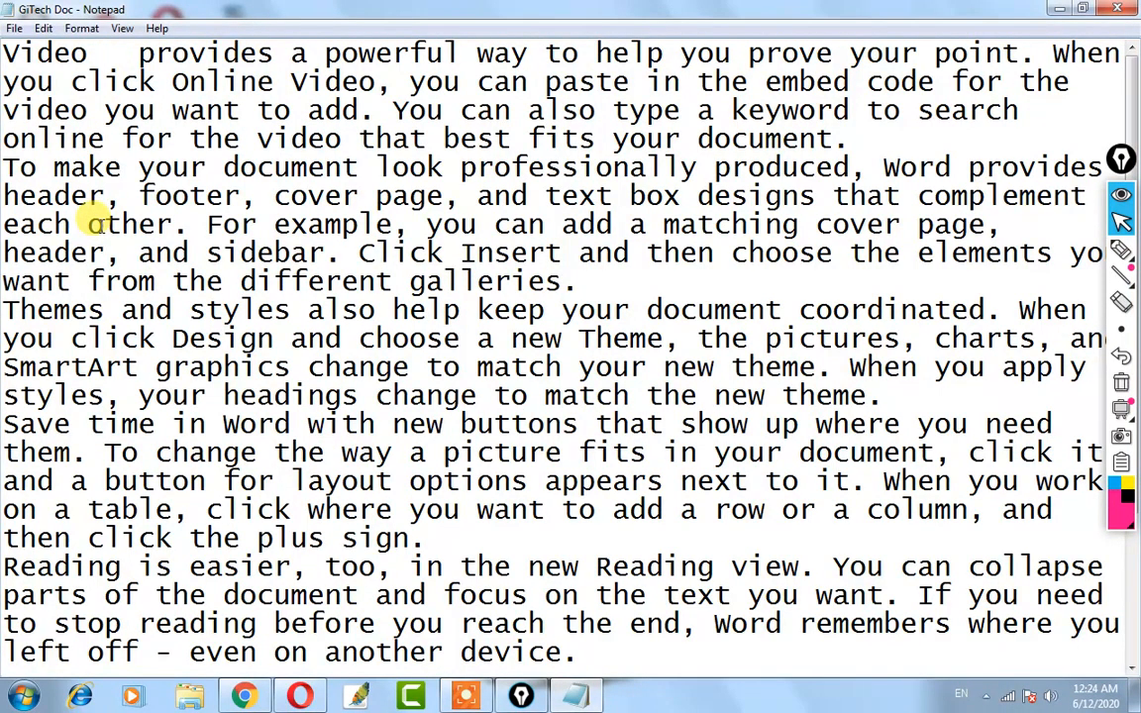
key(ctrl+v)
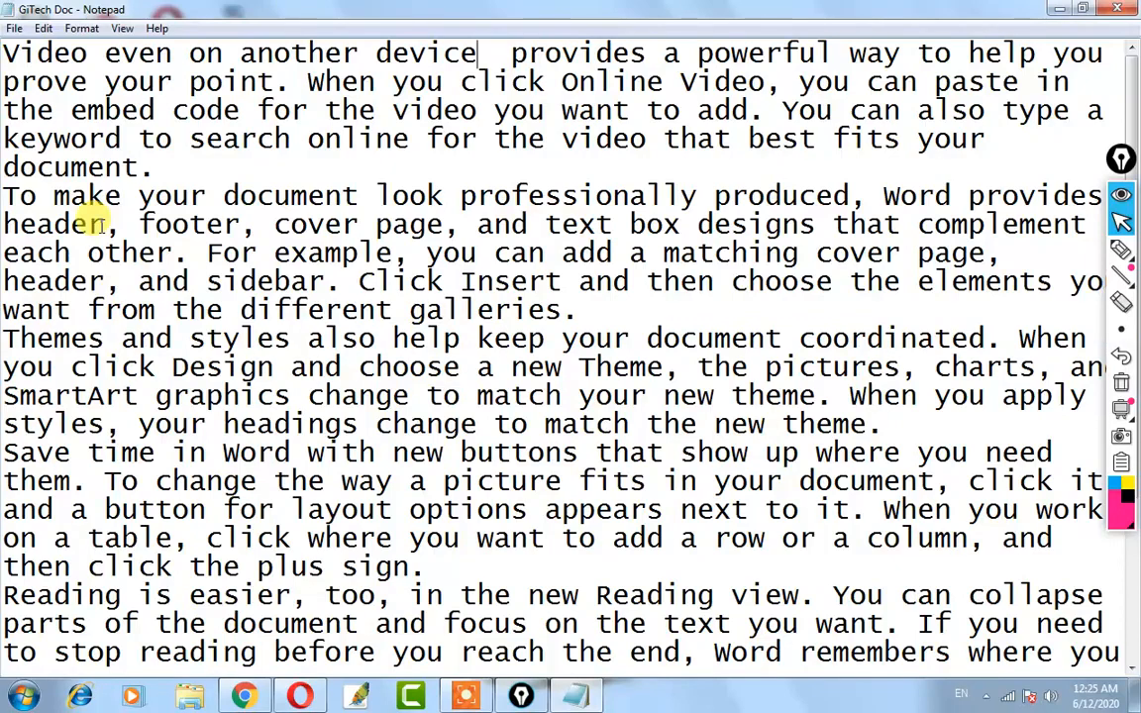
Below the last paragraph, paste "even on another device" once on one line and twice on the next, ending with a line break.
scroll(62, 483, down, 3)
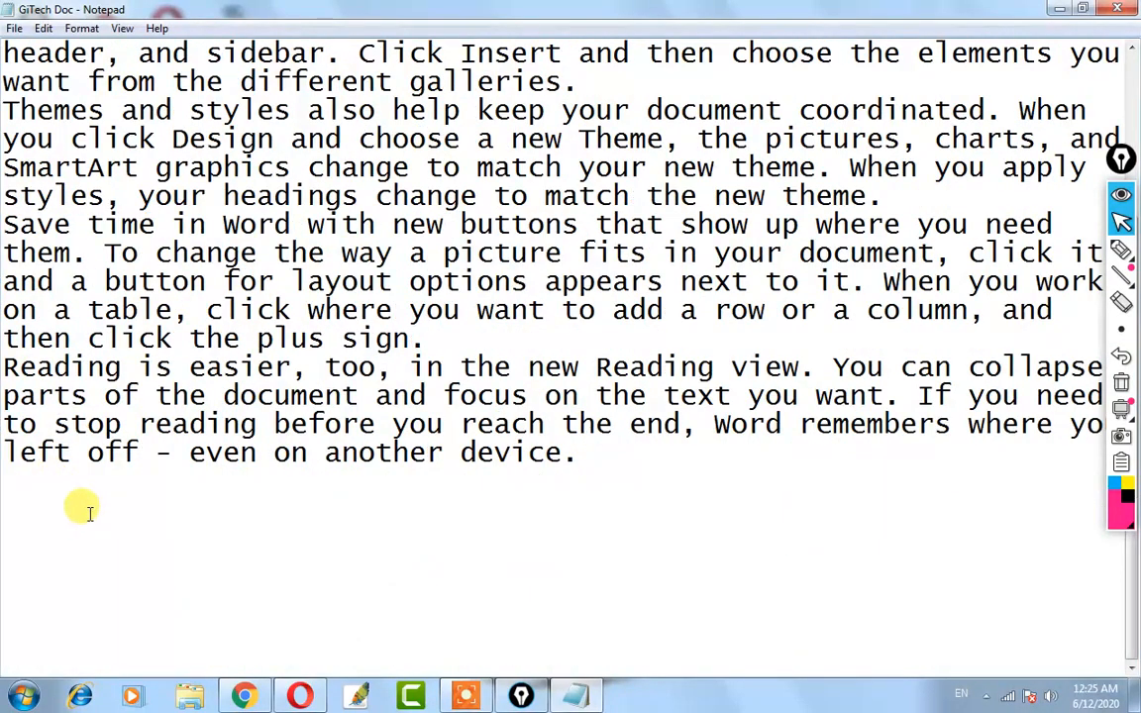
click(13, 501)
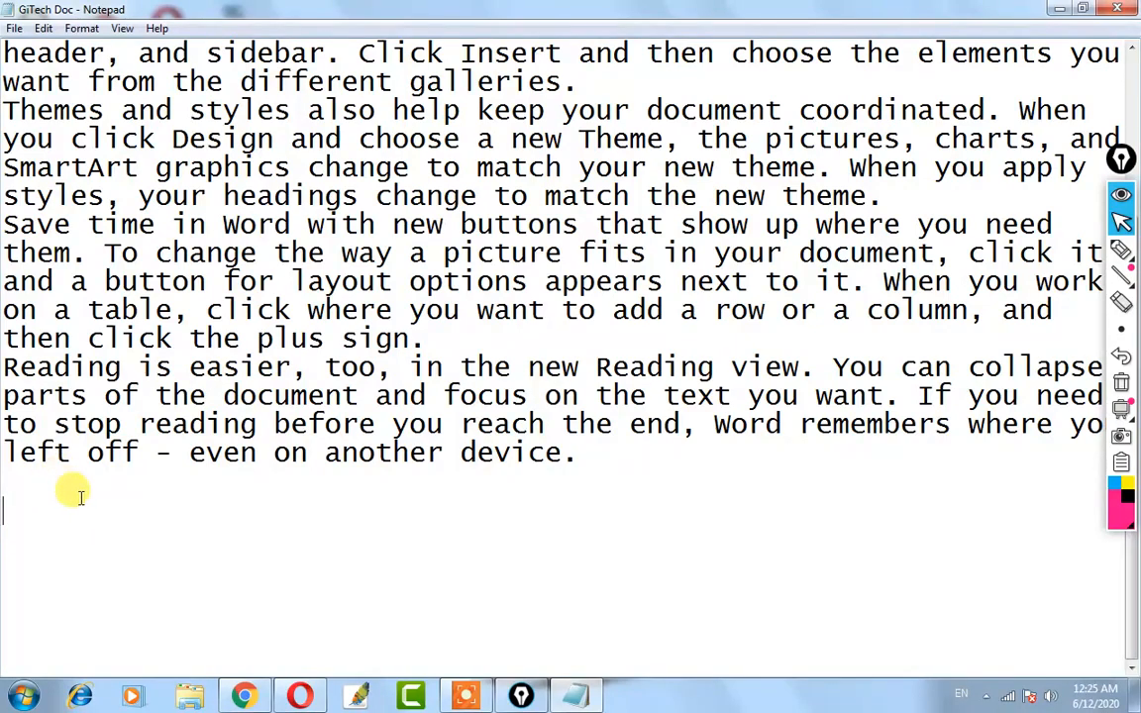
key(ctrl+v)
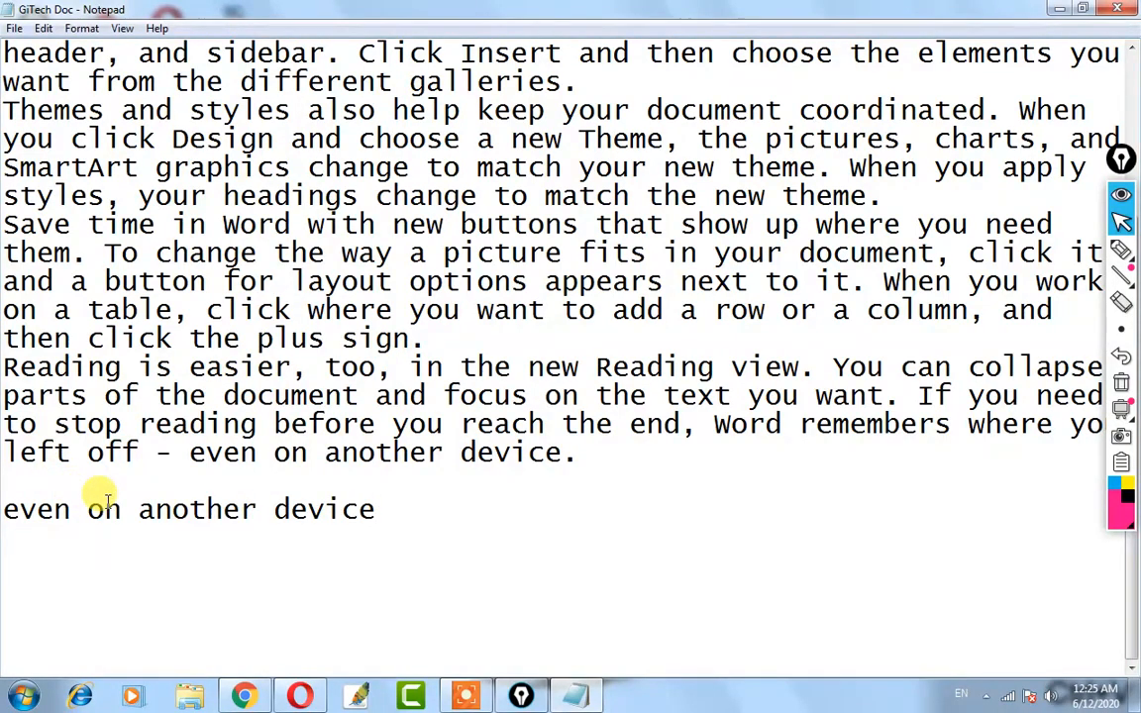
key(Return)
key(ctrl+v)
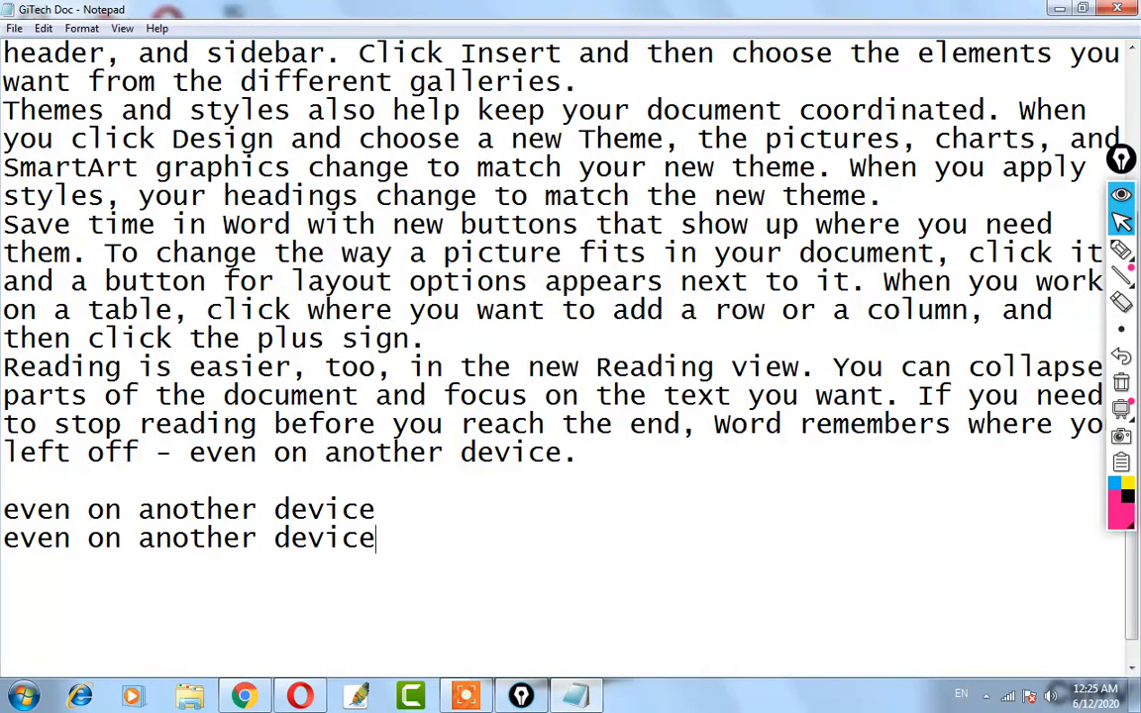
key(ctrl+v)
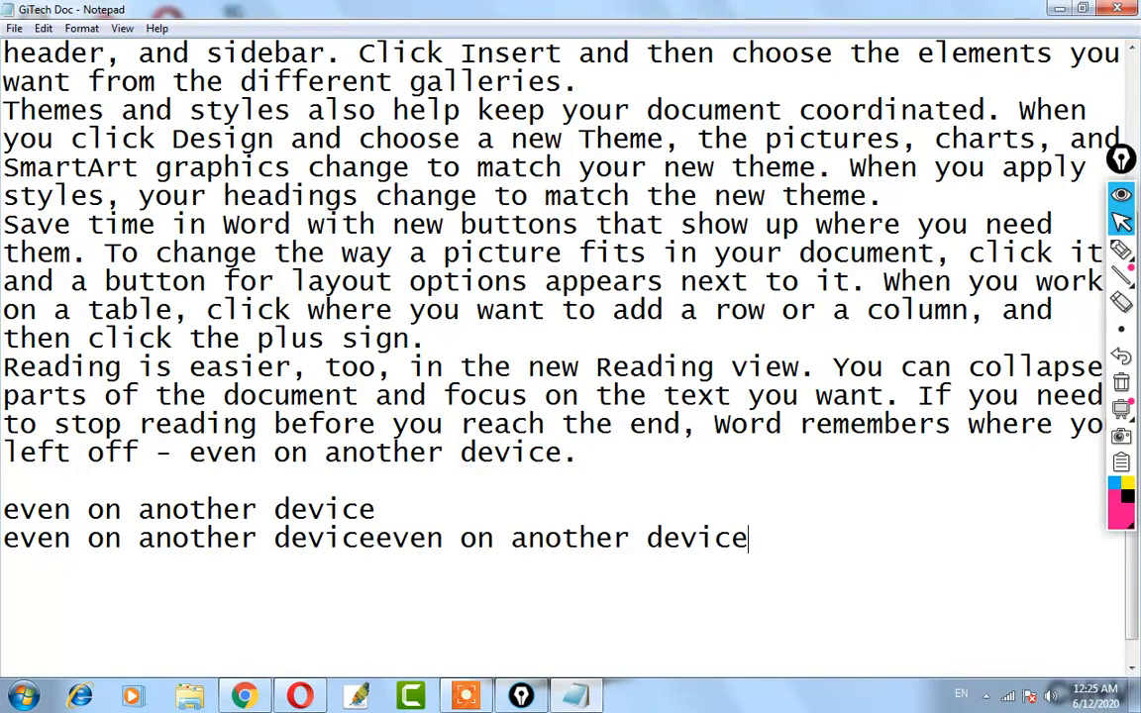
key(Return)
Review the copies pasted at the document's beginning and end, and the Edit commands available for them.
scroll(89, 451, up, 3)
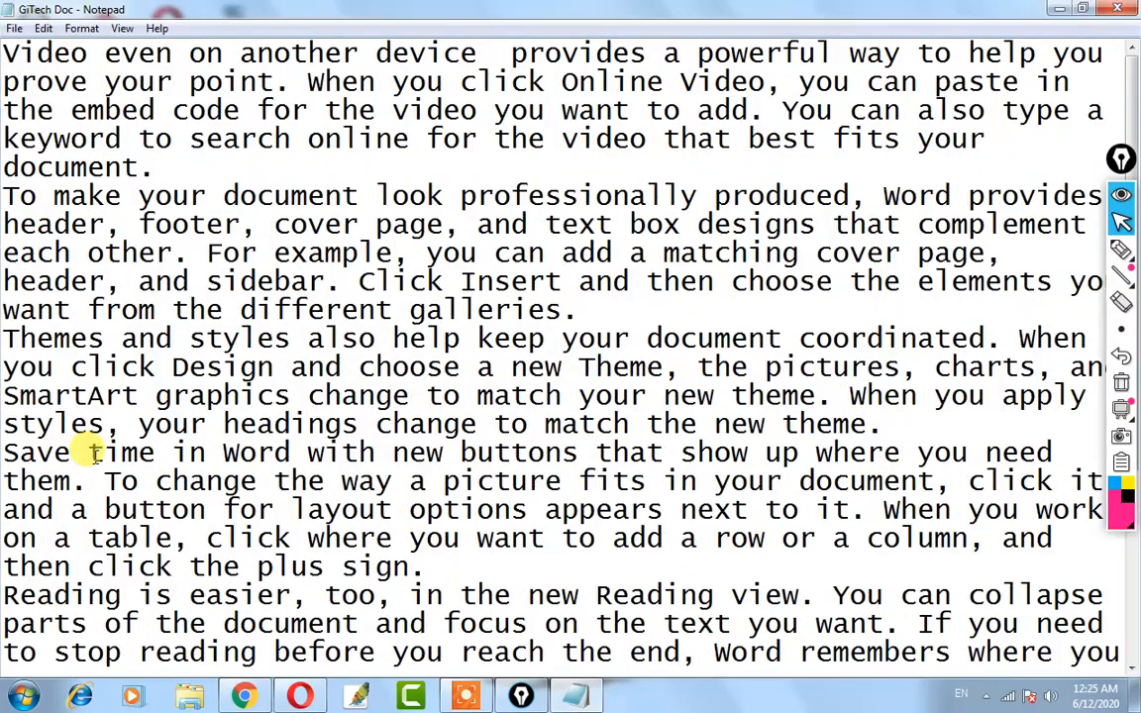
scroll(89, 451, down, 3)
scroll(90, 450, up, 3)
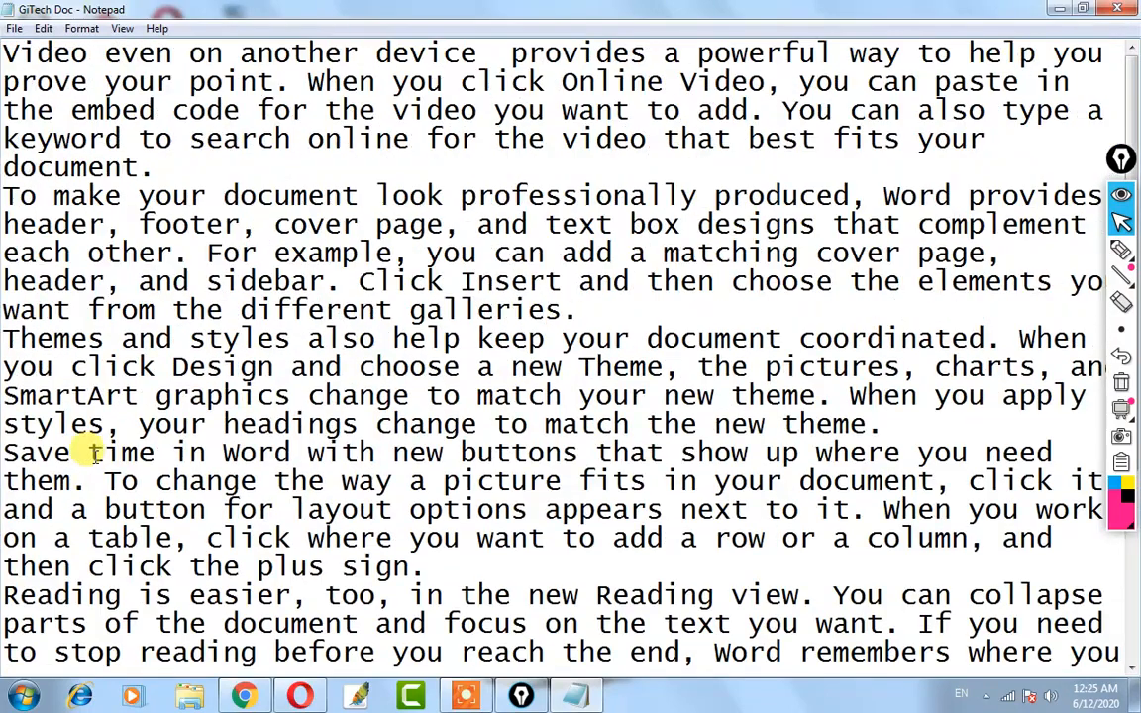
click(42, 29)
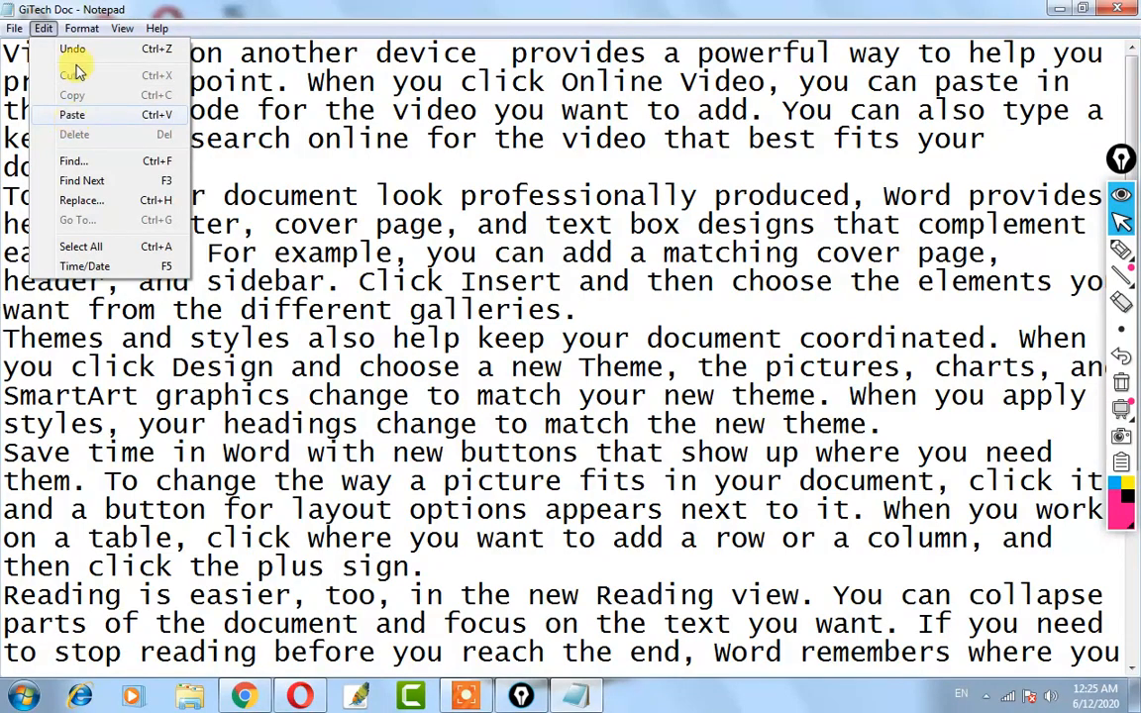
click(345, 202)
scroll(225, 236, down, 4)
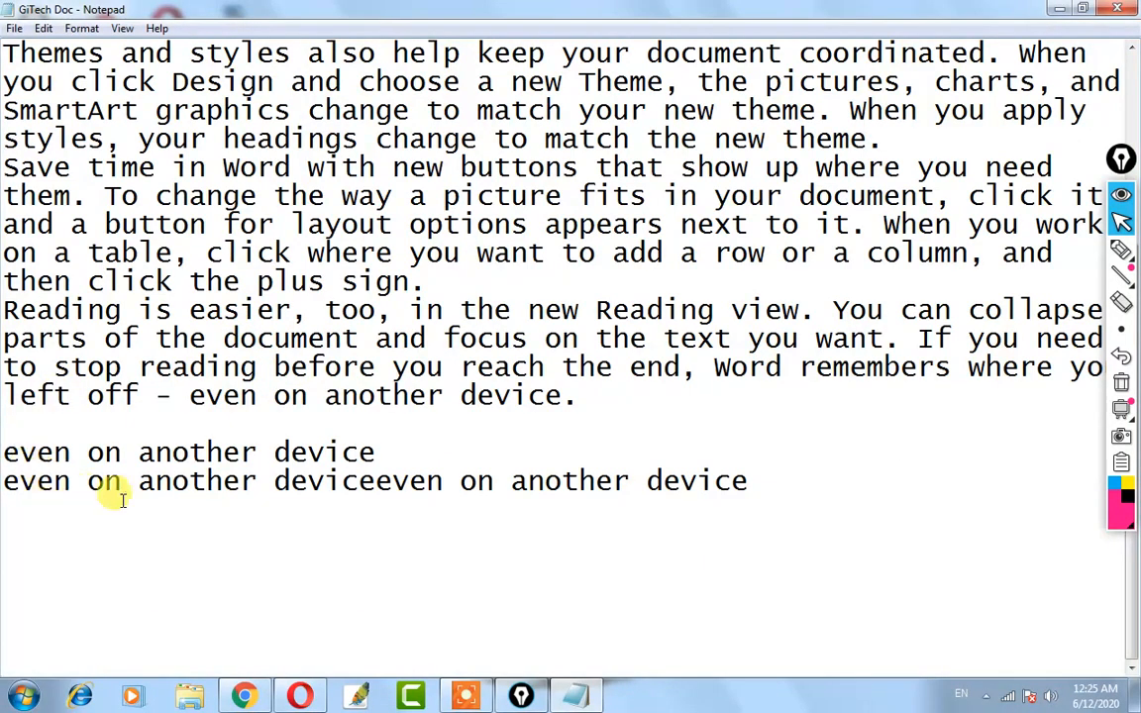
click(762, 495)
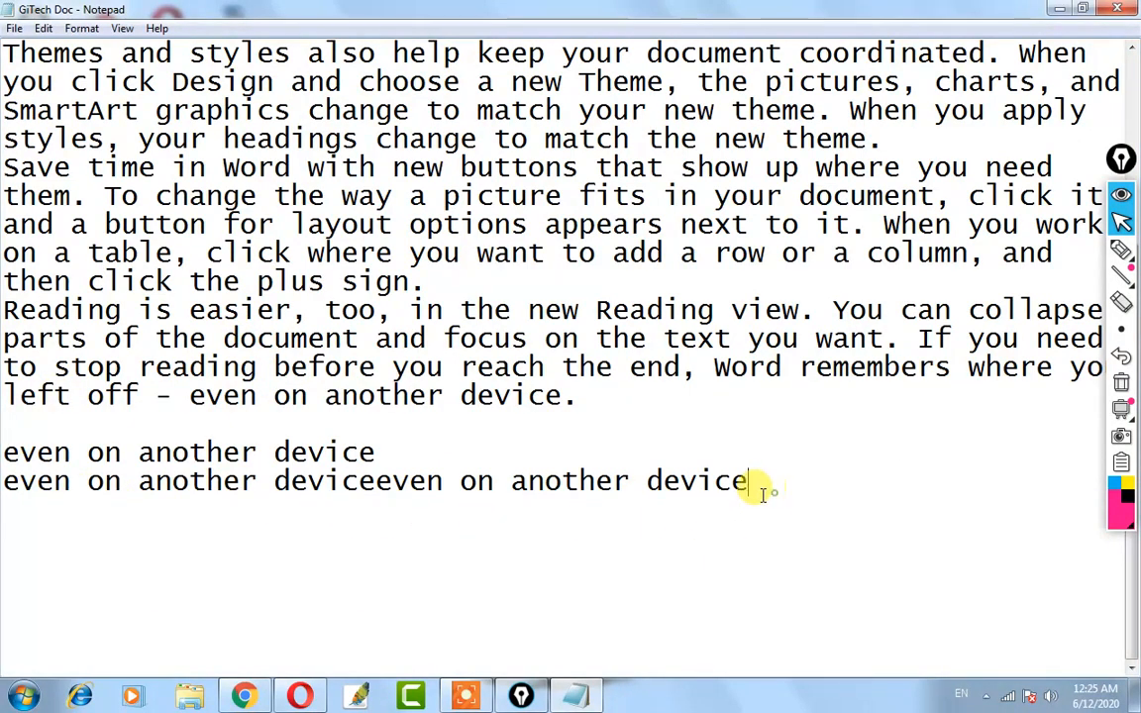
drag(762, 495, 48, 428)
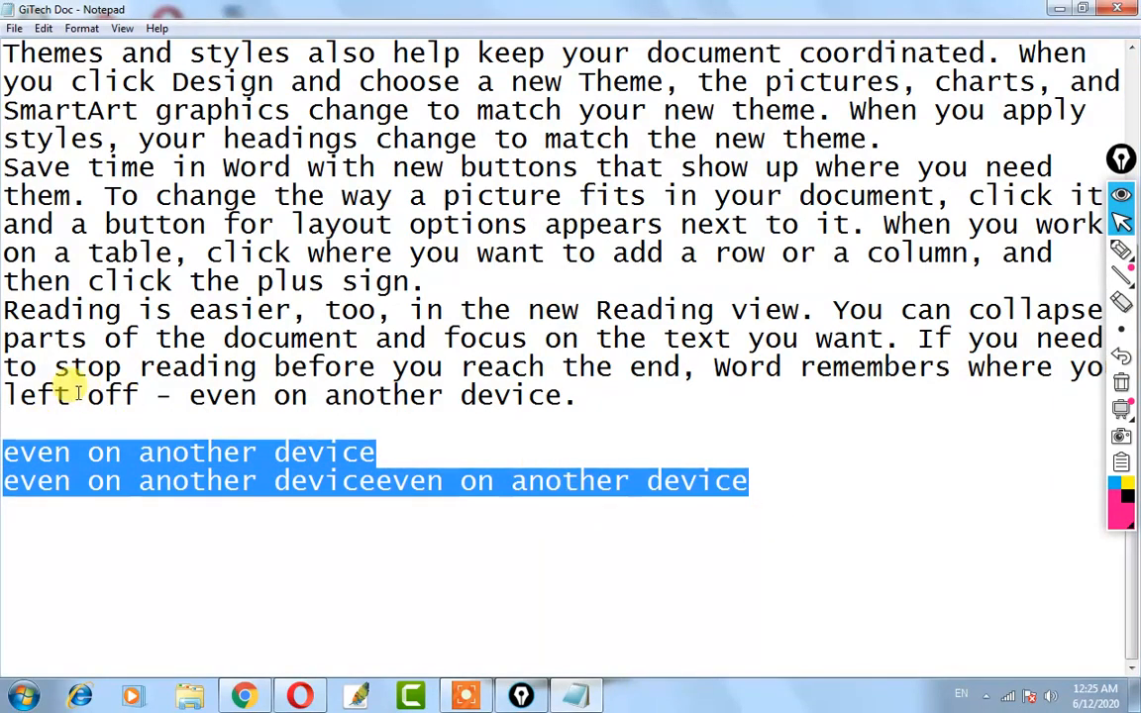
Select both pasted "even on another device" lines below the last paragraph word by word and delete them.
click(6, 424)
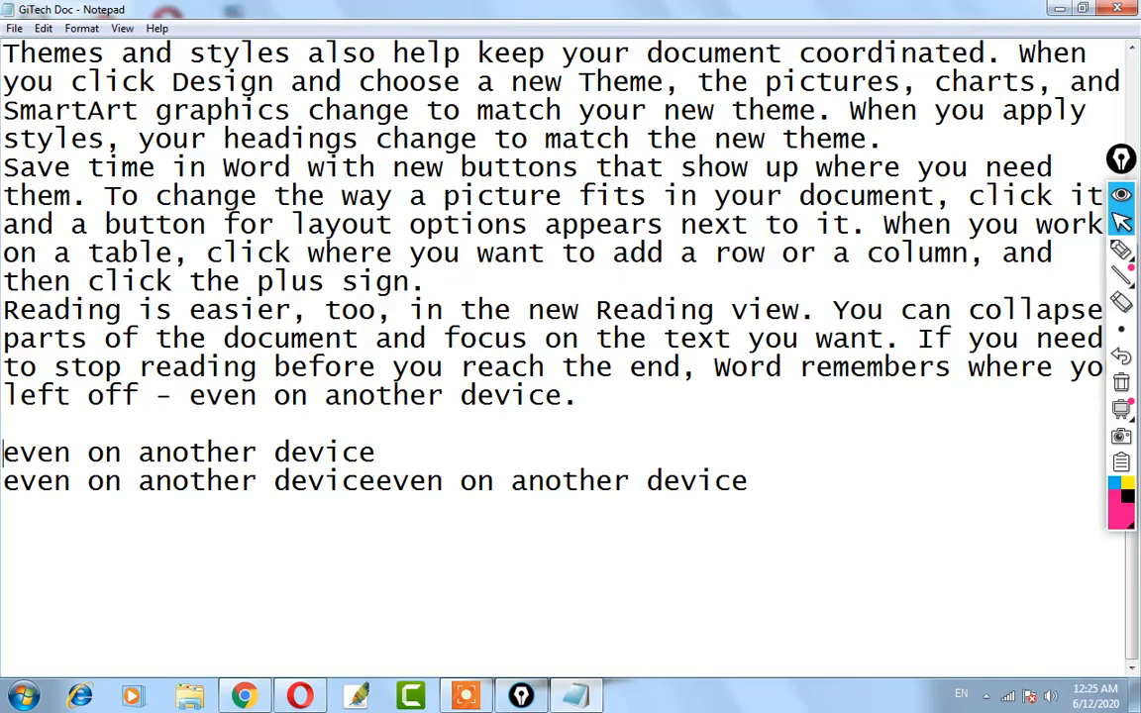
key(Down)
key(ctrl+shift+Right)
key(ctrl+shift+Right)
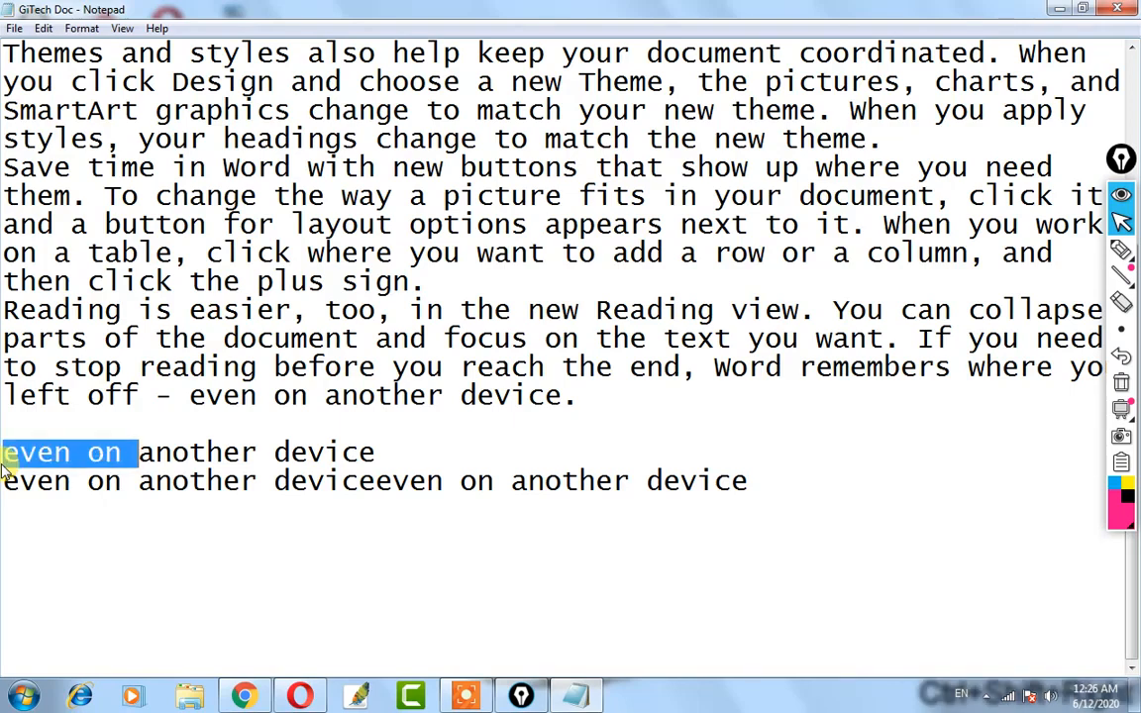
key(ctrl+shift+Right)
key(ctrl+shift+Right)
key(ctrl+shift+Right)
key(ctrl+shift+Right)
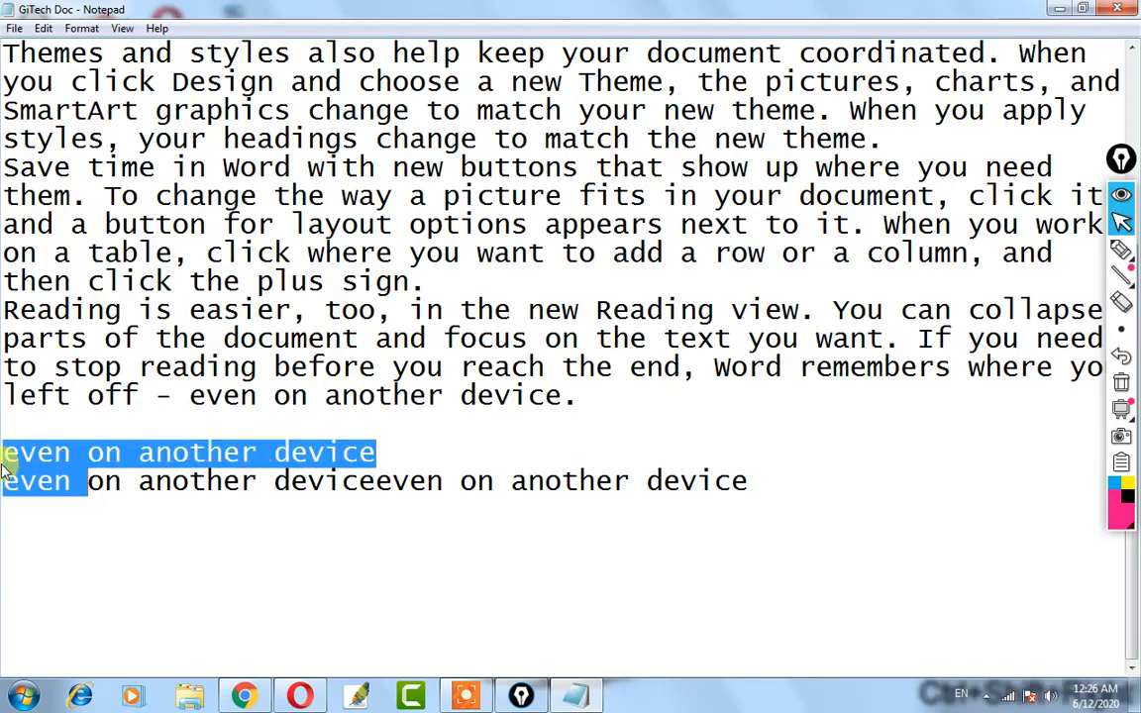
key(ctrl+shift+Right)
key(ctrl+shift+Right)
key(ctrl+shift+Right)
key(ctrl+shift+Right)
key(ctrl+shift+Right)
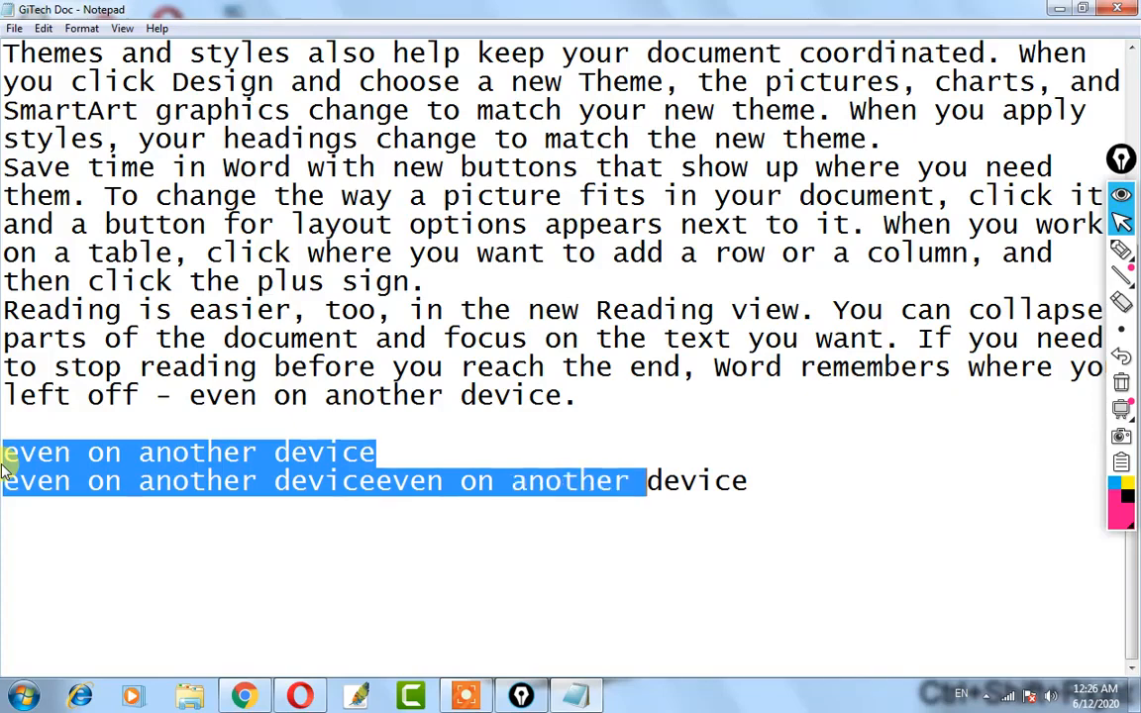
key(ctrl+shift+Right)
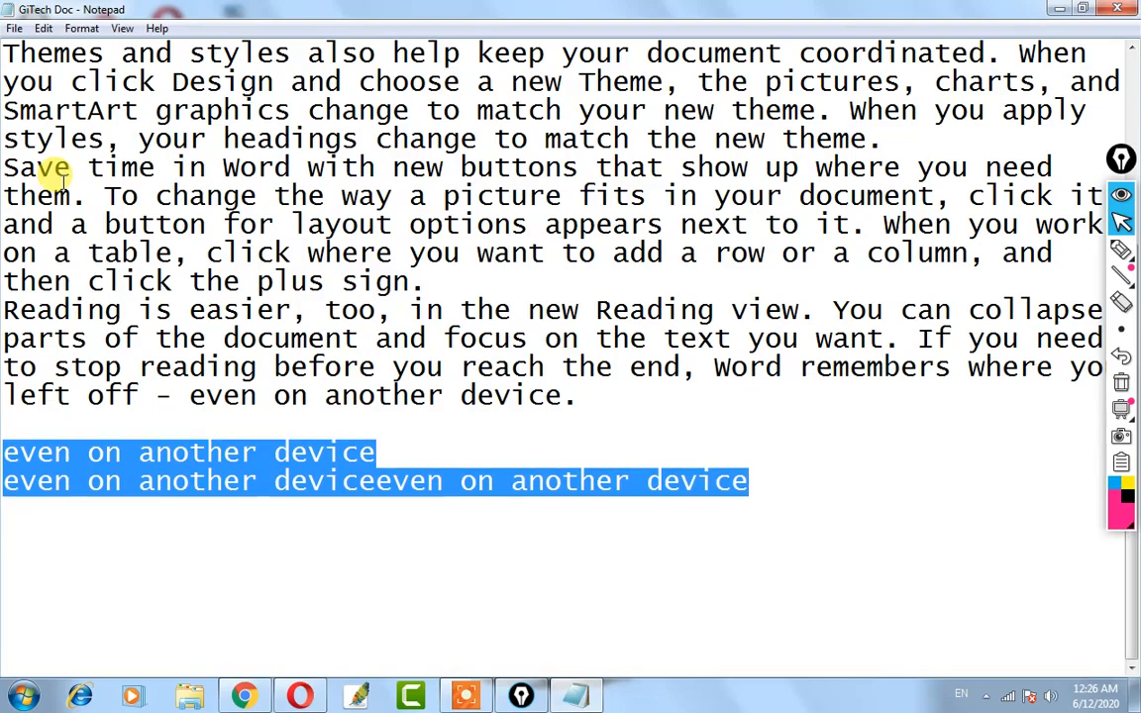
click(44, 29)
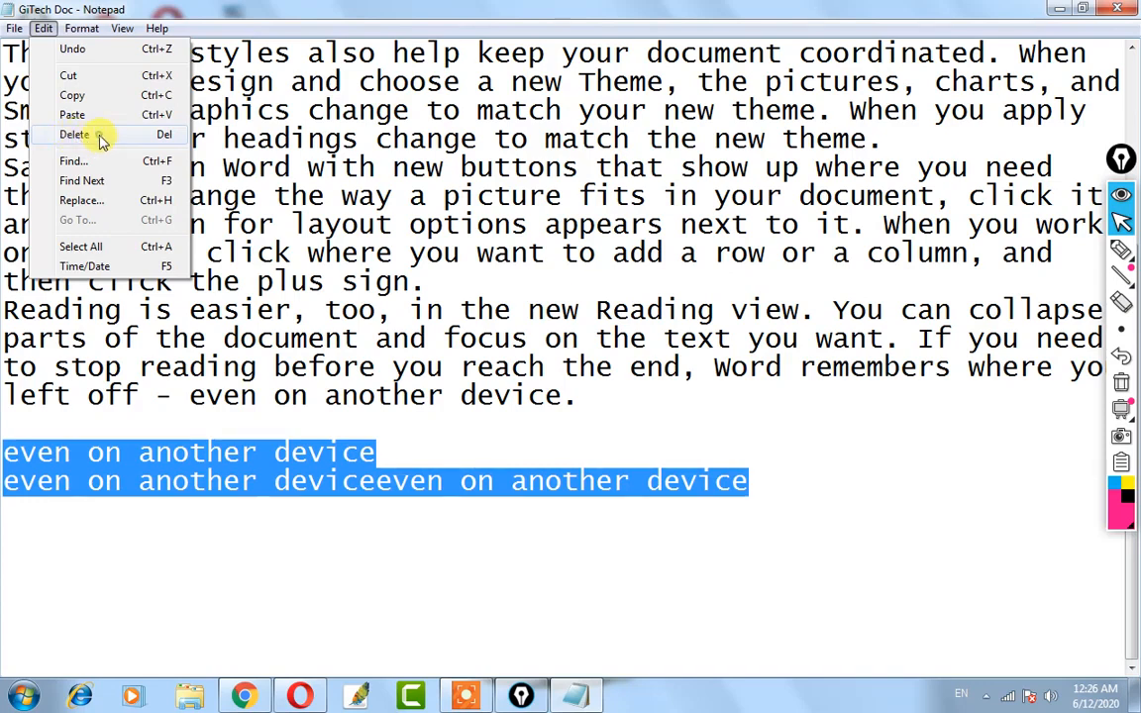
click(101, 142)
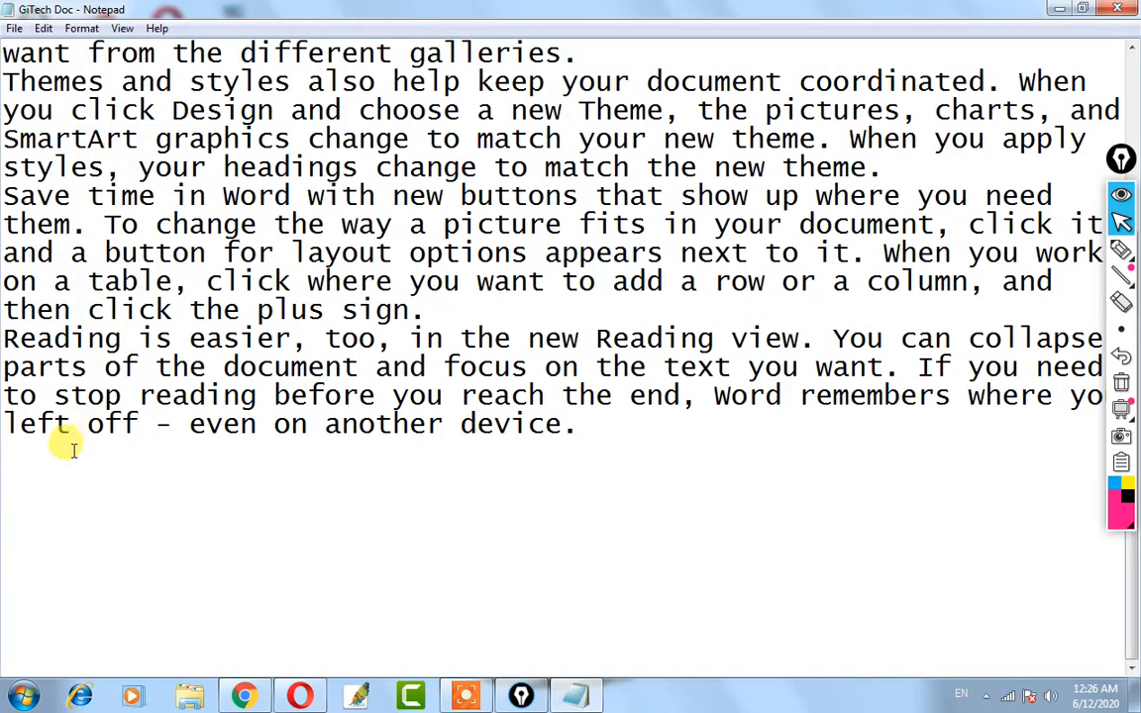
Undo the deletion of the pasted lines and delete them again, repeating this undo and delete once more.
key(ctrl+z)
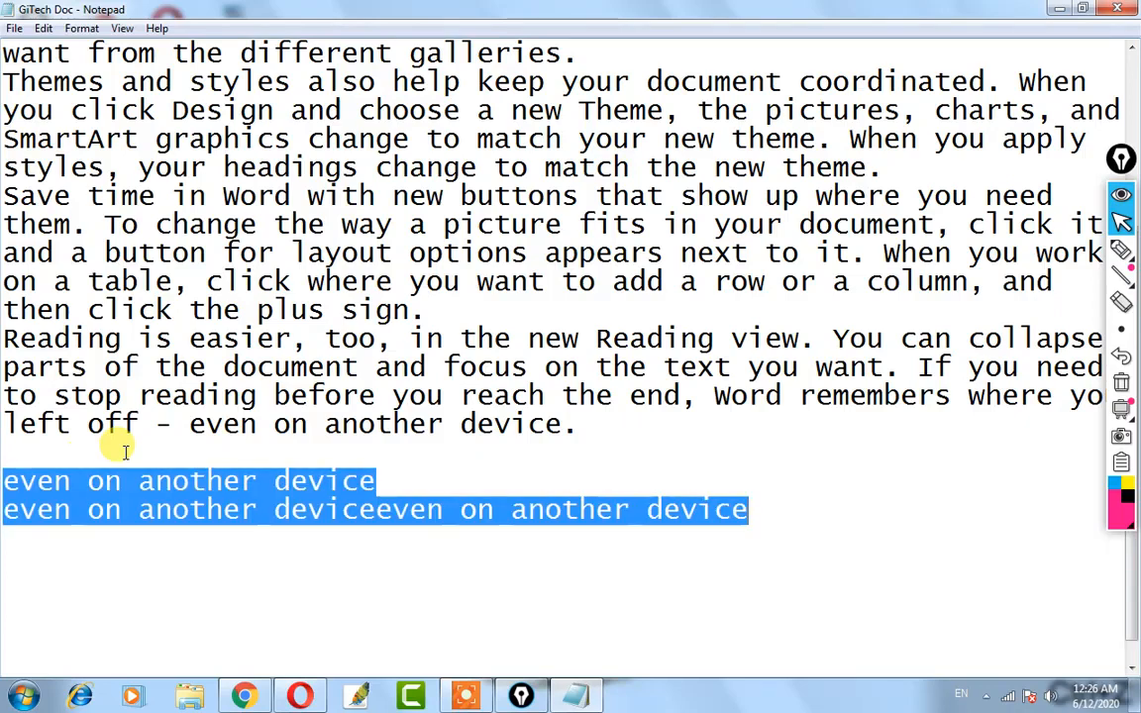
key(Delete)
key(ctrl+z)
key(Delete)
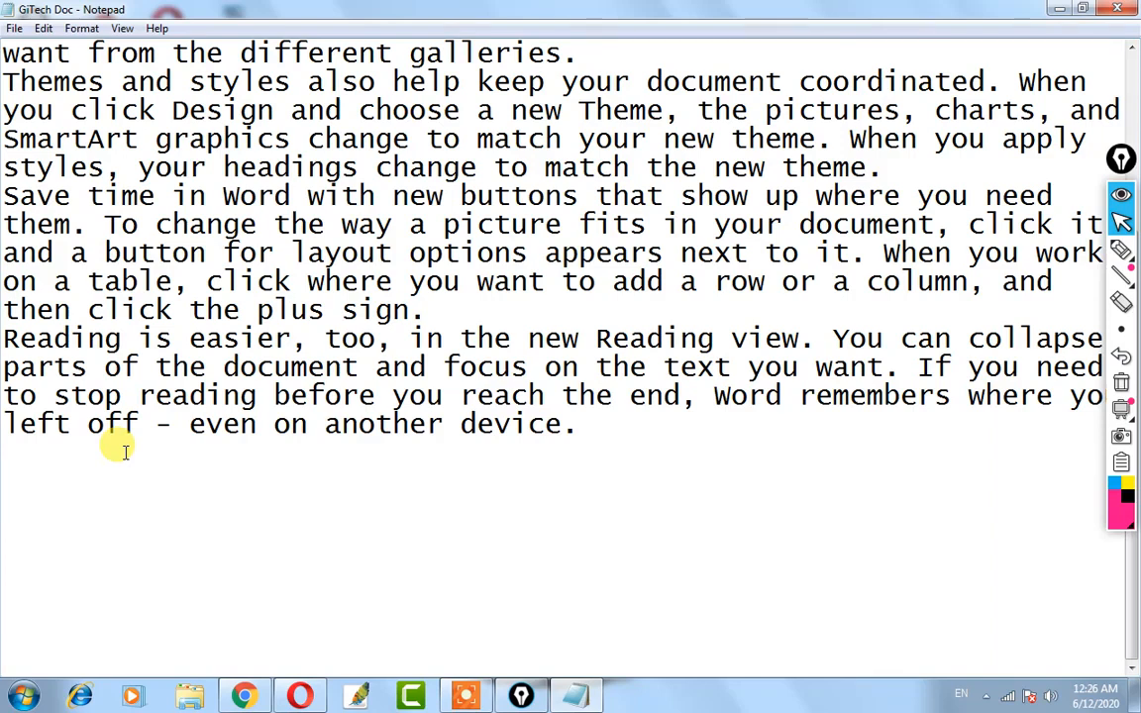
click(44, 29)
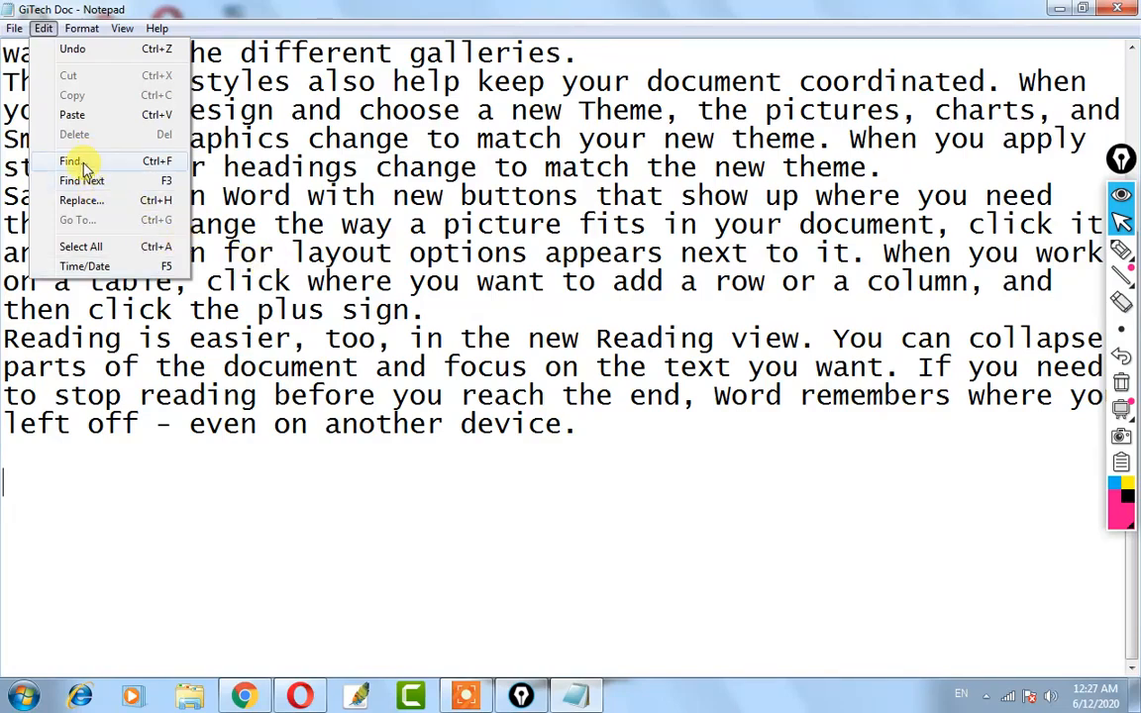
click(267, 222)
Search downward for "your" from the second paragraph and step through the matches to the last one.
scroll(268, 223, up, 3)
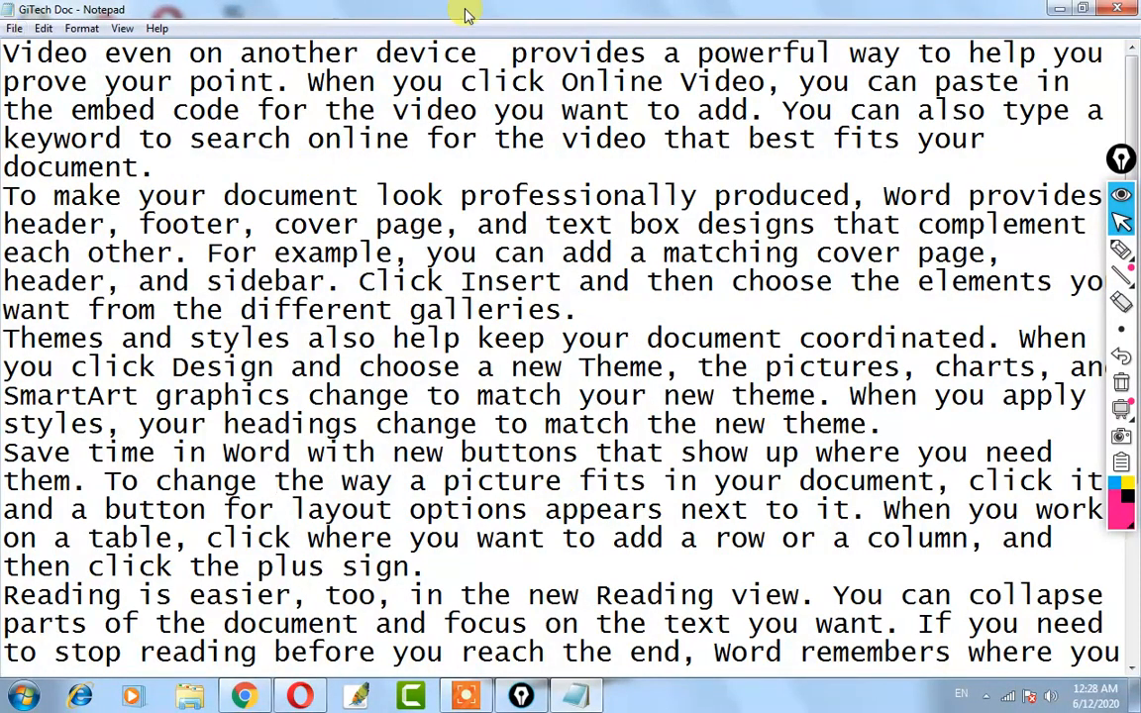
double_click(158, 196)
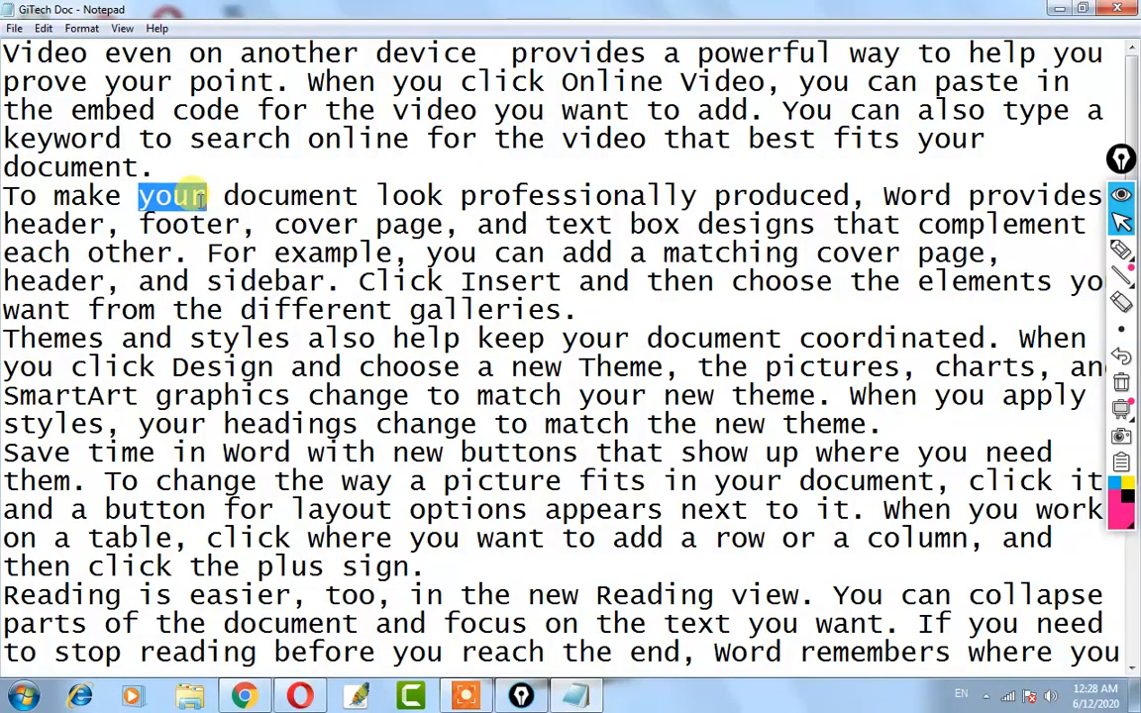
click(198, 198)
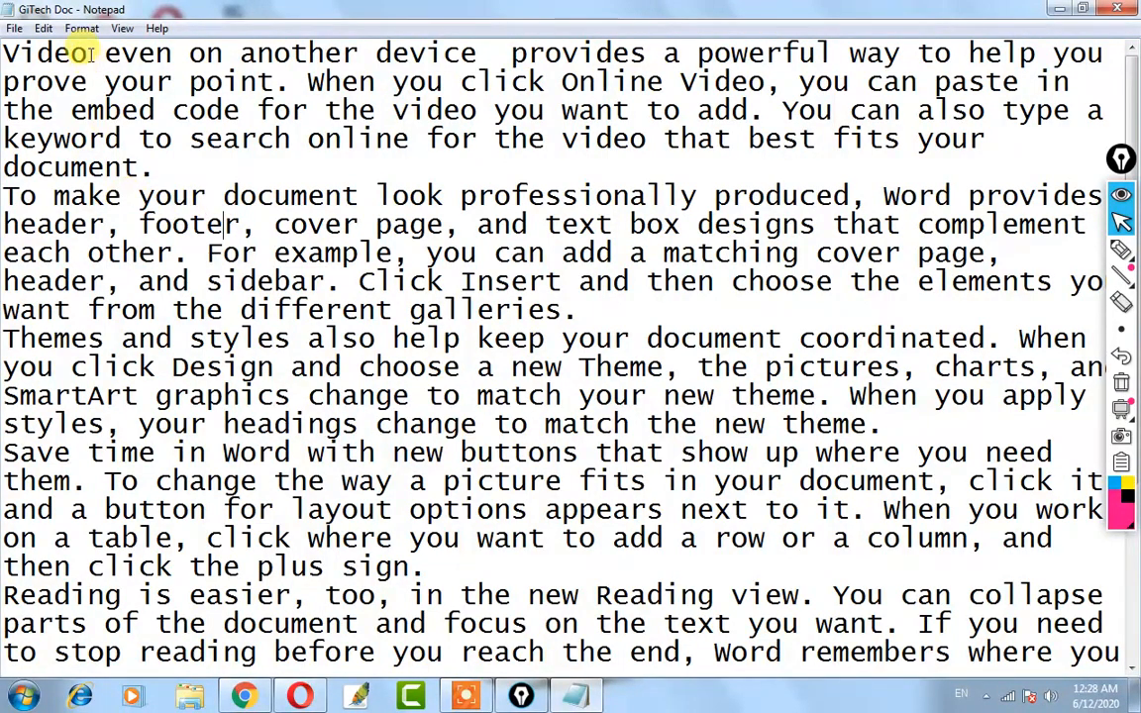
click(44, 27)
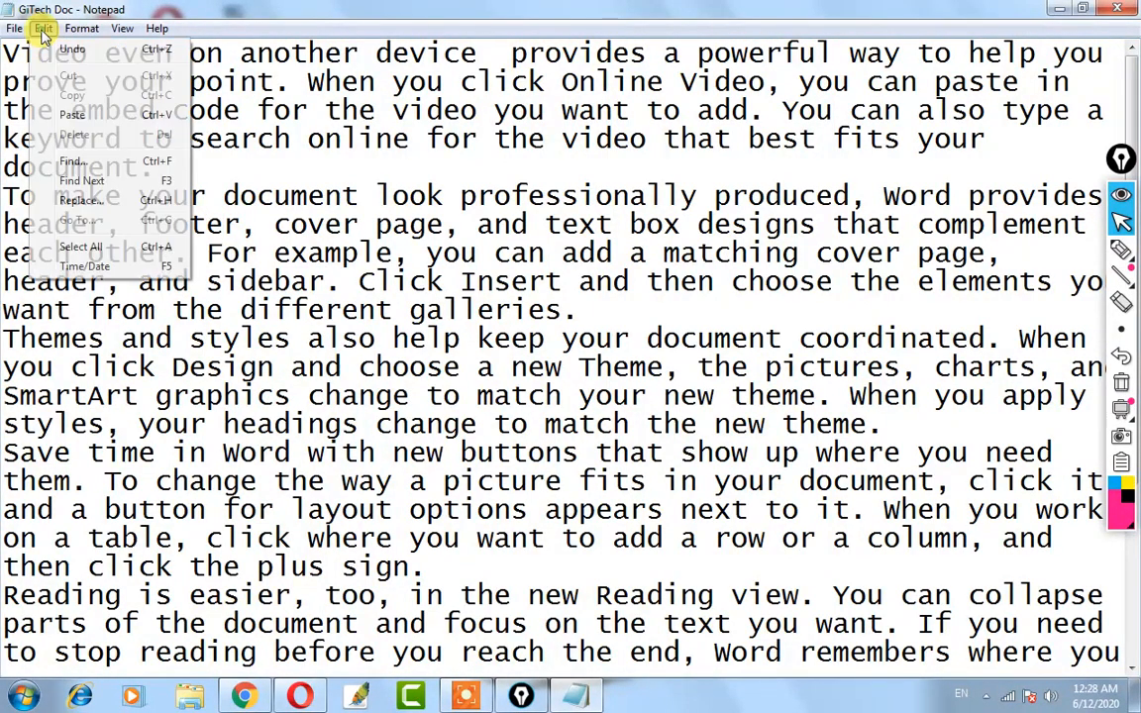
click(76, 159)
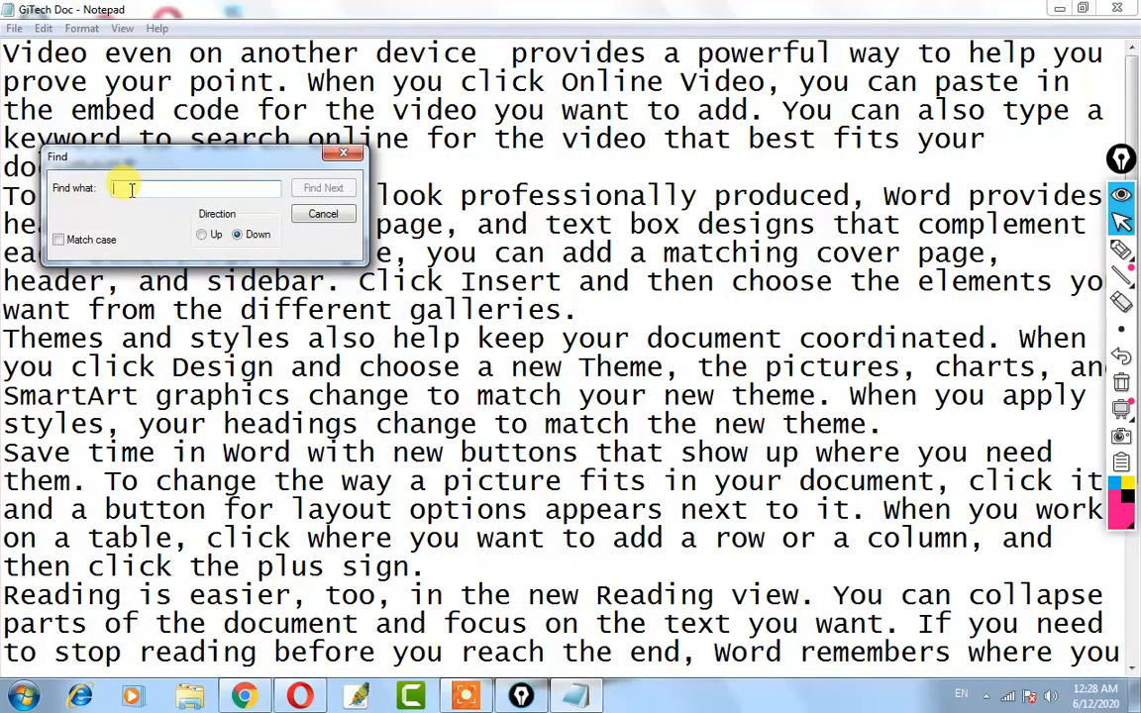
text(your)
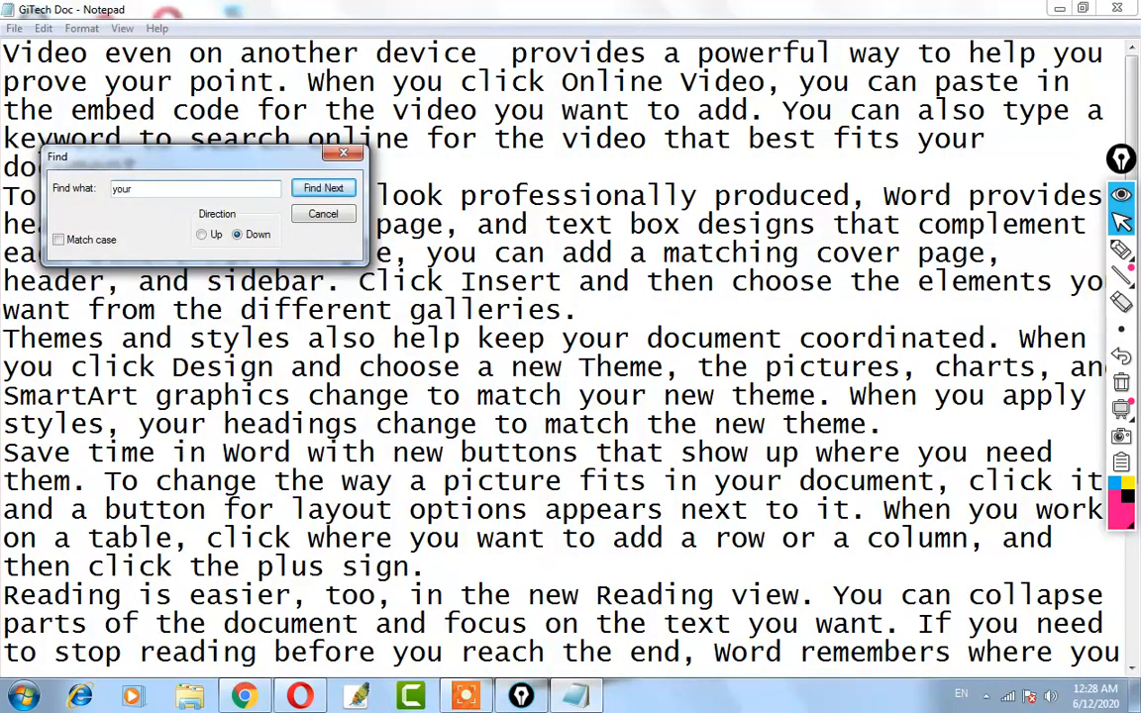
click(325, 189)
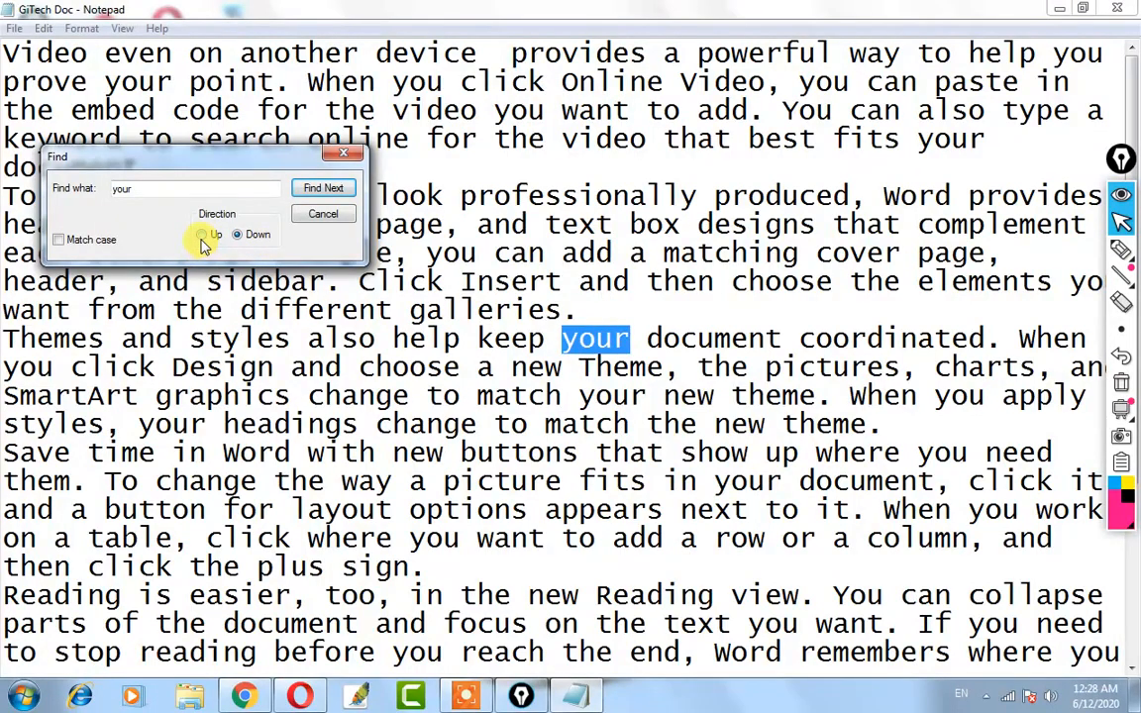
click(323, 188)
click(323, 188)
click(323, 188)
click(322, 188)
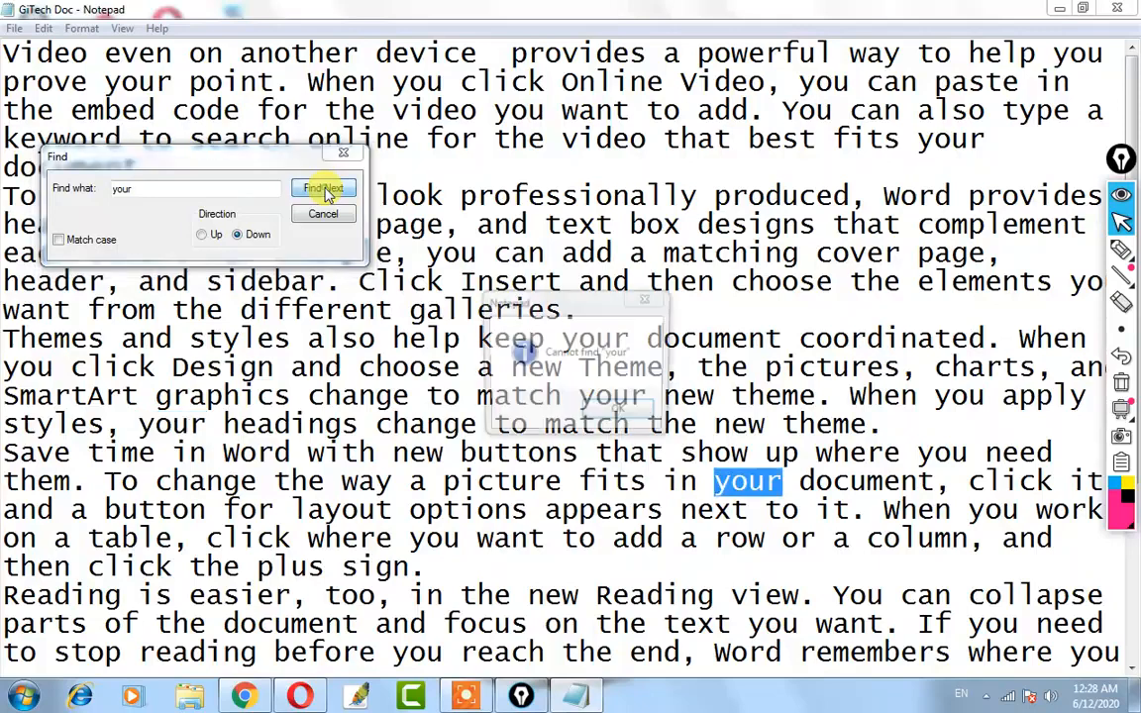
click(614, 416)
Search upward for "your", stepping back through the matches to the first one, and close the search.
click(203, 233)
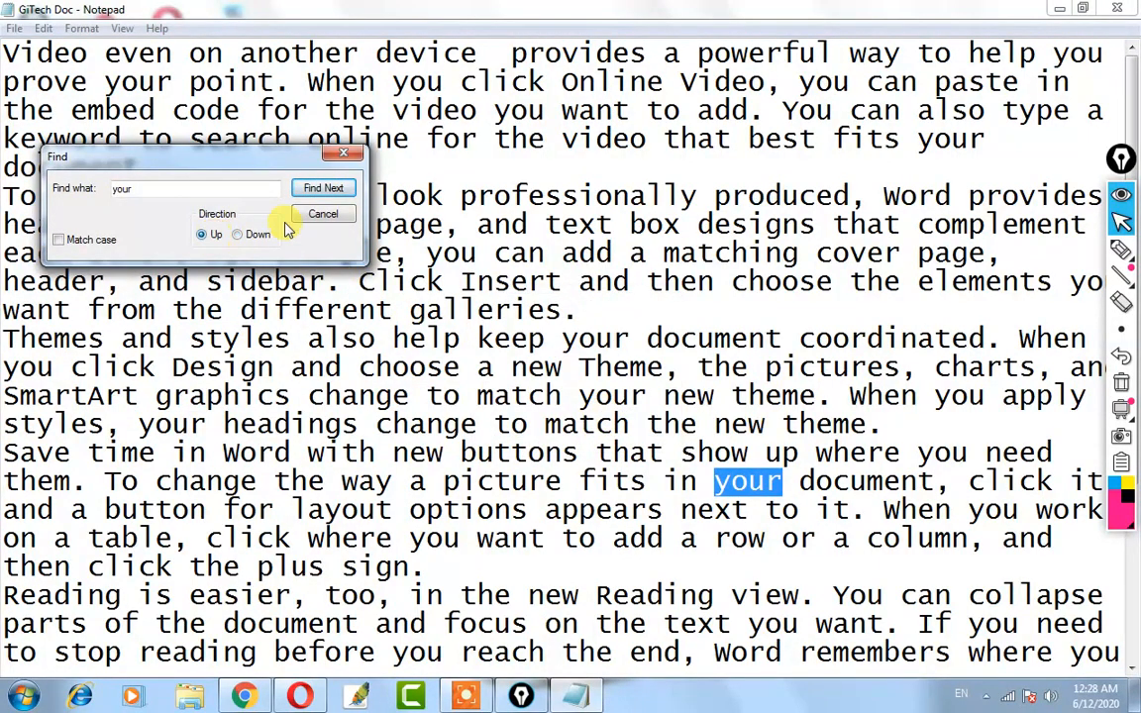
click(323, 189)
click(323, 189)
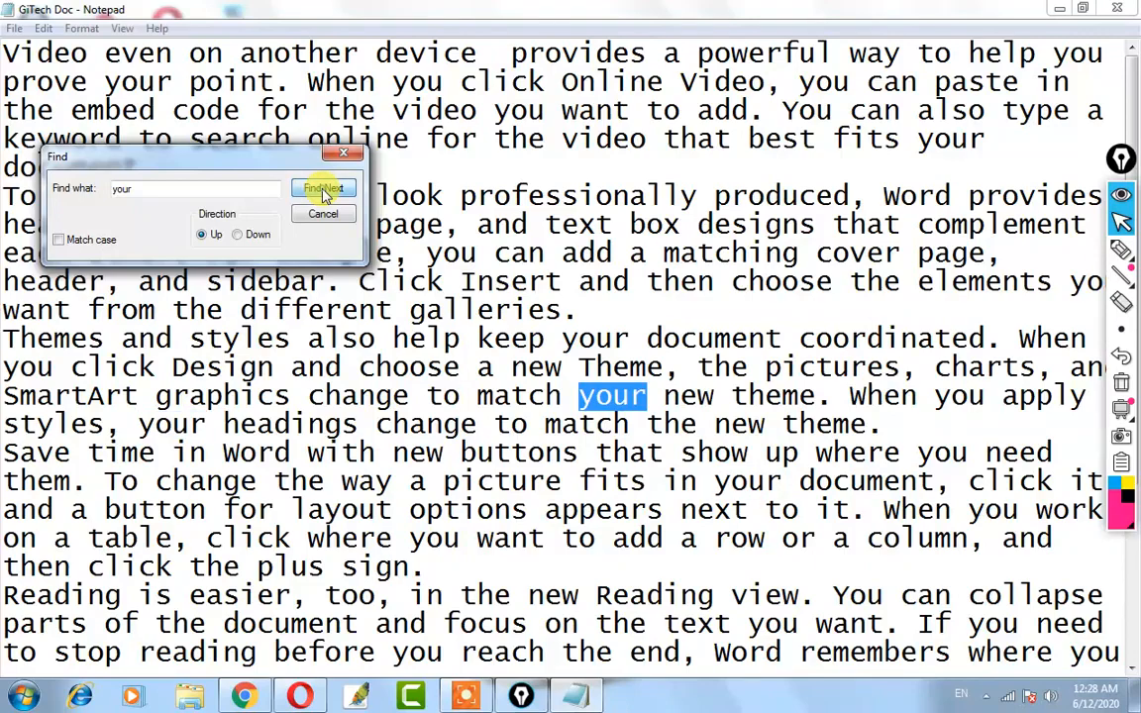
click(325, 189)
click(325, 189)
click(325, 189)
click(326, 190)
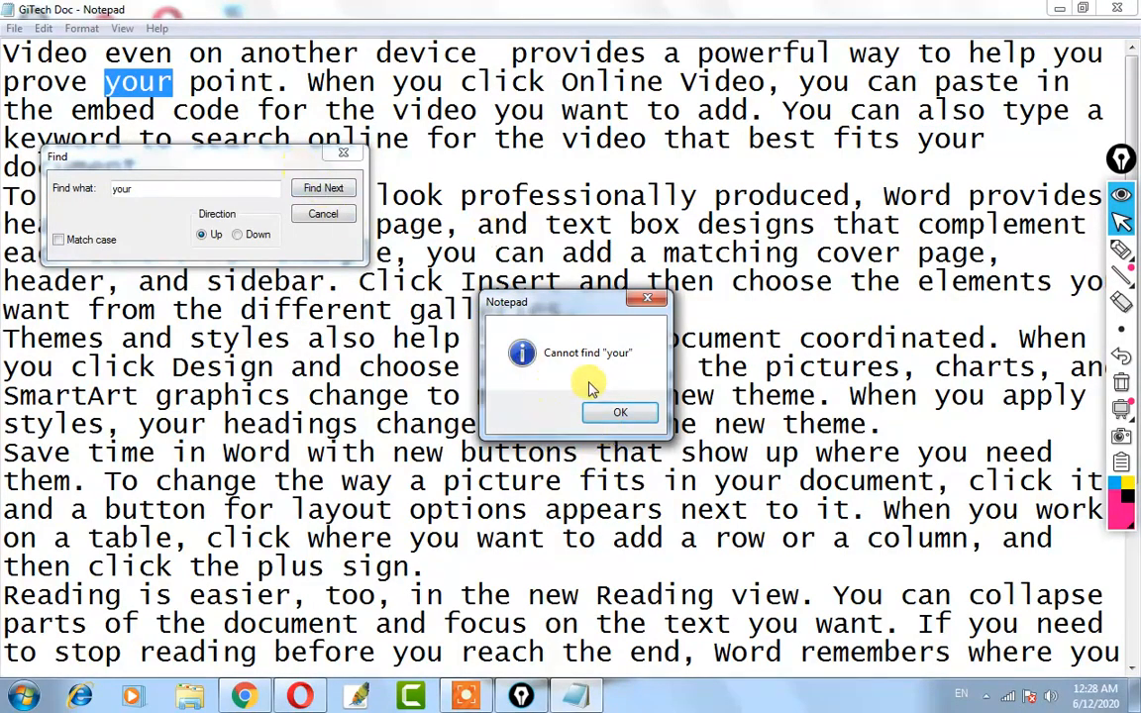
click(620, 412)
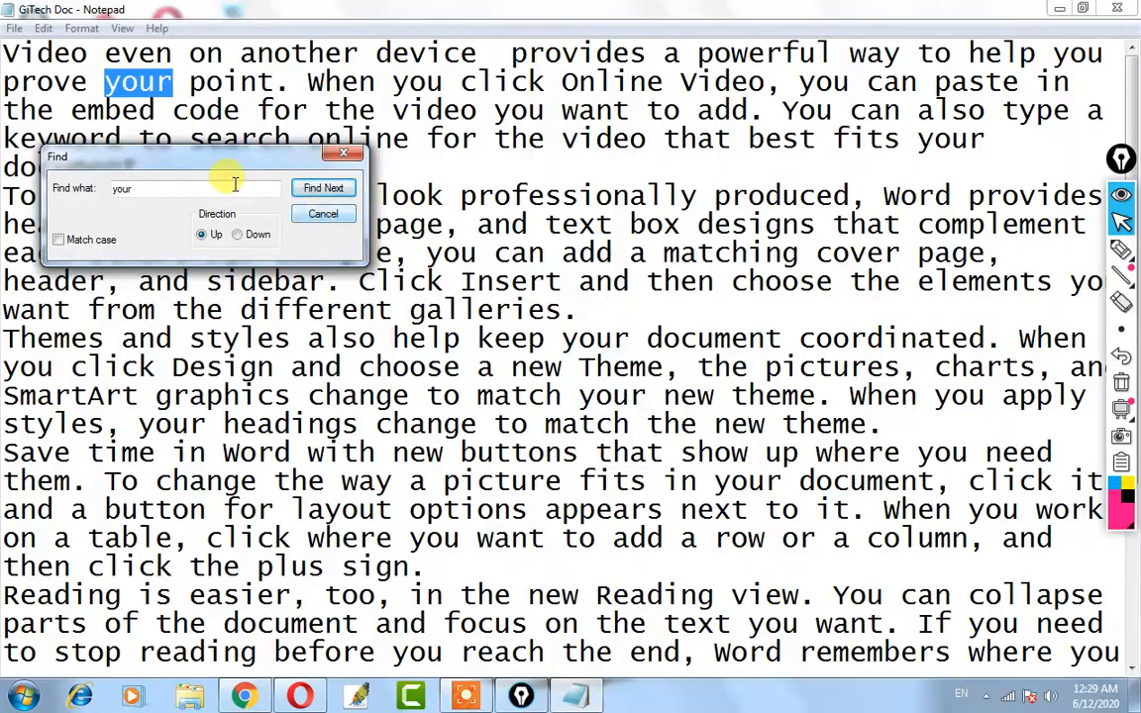
click(323, 214)
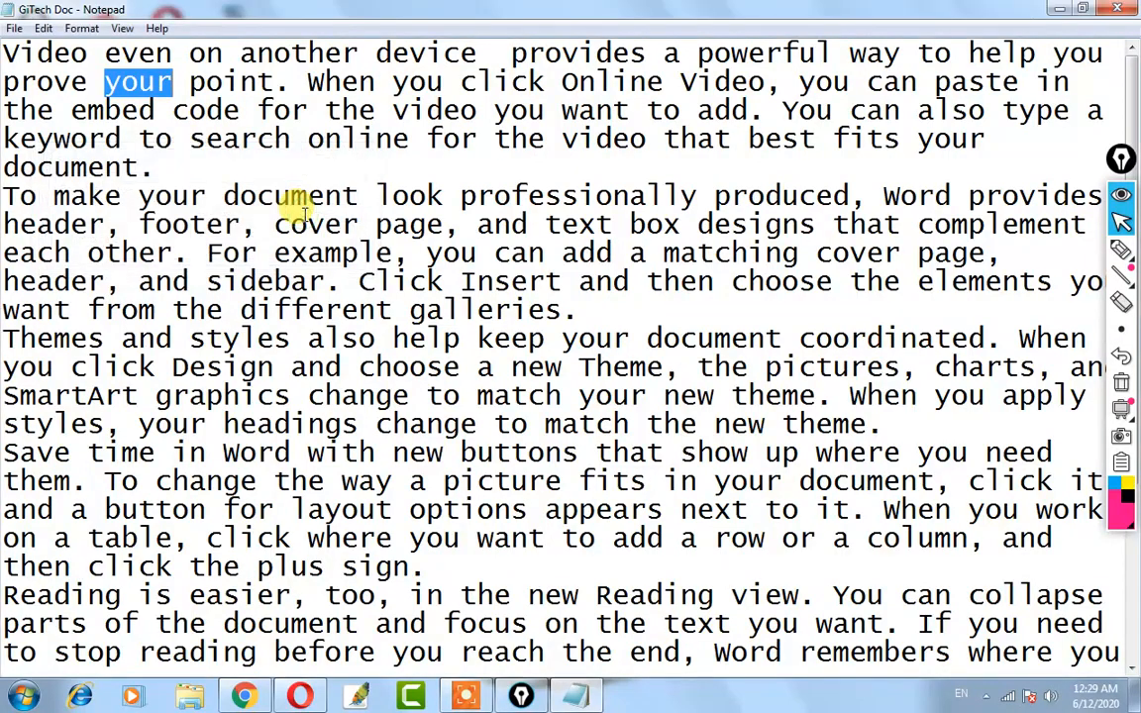
Repeat the upward search for "your" once with Find Next.
click(42, 28)
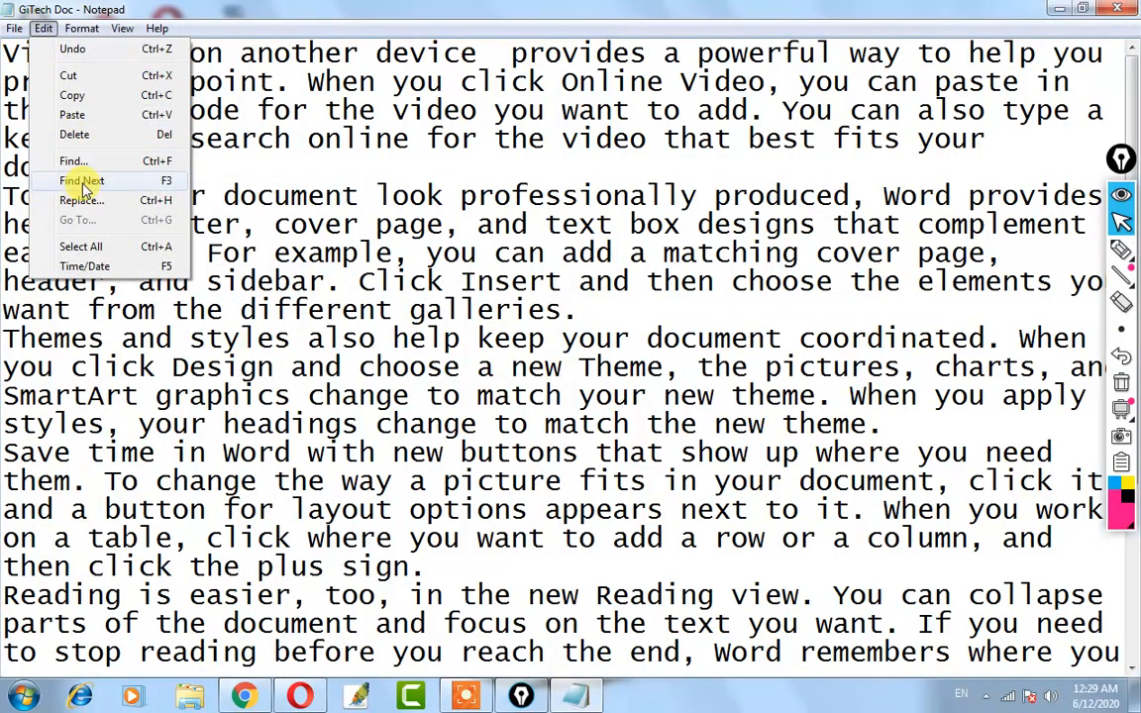
click(84, 182)
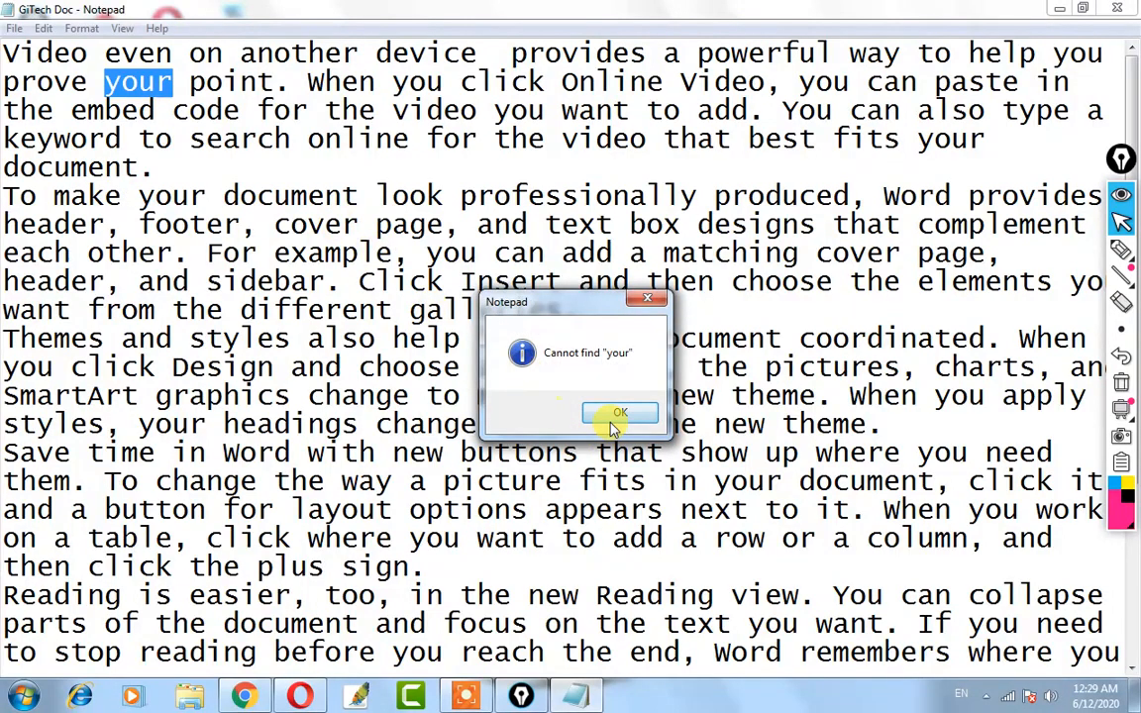
click(614, 416)
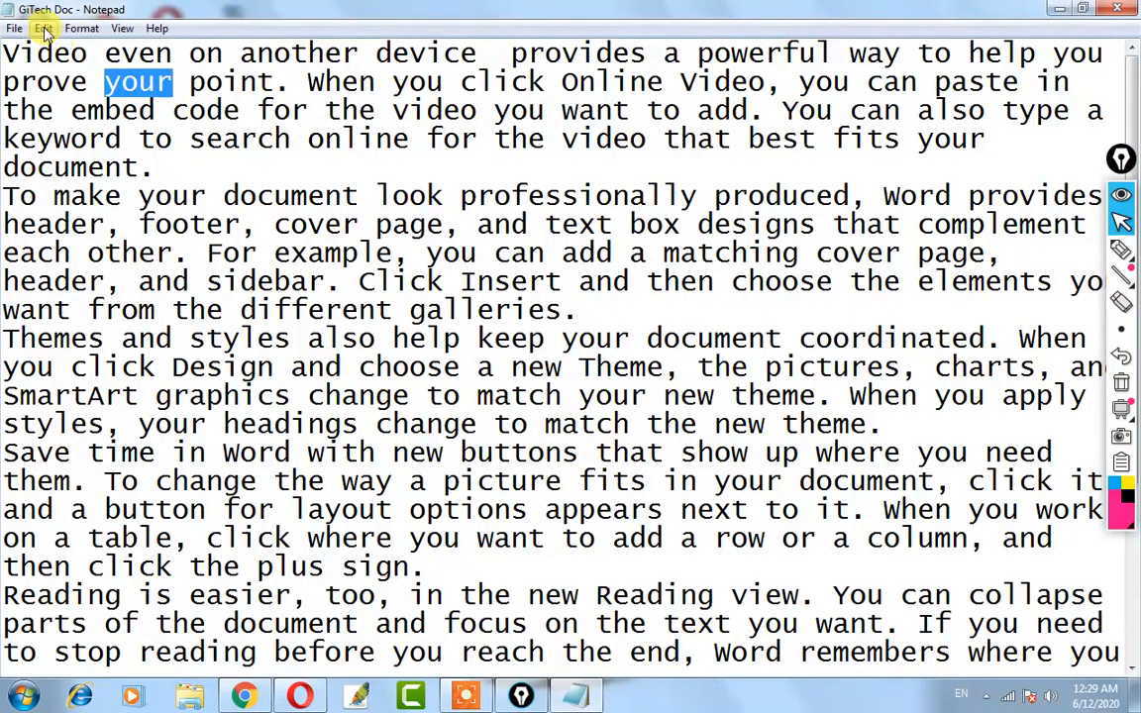
Switch the search direction to Down and step through the remaining matches of "your" with Find Next.
click(45, 29)
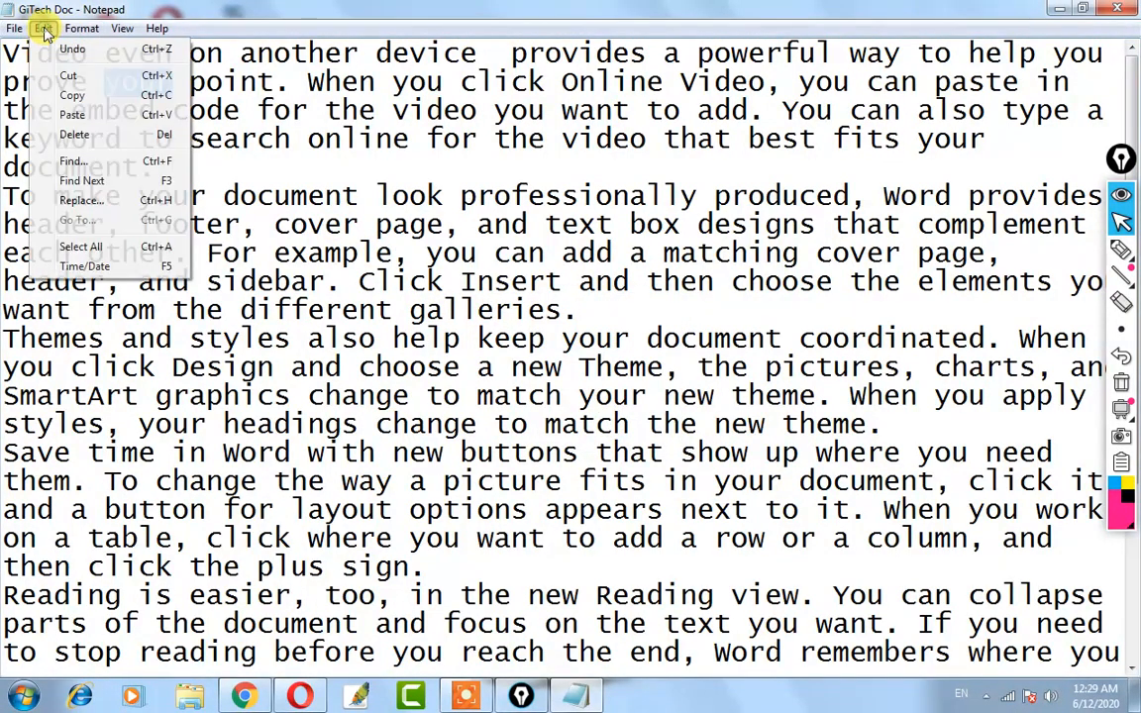
click(87, 162)
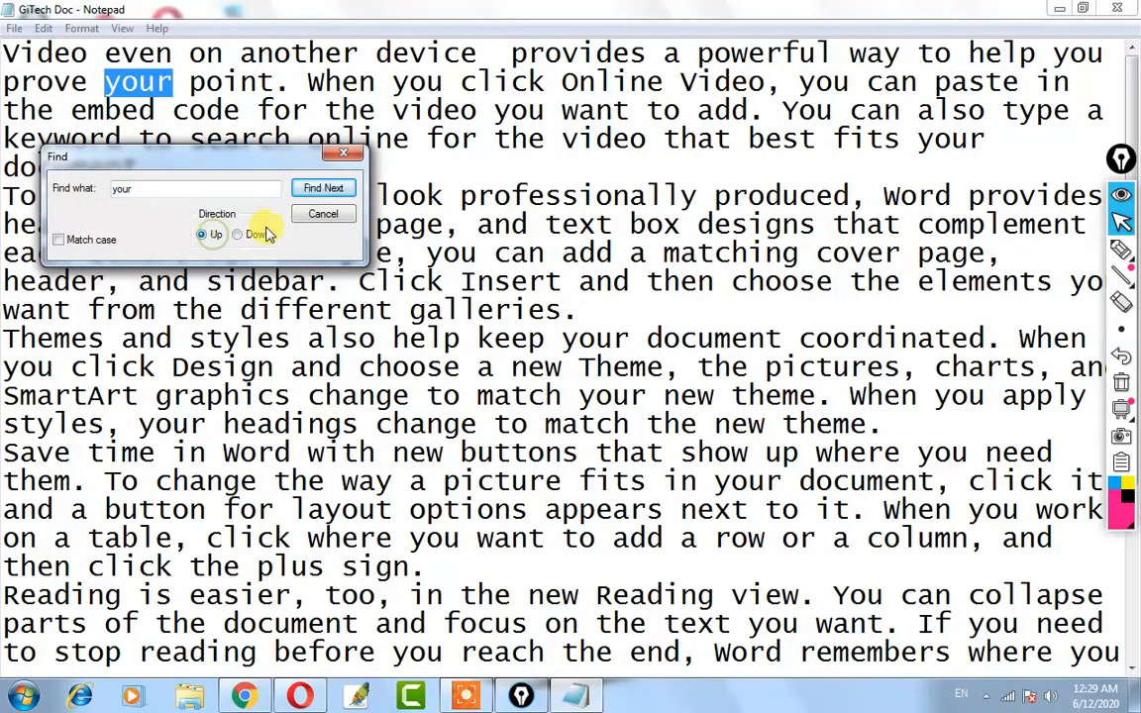
click(322, 214)
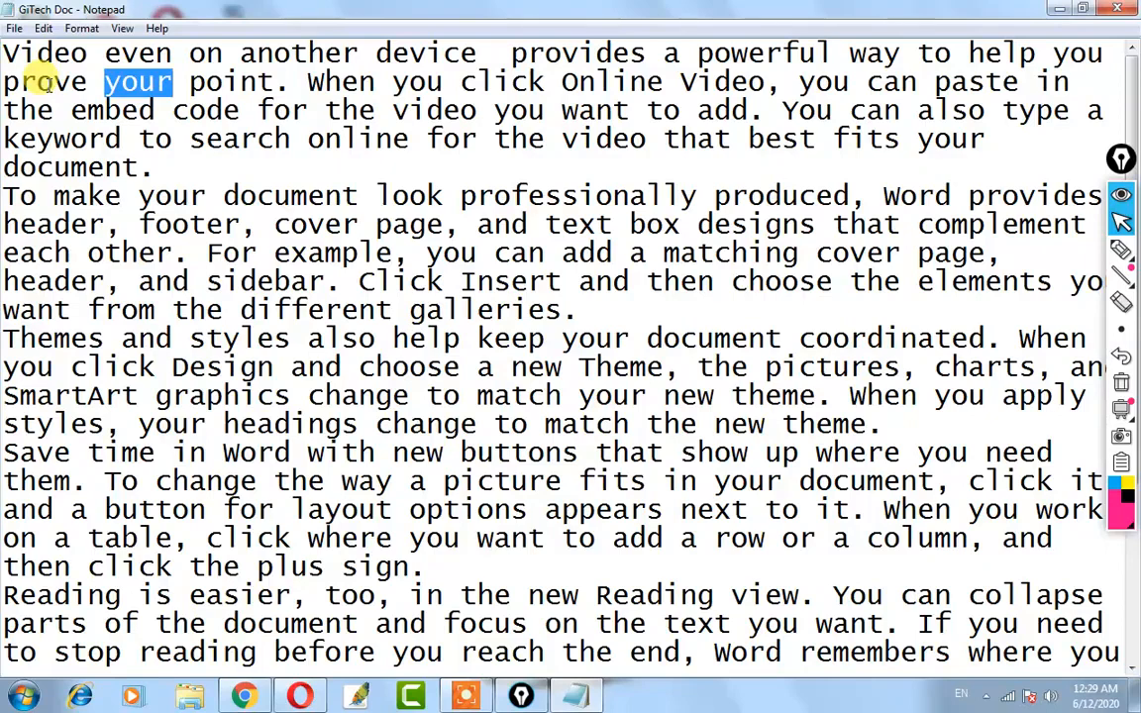
key(F3)
key(F3)
key(F3)
key(F3)
key(F3)
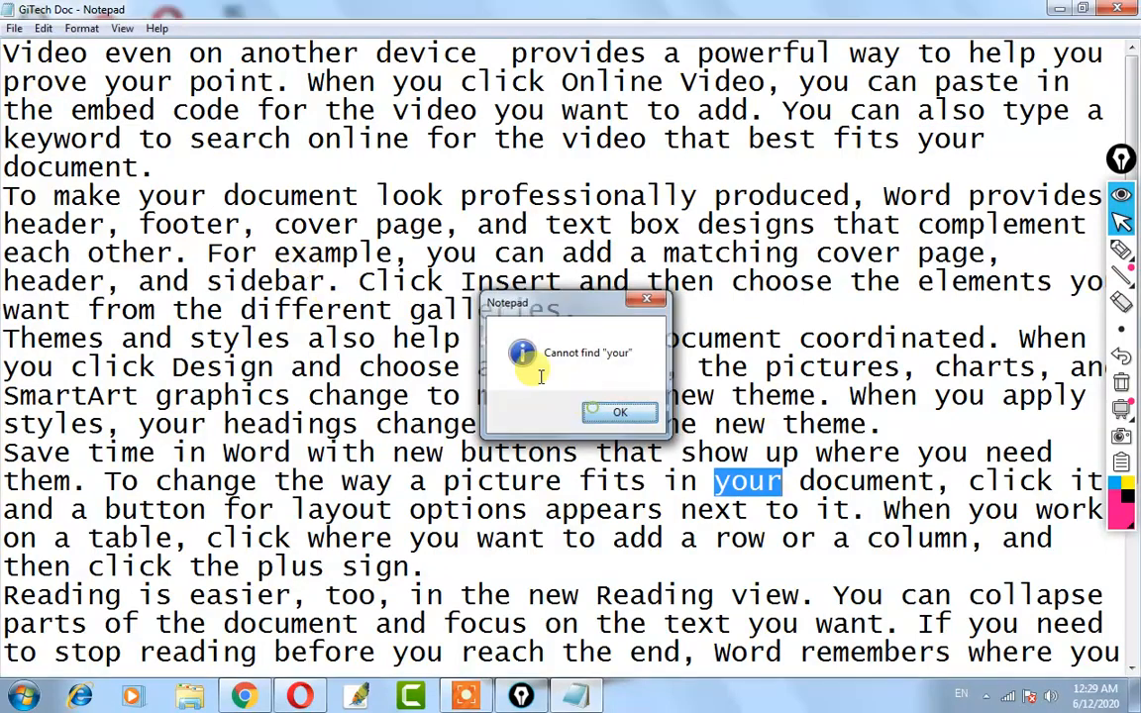
click(618, 412)
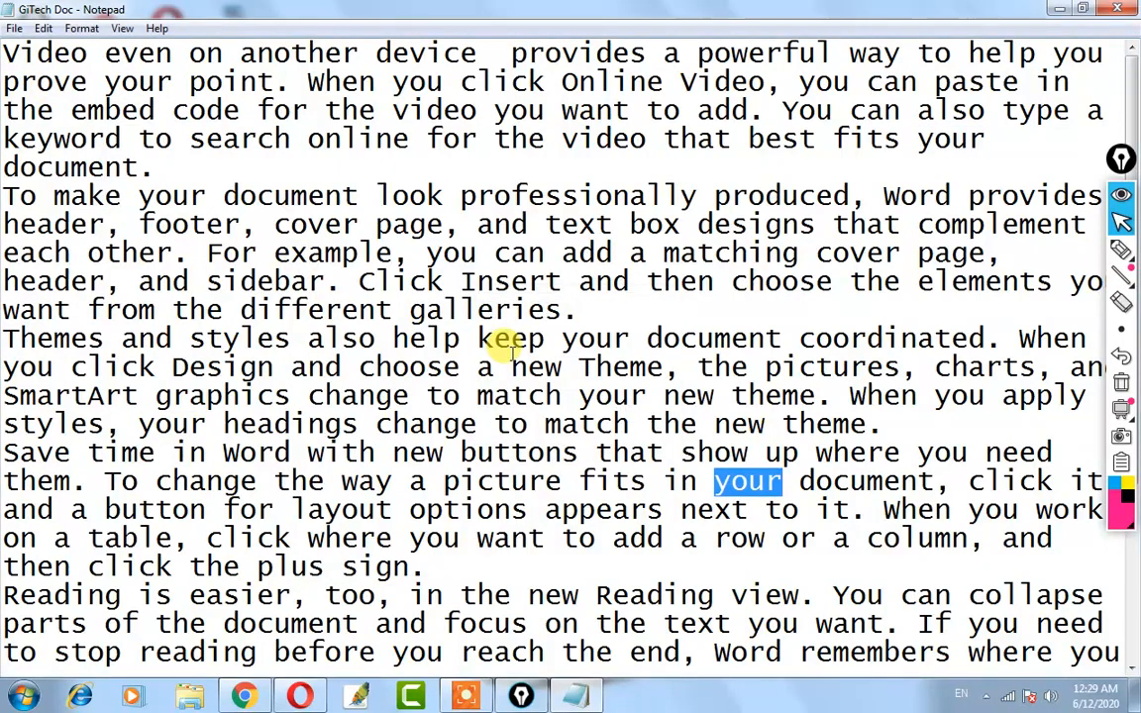
Highlight the word "your" in the fourth, first and second paragraphs in turn, then clear the selection.
click(44, 29)
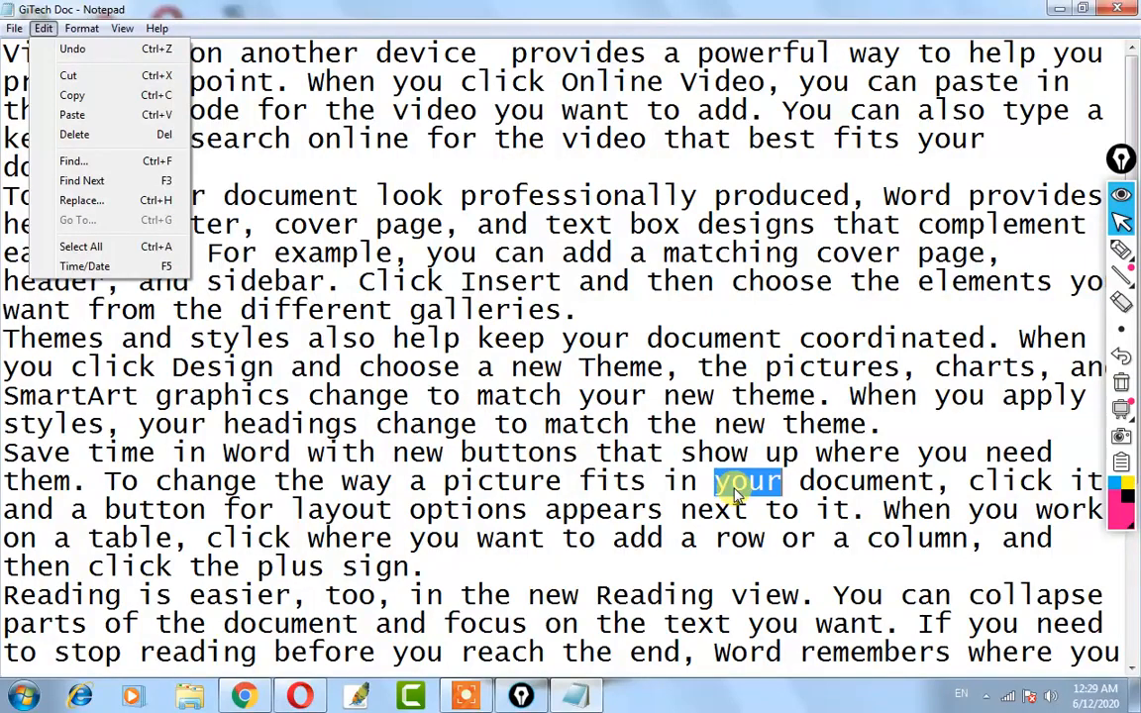
click(782, 485)
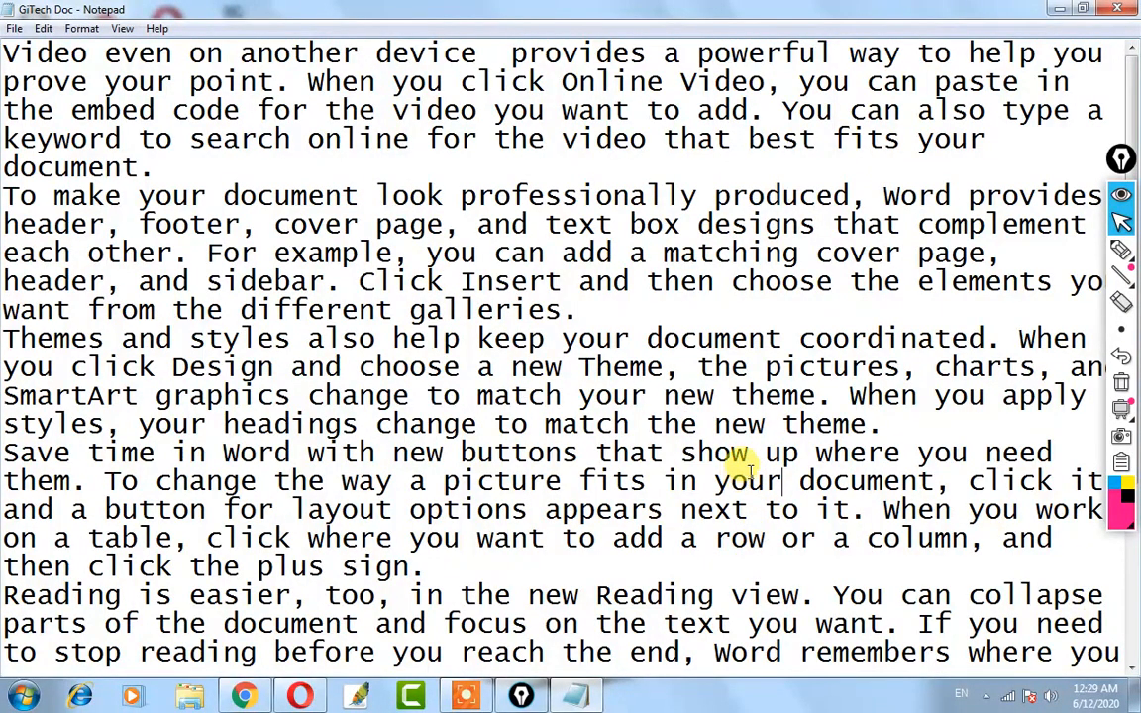
drag(782, 481, 708, 479)
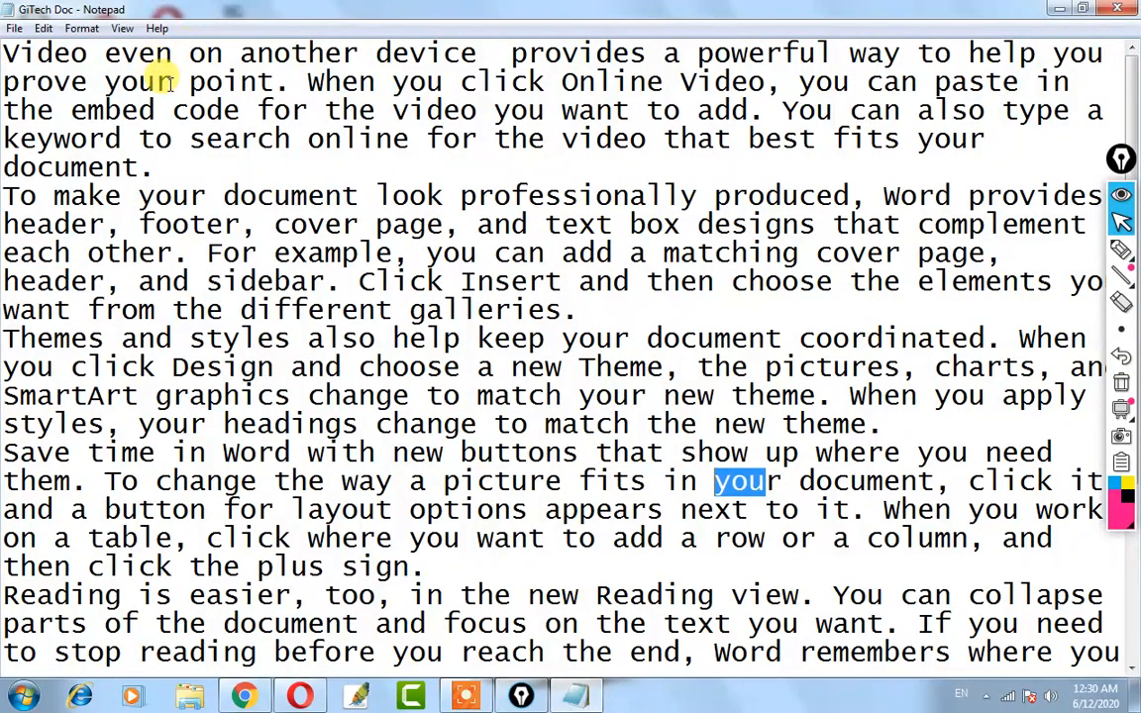
drag(172, 81, 104, 79)
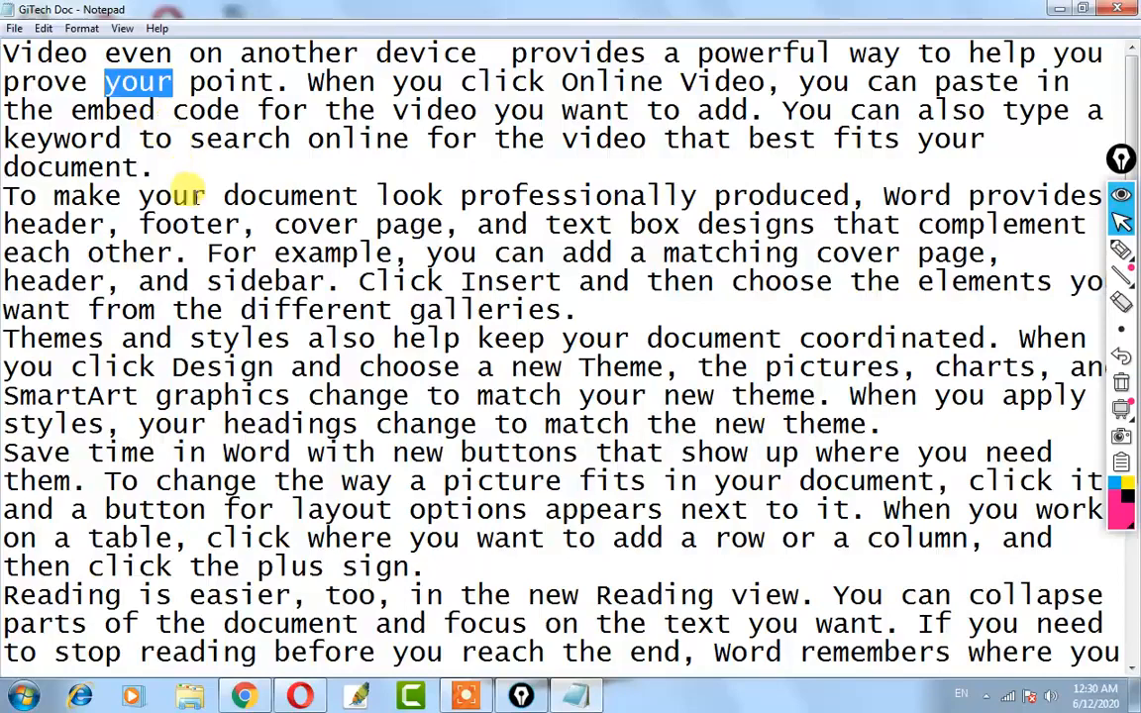
drag(205, 195, 141, 195)
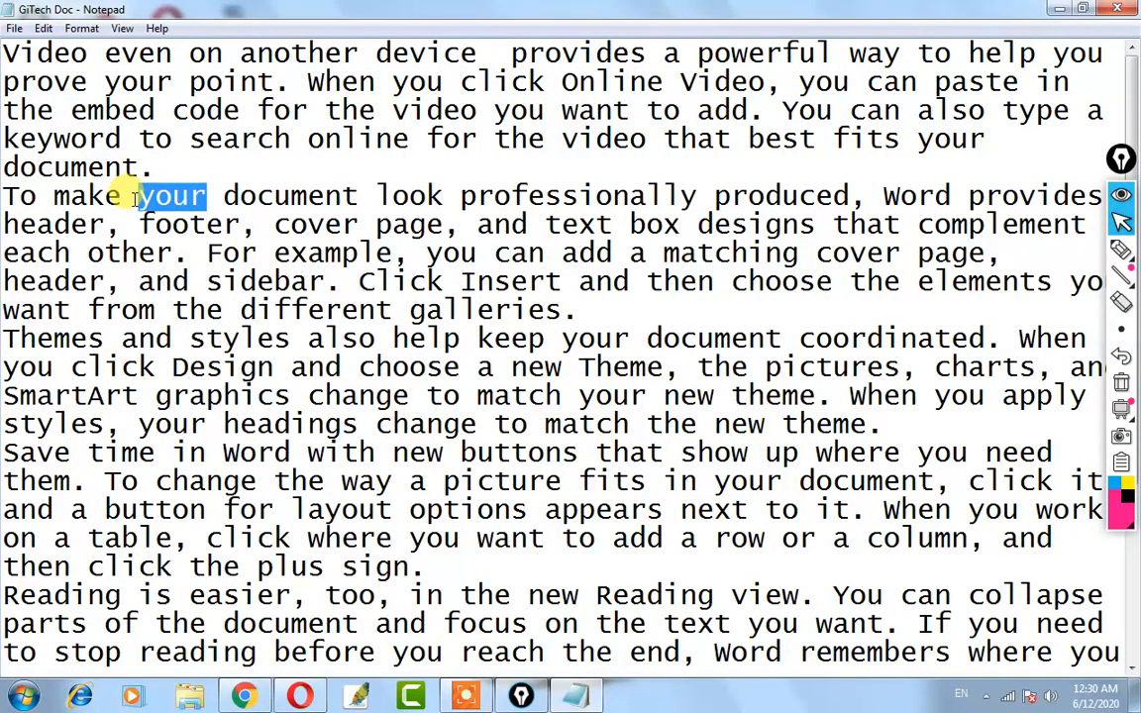
drag(171, 81, 104, 82)
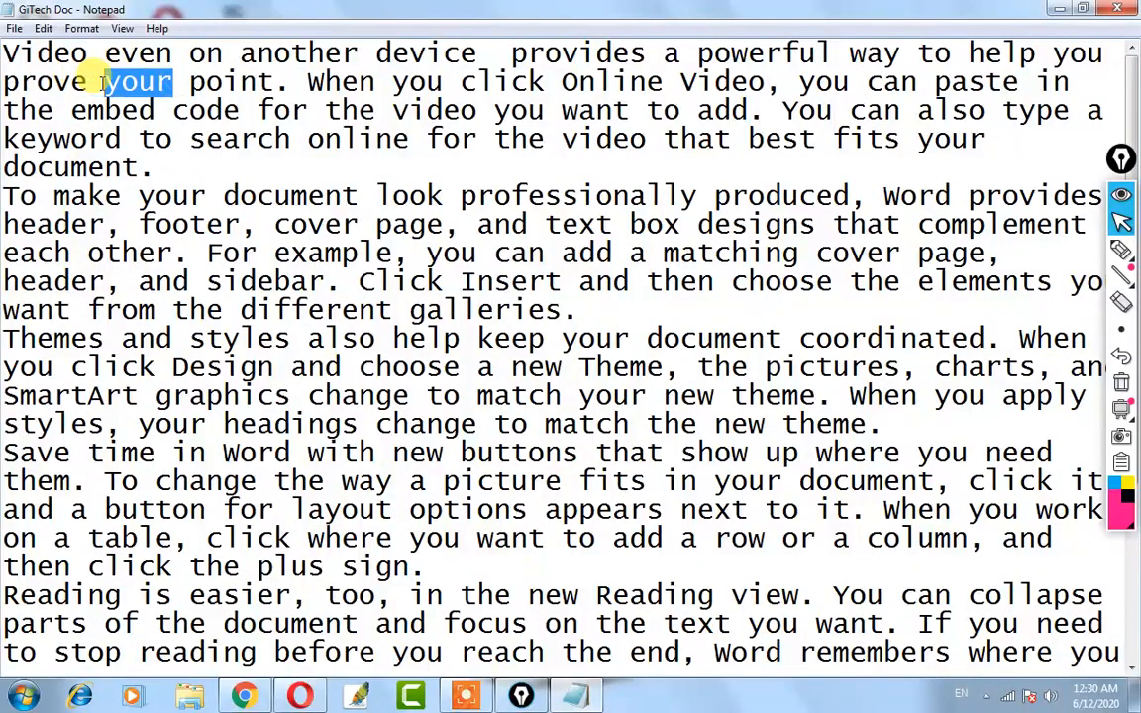
click(205, 260)
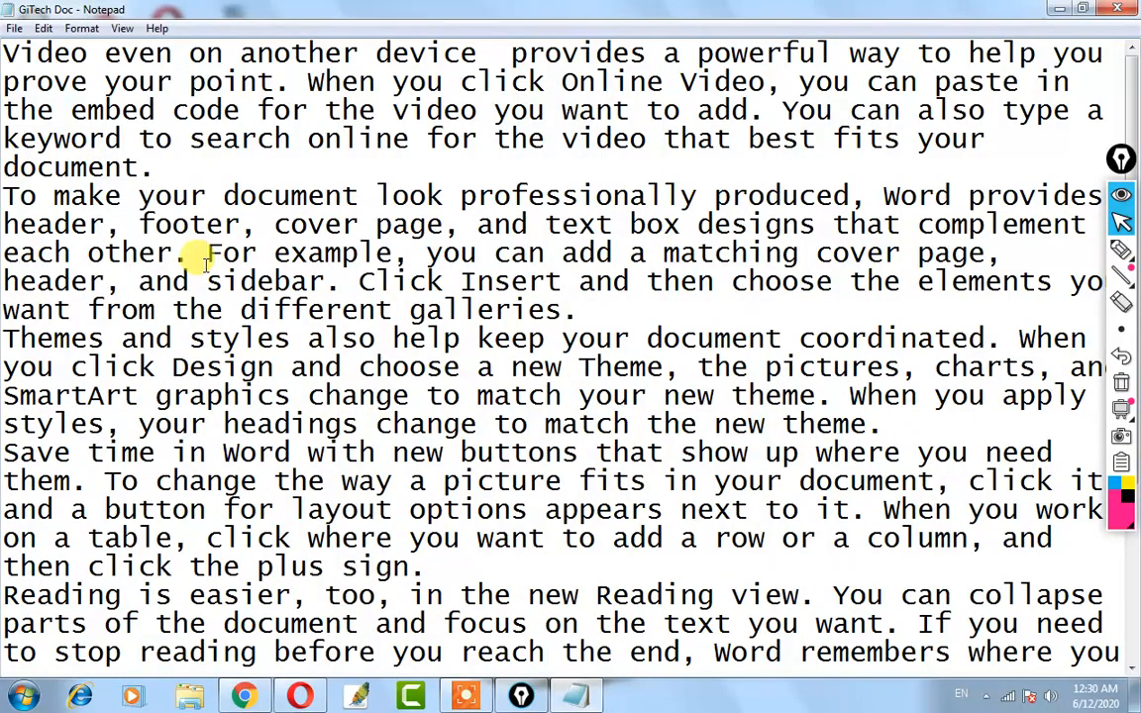
Set up a replacement that finds "your" and substitutes a person's first name.
click(43, 28)
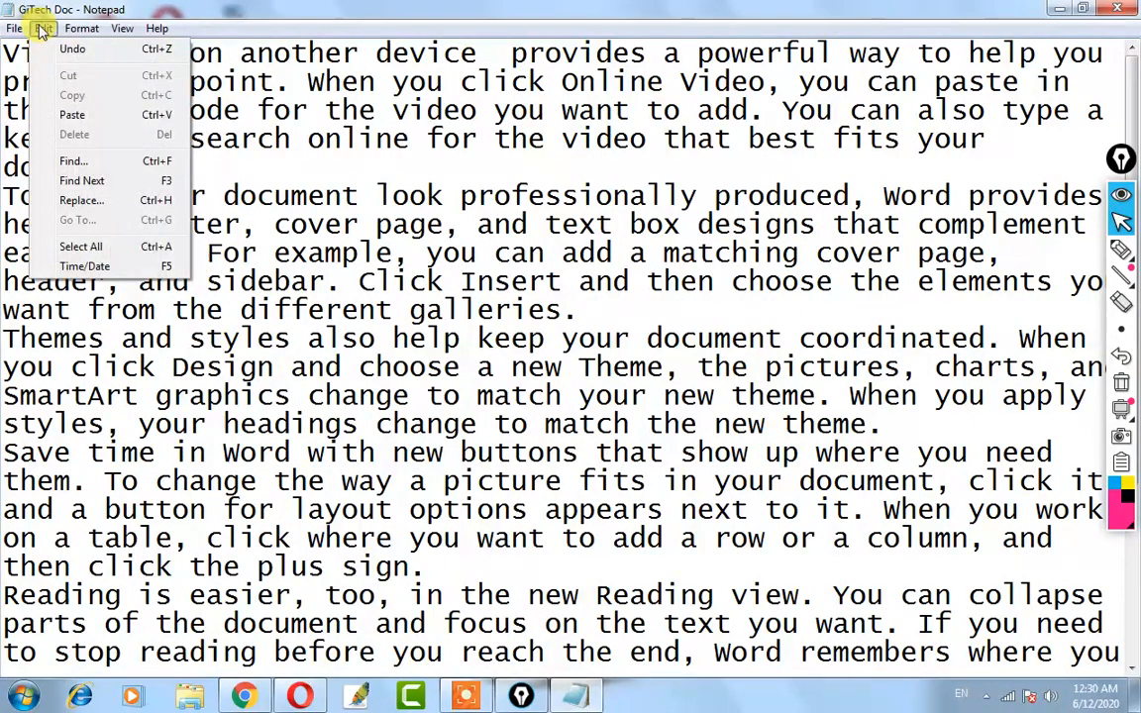
click(79, 201)
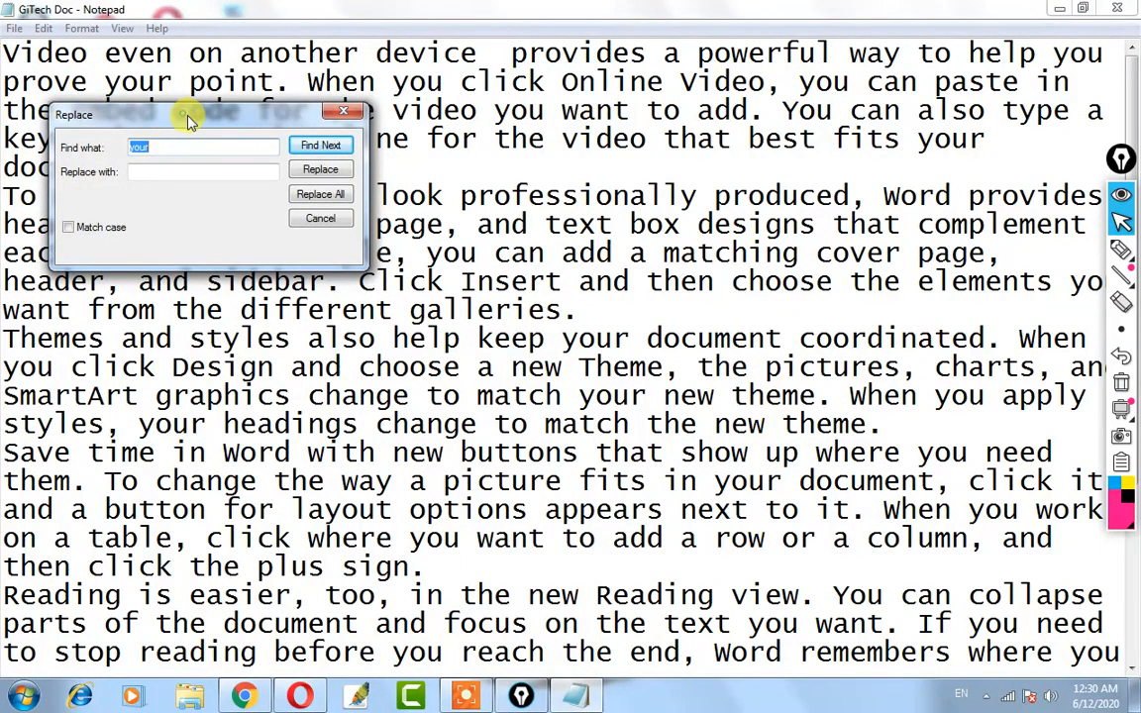
drag(186, 119, 307, 128)
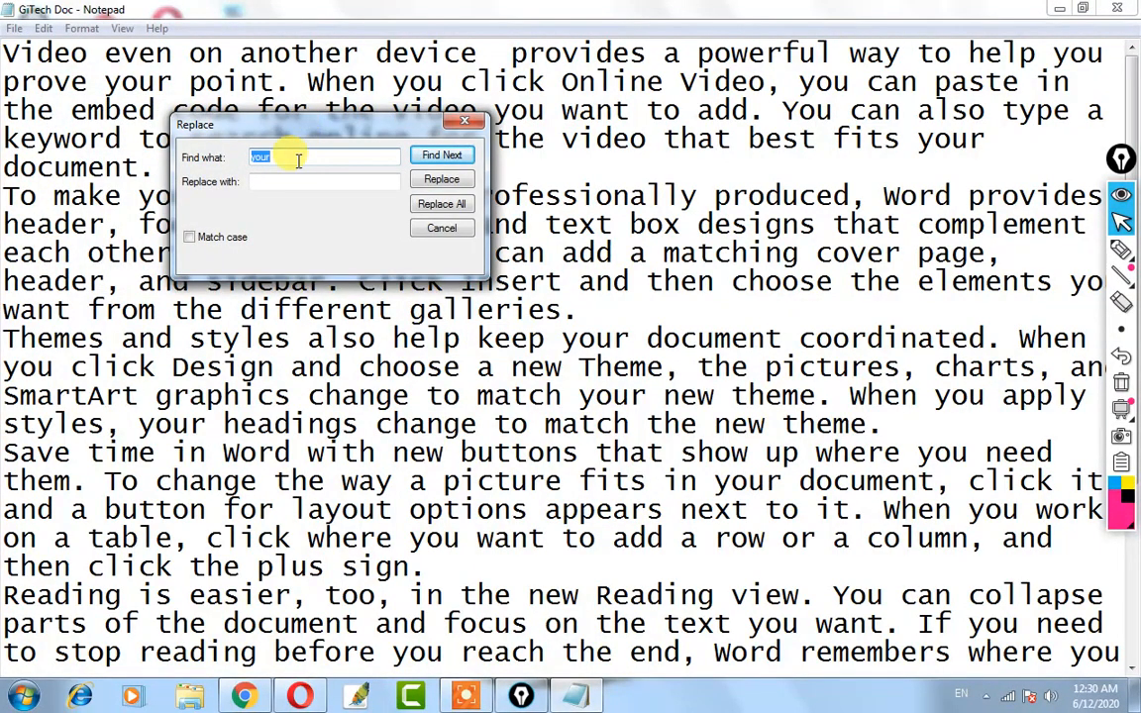
click(297, 161)
key(BackSpace)
key(BackSpace)
key(BackSpace)
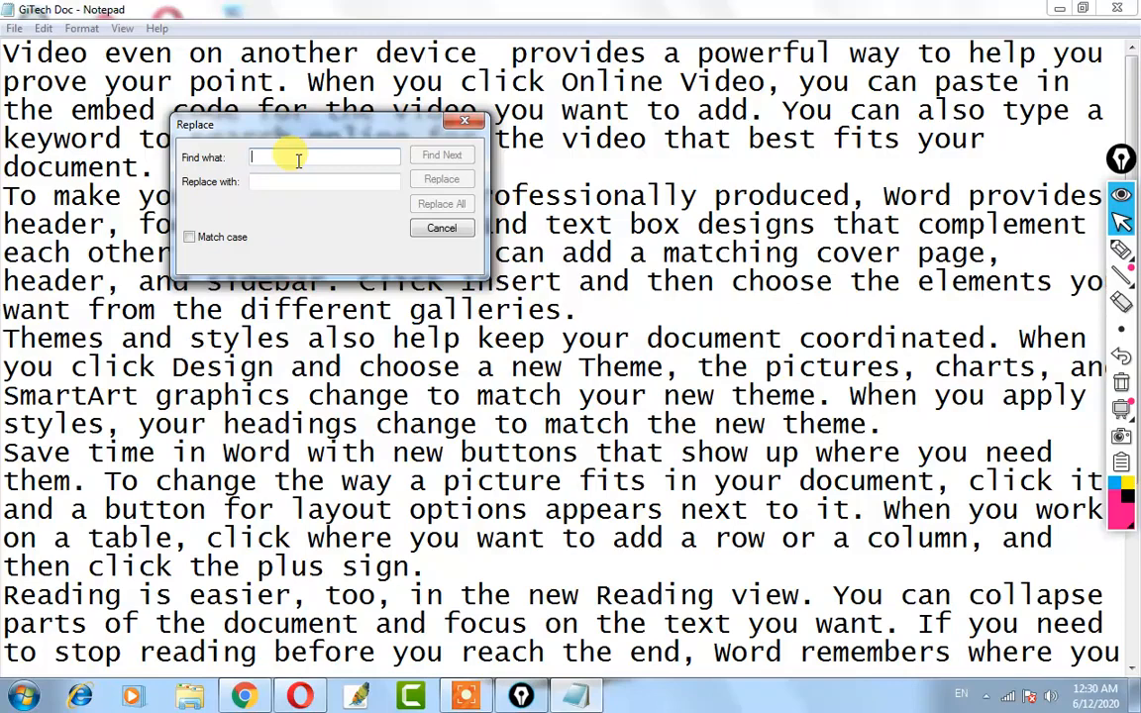
text(your)
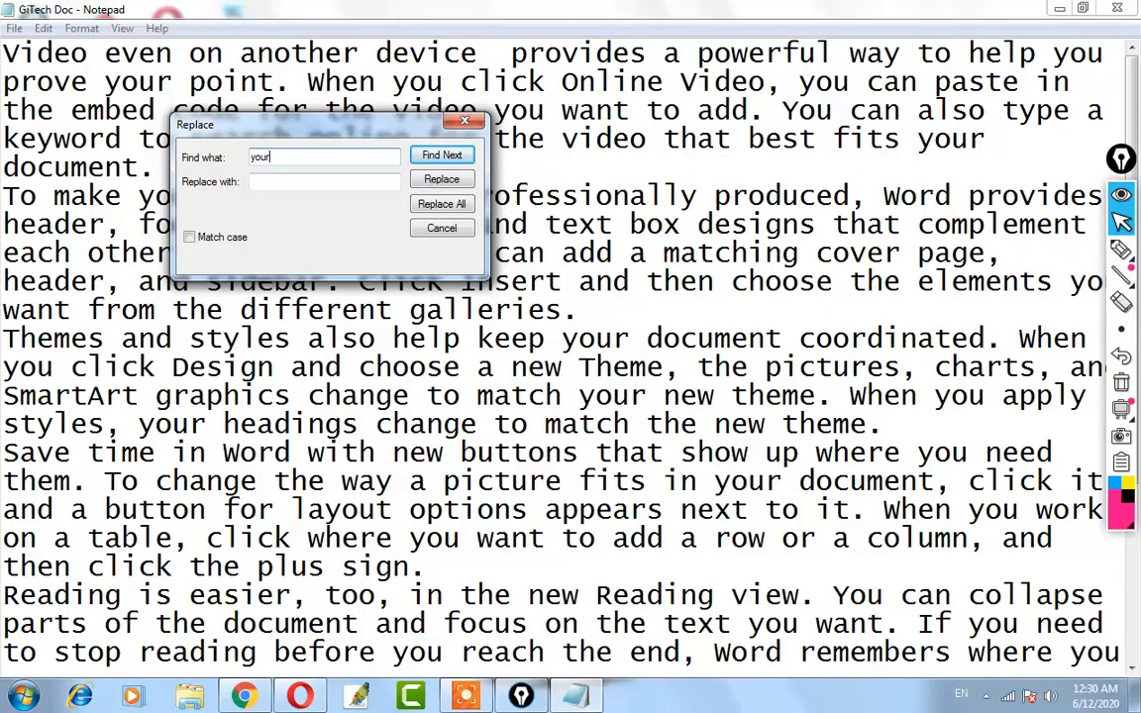
key(Tab)
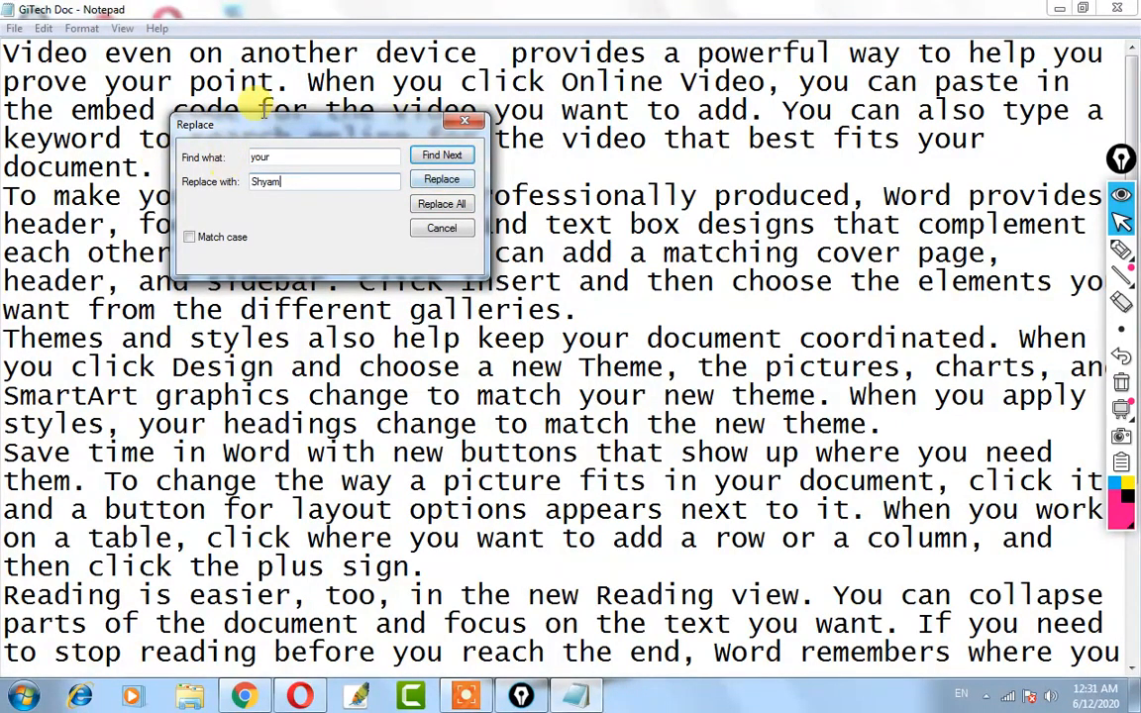
mouse_move(248, 124)
mouse_down()
mouse_move(327, 230)
mouse_move(423, 95)
mouse_move(324, 50)
mouse_move(265, 131)
mouse_up()
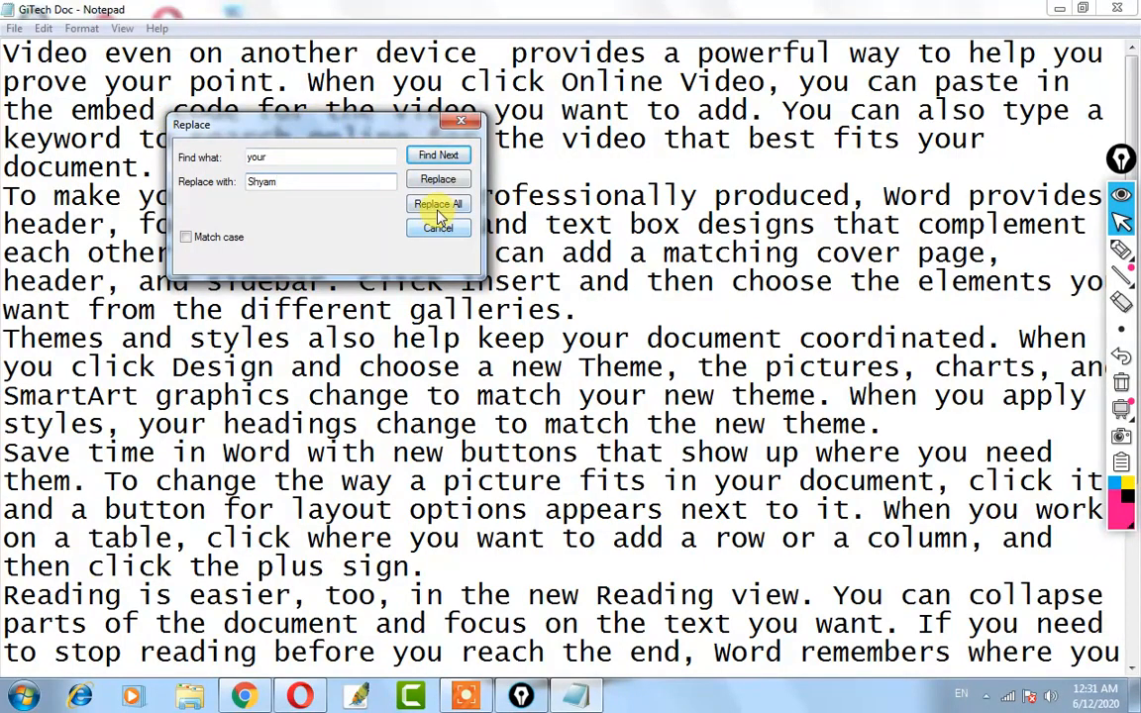
Replace all occurrences of "your" in the document with the entered first name.
click(280, 158)
double_click(256, 160)
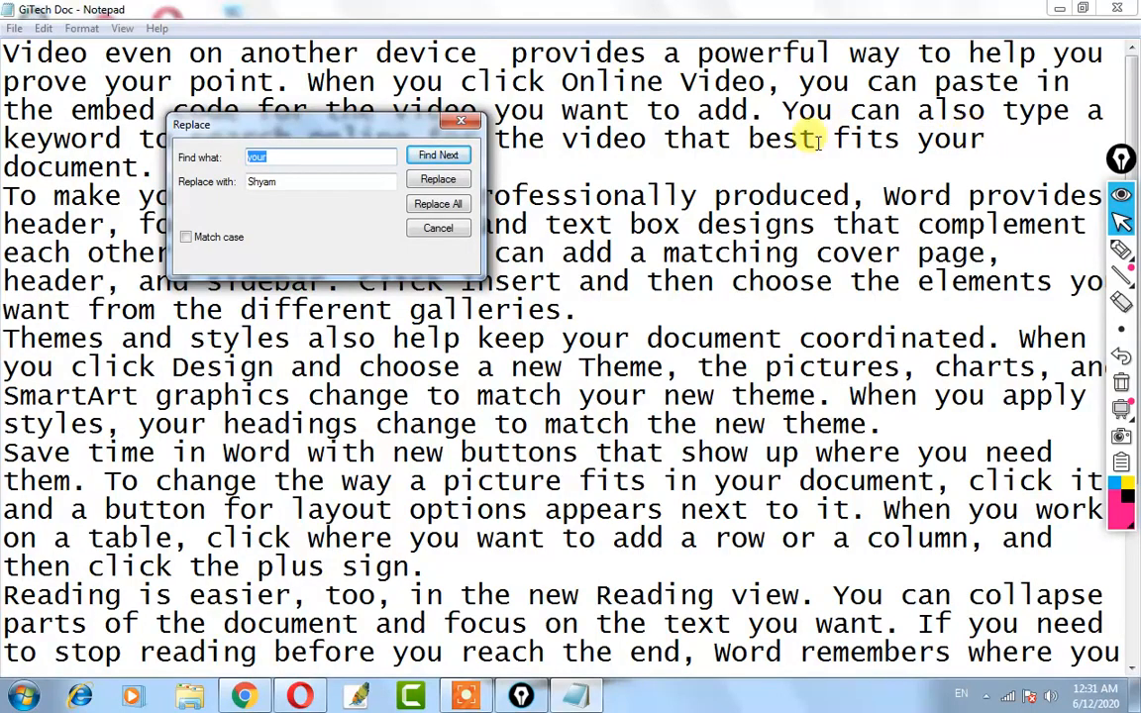
click(438, 211)
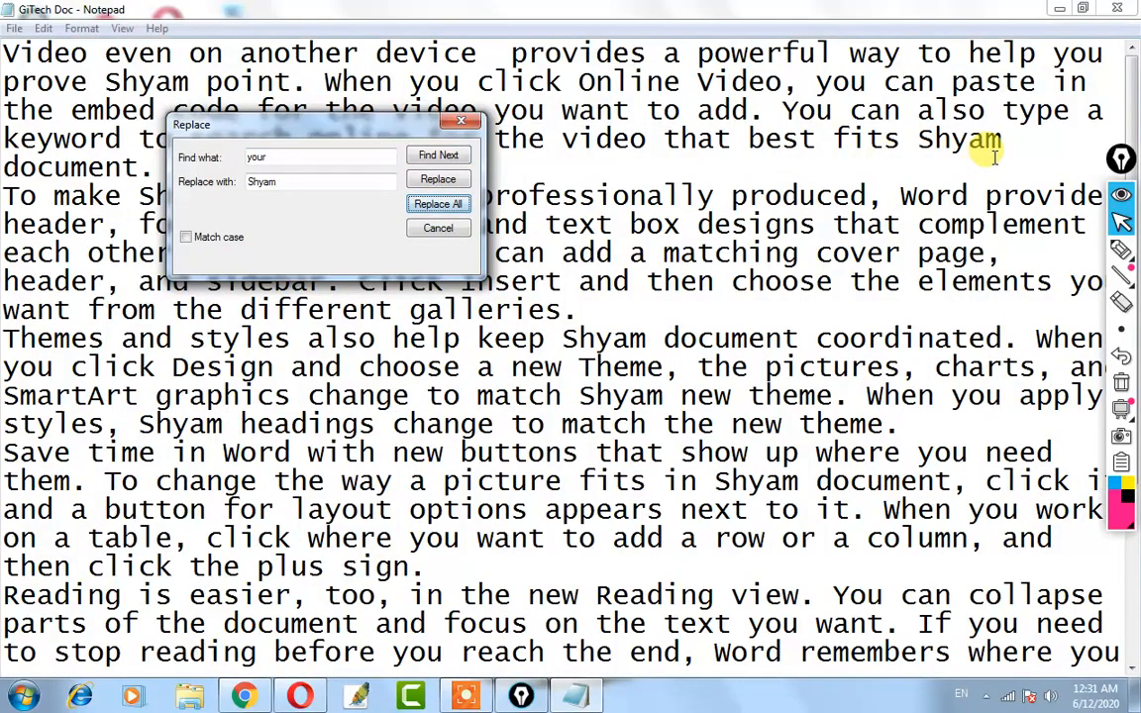
Check the replaced words in the first paragraph, close the replacement and look through the rest of the document.
drag(1003, 141, 889, 137)
click(937, 143)
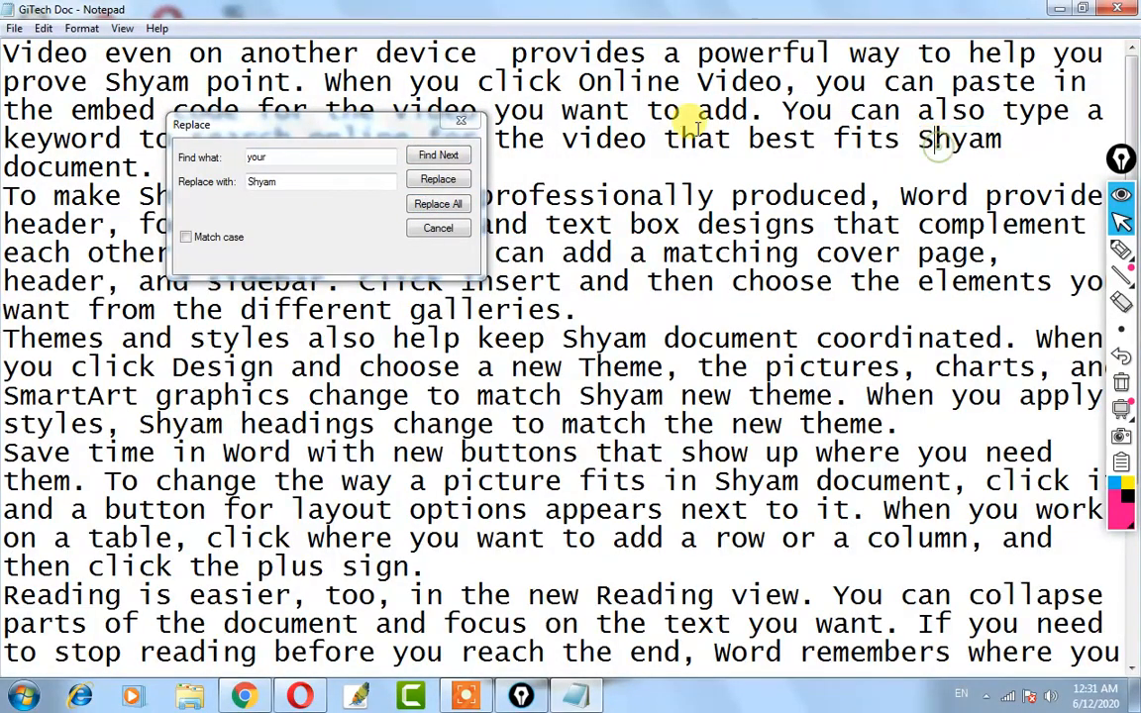
drag(297, 125, 211, 169)
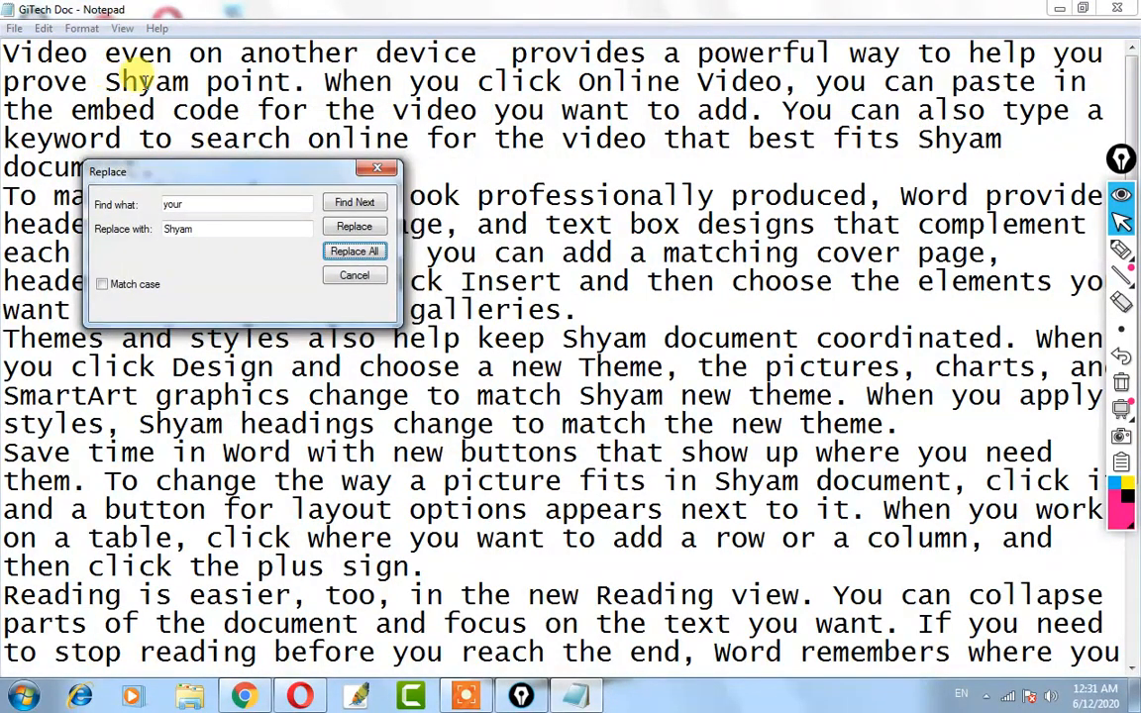
drag(186, 85, 102, 86)
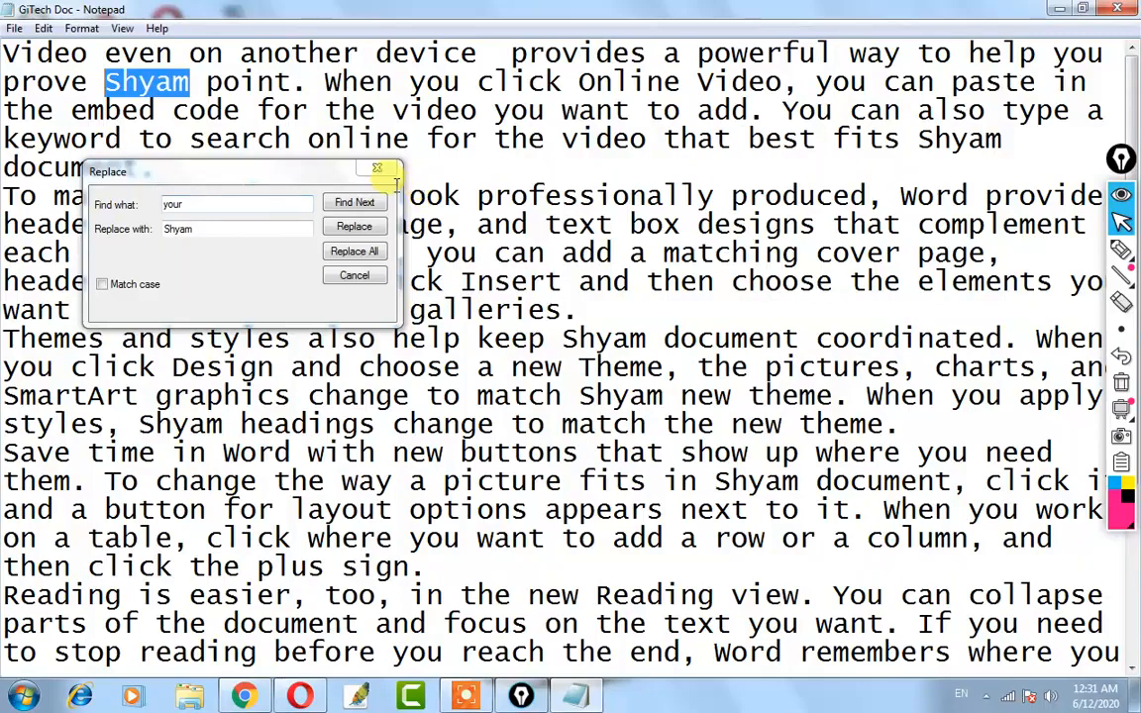
click(354, 275)
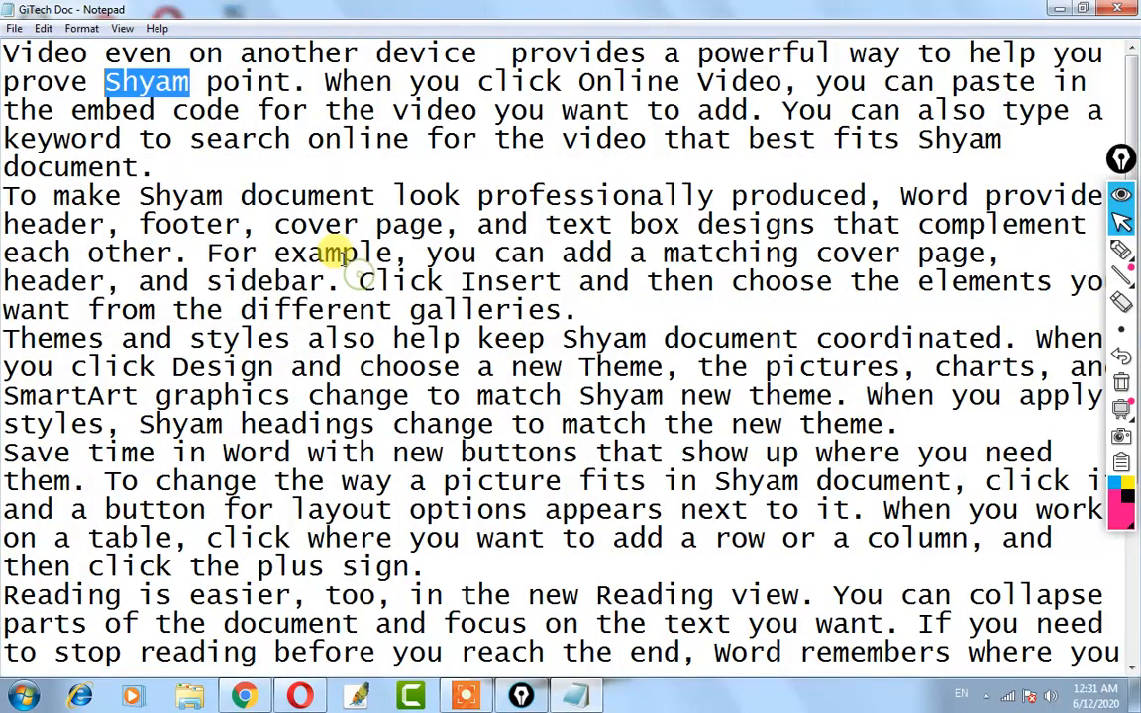
click(374, 198)
scroll(378, 297, down, 3)
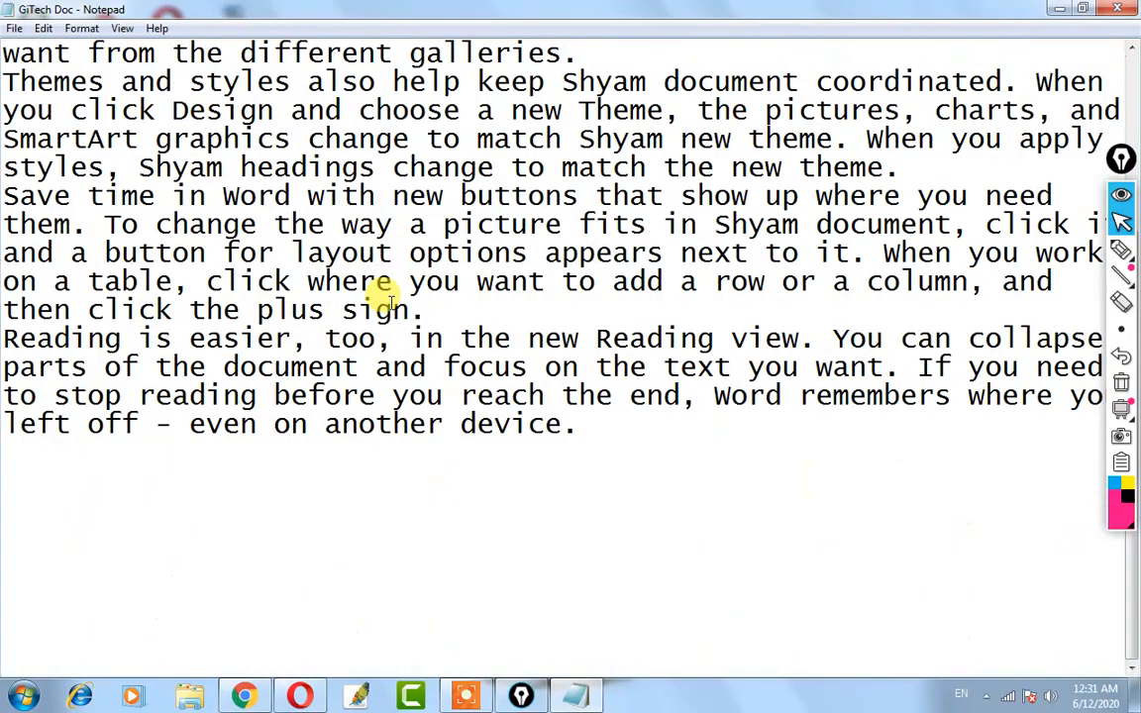
scroll(389, 327, up, 3)
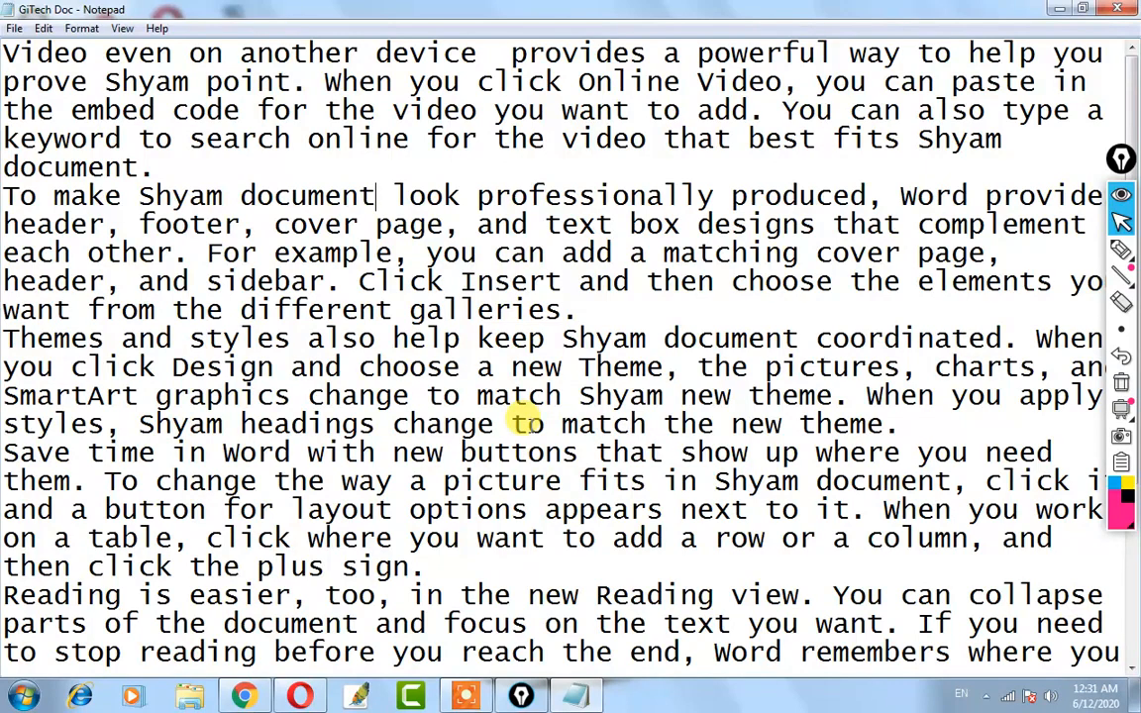
Replace every occurrence of the inserted first name with "Your" and close the replacement.
key(ctrl+h)
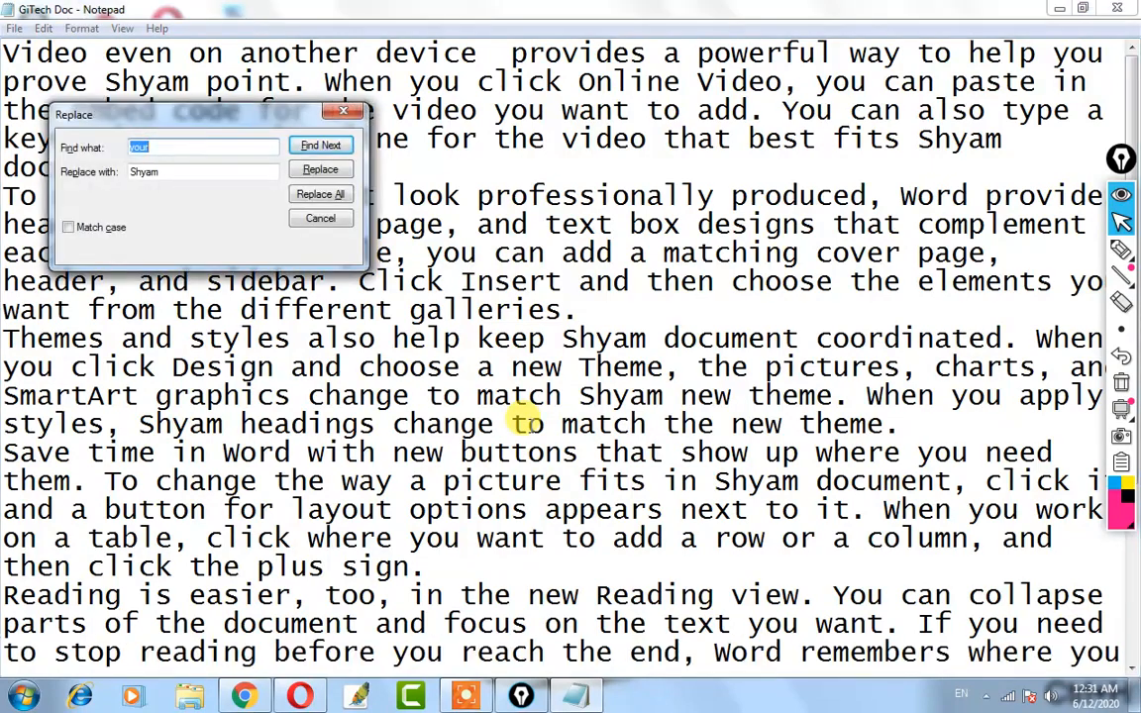
key(BackSpace)
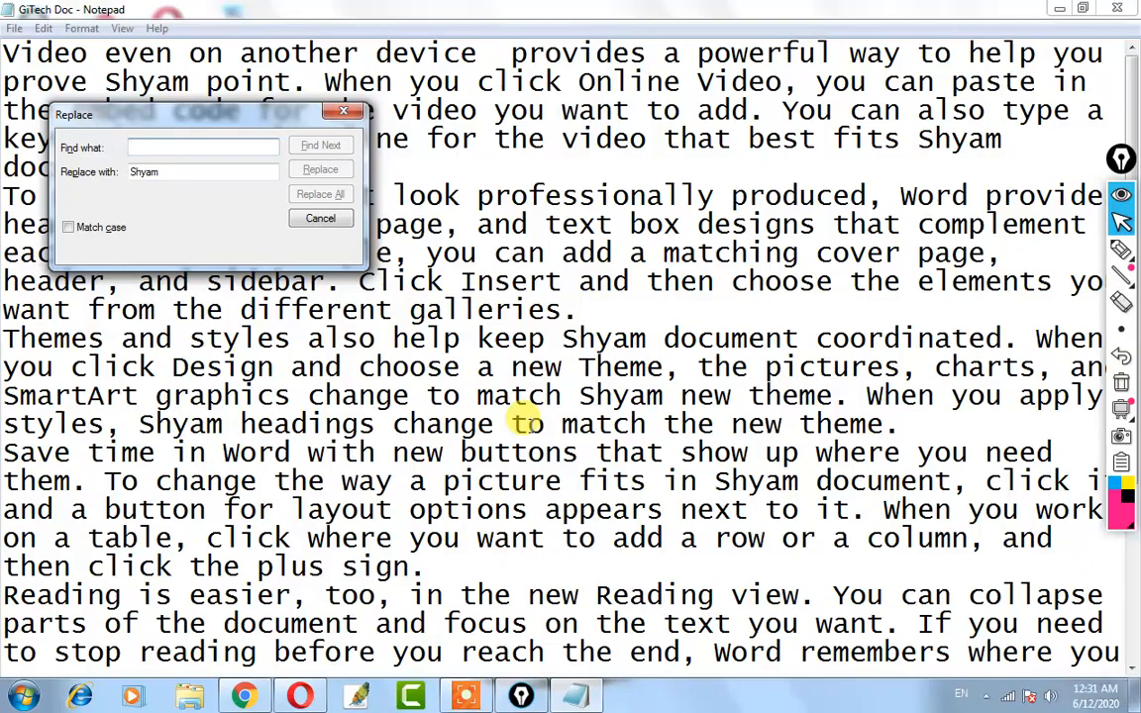
text(S)
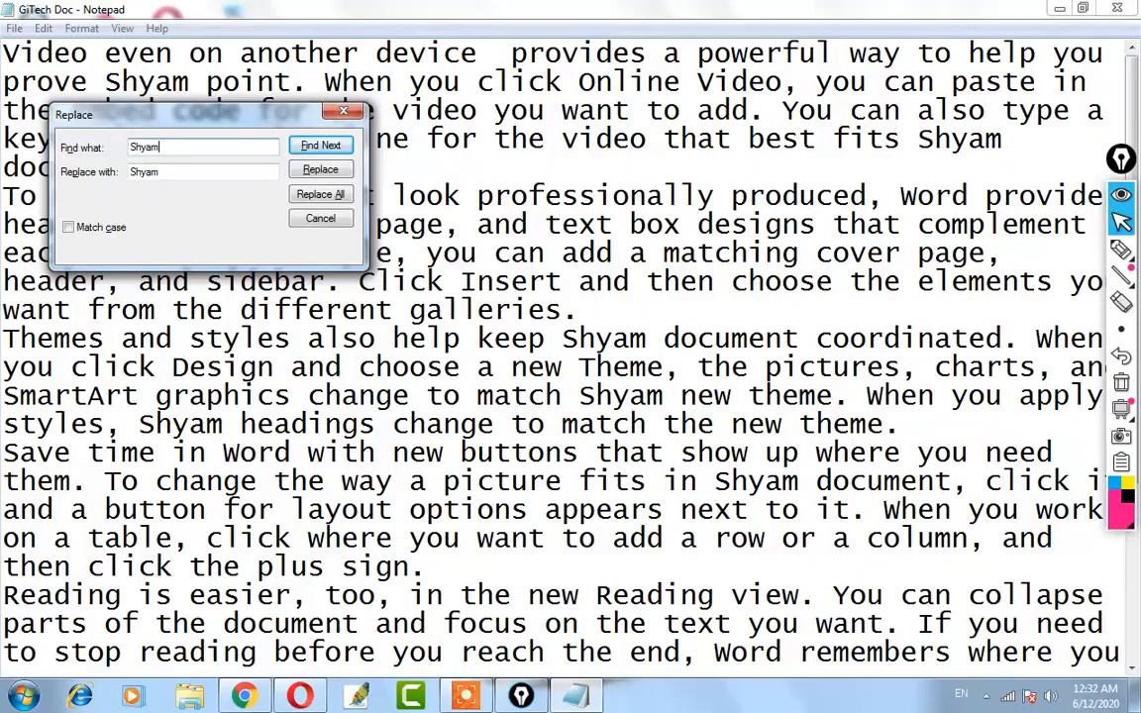
text(hyam)
key(Tab)
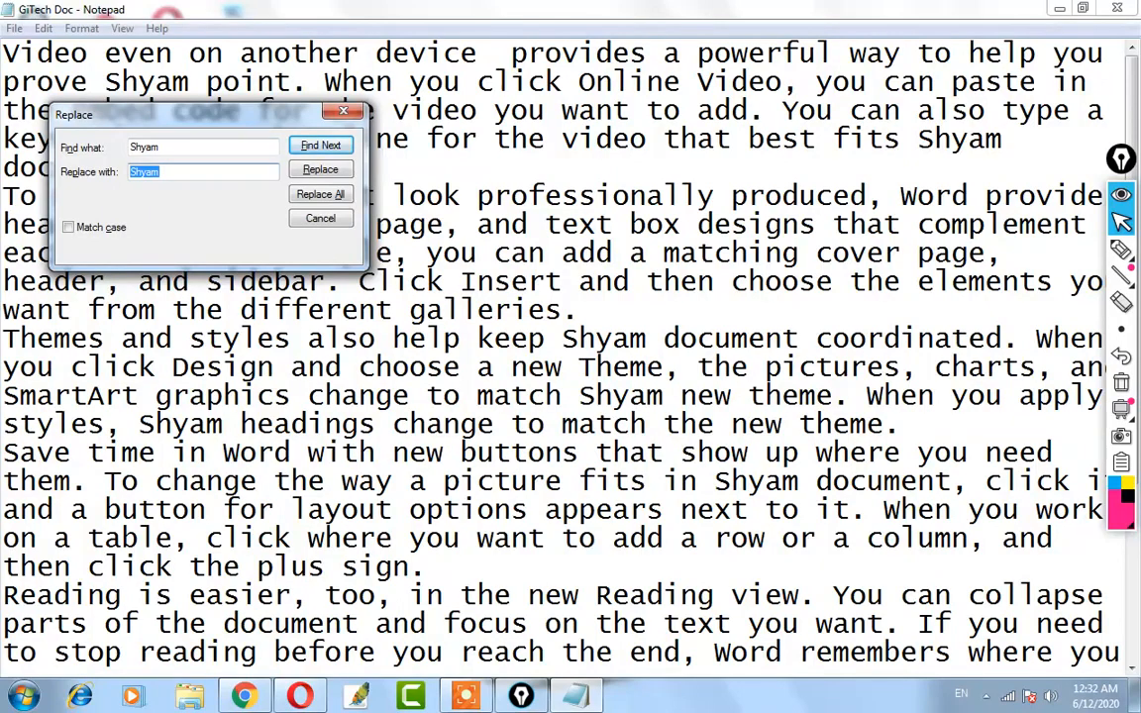
key(BackSpace)
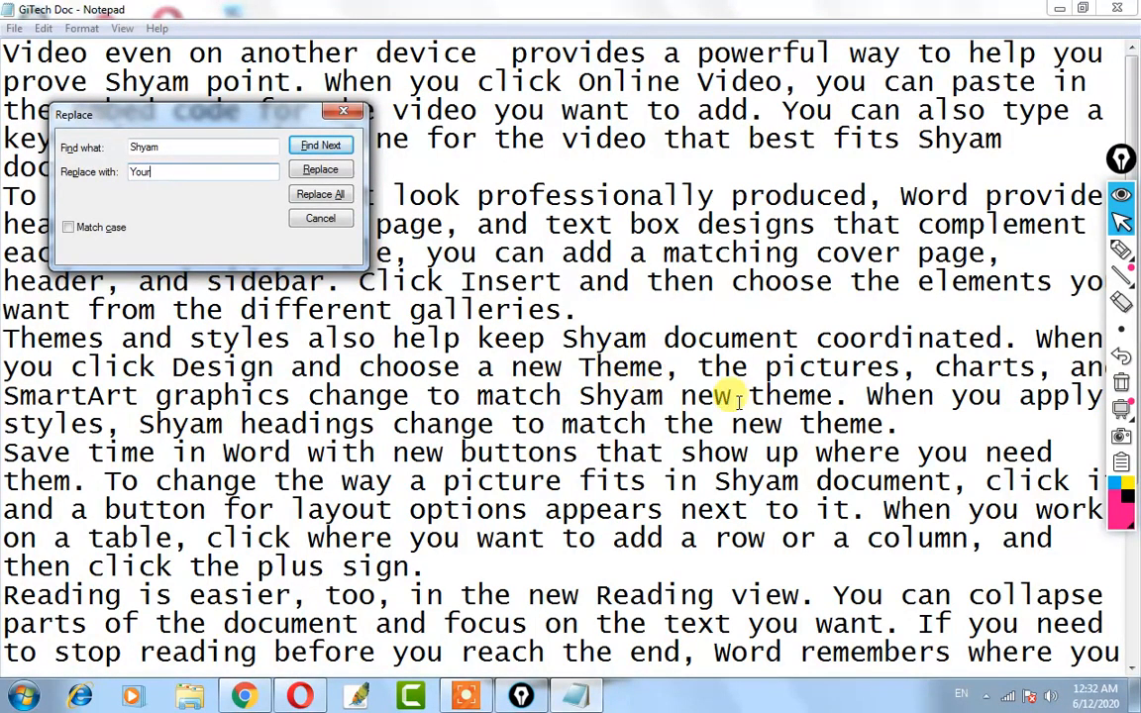
click(307, 196)
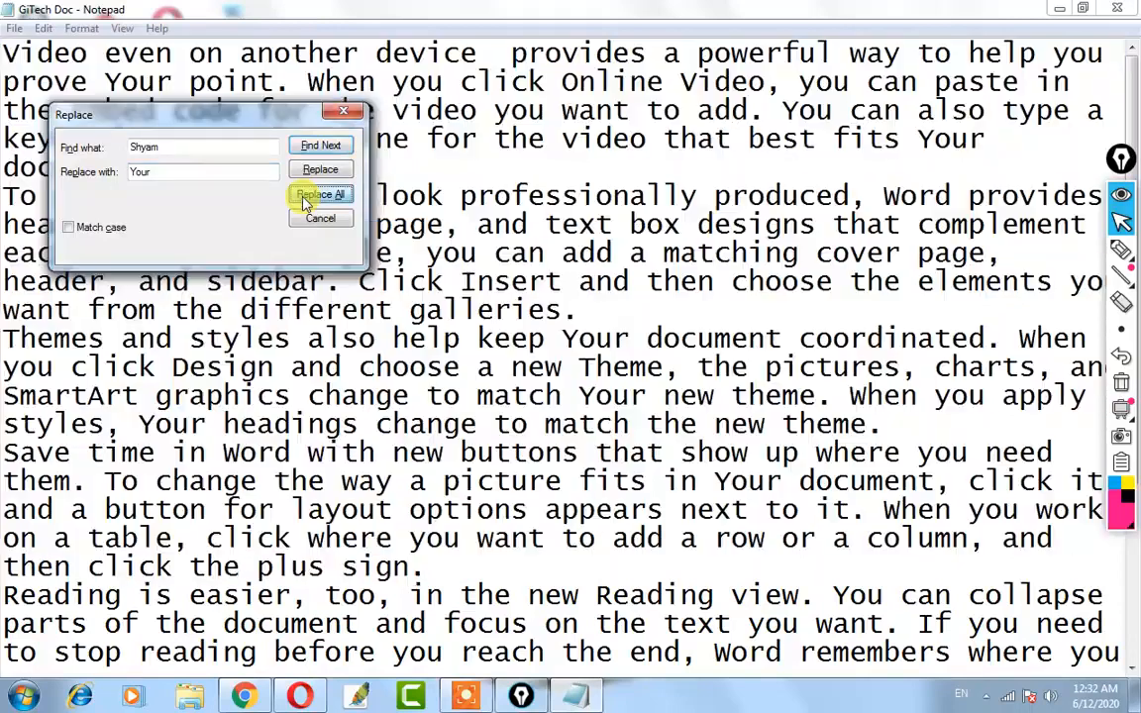
click(332, 222)
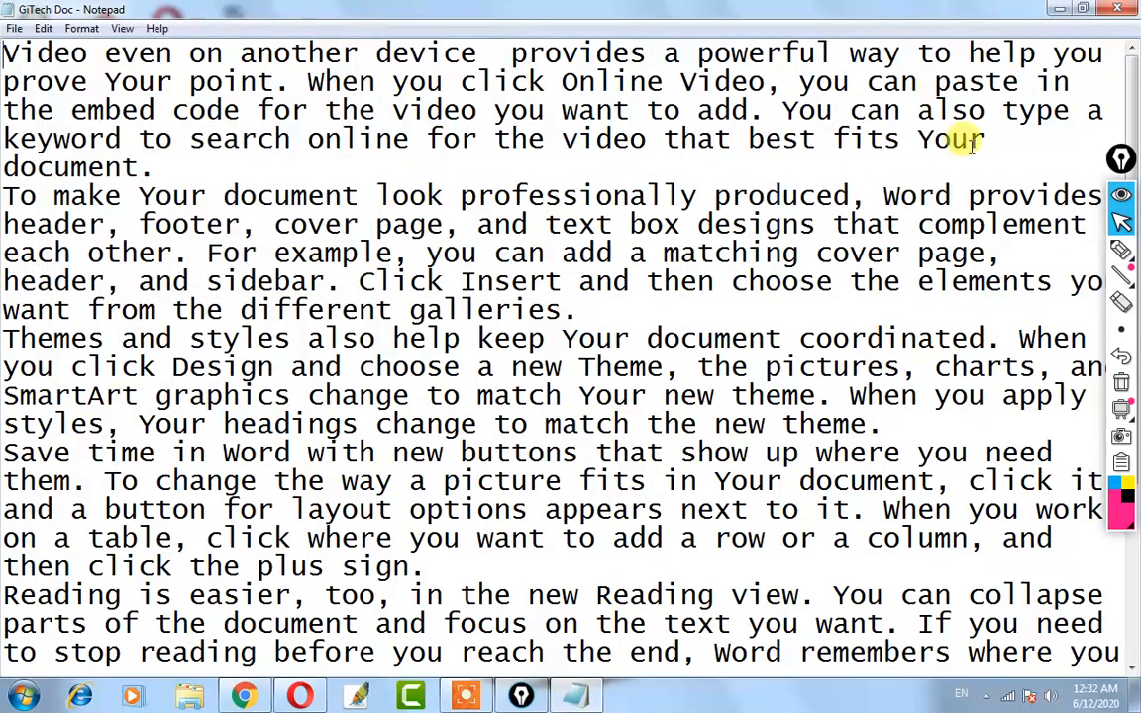
Highlight the word "Your" at its places in the first and second paragraphs in turn.
drag(986, 140, 922, 139)
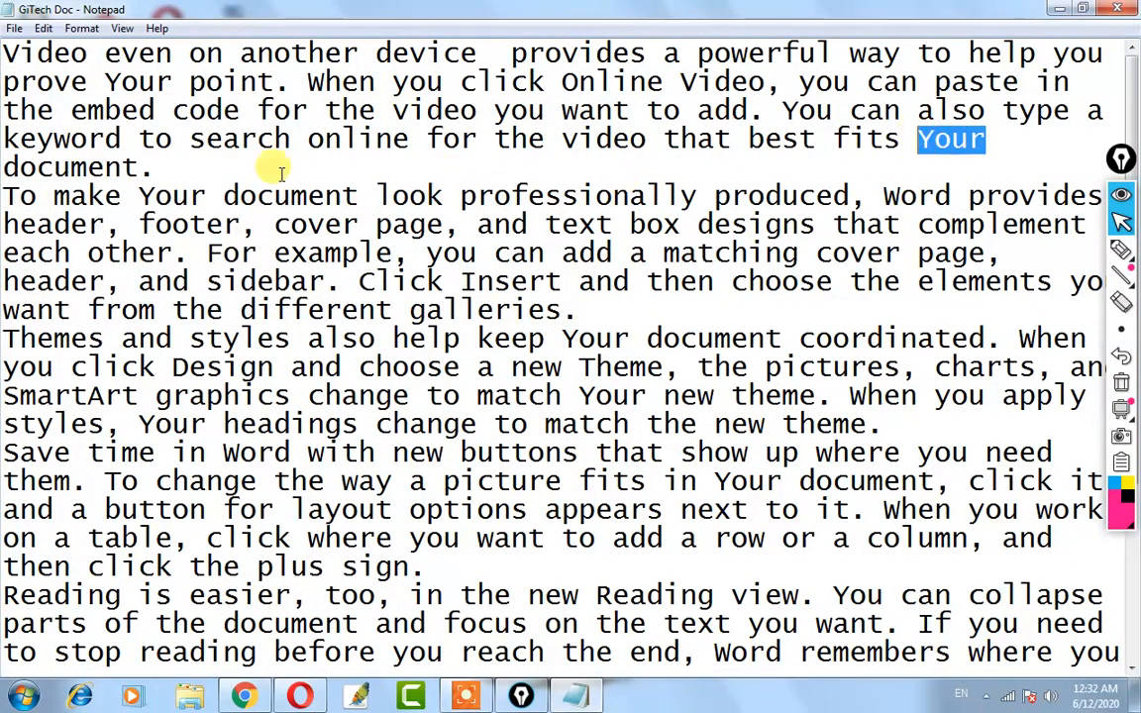
click(194, 195)
drag(197, 196, 137, 173)
drag(105, 81, 175, 82)
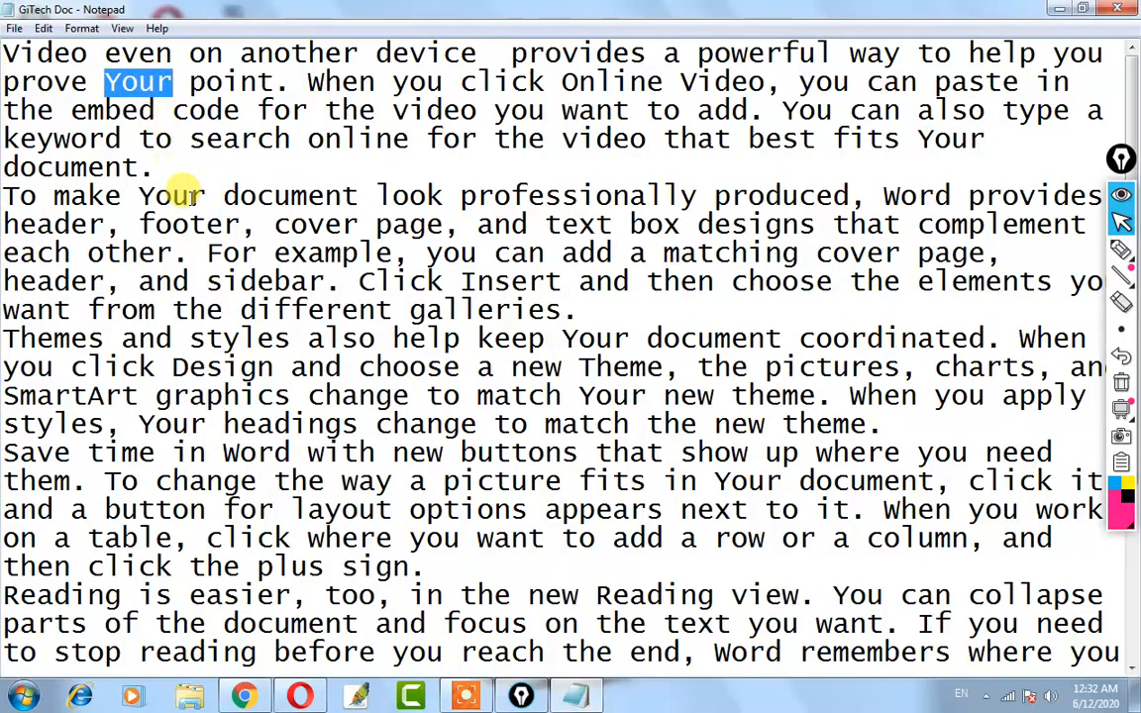
drag(206, 195, 139, 195)
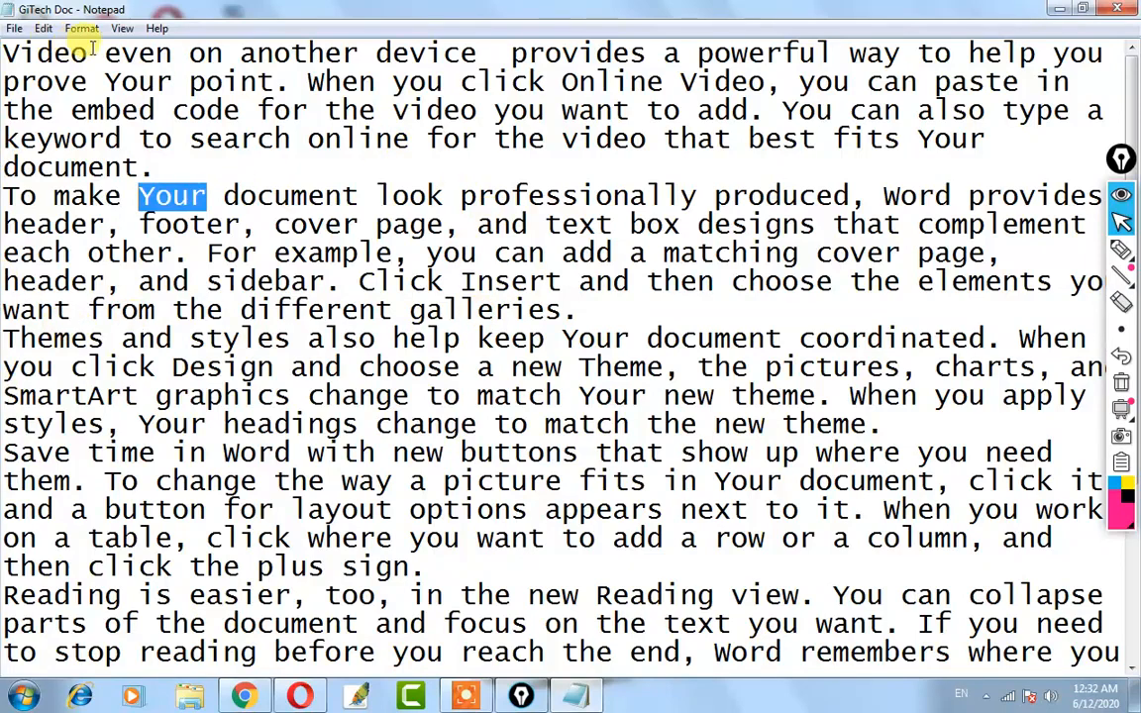
View the Edit commands, highlight the opening words, "the embed code" and part of "other" in turn, and clear the selection.
click(44, 28)
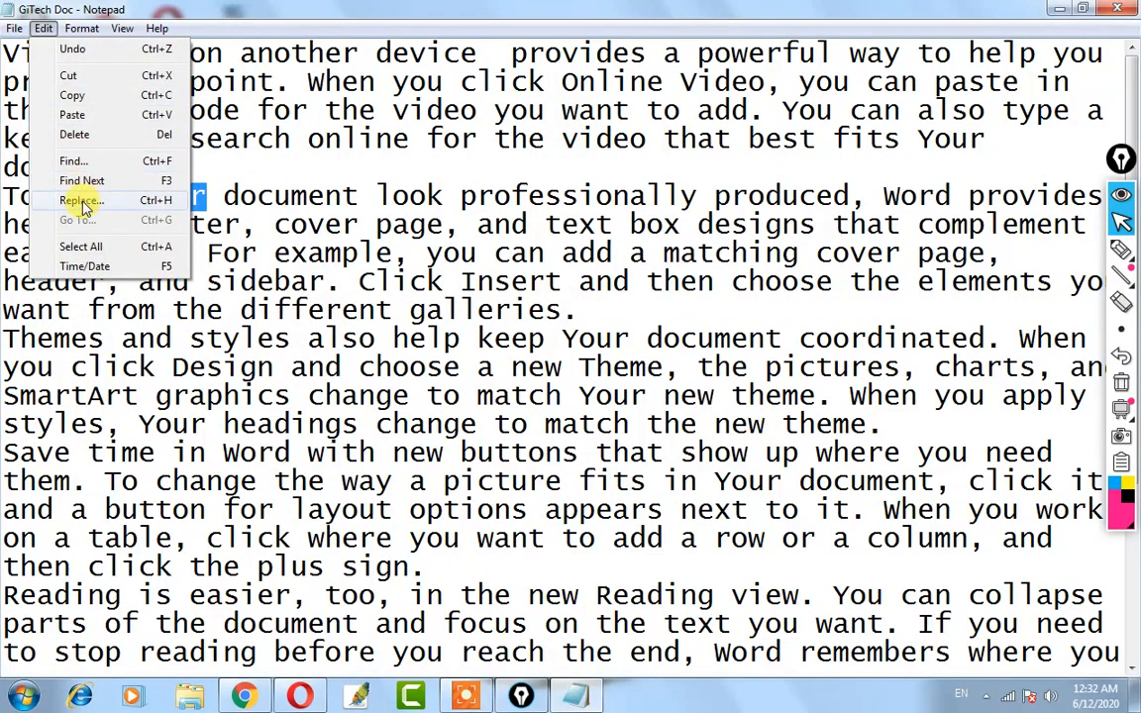
click(222, 226)
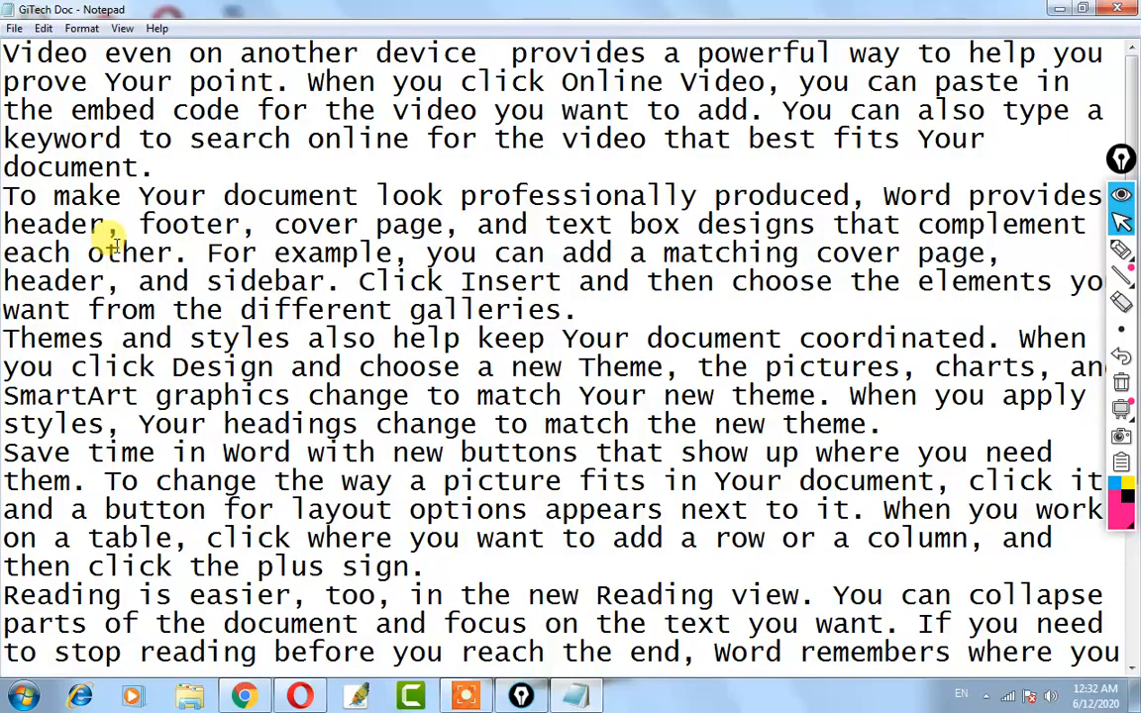
drag(3, 53, 324, 52)
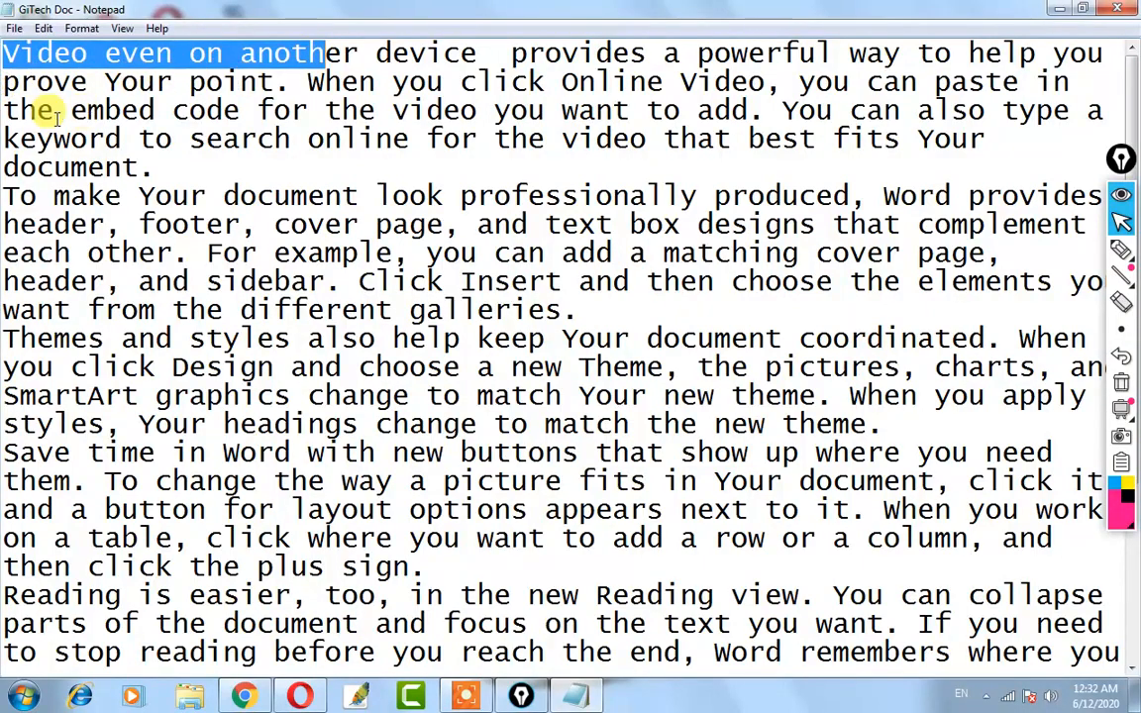
drag(3, 110, 239, 110)
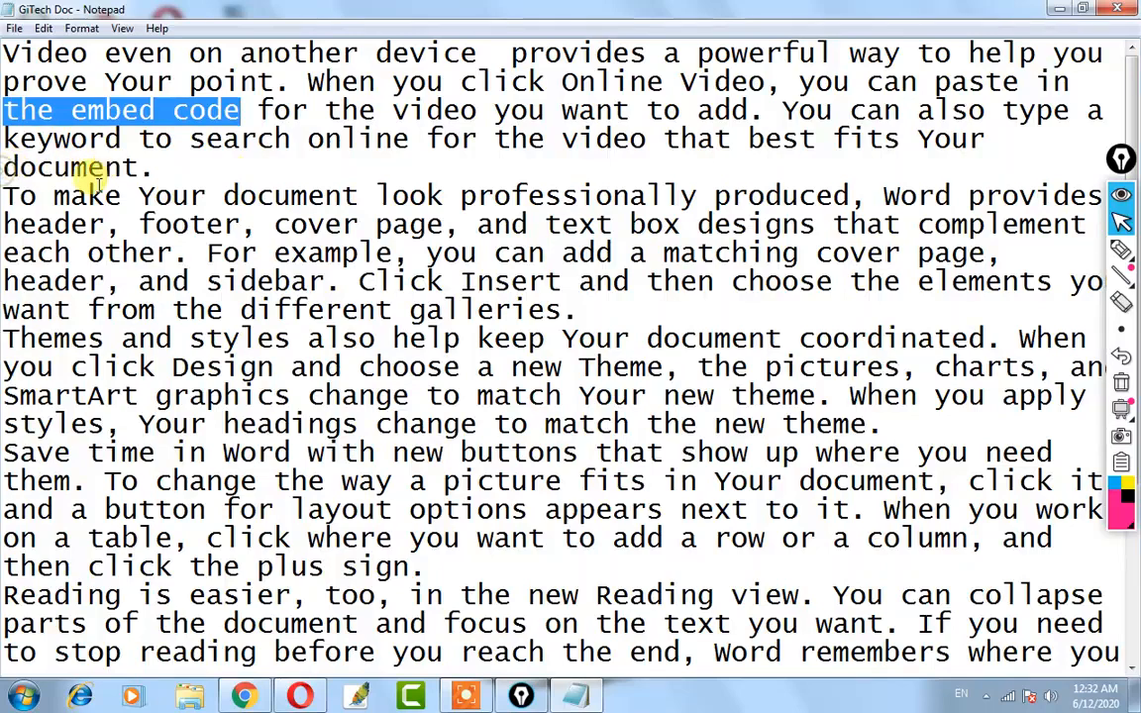
click(105, 252)
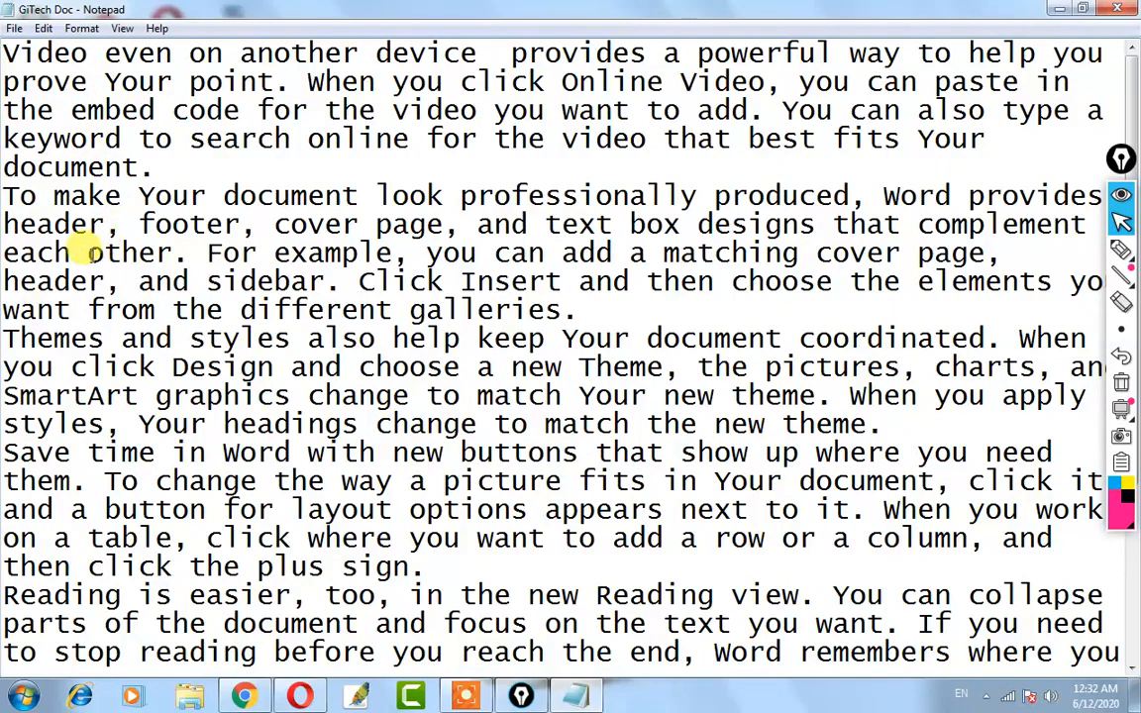
drag(87, 253, 156, 254)
click(75, 255)
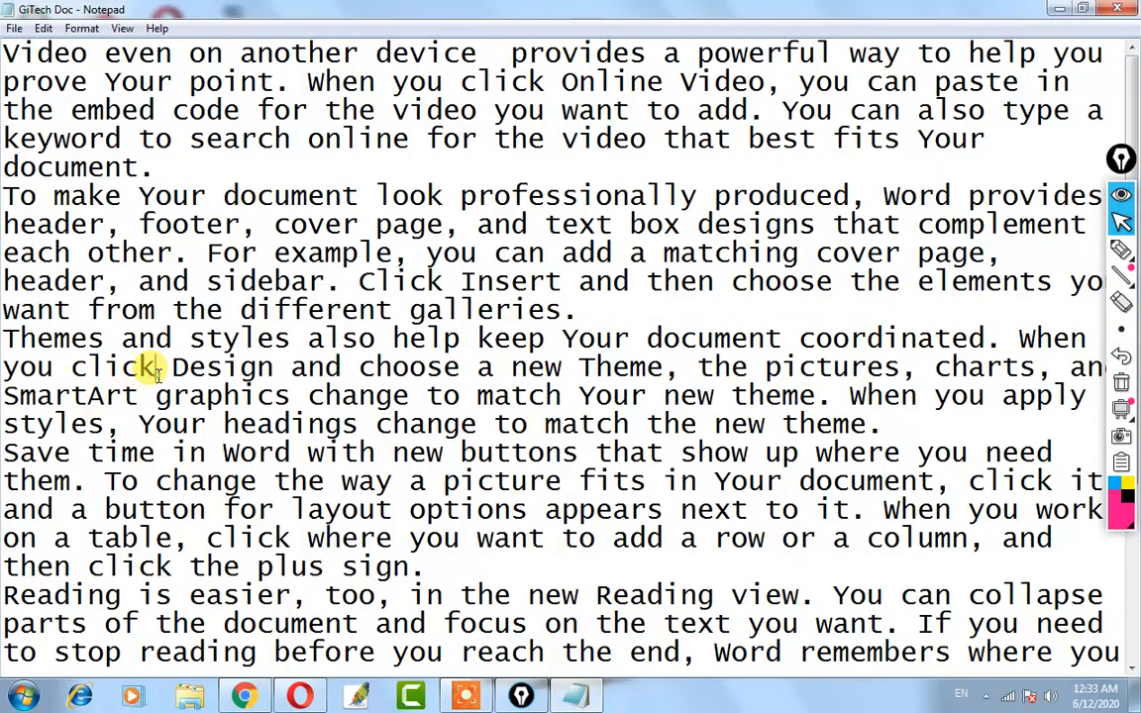
Review the Edit commands again without choosing one, and turn off Word Wrap for the document.
click(43, 29)
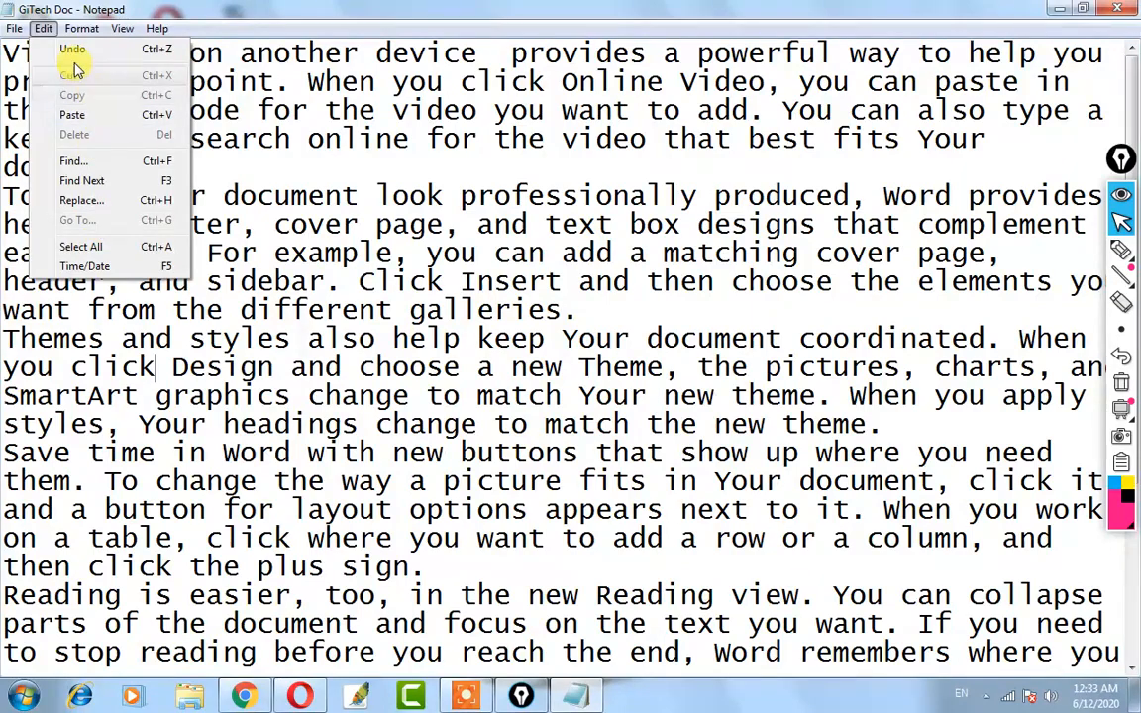
click(254, 342)
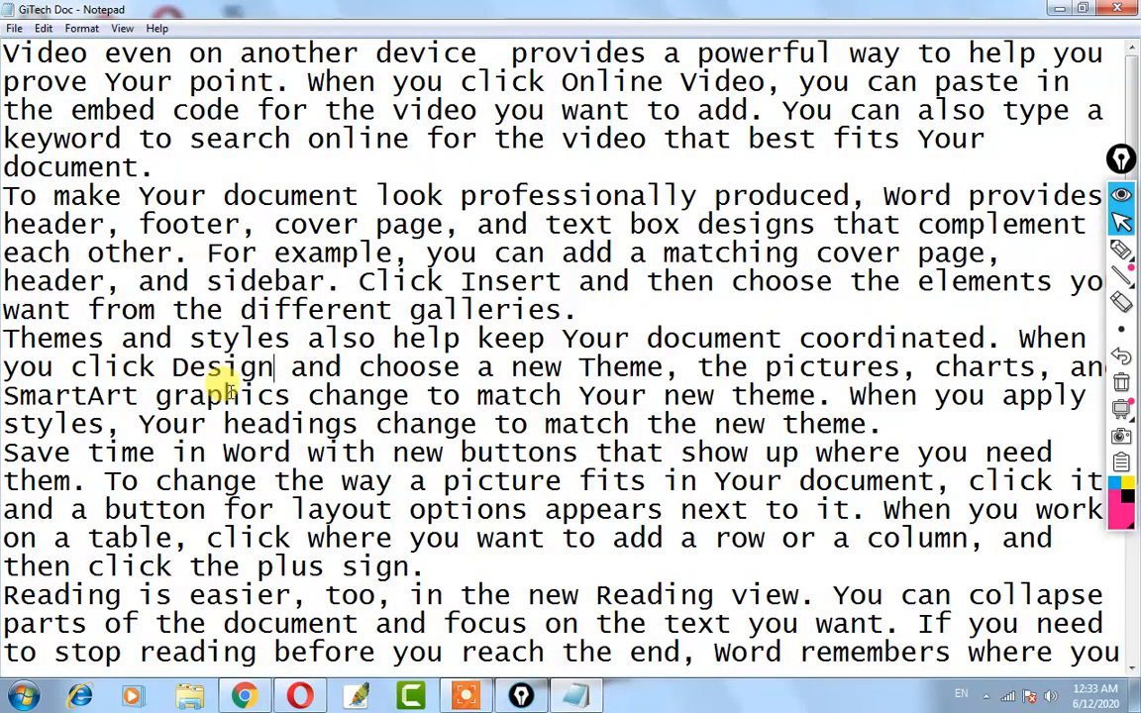
click(79, 29)
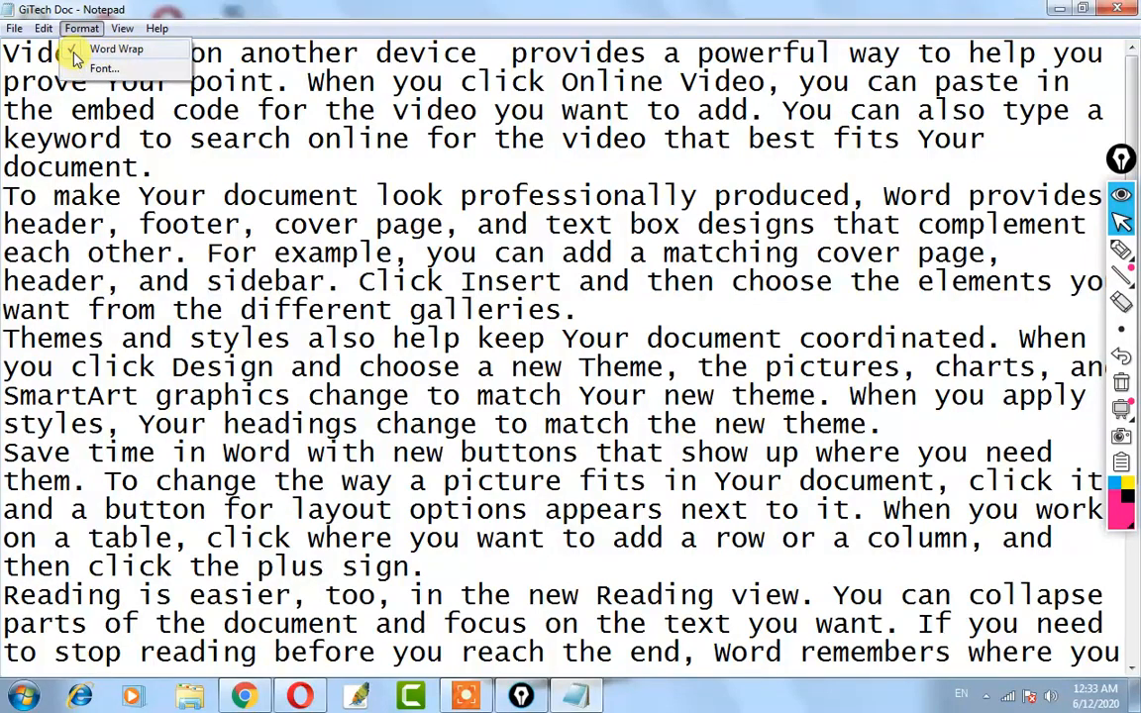
click(76, 52)
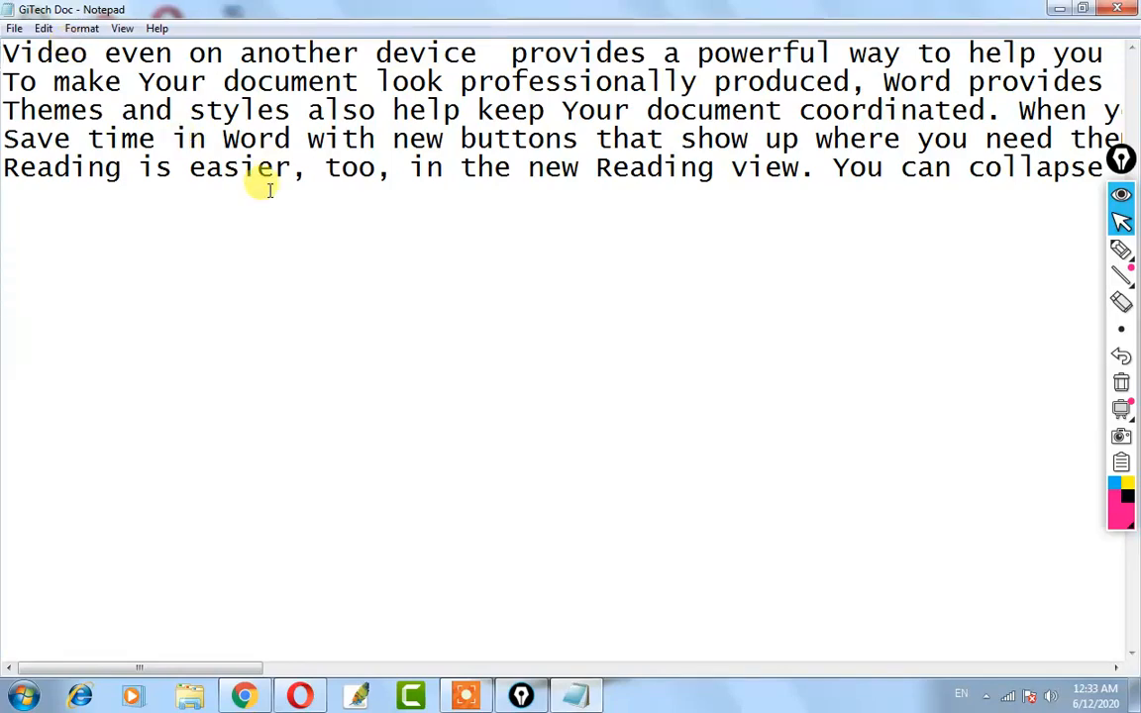
Highlight the unwrapped first line from its start through "Online Video", return to the line's beginning and clear the selection.
scroll(318, 344, right, 5)
scroll(320, 346, left, 5)
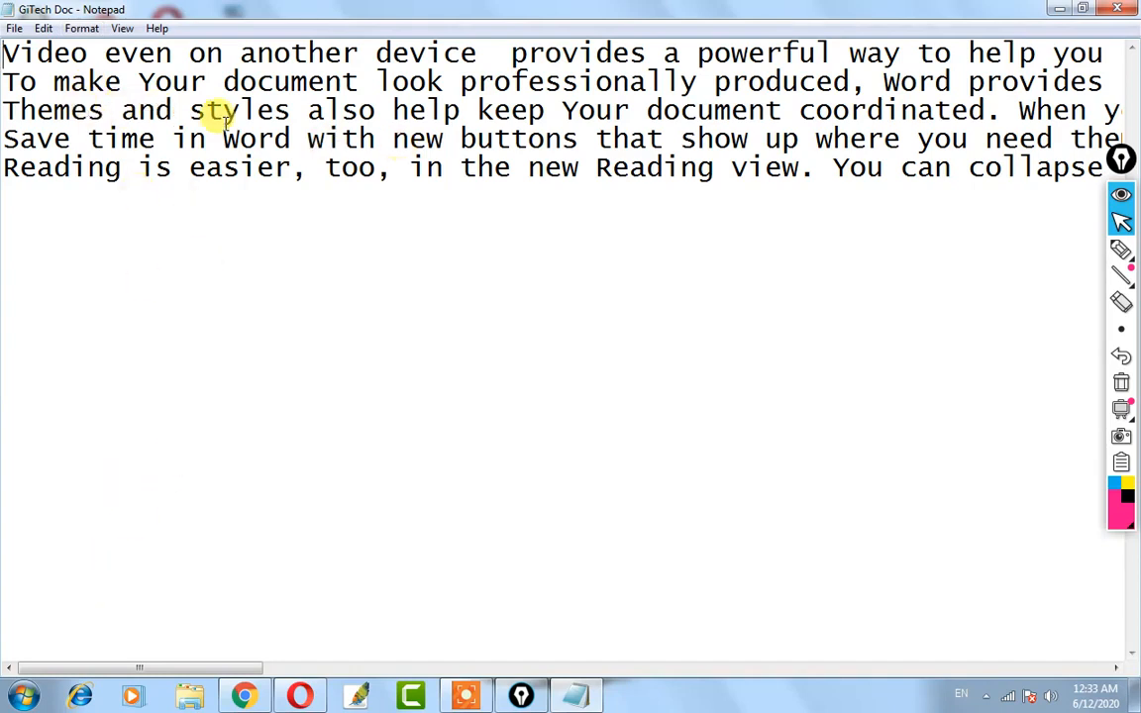
drag(3, 51, 1139, 58)
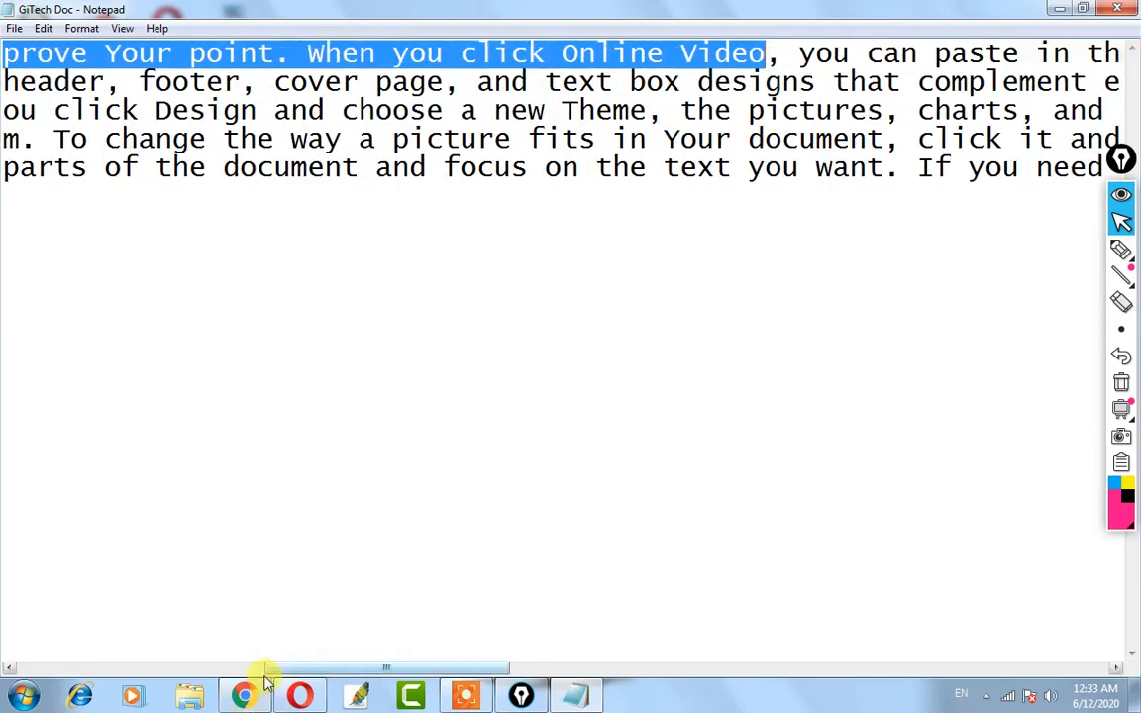
drag(267, 667, 12, 683)
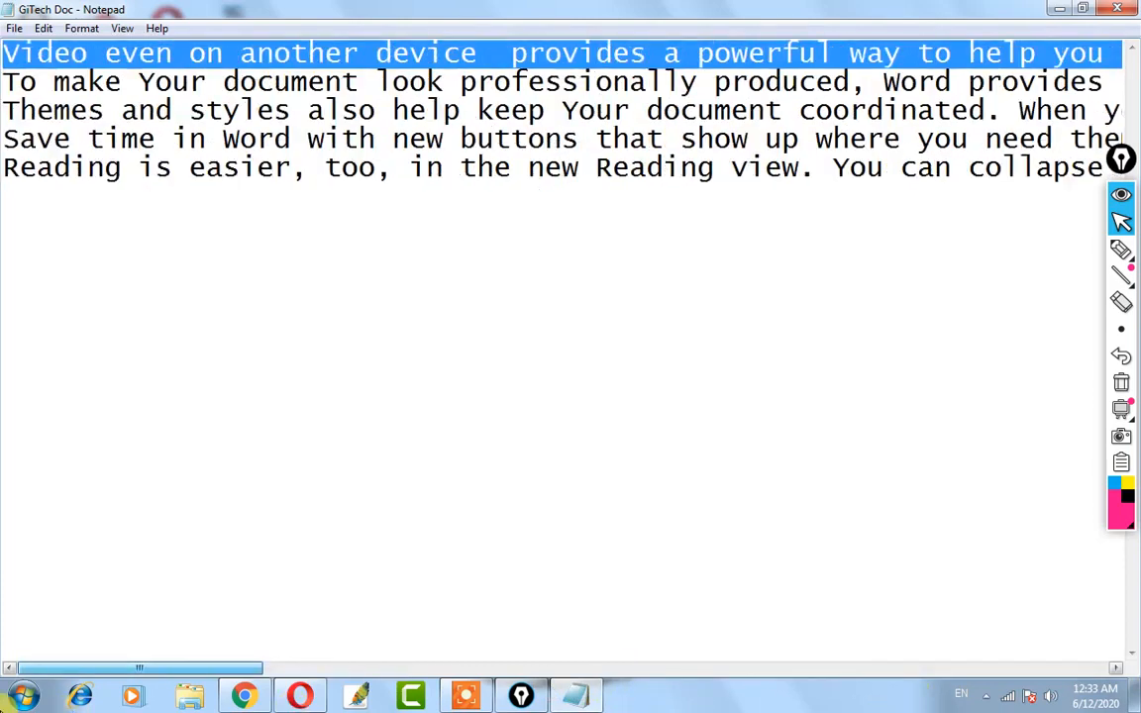
click(156, 147)
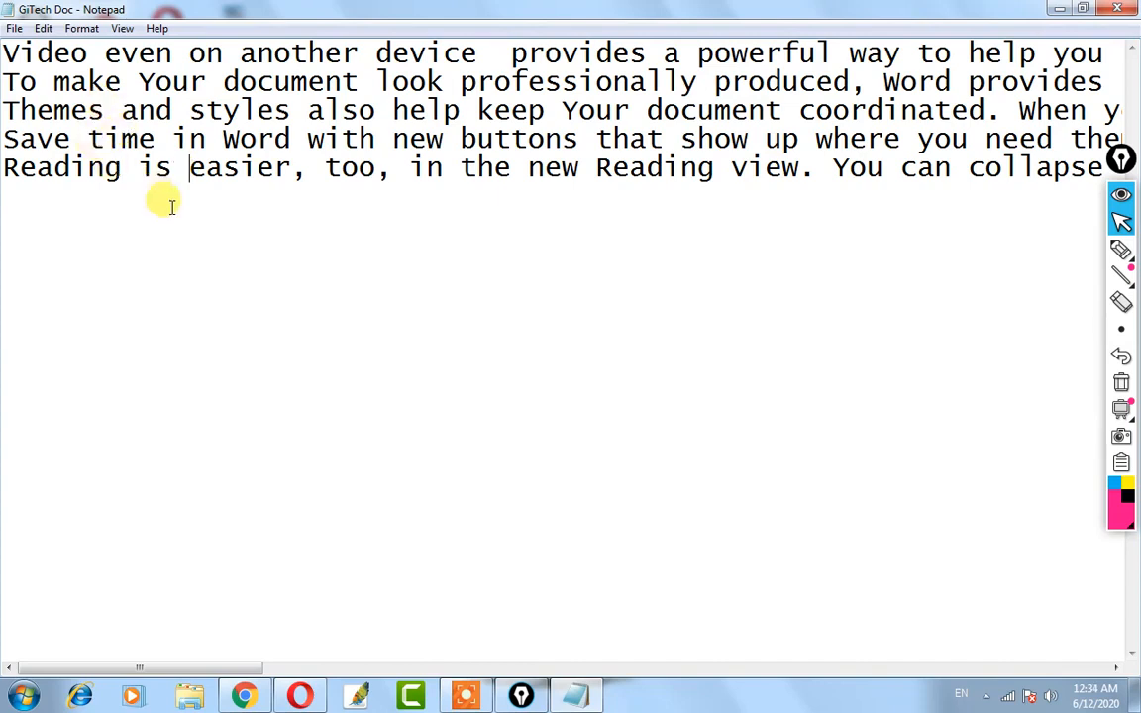
Use Go To to move the cursor to line 1 of the document.
click(43, 28)
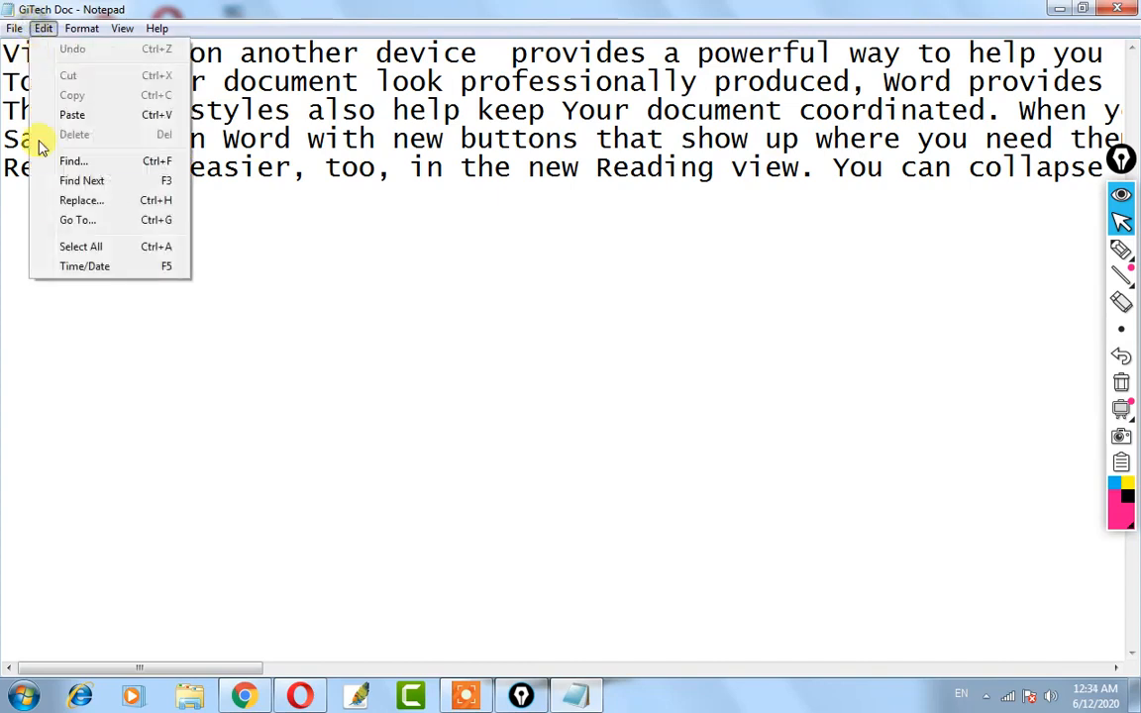
click(73, 222)
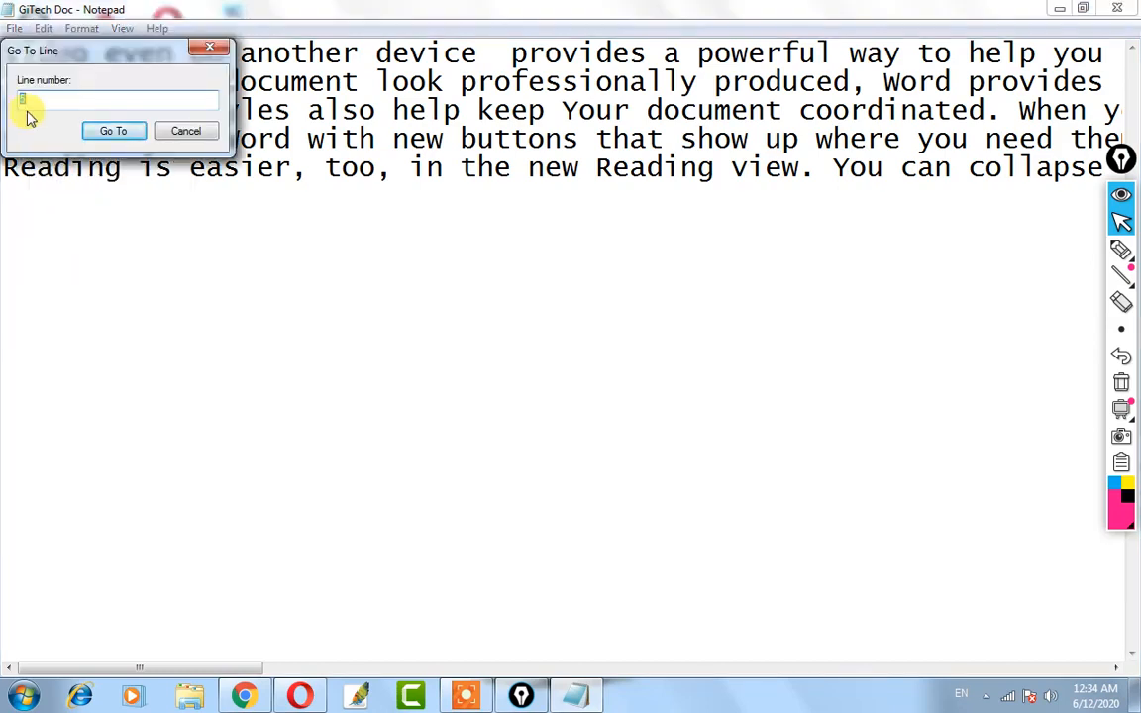
click(112, 131)
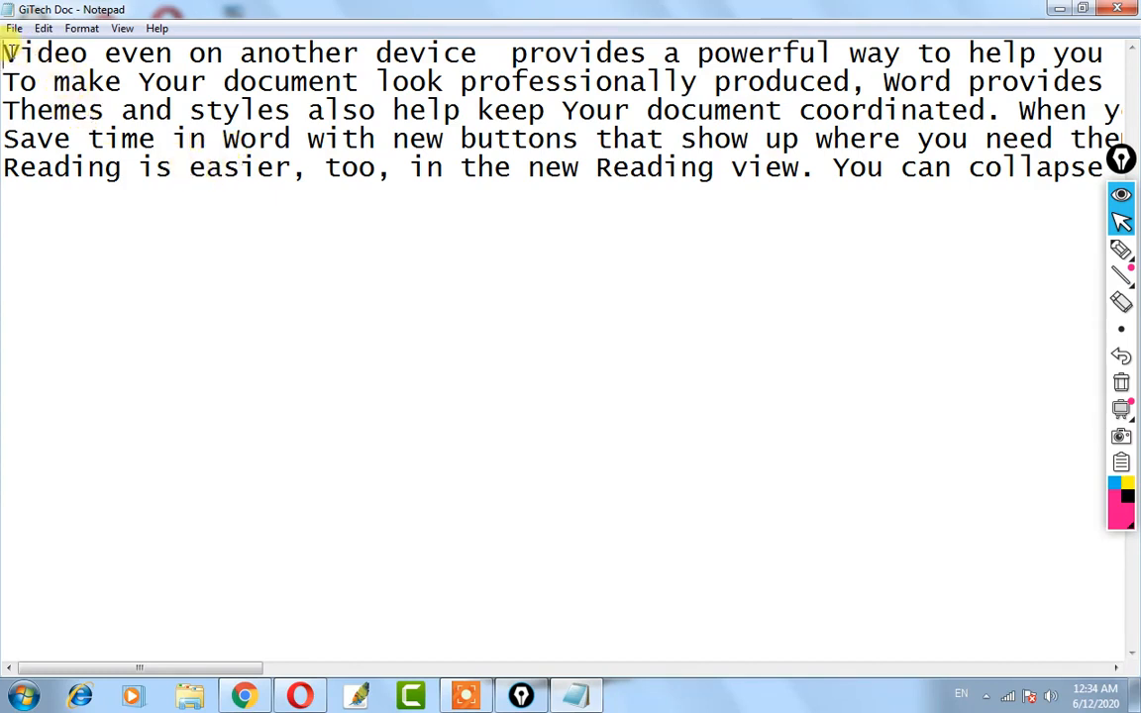
Use Go To again to move the cursor to line 4, keeping the dialog clear of the text.
key(ctrl+g)
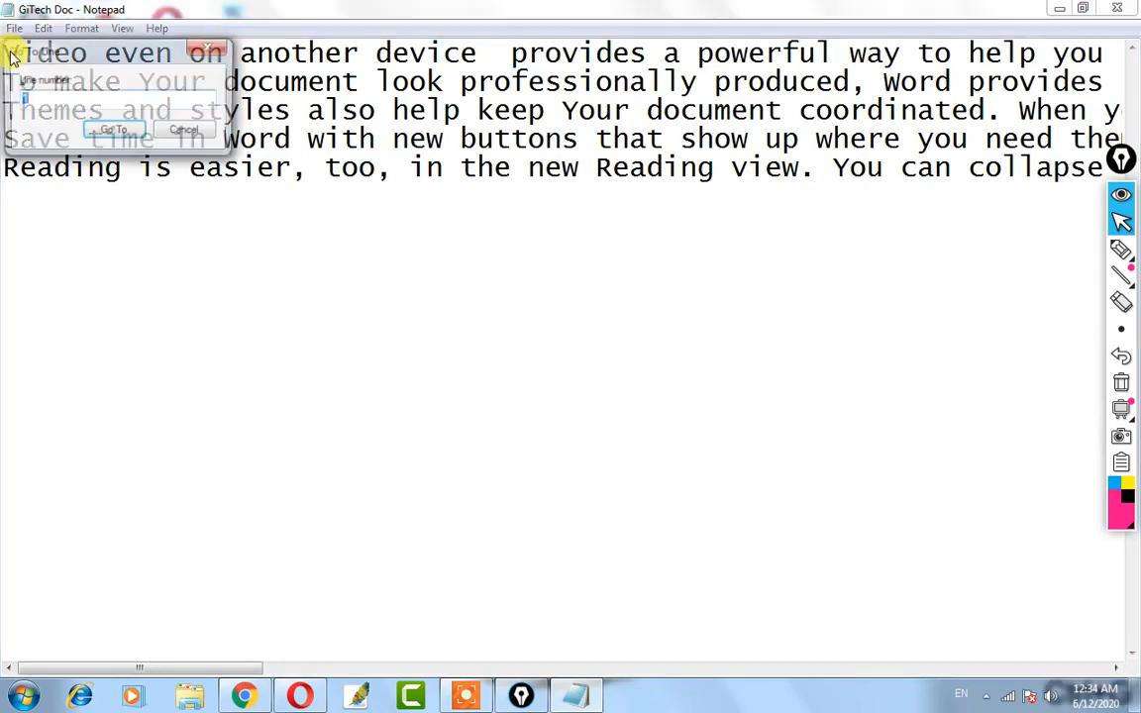
drag(61, 49, 198, 209)
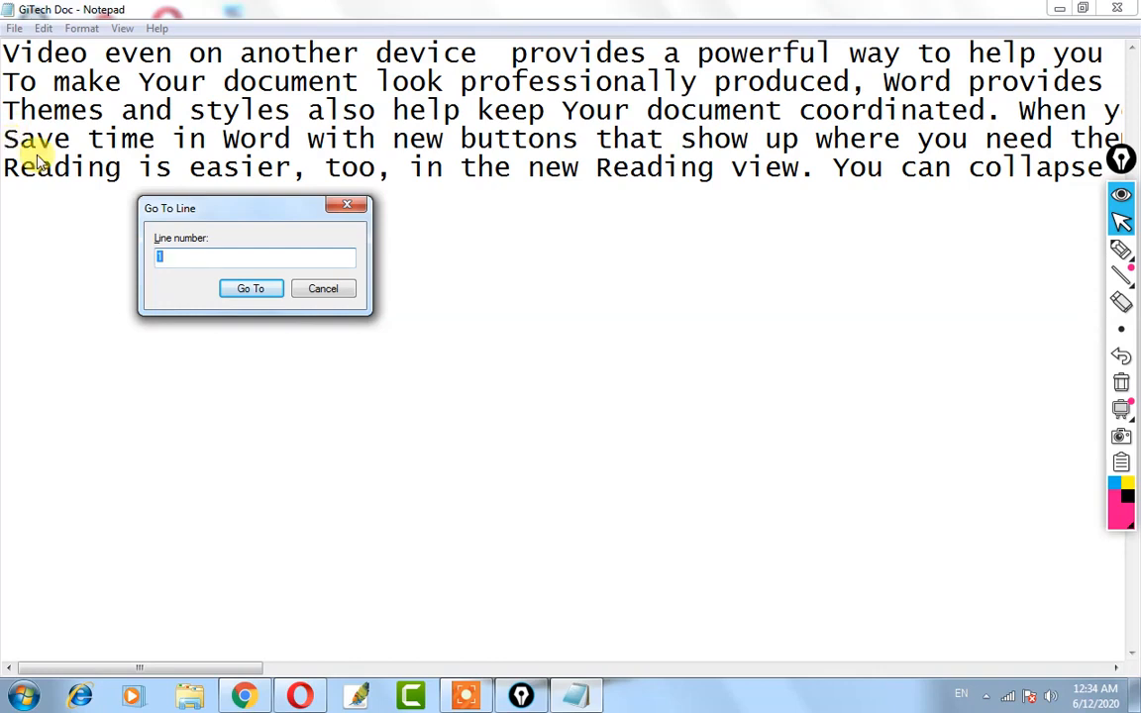
text(4)
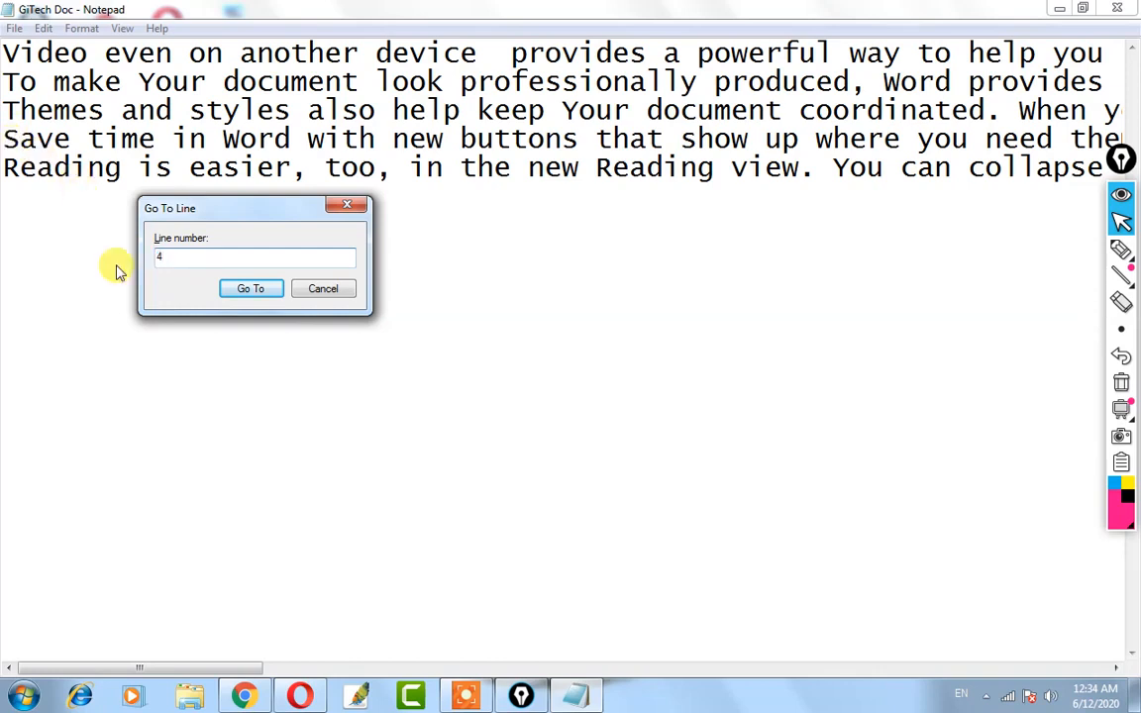
click(238, 289)
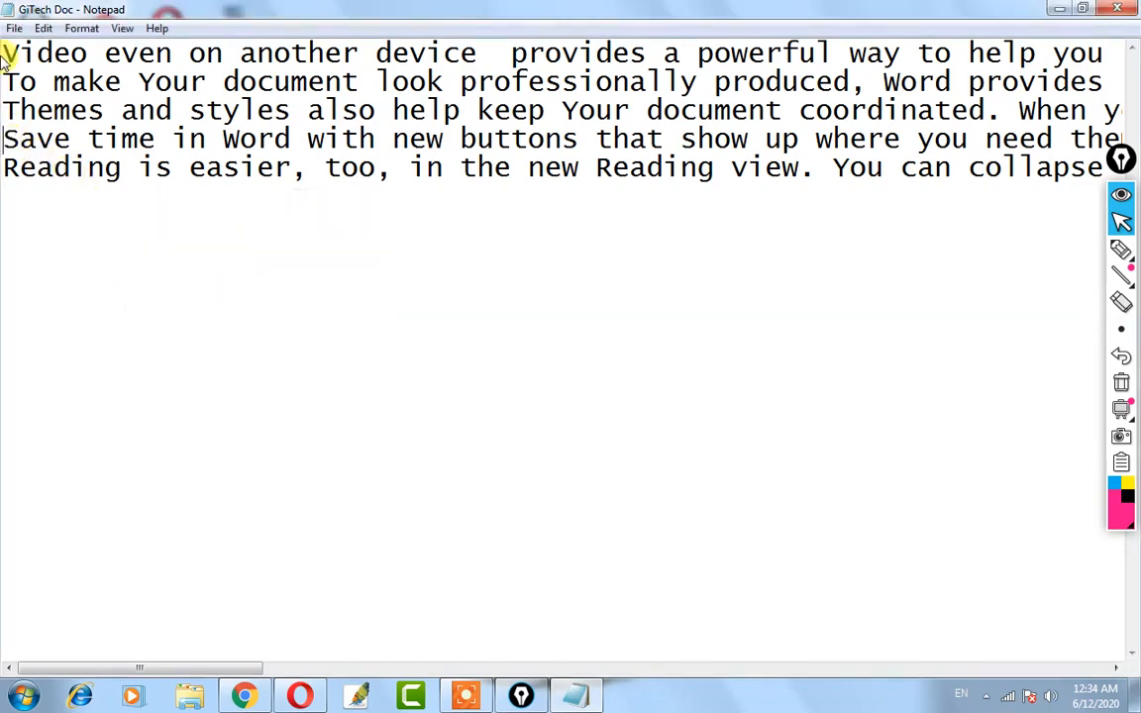
click(9, 115)
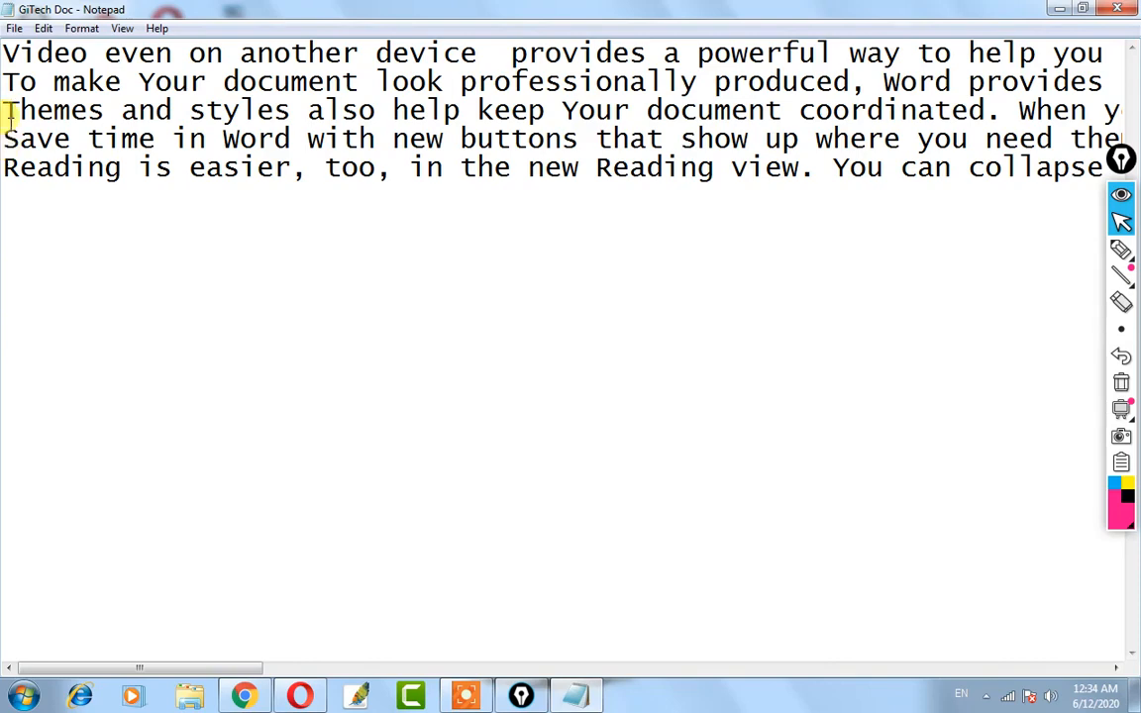
Turn Word Wrap back on for the document and review the Edit commands without choosing one.
click(81, 27)
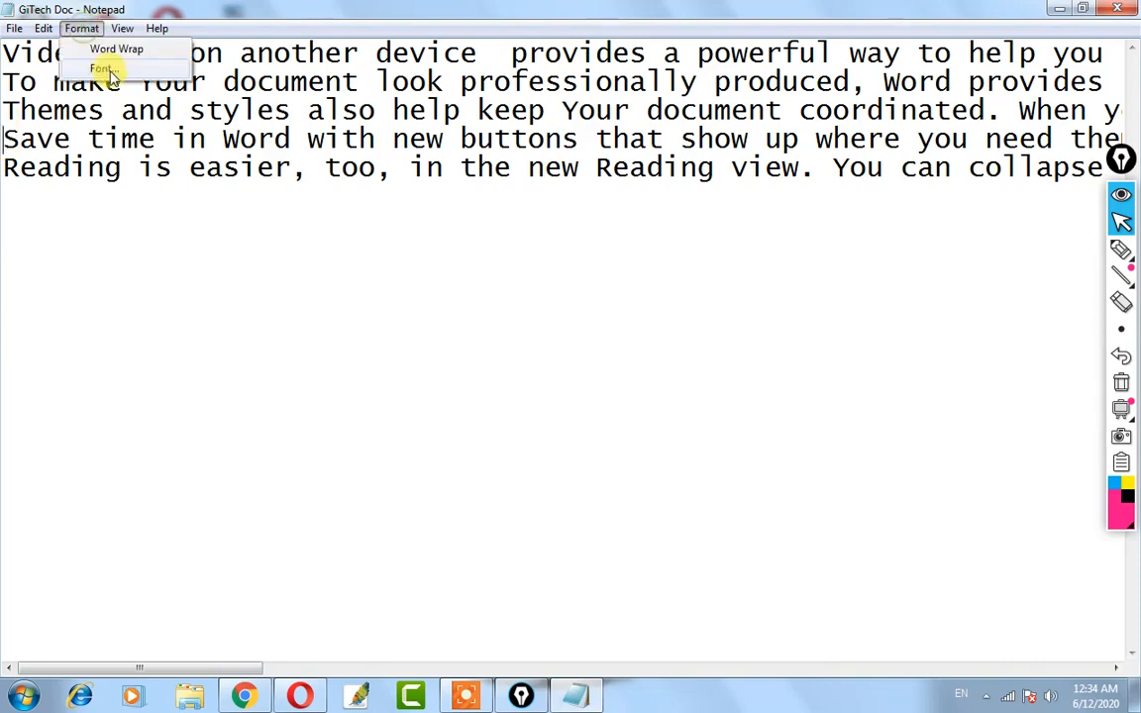
click(103, 51)
click(43, 28)
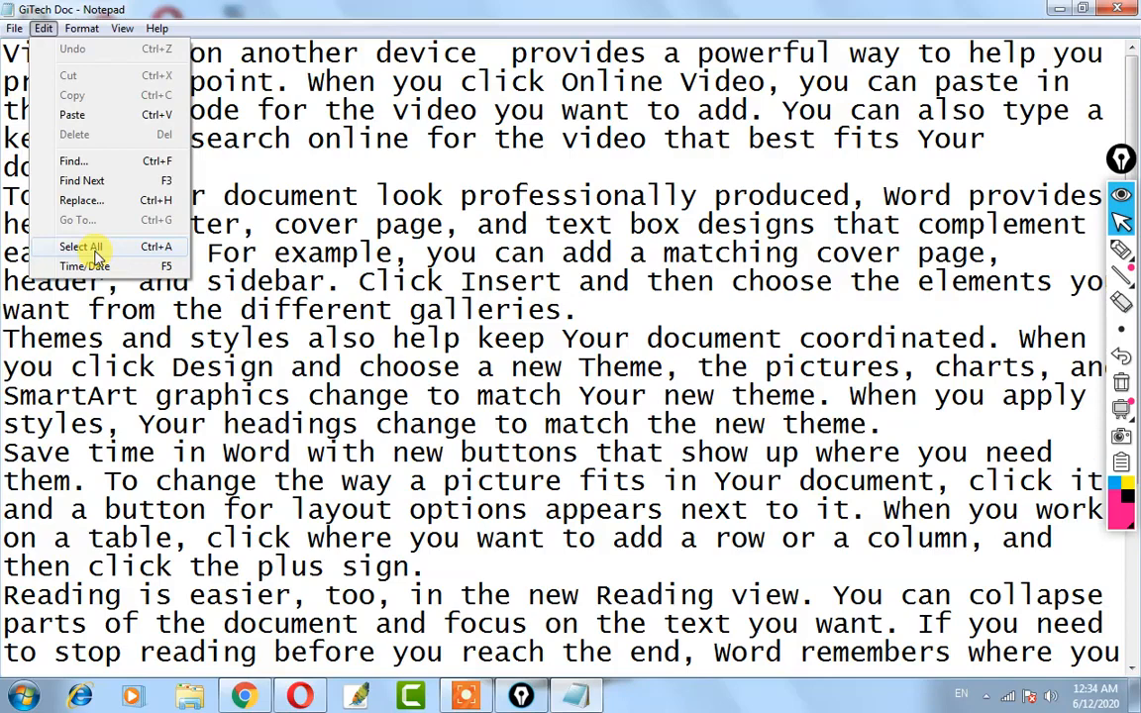
click(213, 243)
Highlight parts of the second paragraph and larger passages from the document's start by hand, clearing the selection each time.
drag(139, 195, 560, 228)
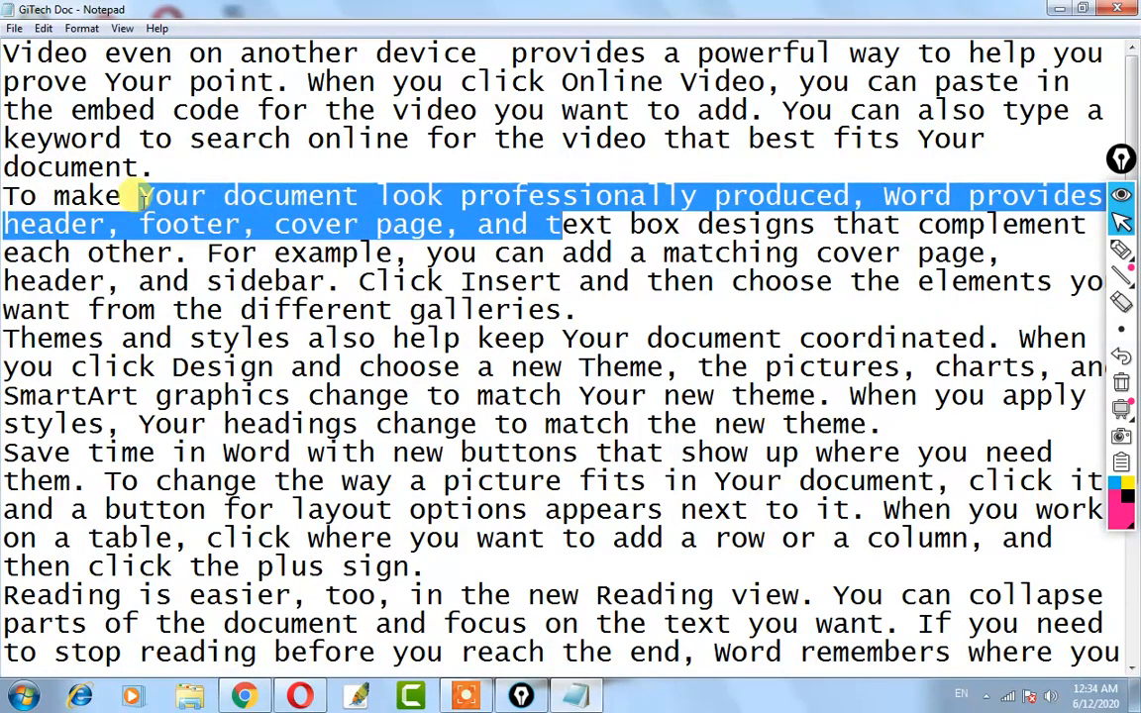
drag(139, 195, 358, 224)
click(359, 224)
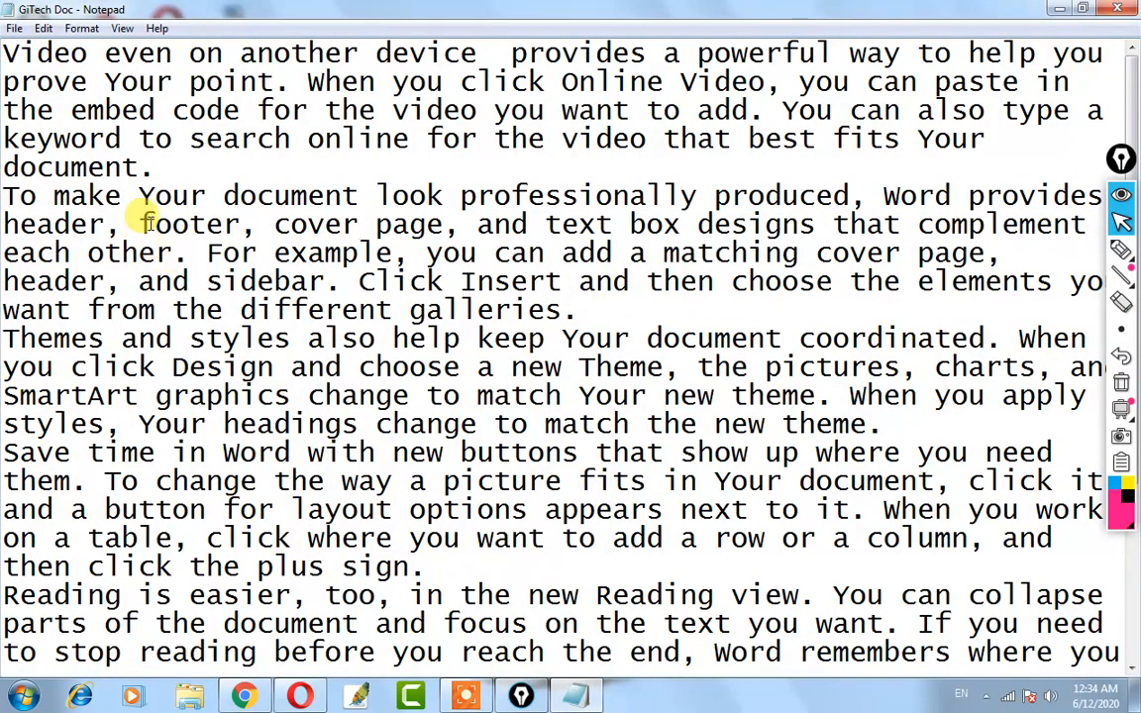
drag(6, 166, 178, 224)
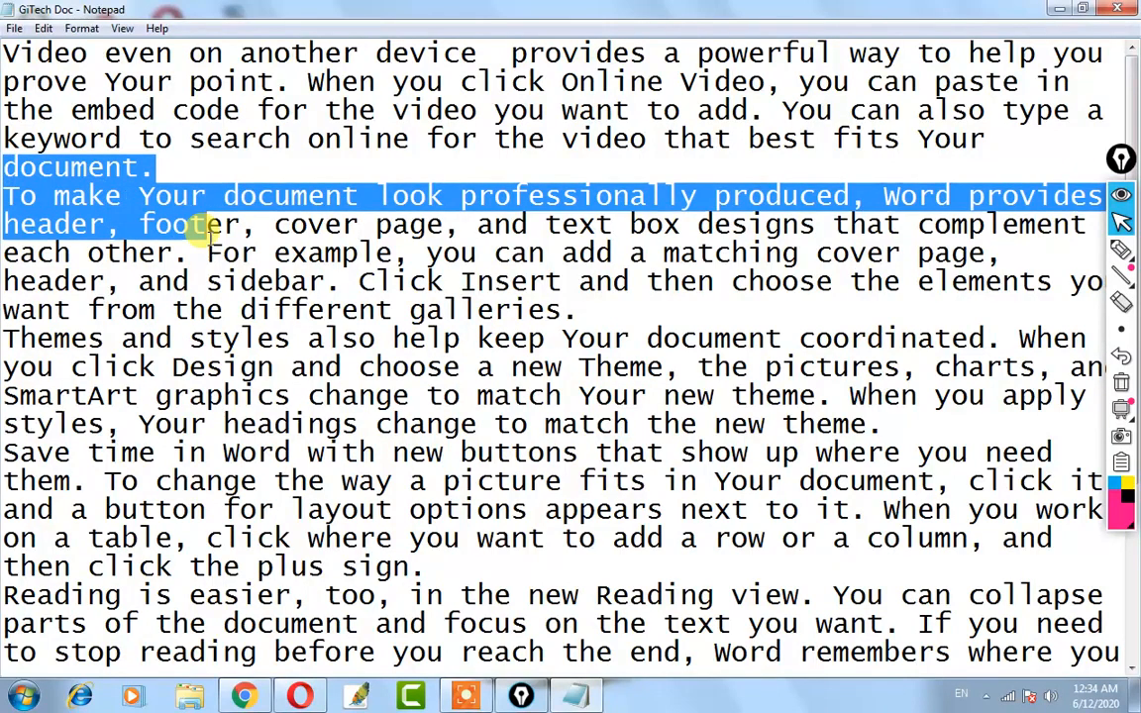
click(250, 279)
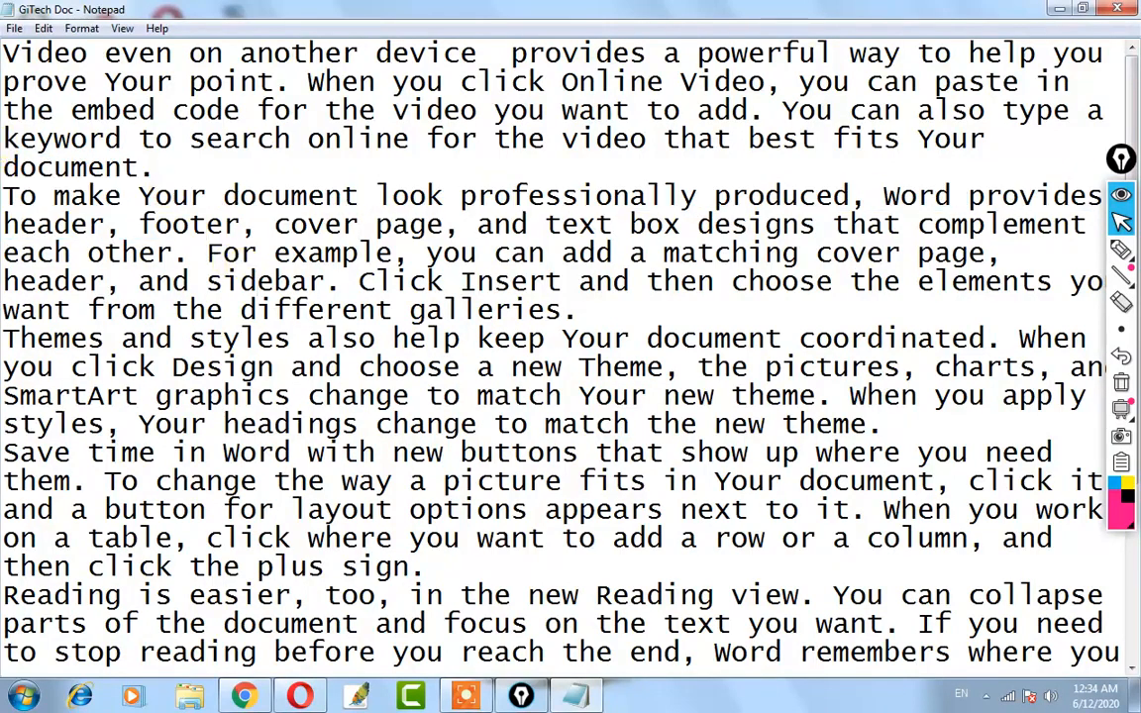
drag(4, 55, 834, 584)
click(483, 454)
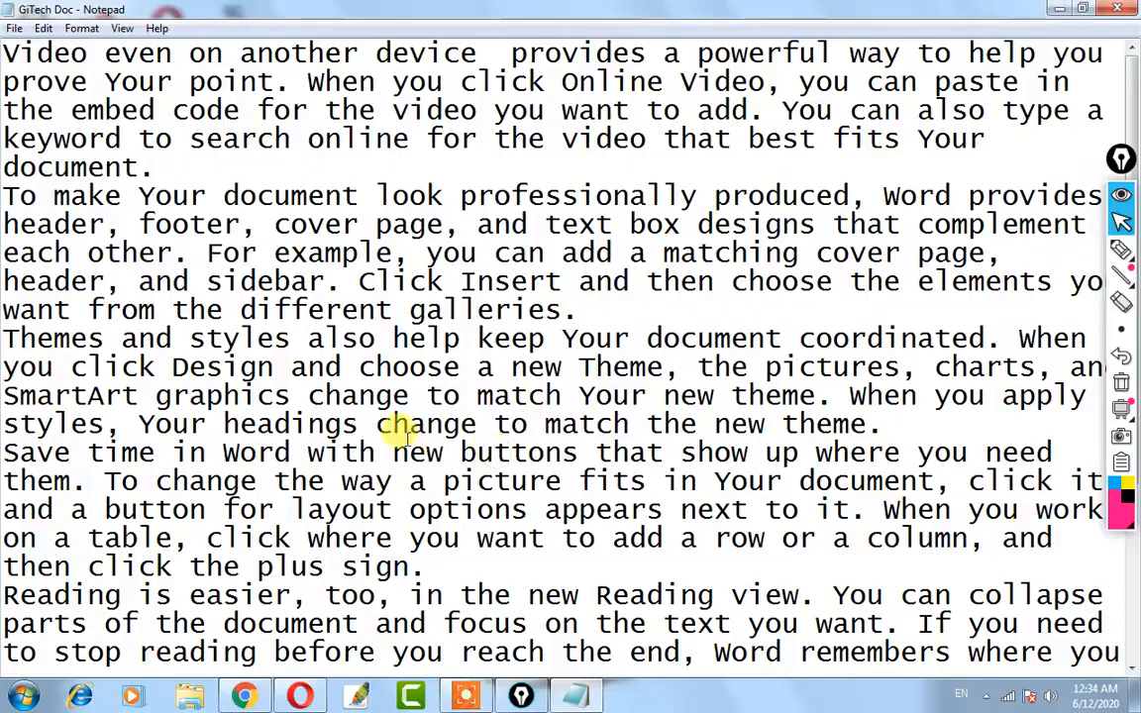
drag(3, 50, 528, 501)
click(528, 500)
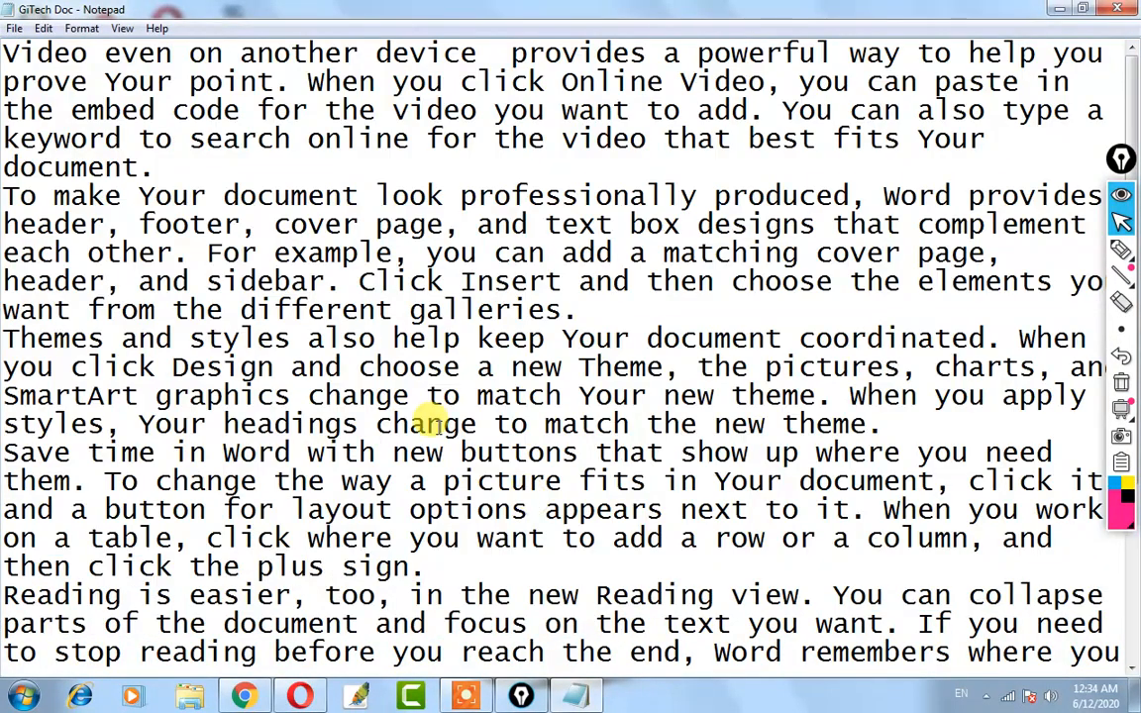
Select the whole document text with Select All, return to its beginning and clear the selection.
click(42, 27)
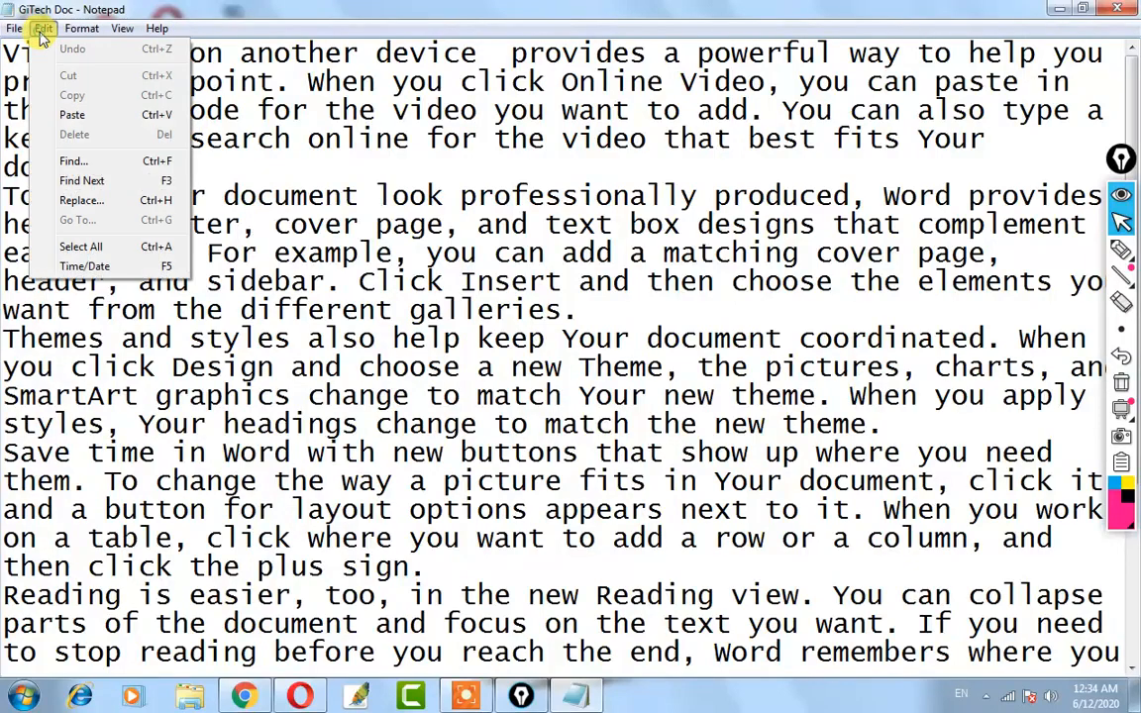
click(84, 248)
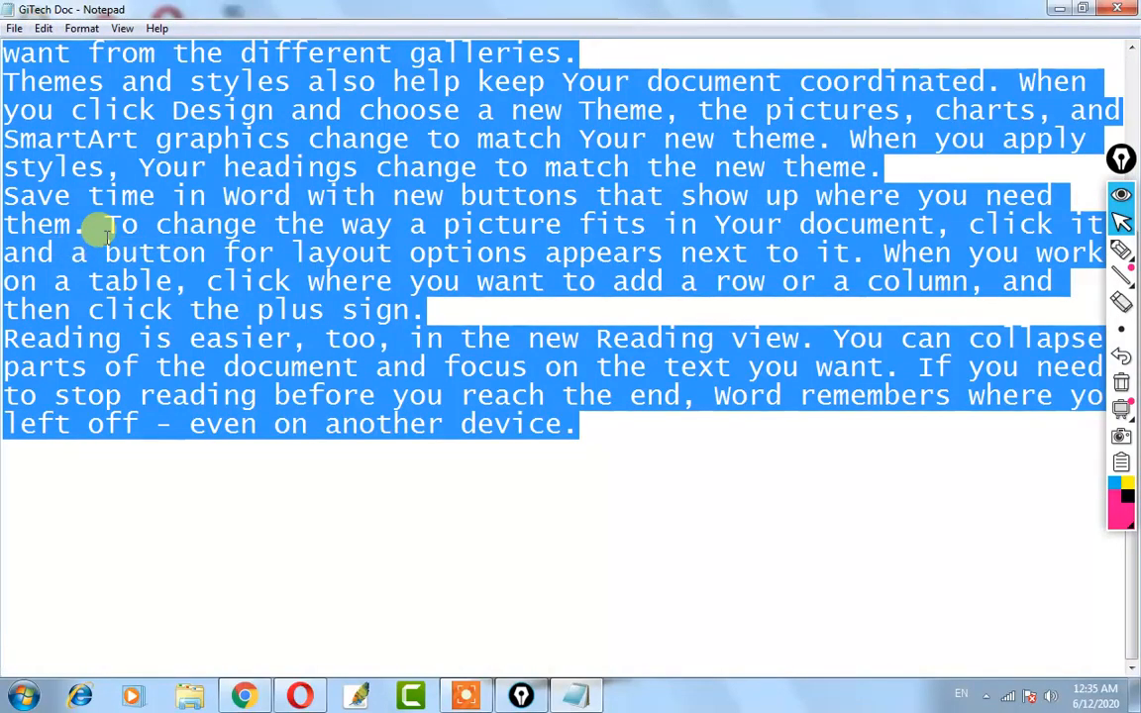
scroll(97, 229, up, 3)
click(168, 225)
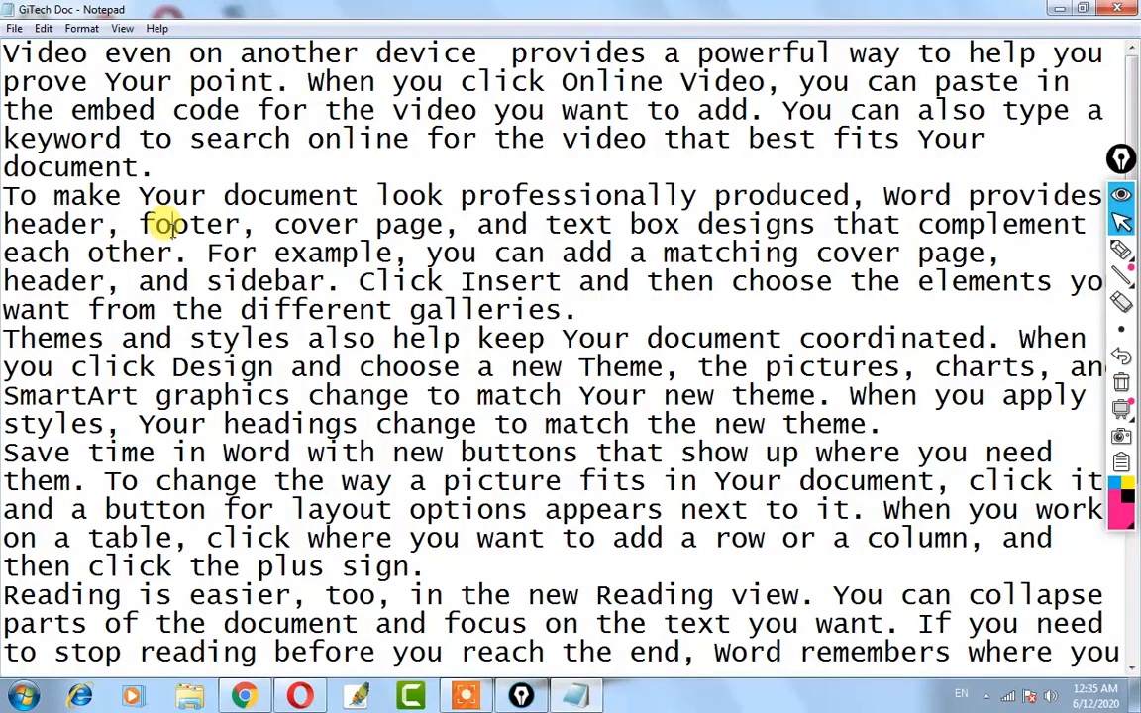
Select and delete the entire document text, undo the deletion and clear the selection.
key(ctrl+a)
scroll(168, 225, up, 5)
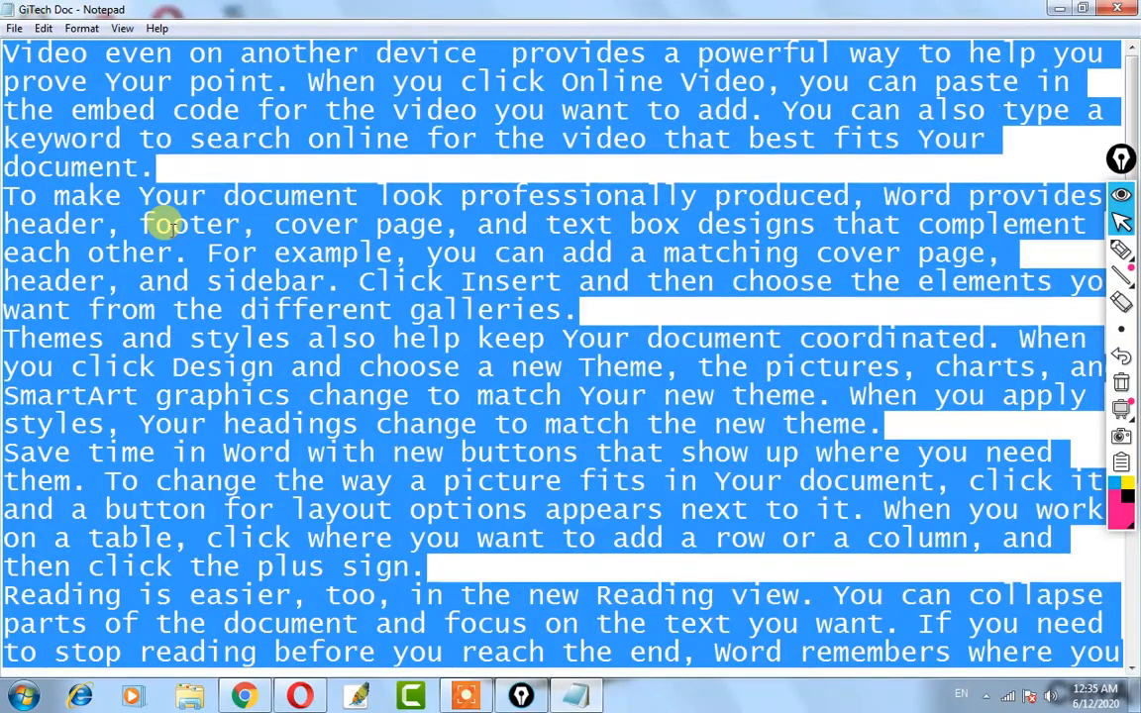
key(Delete)
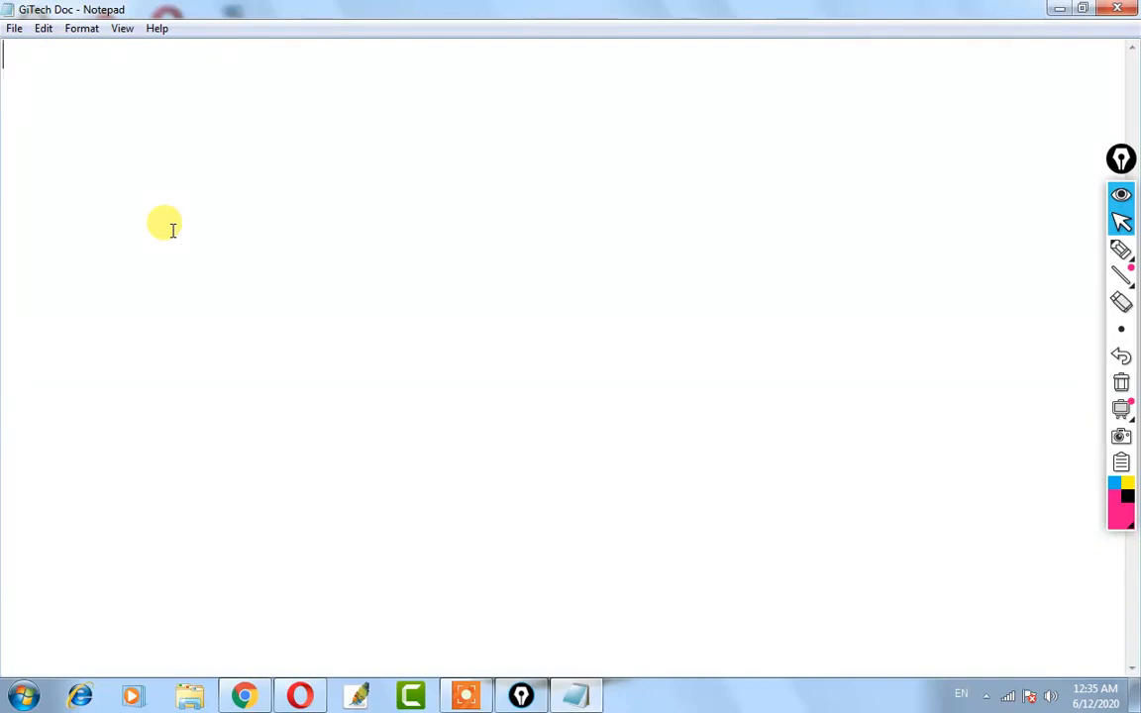
key(ctrl+z)
scroll(170, 228, up, 3)
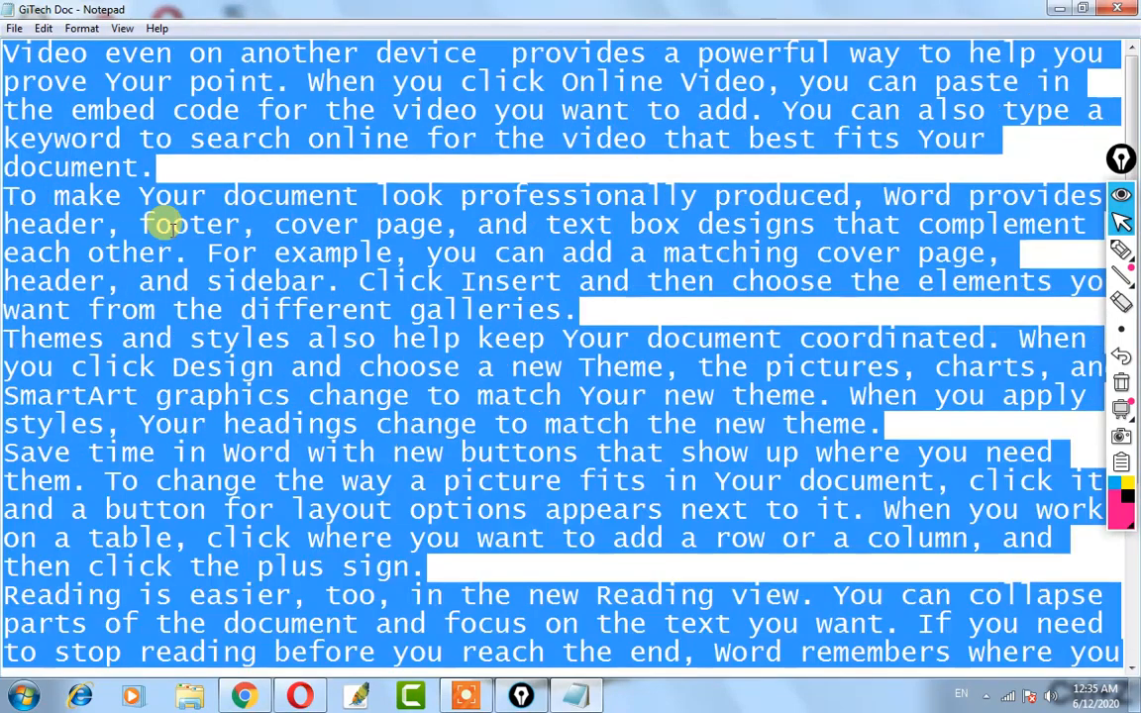
click(69, 63)
Leave a blank line after the last paragraph, insert the current time and date below it, and briefly highlight the inserted stamp.
scroll(149, 242, down, 3)
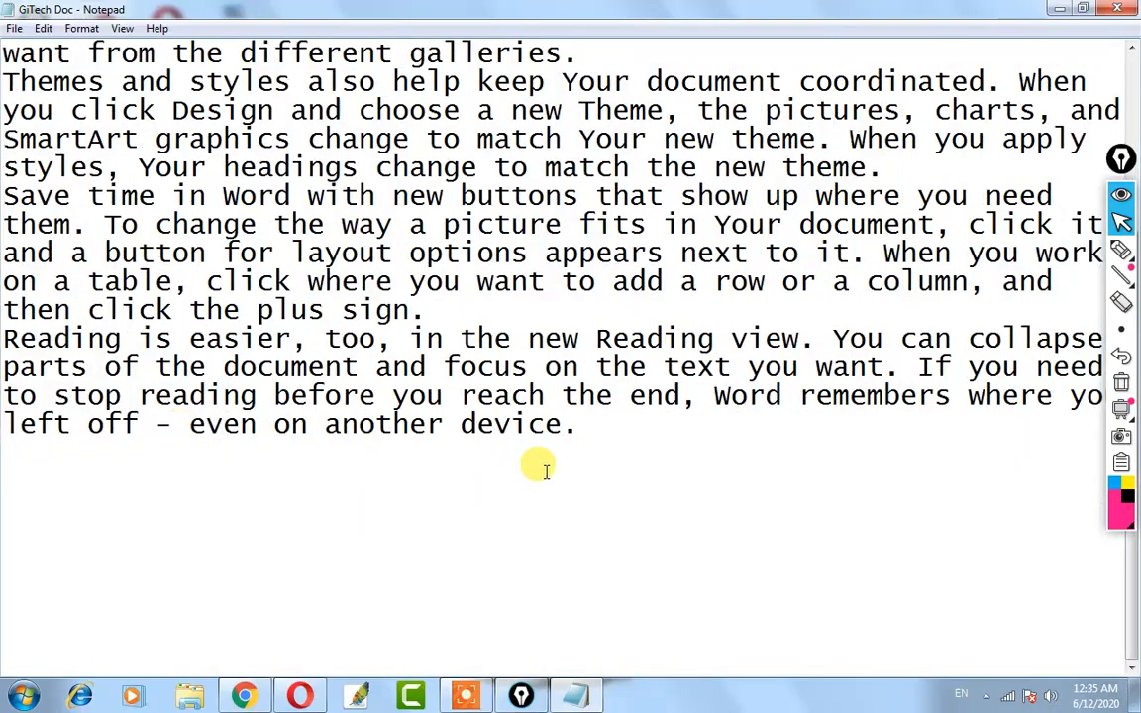
click(584, 445)
key(Return)
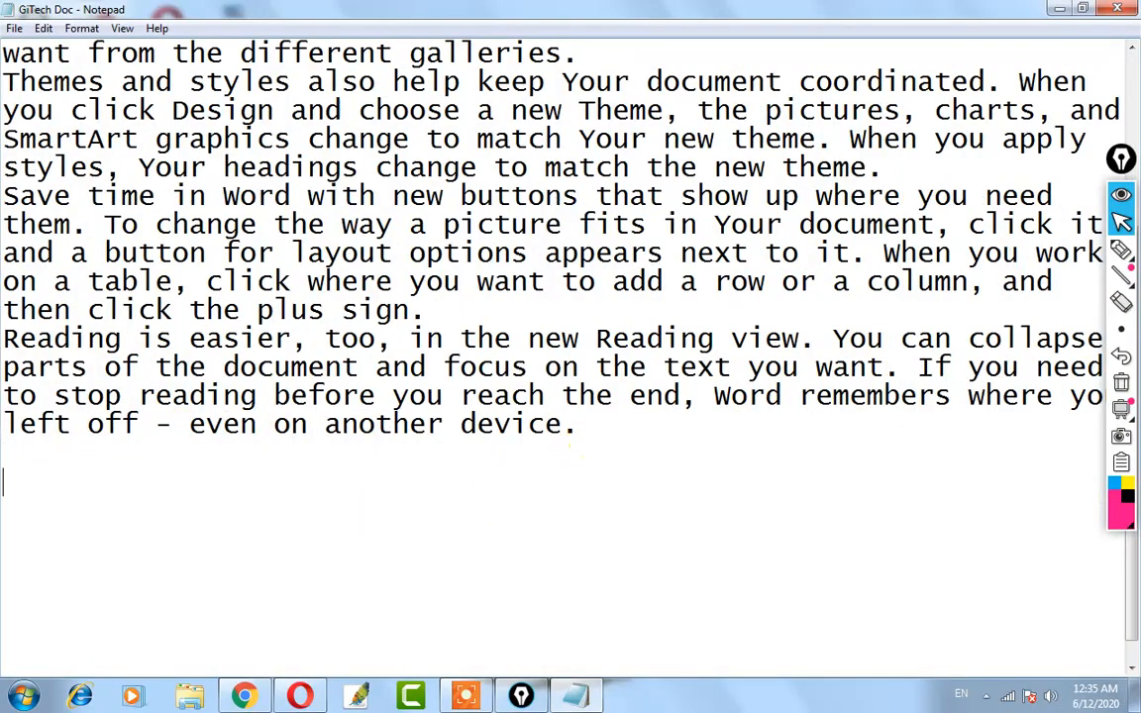
click(43, 29)
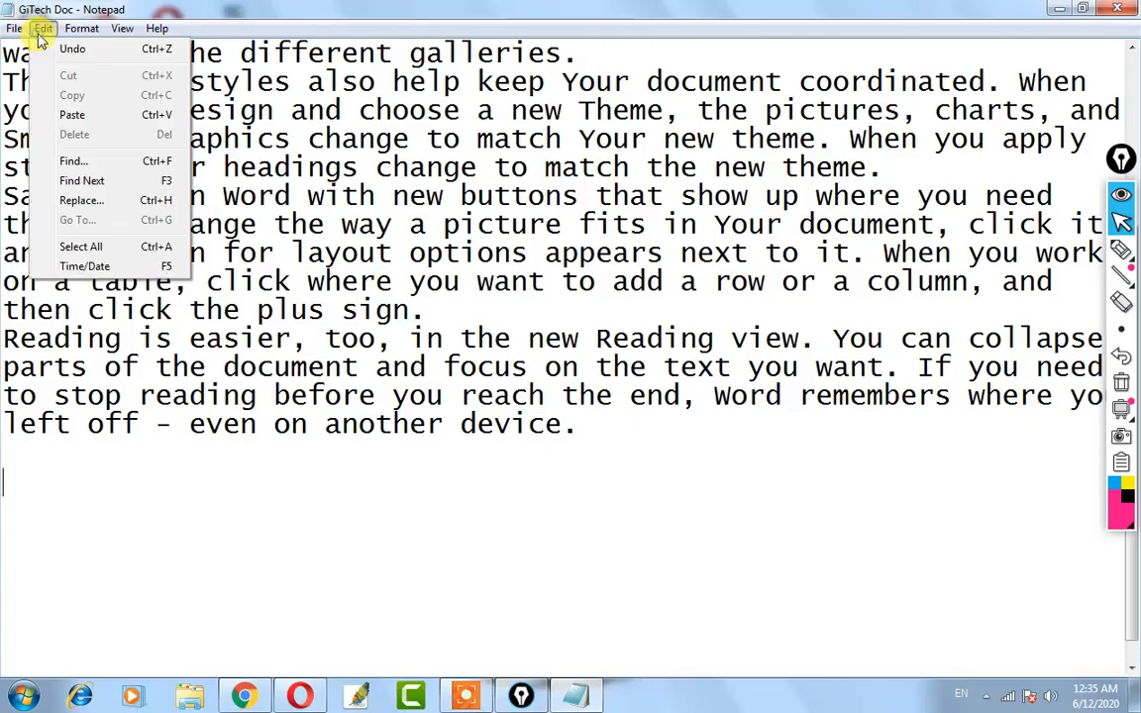
click(129, 267)
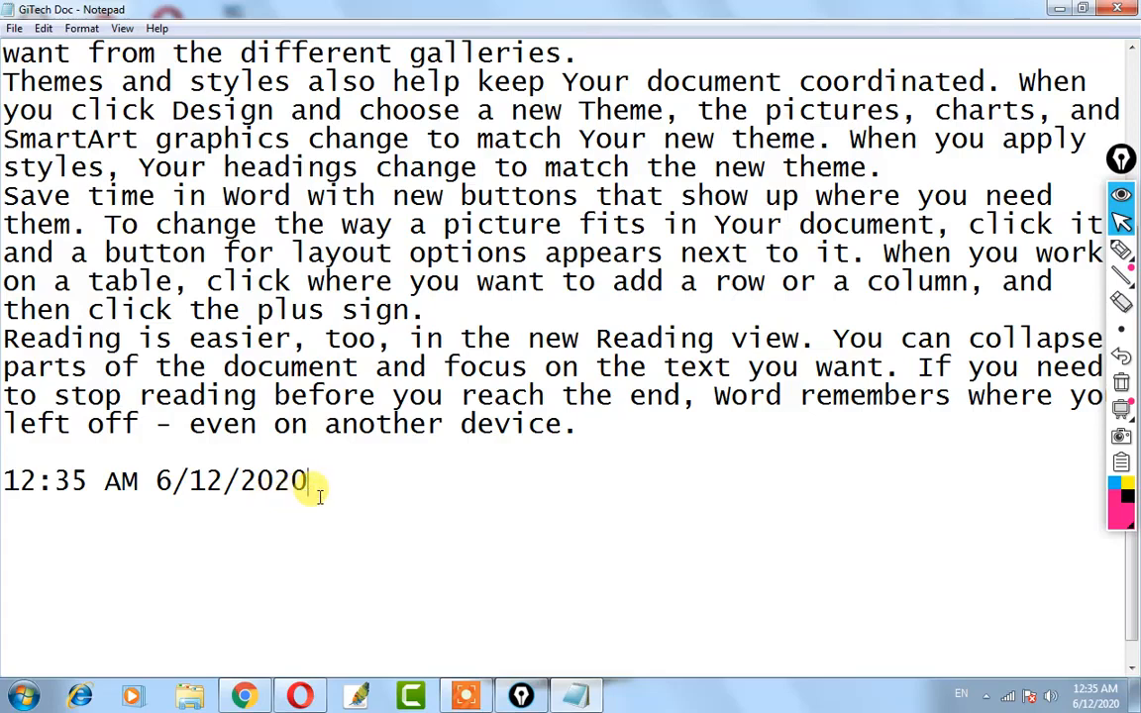
drag(315, 483, 2, 484)
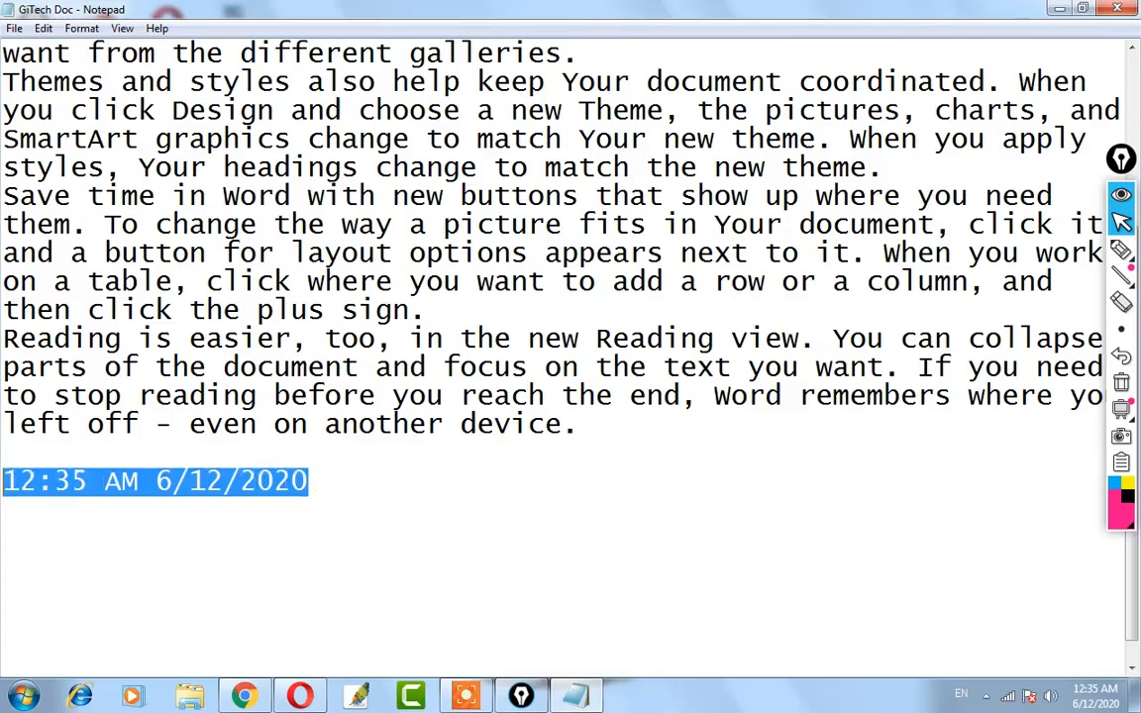
click(312, 480)
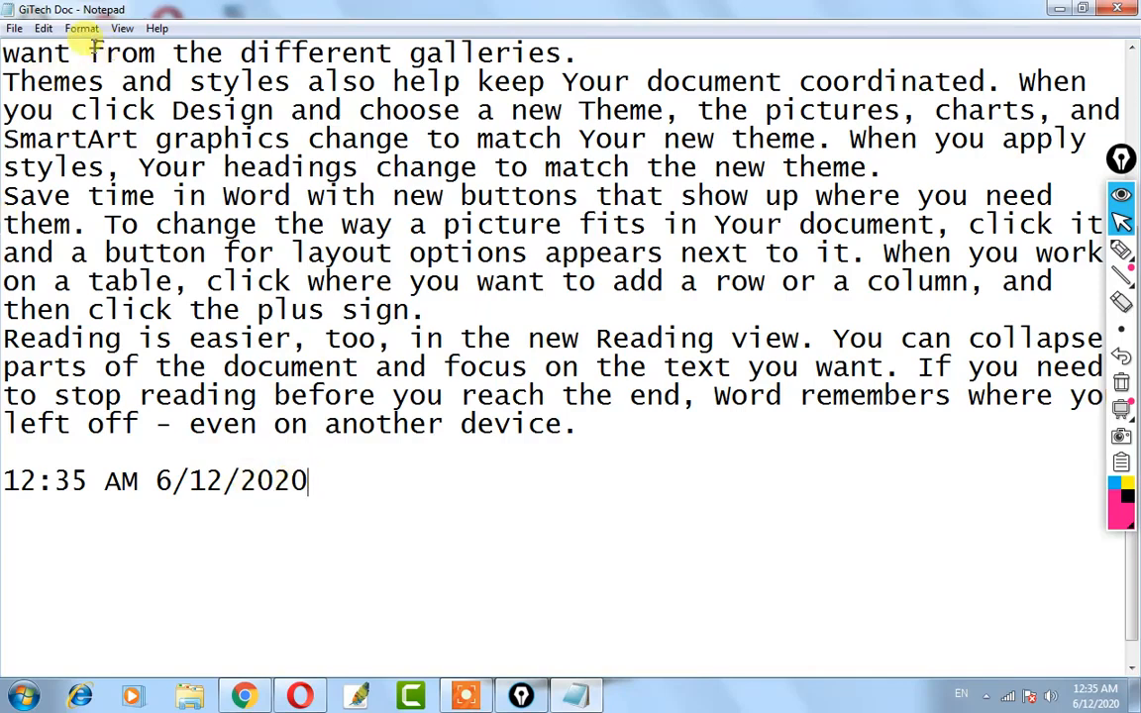
Start a new line below the time and date stamp and insert the current time and date eight times in a row.
key(Return)
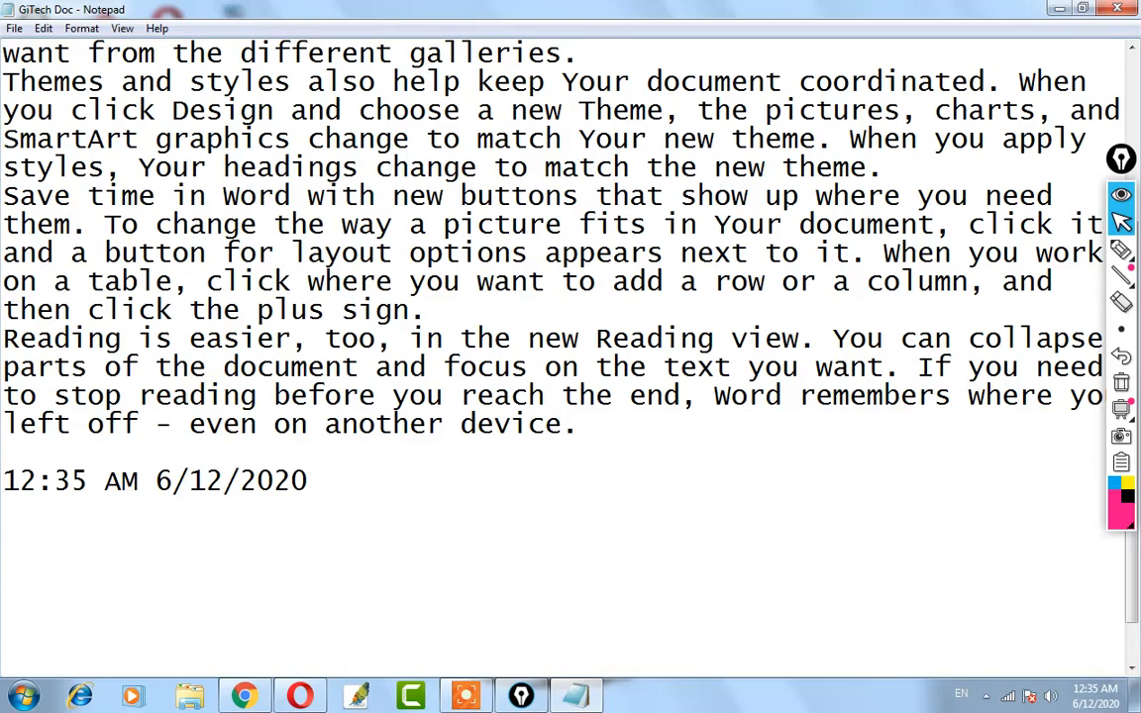
key(F5)
key(F5)
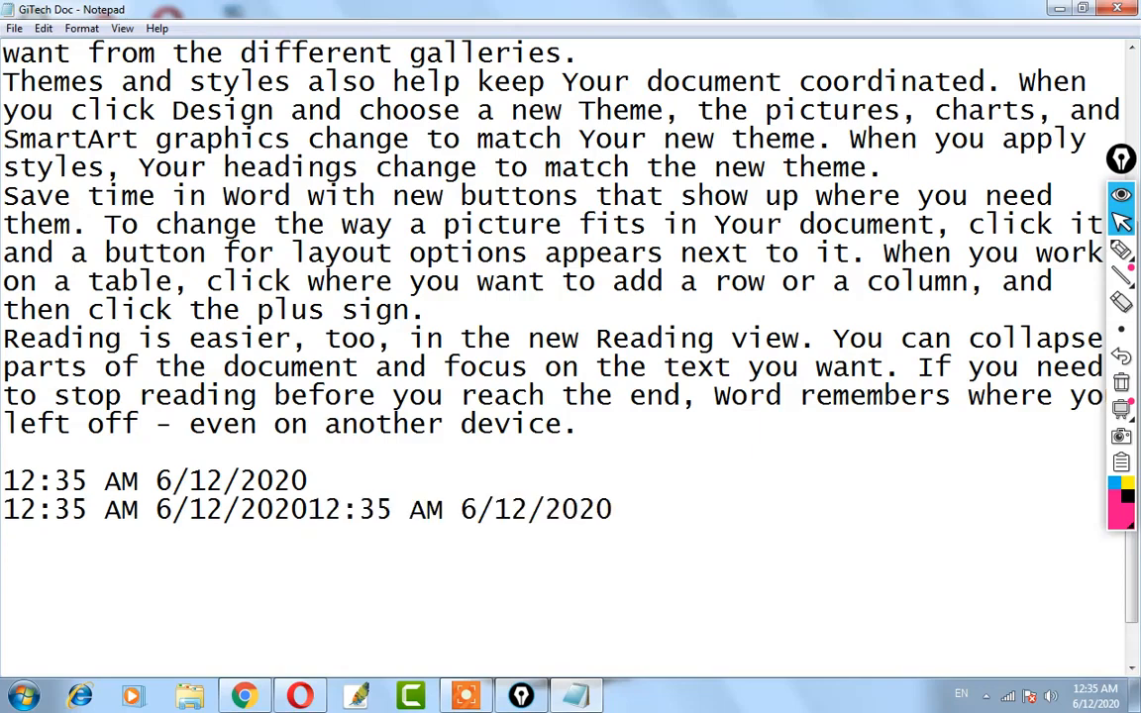
key(F5)
key(F5)
key(F5)
key(F5)
key(F5)
key(F5)
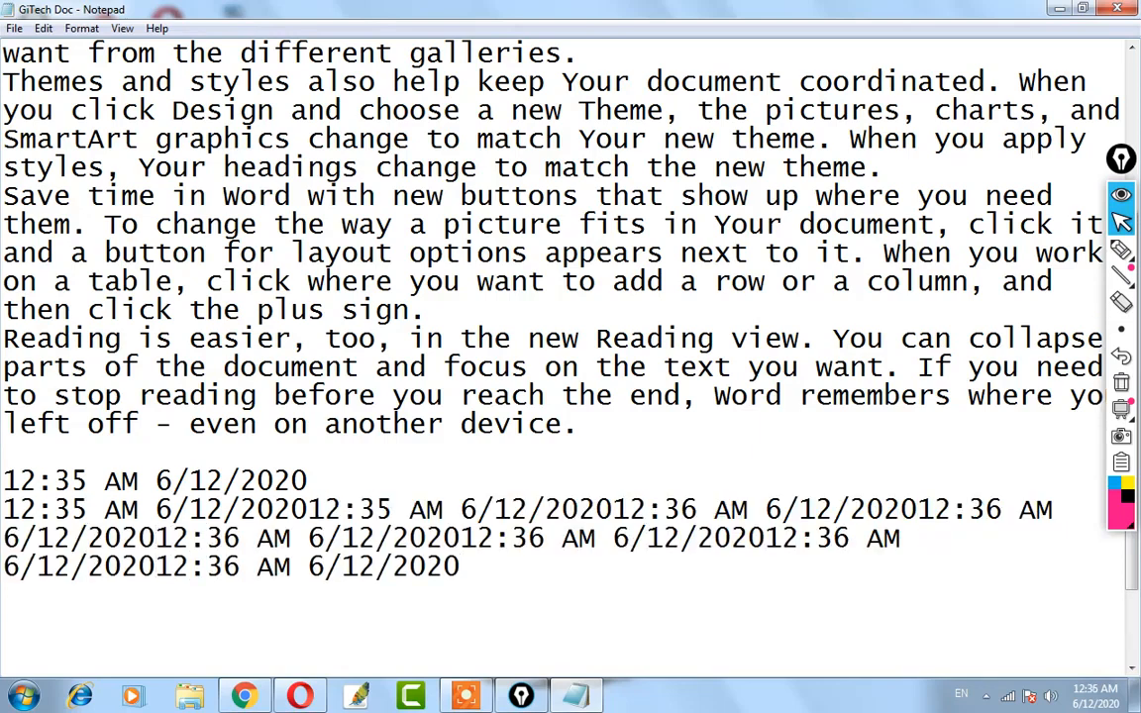
Undo the last time and date insertion and return to the beginning of the document.
key(ctrl+z)
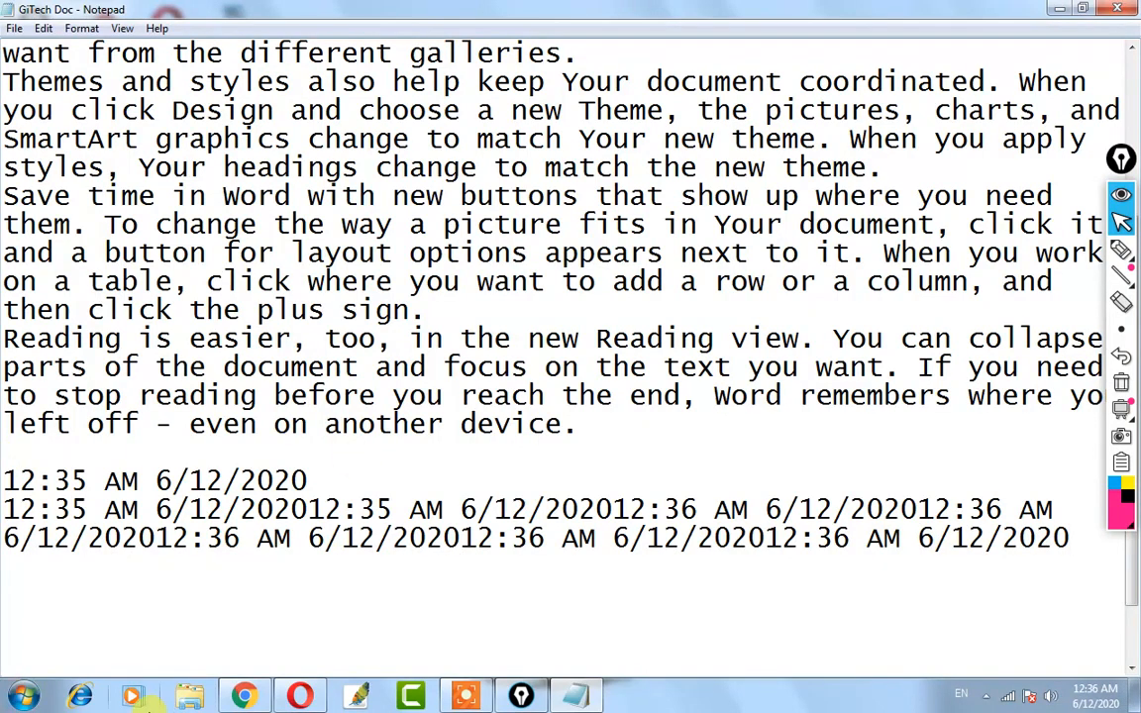
scroll(173, 544, up, 3)
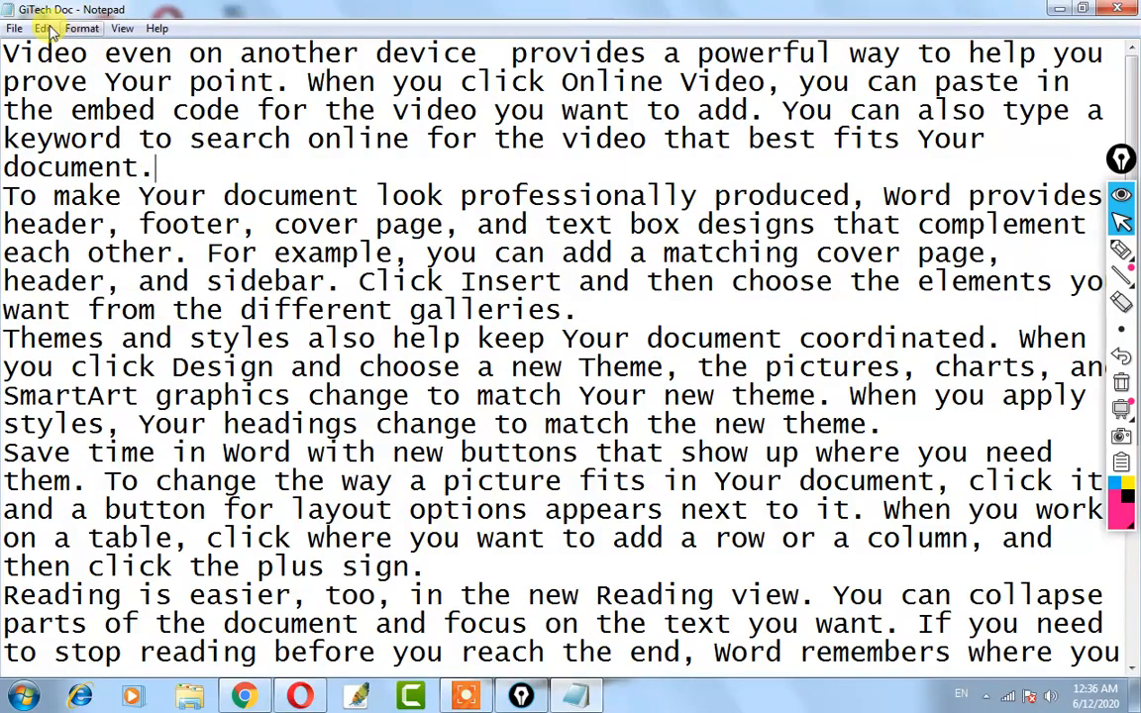
Examine the Word Wrap and Font options and how the wrapped text runs through the whole document.
click(82, 29)
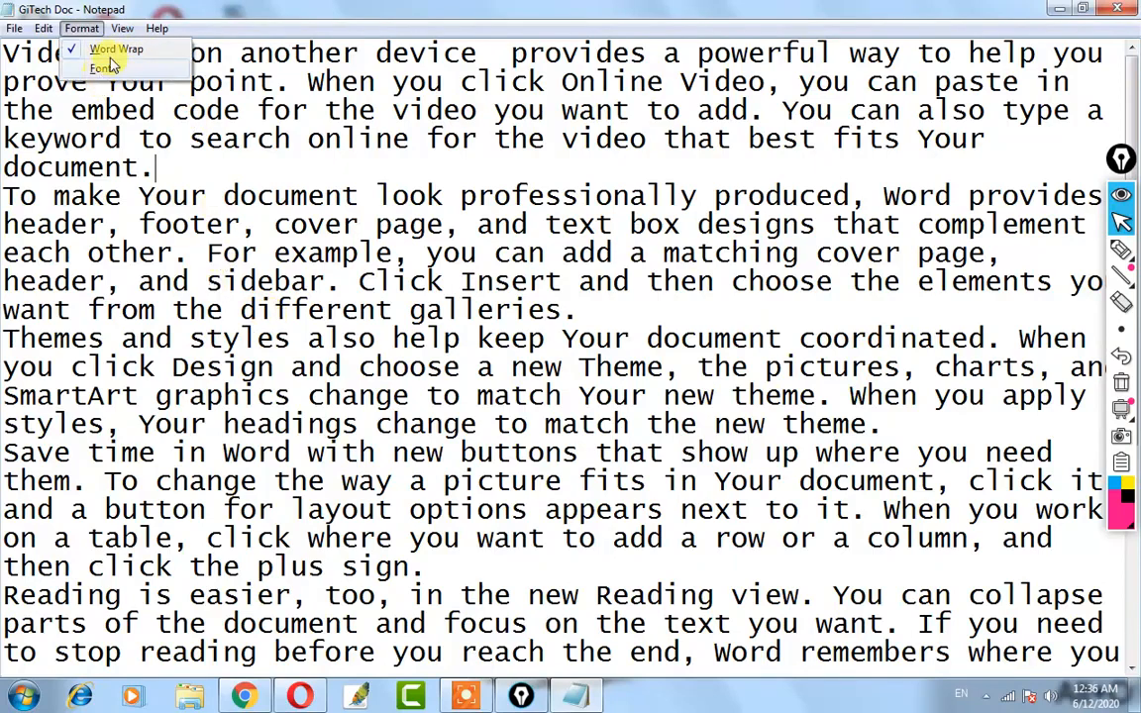
click(278, 117)
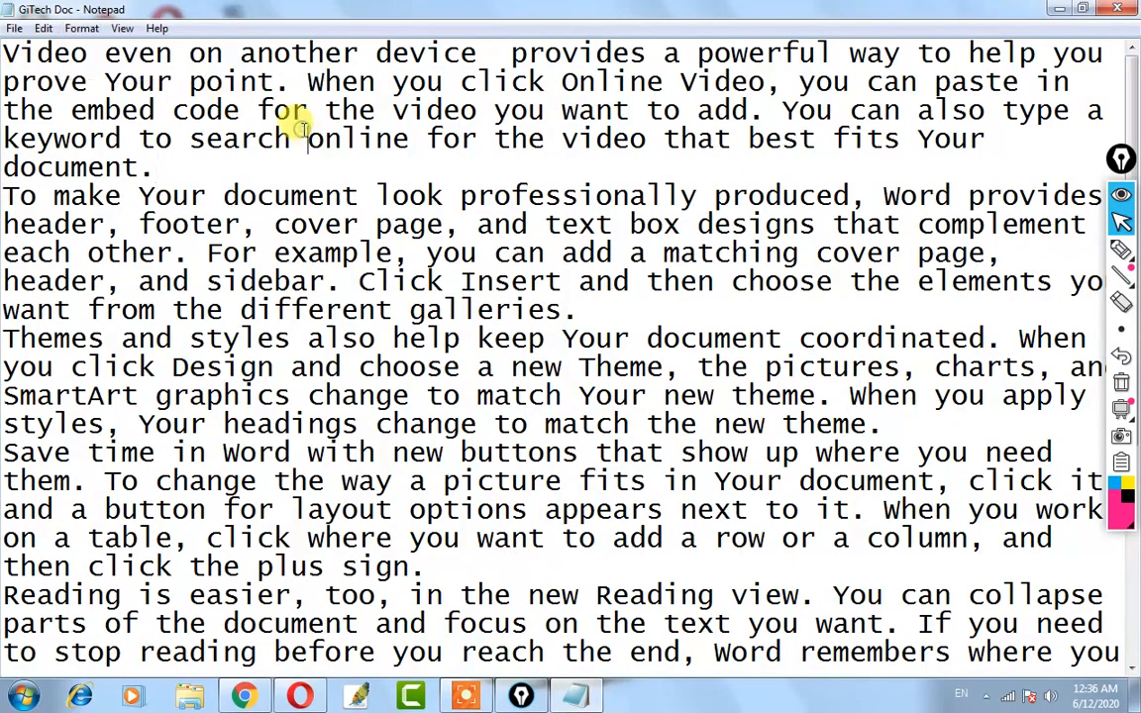
click(81, 30)
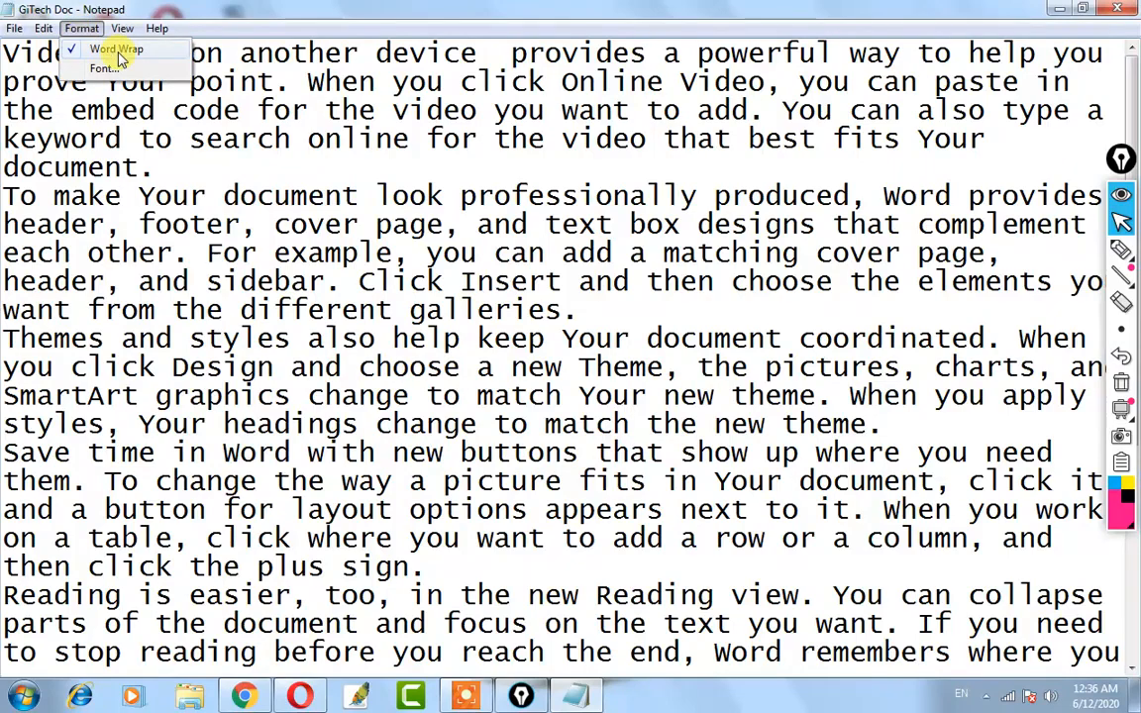
click(146, 187)
scroll(148, 247, down, 4)
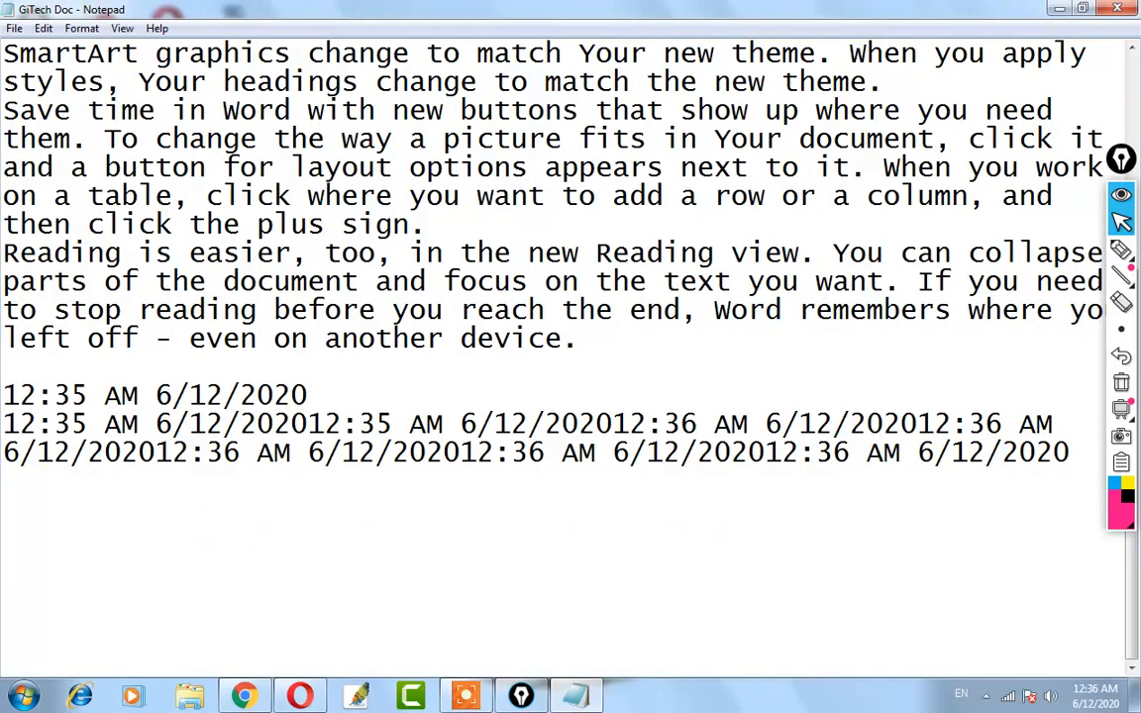
scroll(43, 303, up, 4)
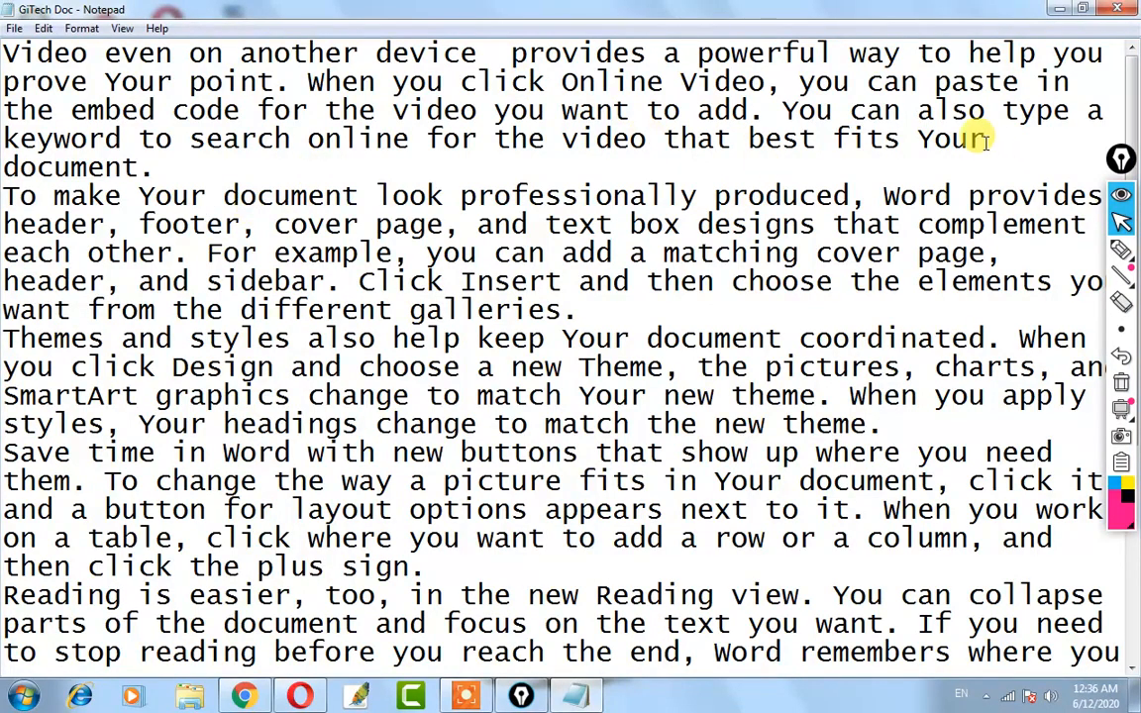
scroll(319, 416, down, 4)
scroll(319, 416, up, 4)
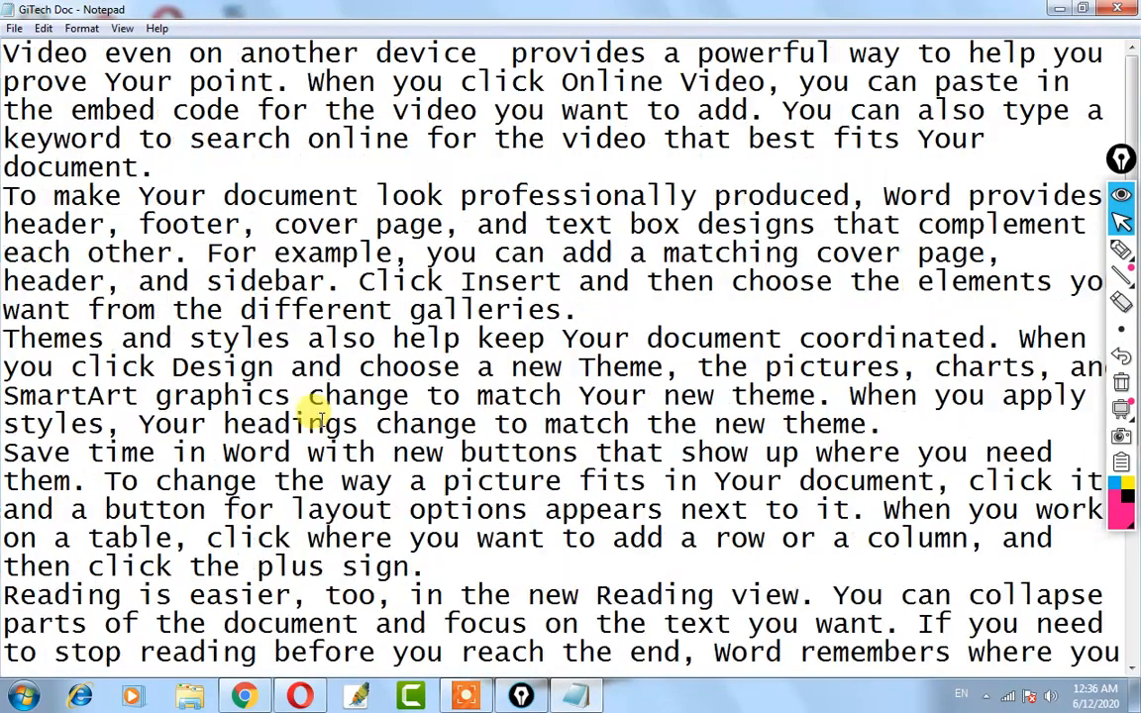
Start a new blank document, saving the changes to GiTech Doc, and check its Word Wrap setting.
key(ctrl+n)
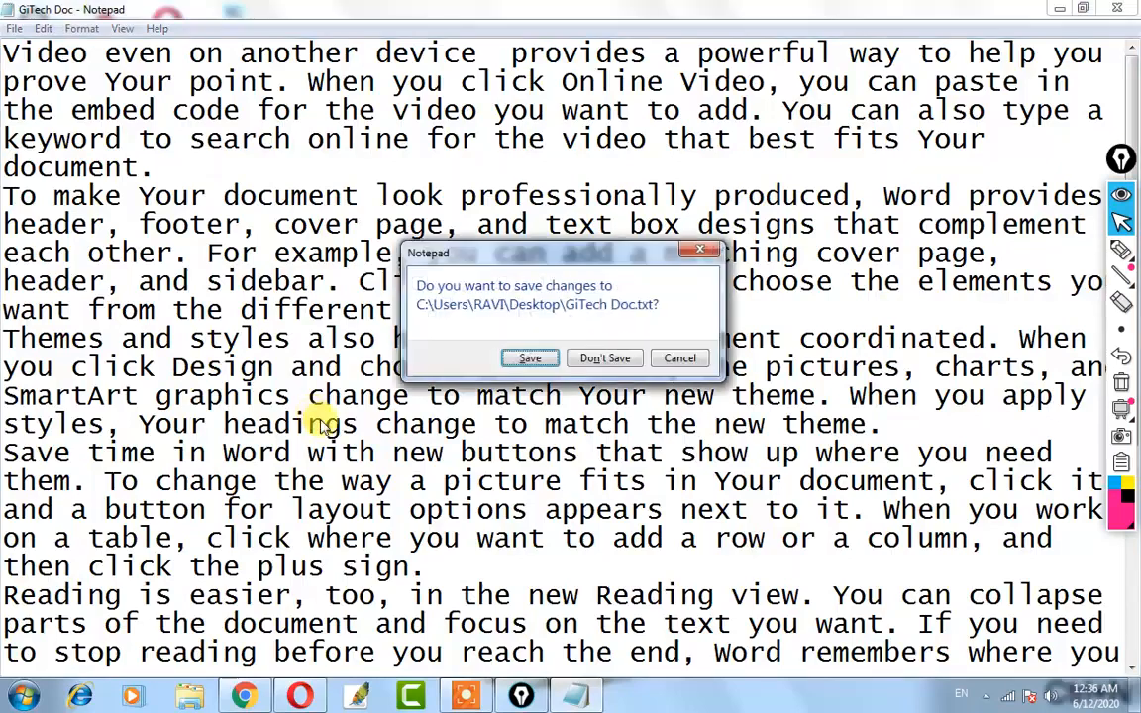
click(525, 355)
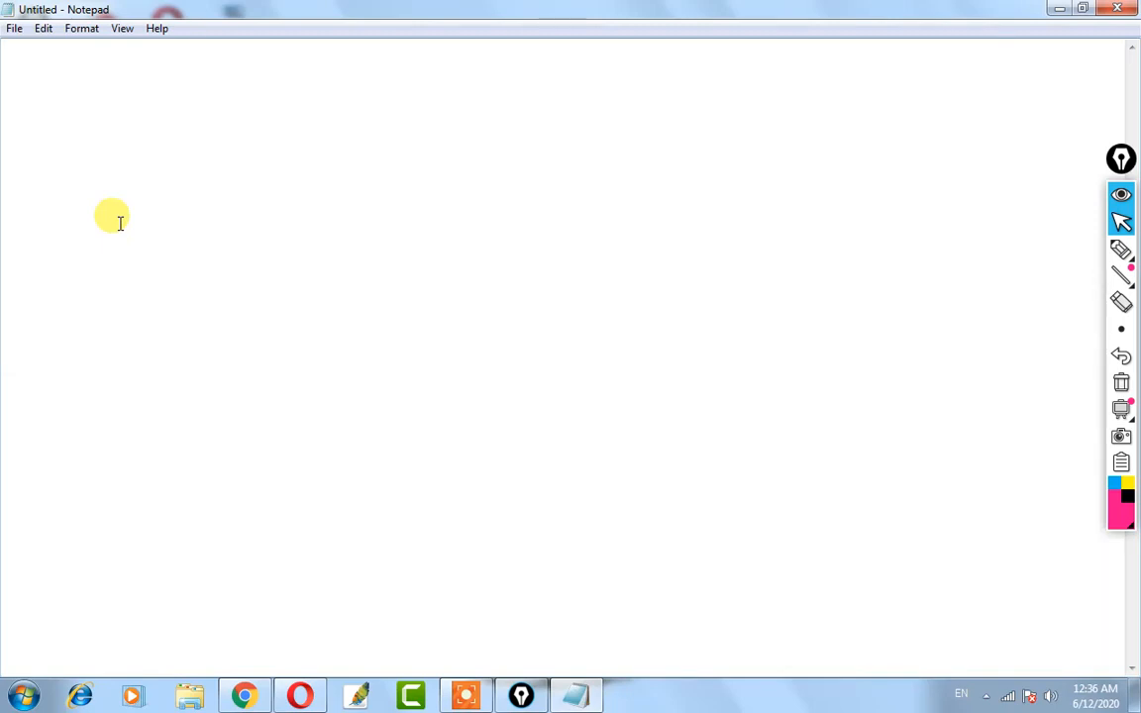
click(81, 38)
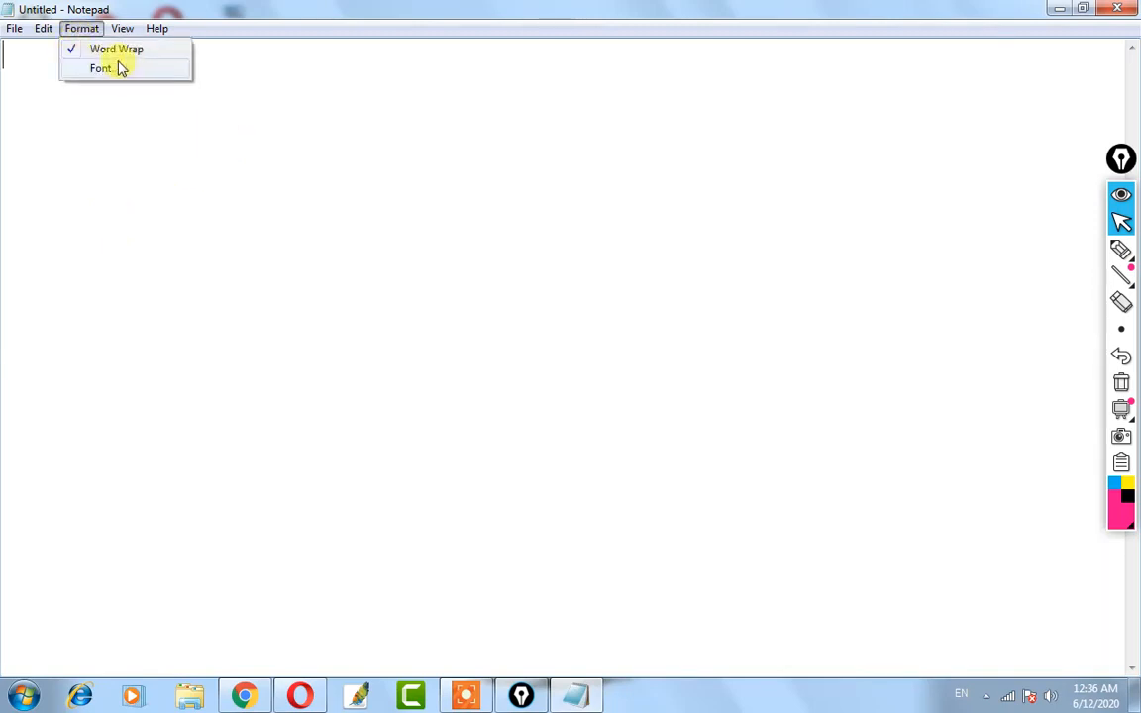
click(183, 114)
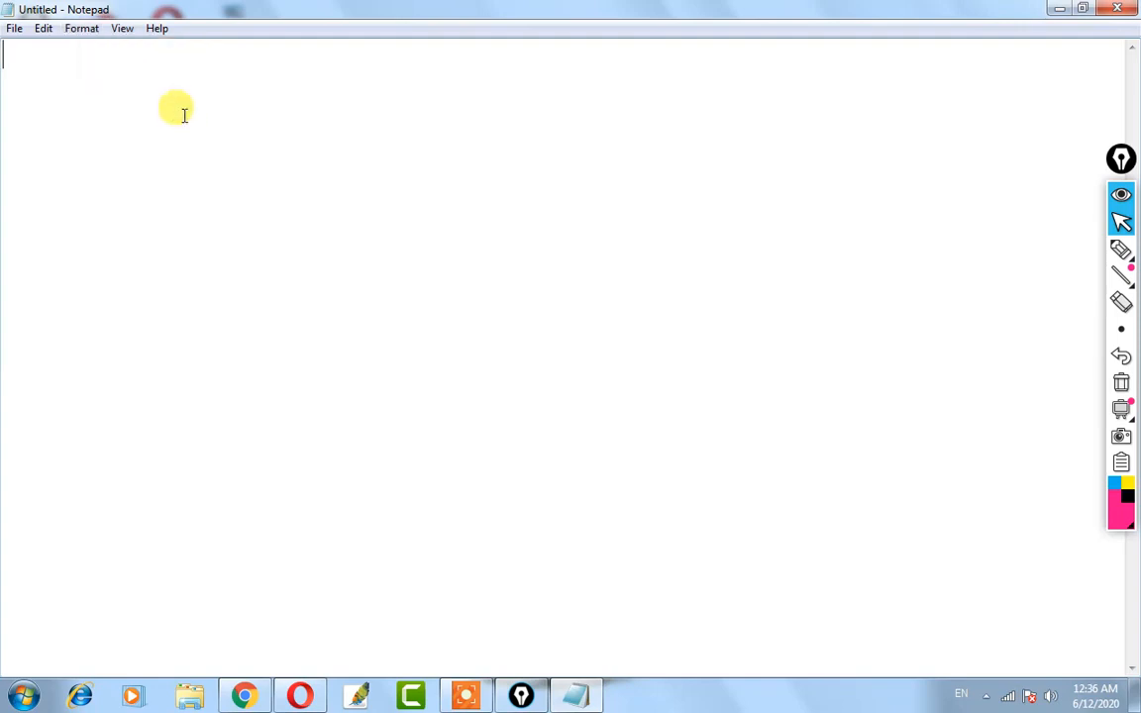
Write a boy's first name followed by "is a good boy , he is a very honesty, looking vety smart boy .".
text(ram )
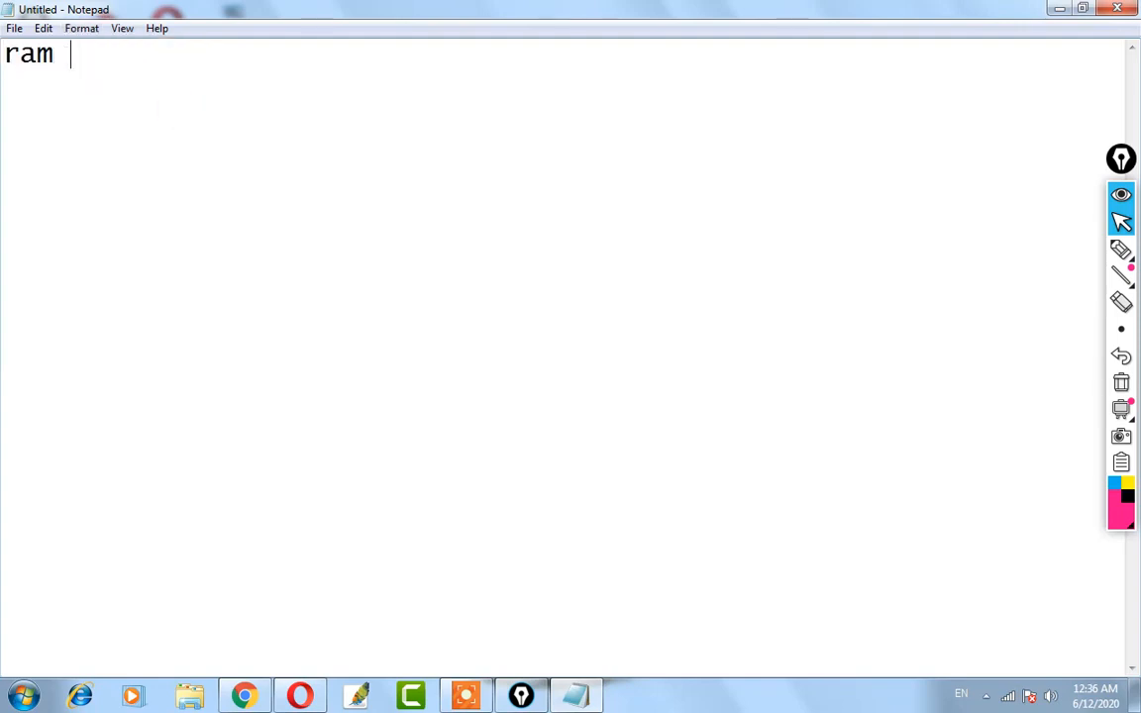
text(is a good boy)
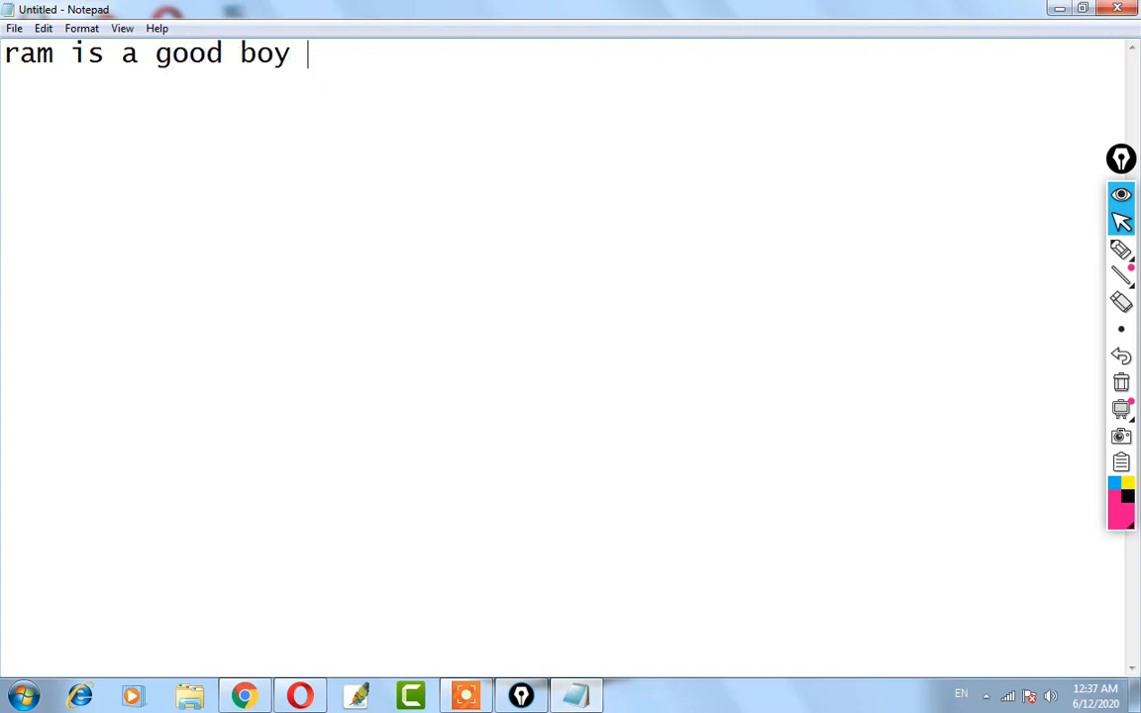
text( , he is a)
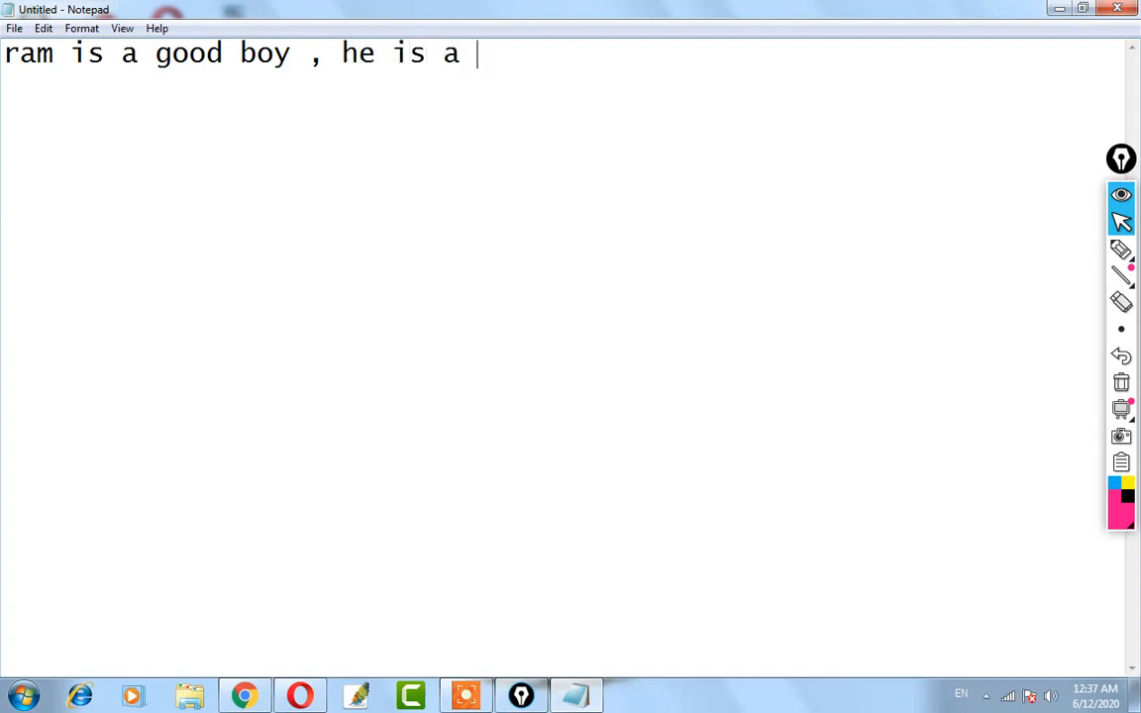
text( very h)
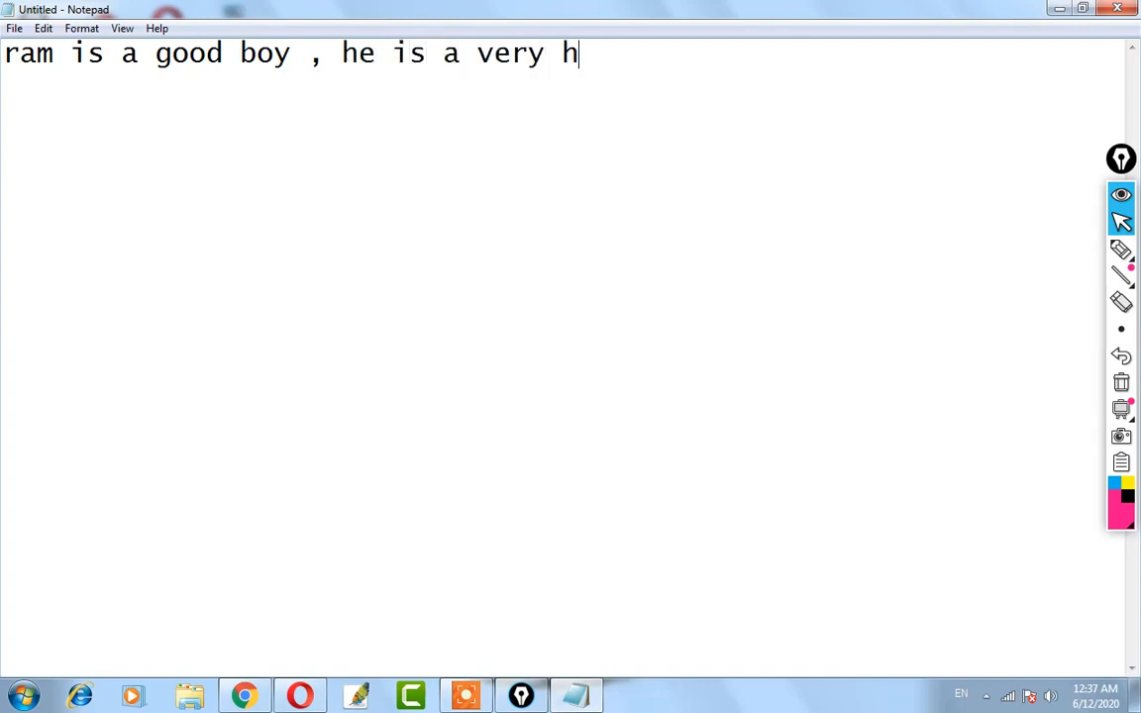
text(onesty)
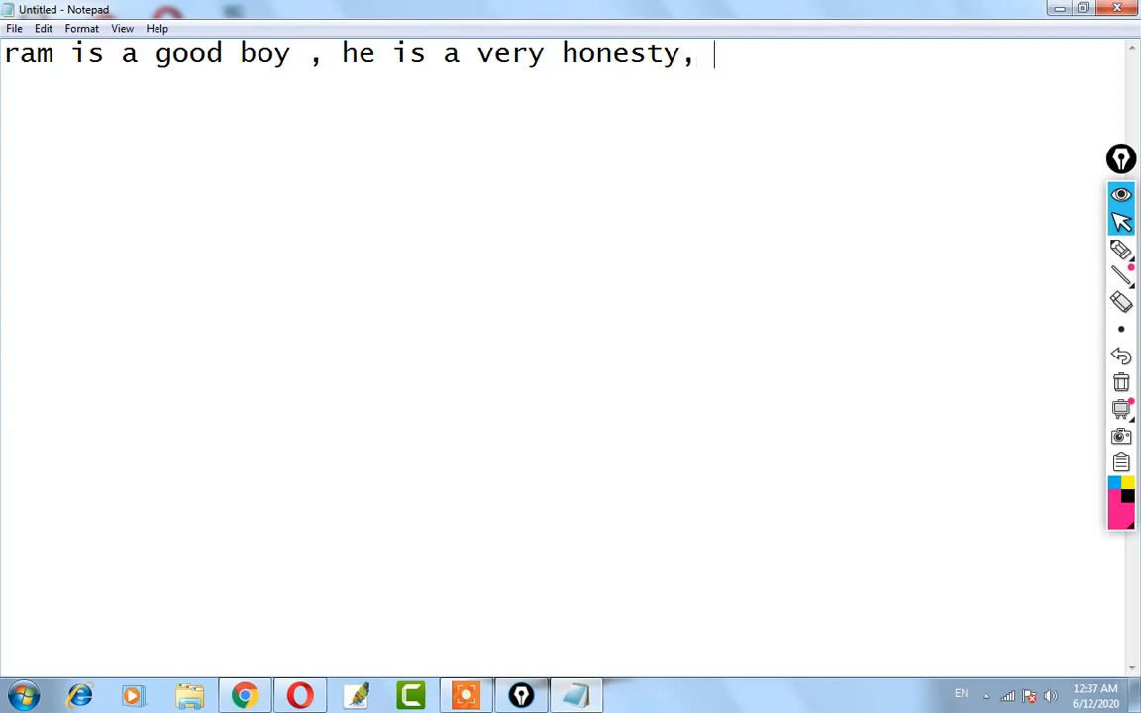
text(, lookin)
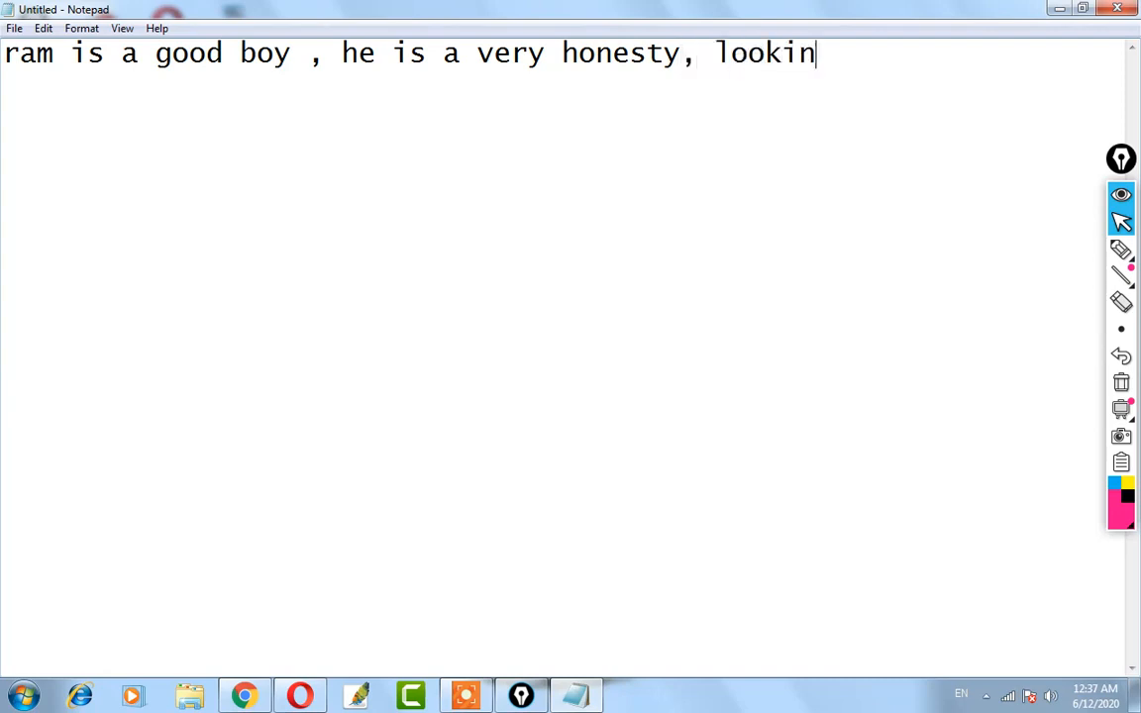
text(g vety s)
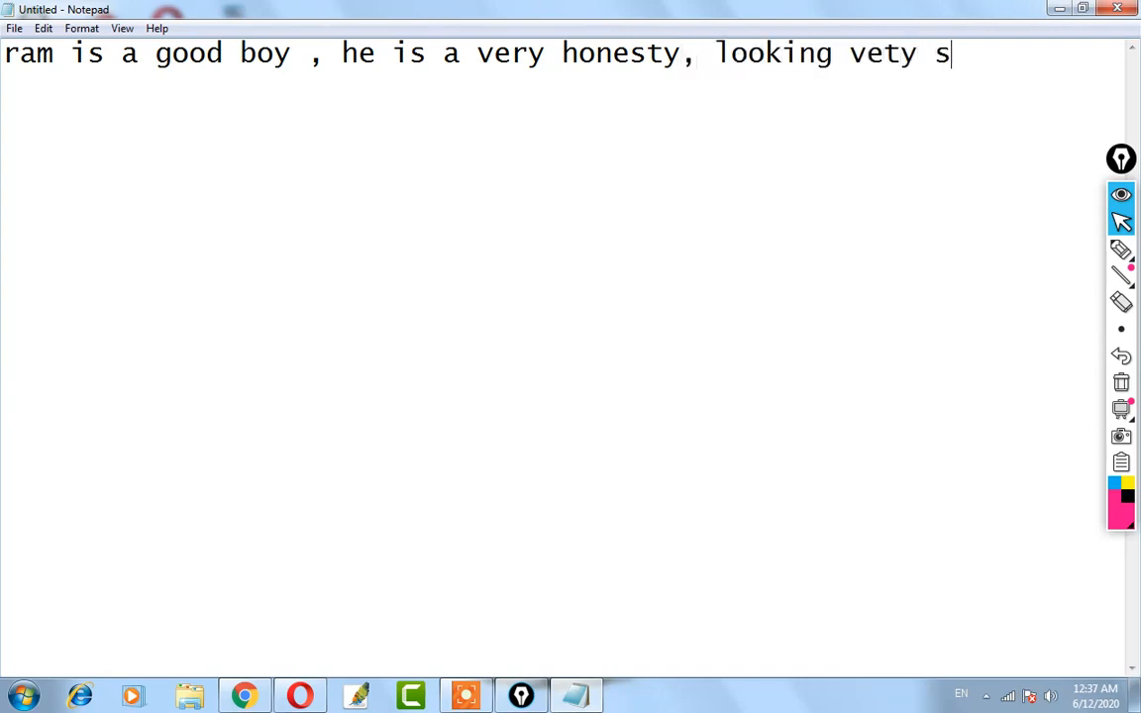
text(mary)
key(BackSpace)
text(t )
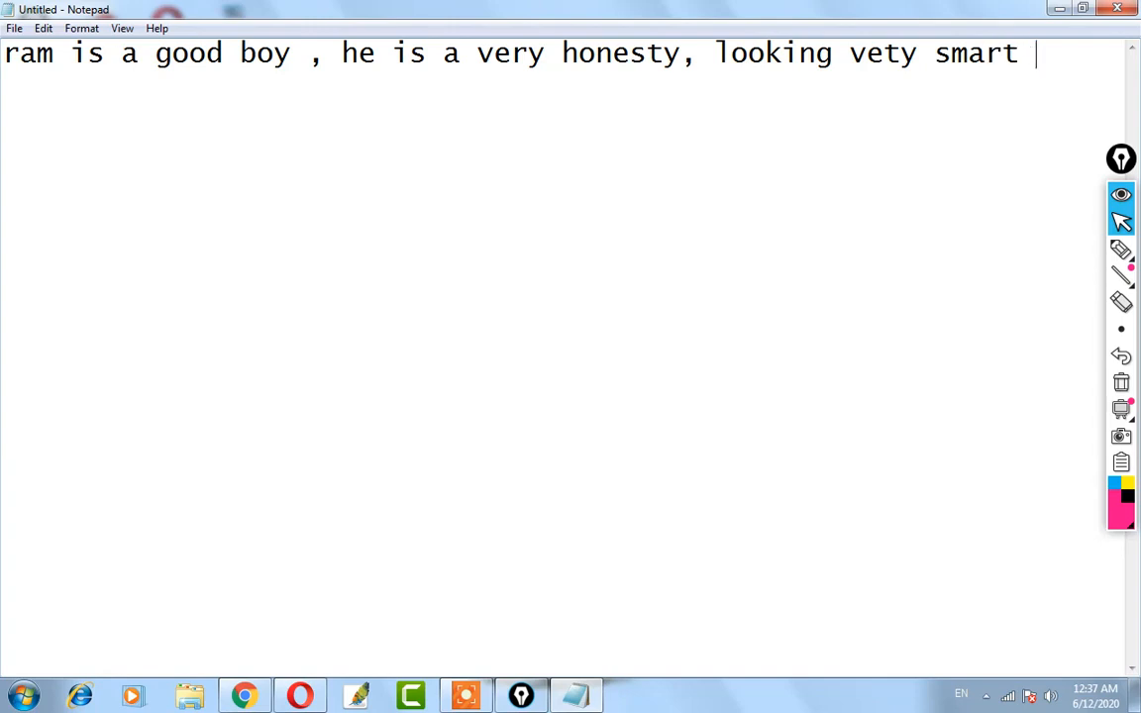
text(boy)
Continue the same line with "his friend name" followed by the friend's first name.
text(his)
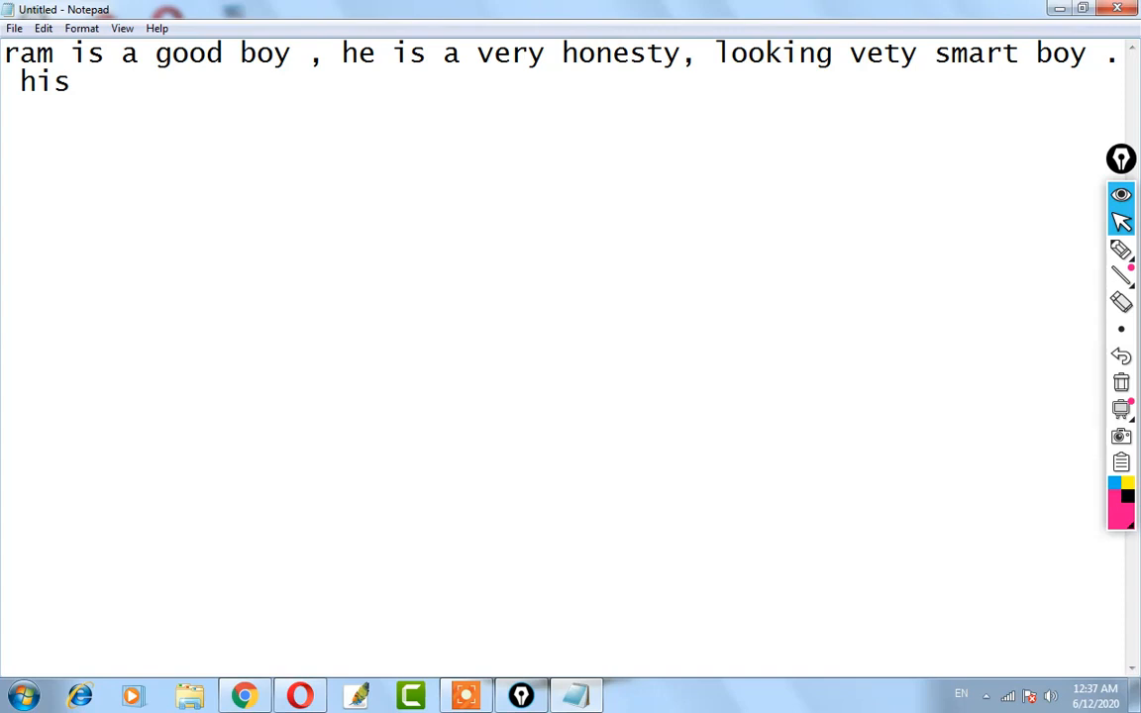
text(friend)
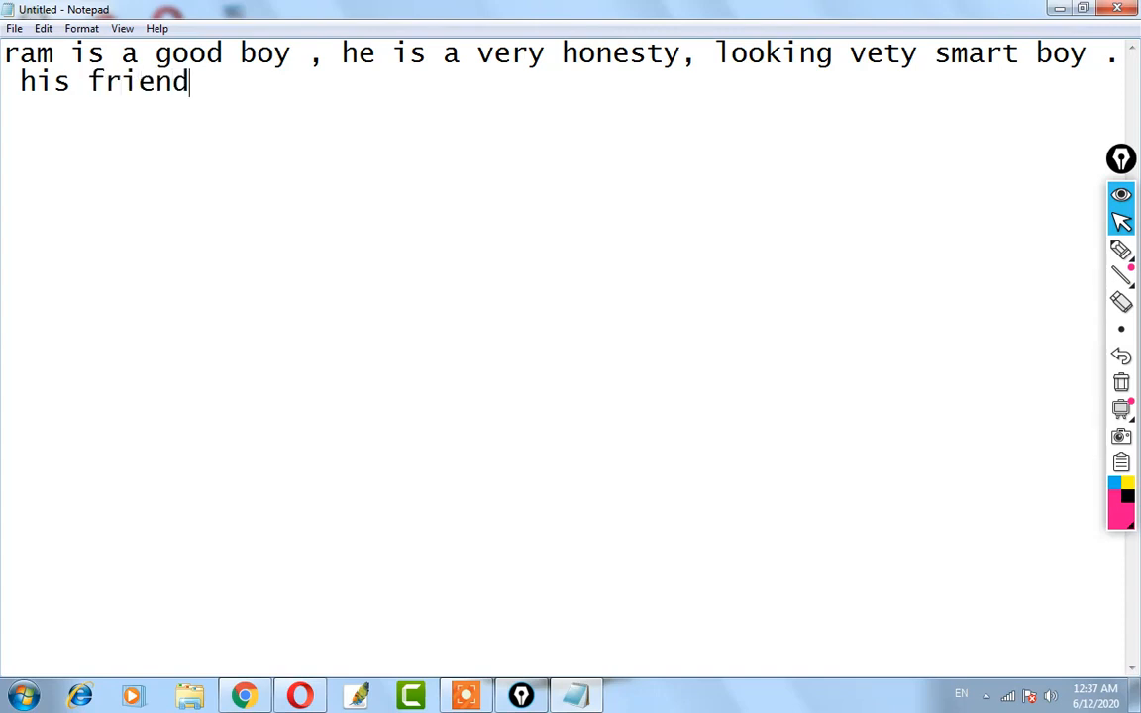
text(s)
key(BackSpace)
key(BackSpace)
text(naem)
key(BackSpace)
key(BackSpace)
text(me )
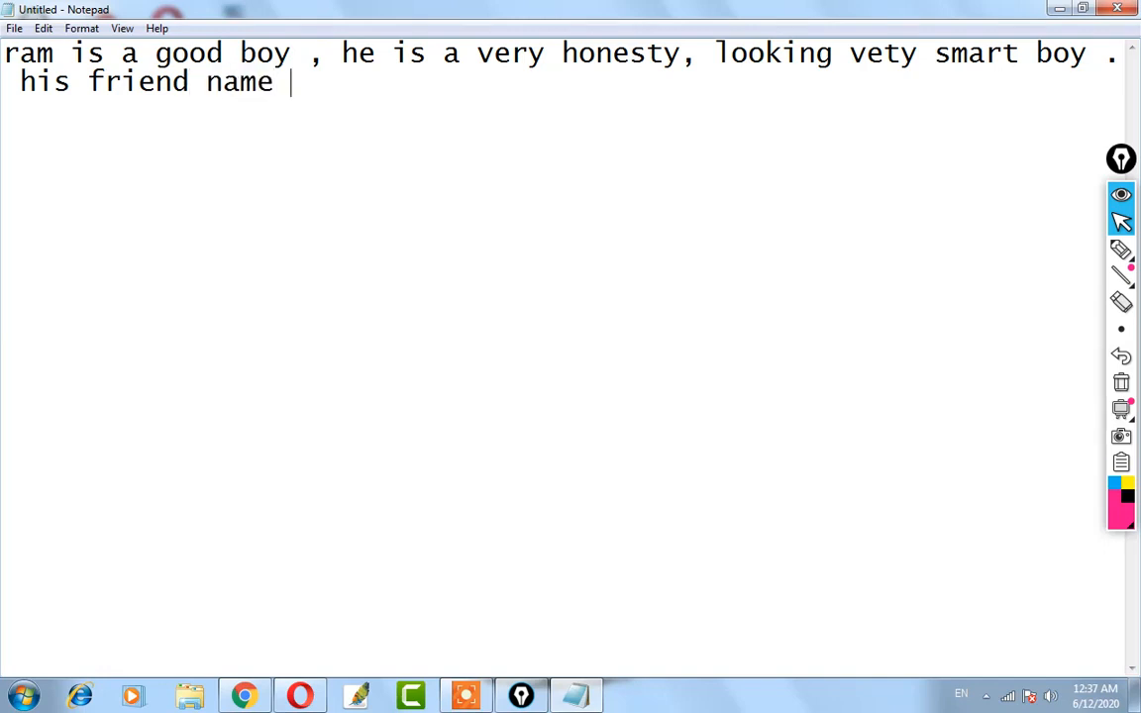
text(shyam)
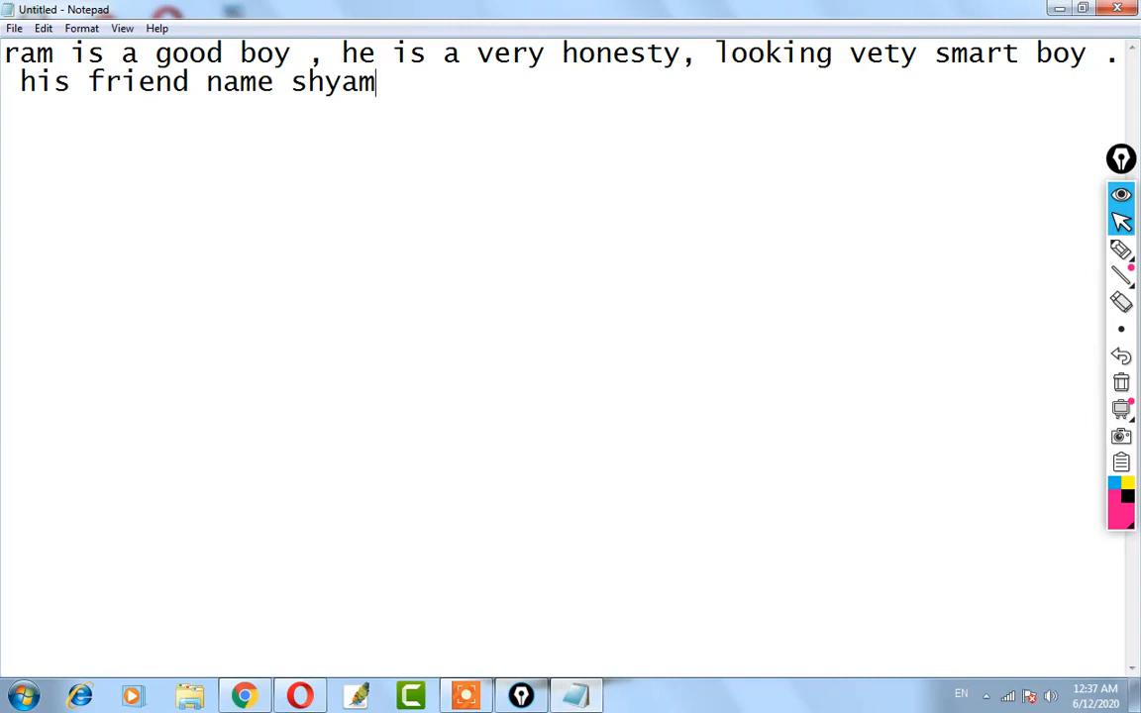
Turn off Word Wrap and view the far end of the unwrapped line.
click(79, 28)
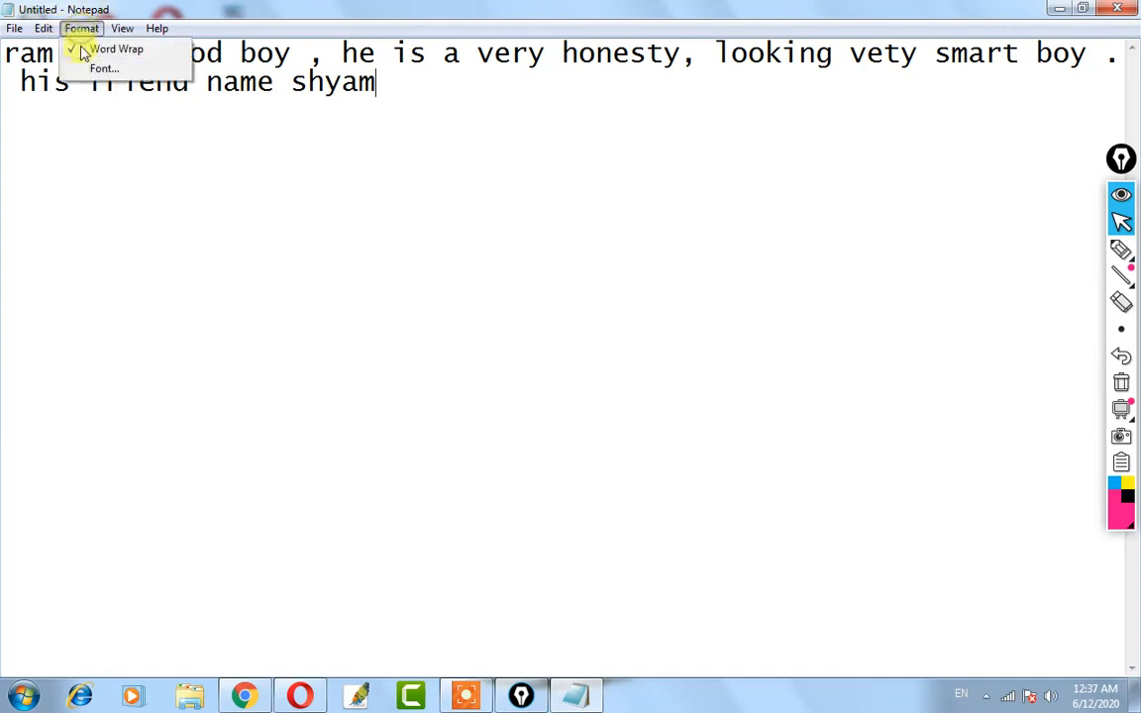
click(79, 52)
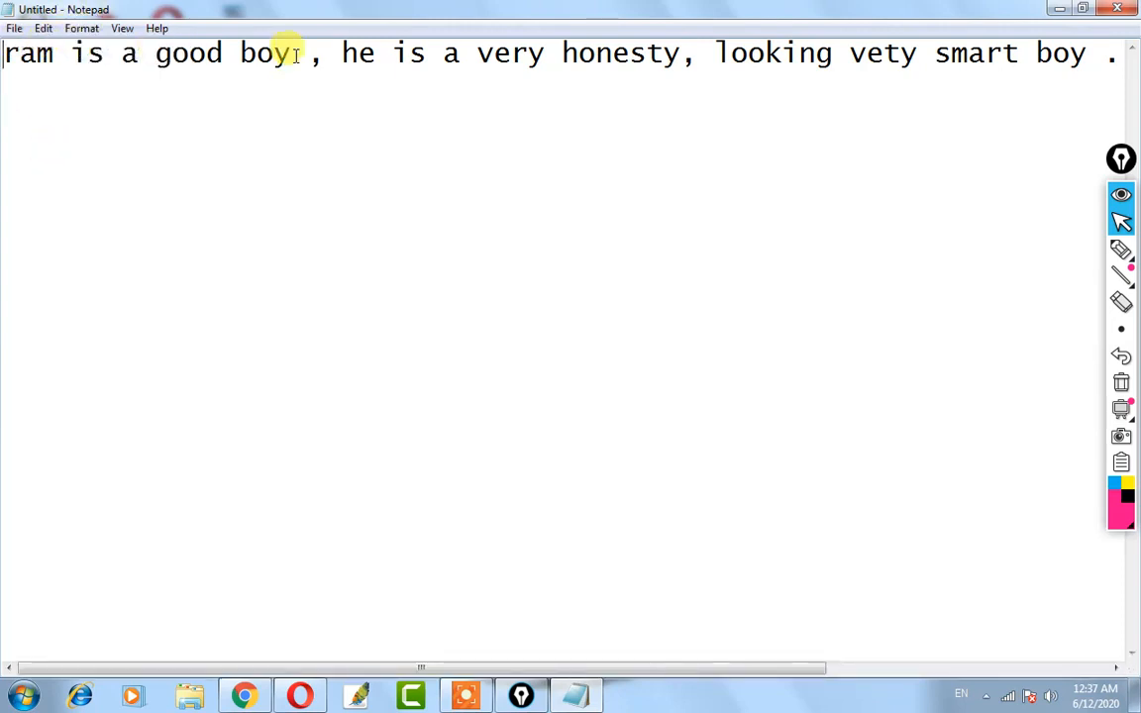
drag(300, 669, 614, 668)
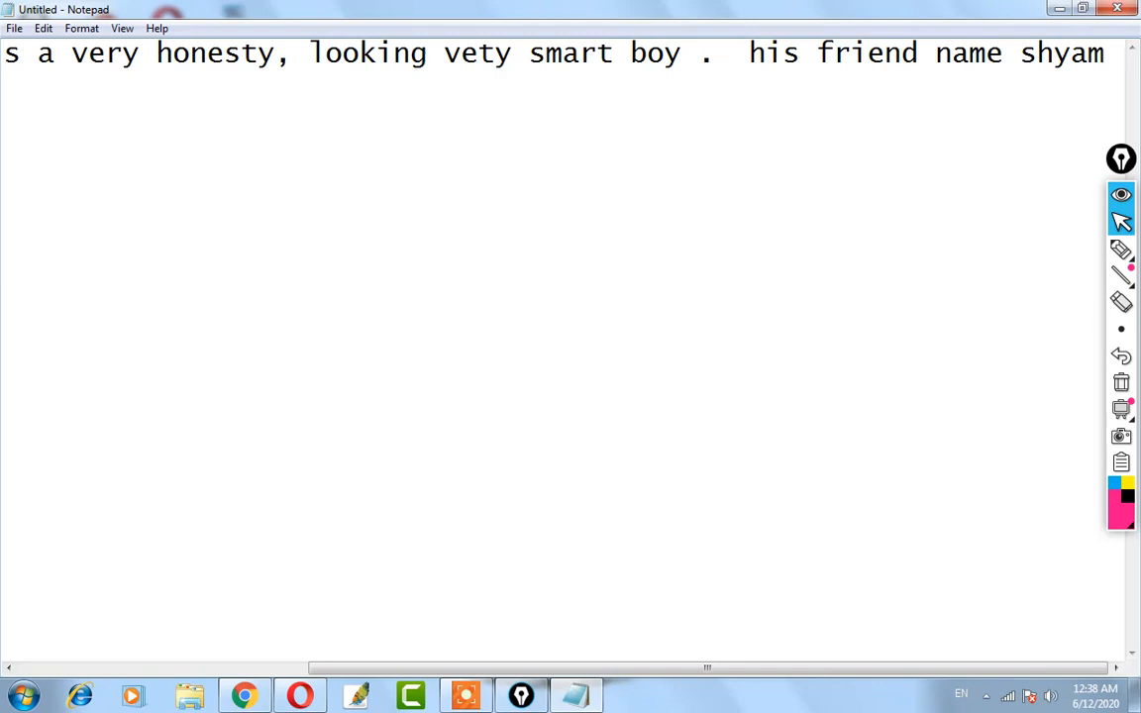
Extend the unwrapped line with the filler text "ranvvnvnvnvld" and go back to the line's beginning.
text(ranvvn)
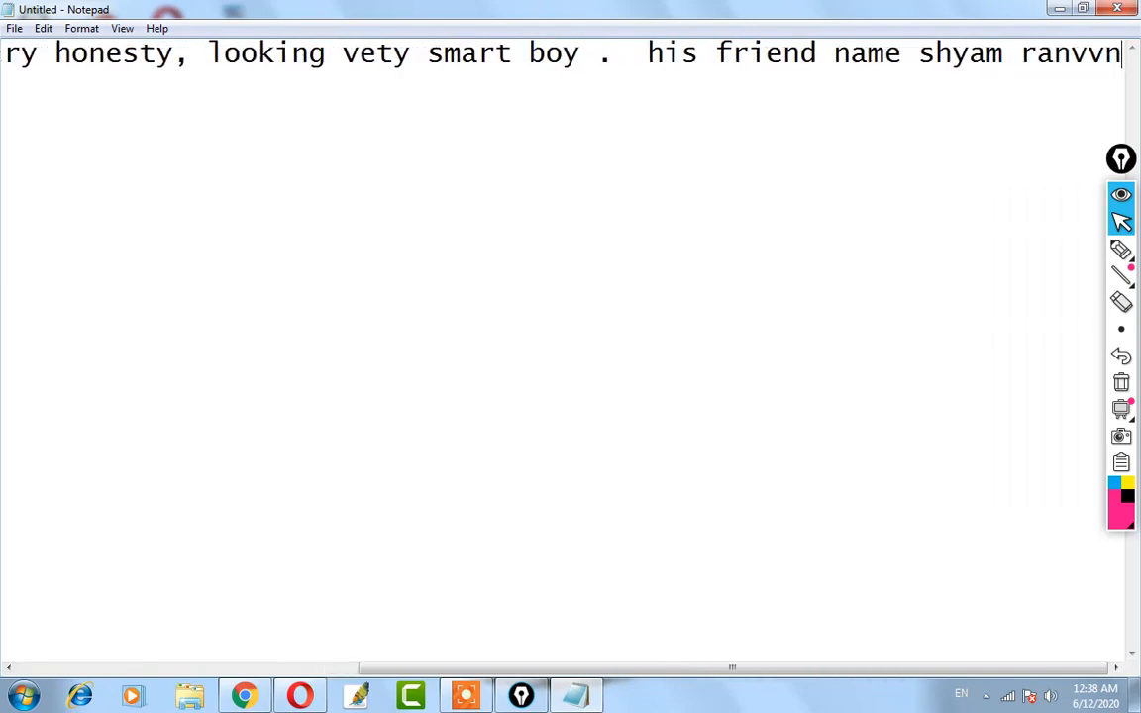
text(vnvnvld)
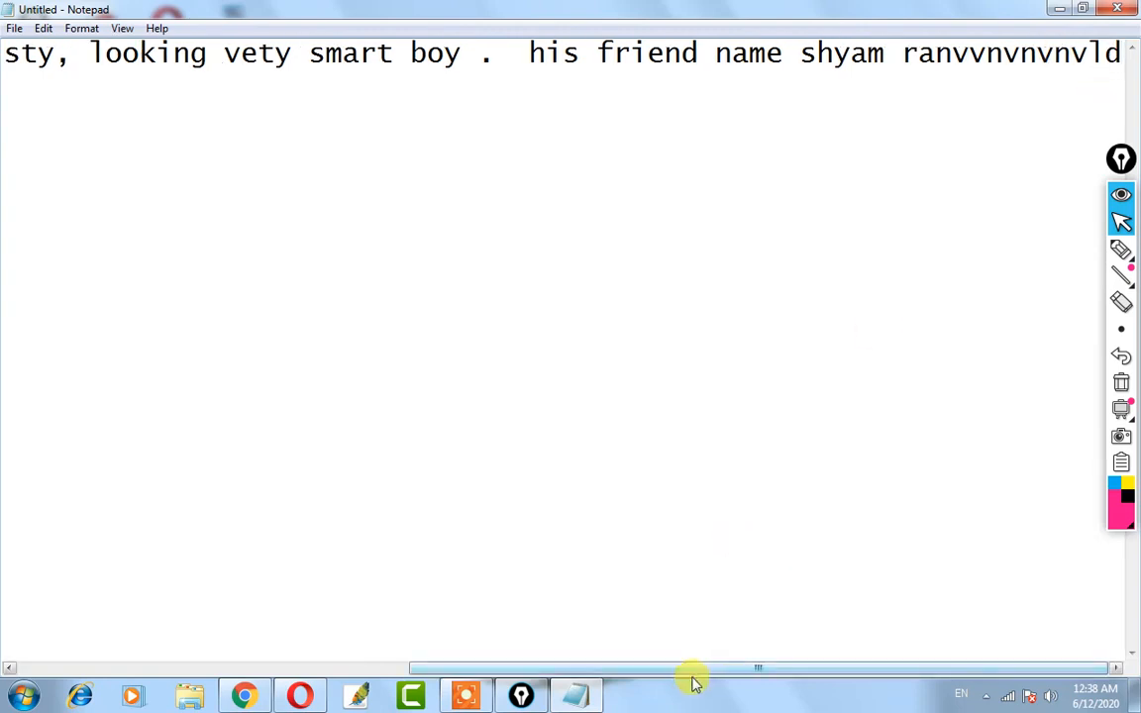
drag(691, 667, 183, 669)
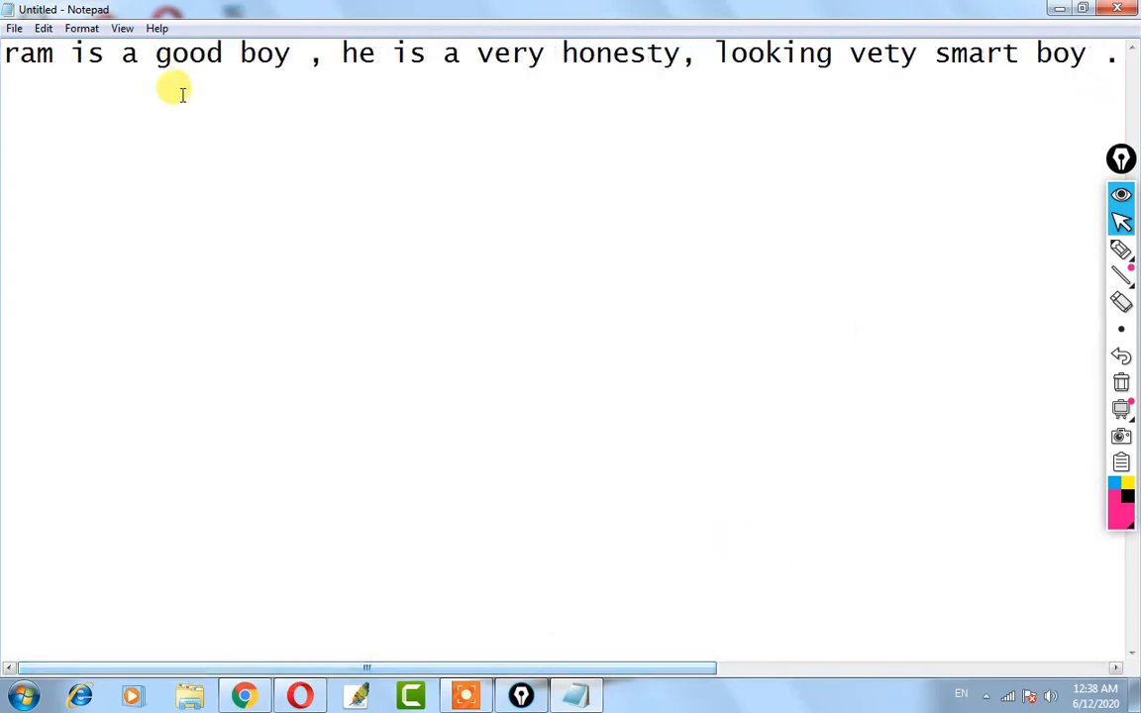
Close the untitled document without saving it.
click(80, 30)
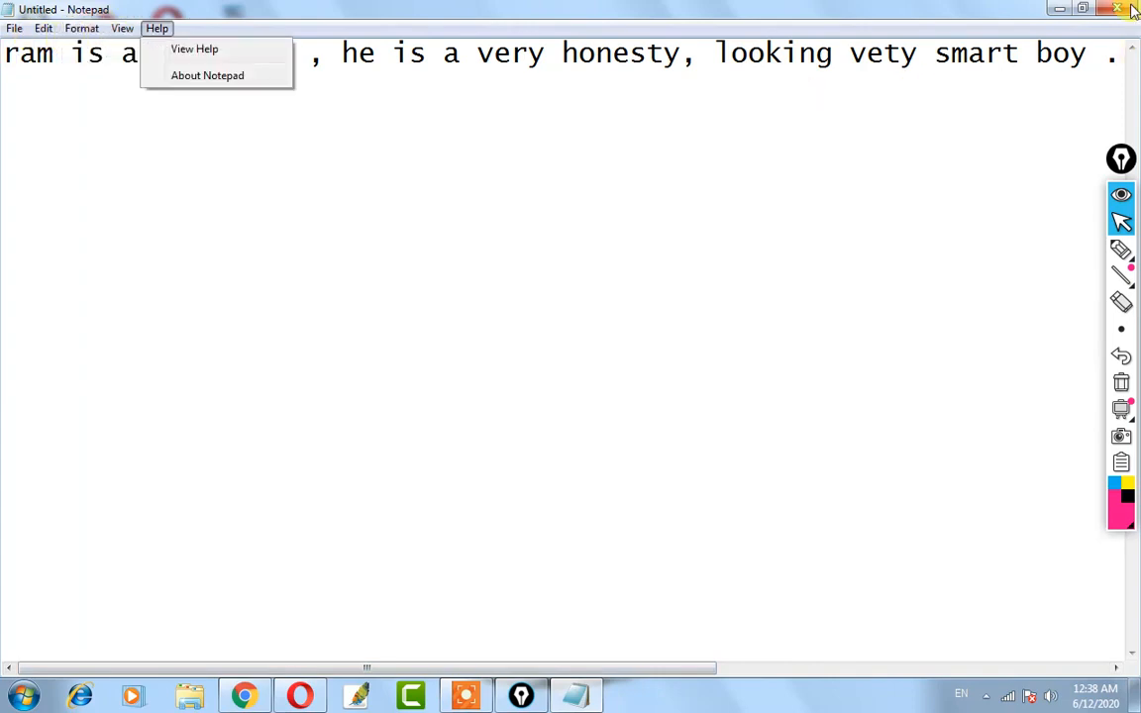
key(alt+F4)
click(608, 349)
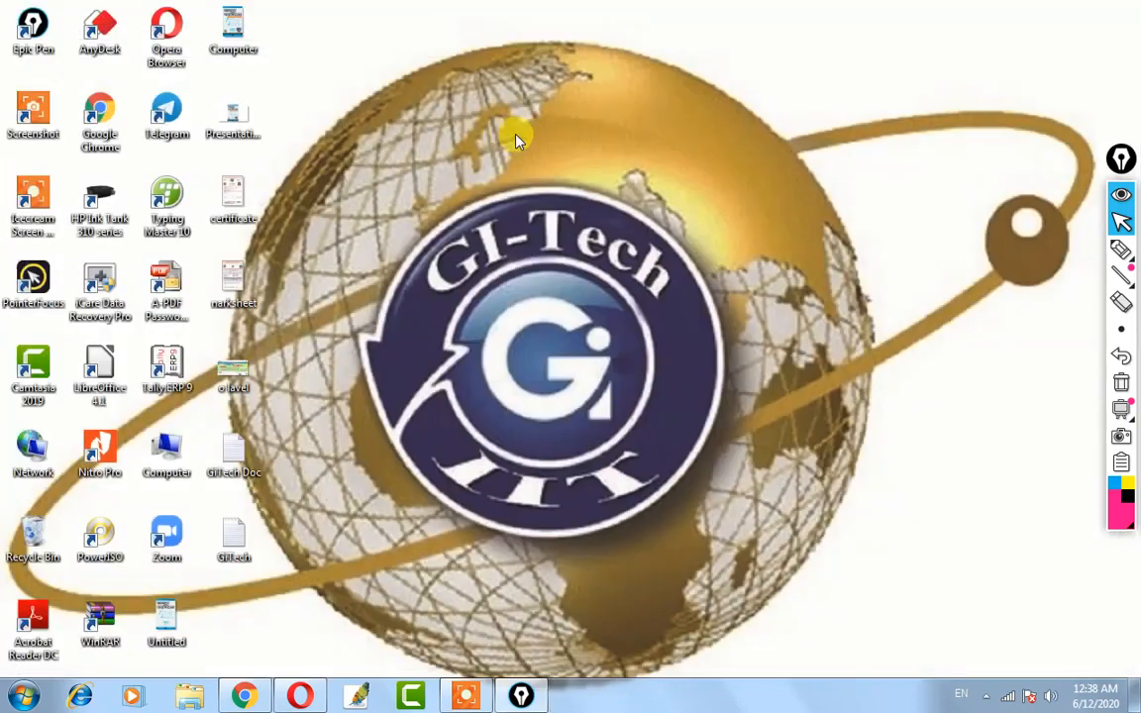
Open the GiTech Doc file from the desktop and maximize its window.
double_click(230, 457)
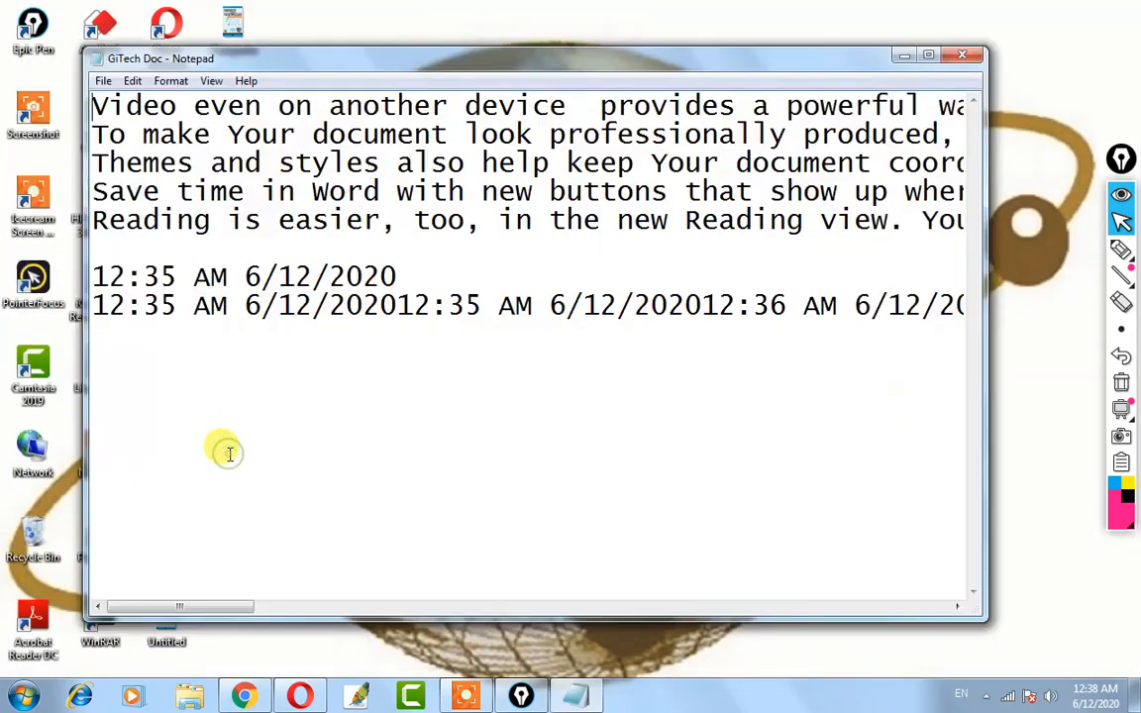
click(928, 55)
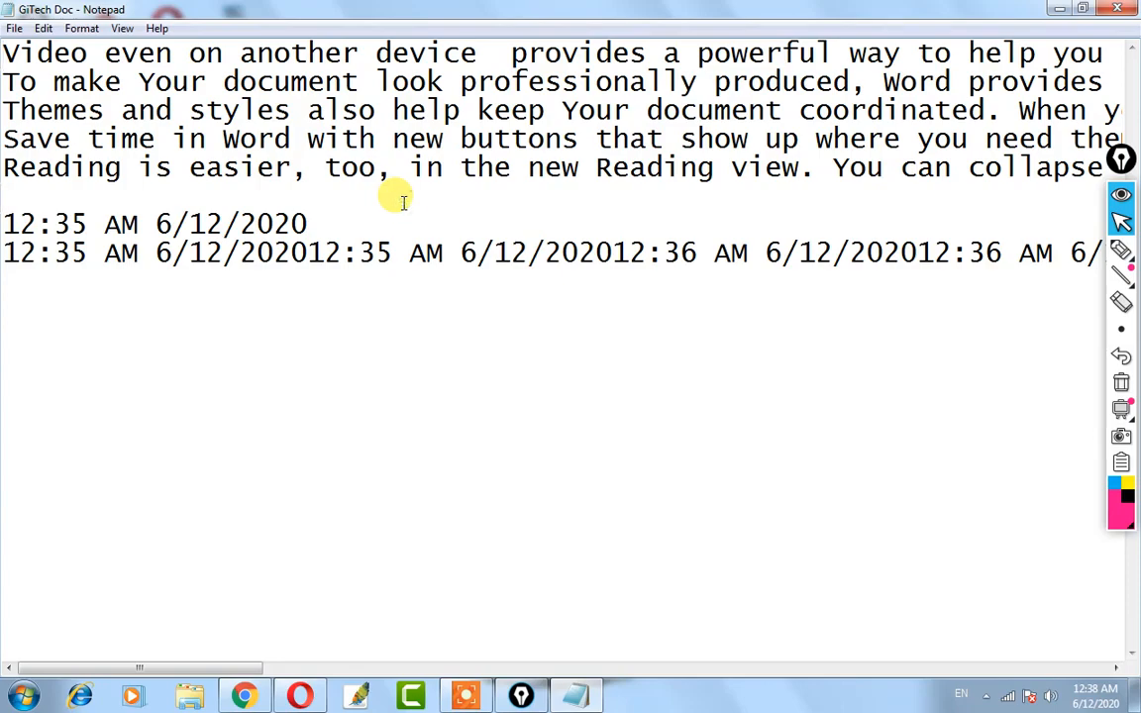
Turn on Word Wrap for the GiTech Doc text and look through the wrapped paragraphs.
click(463, 138)
click(81, 27)
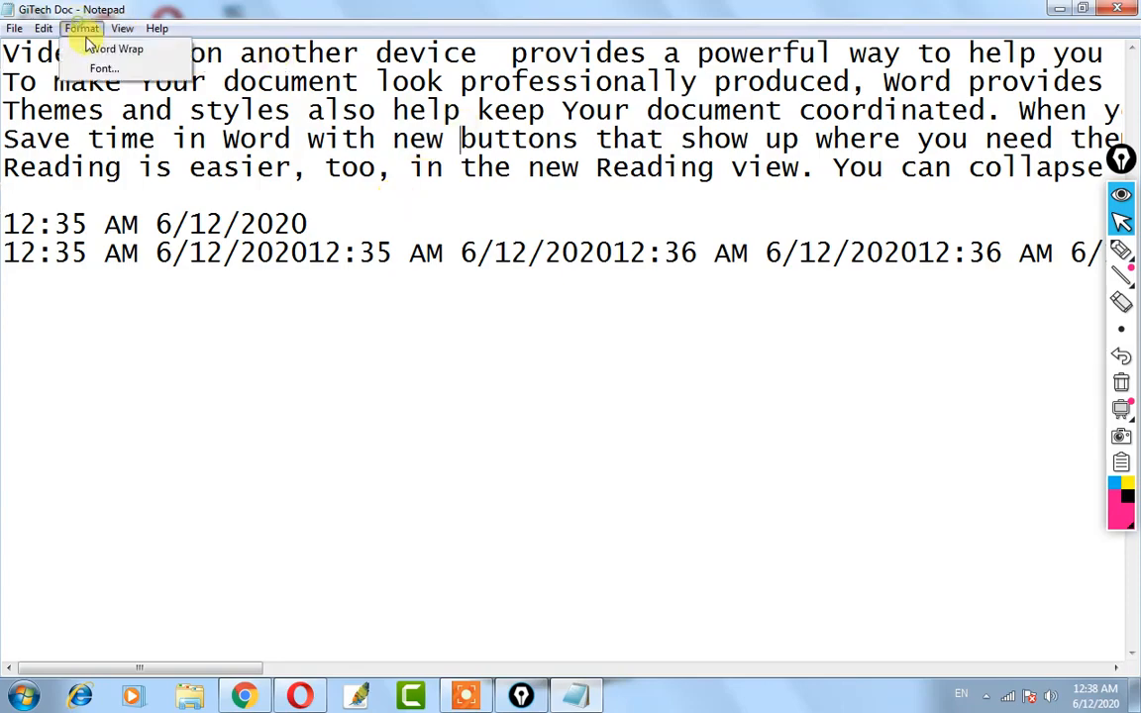
click(94, 46)
scroll(214, 203, down, 4)
scroll(216, 206, up, 4)
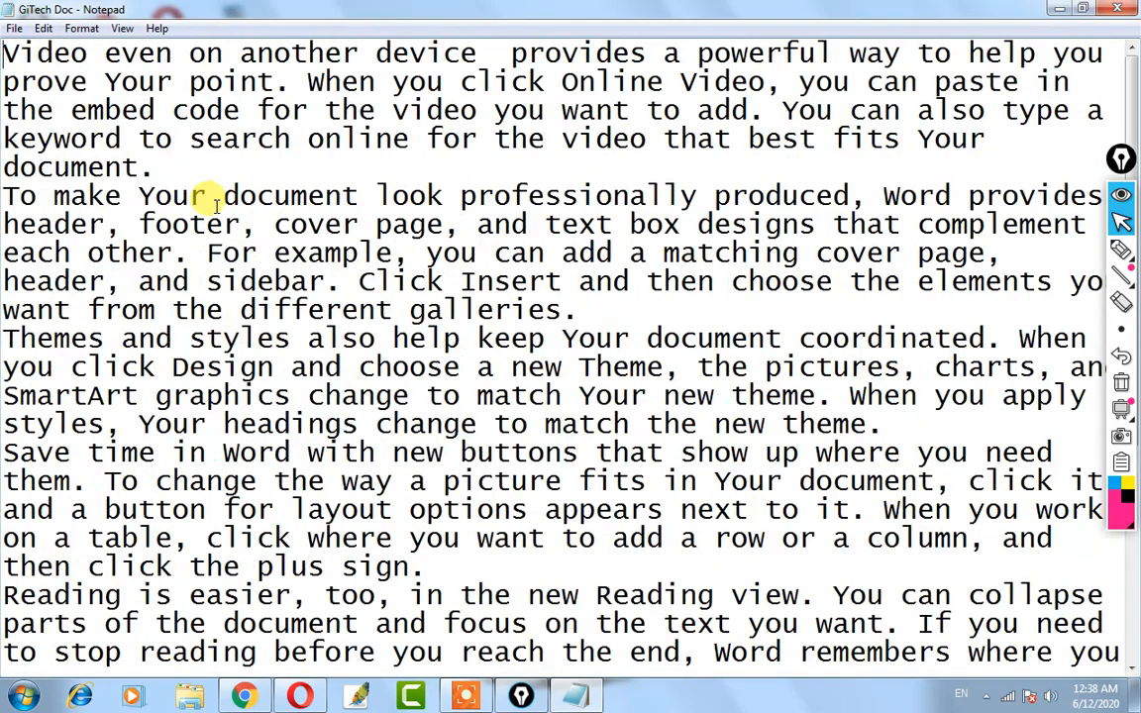
Set the document font to Lucida Handwriting, Italic Bold, size 28, and look through the text.
click(80, 28)
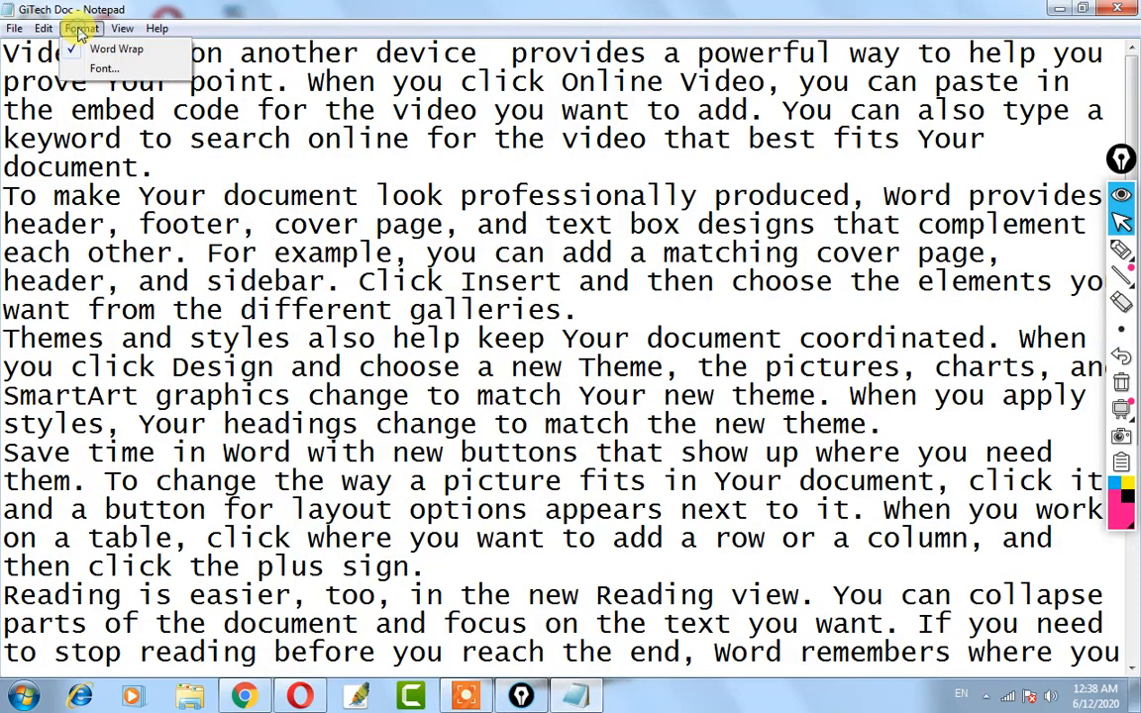
click(100, 71)
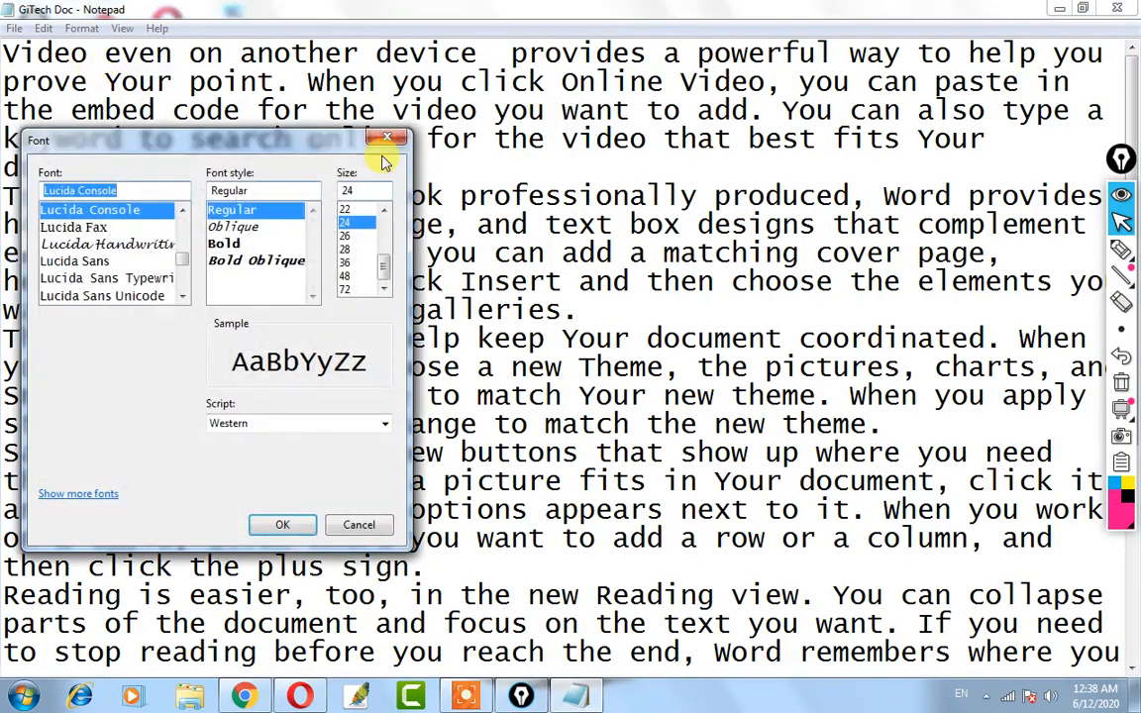
drag(224, 141, 498, 146)
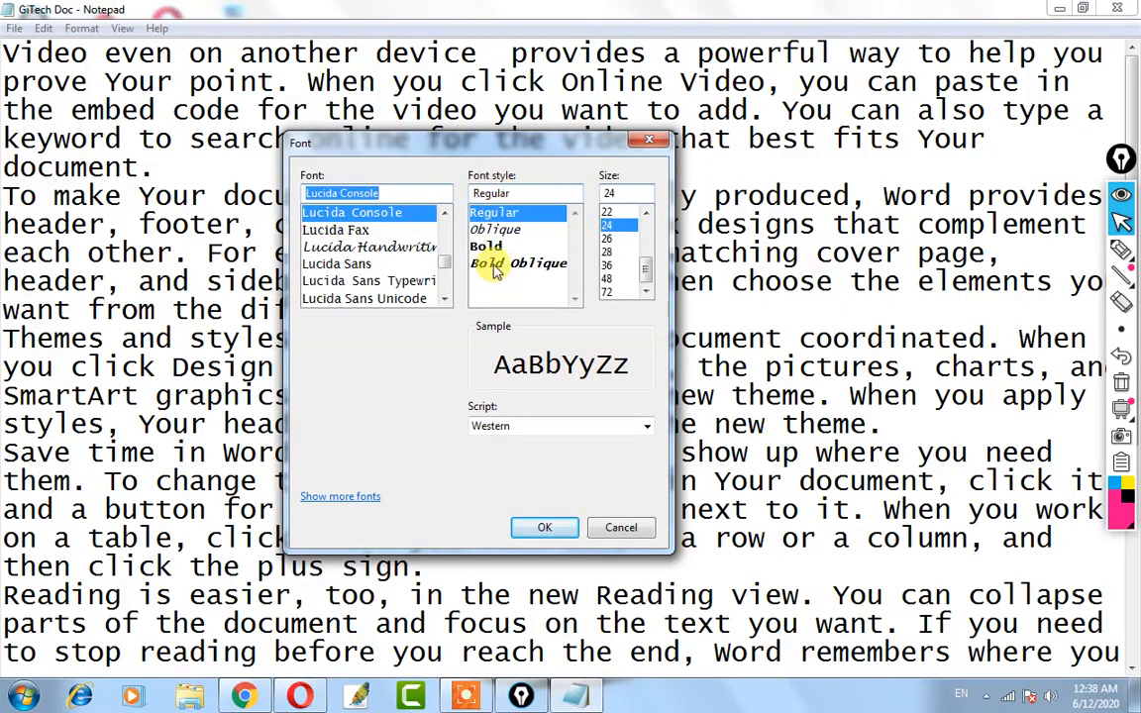
click(338, 247)
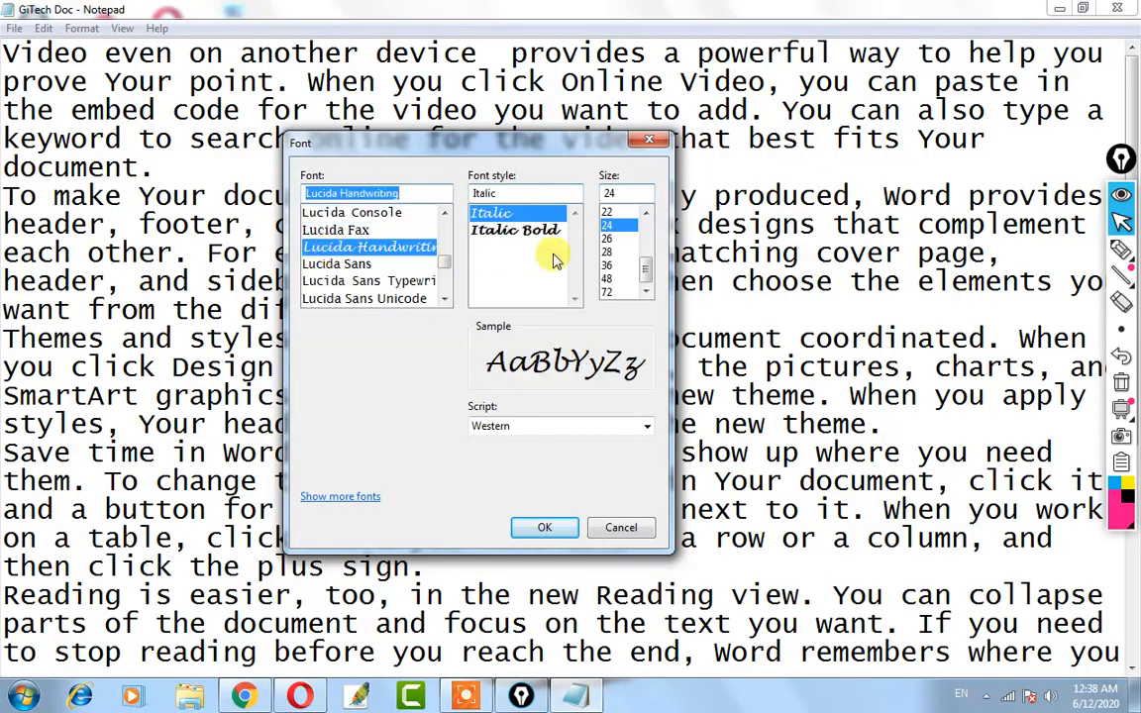
click(515, 234)
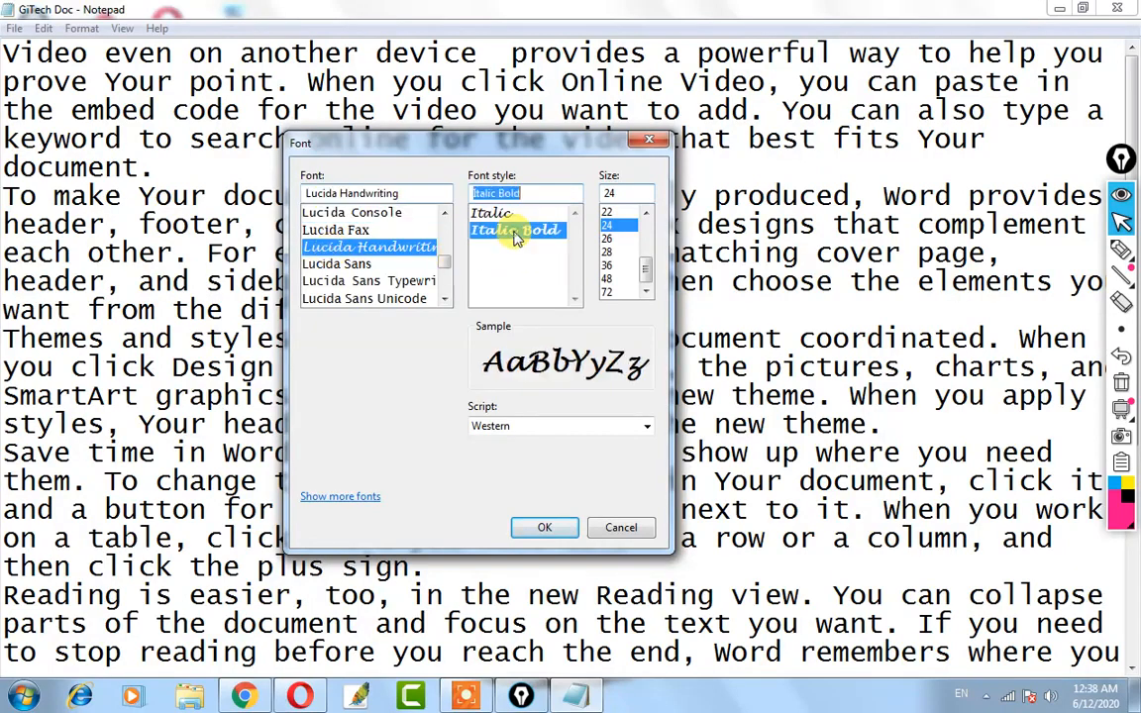
click(607, 254)
click(544, 526)
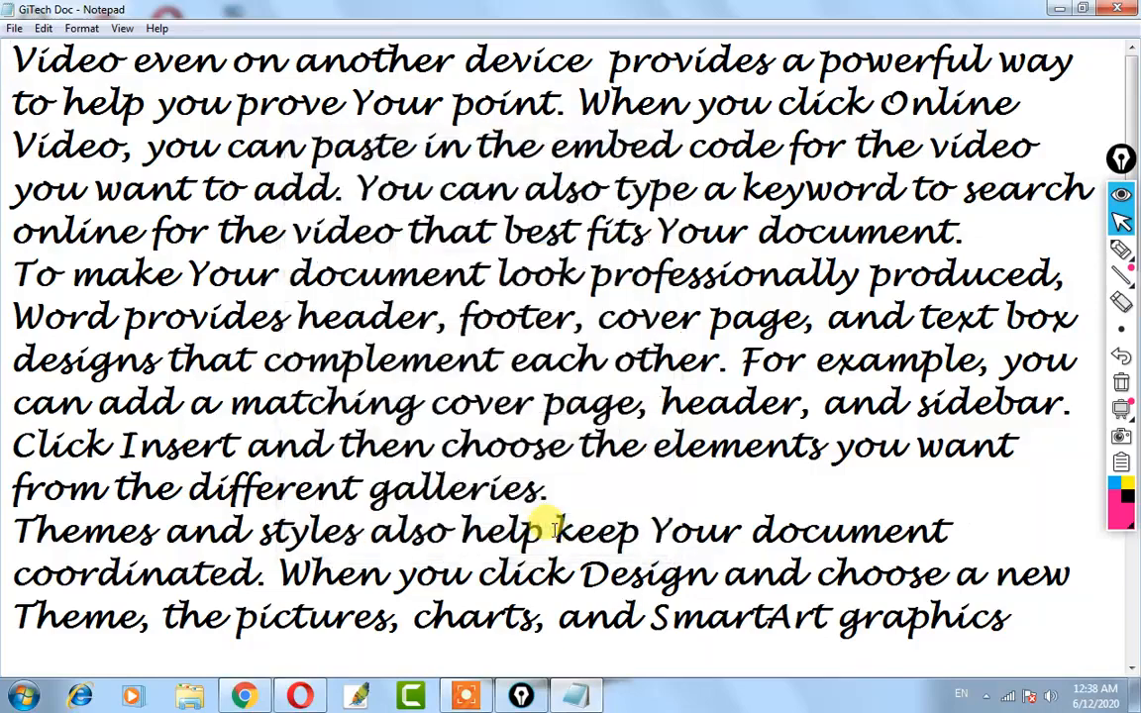
scroll(584, 325, down, 5)
scroll(542, 315, up, 5)
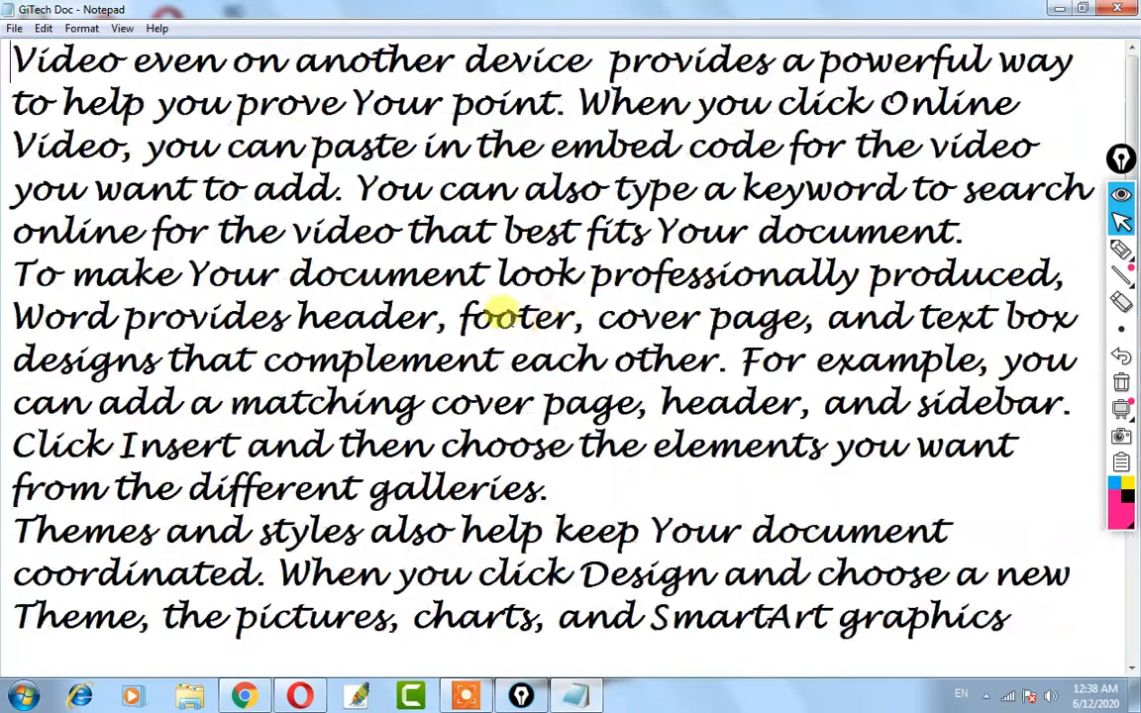
Change the document font to Lucida Sans with the Italic style.
click(82, 29)
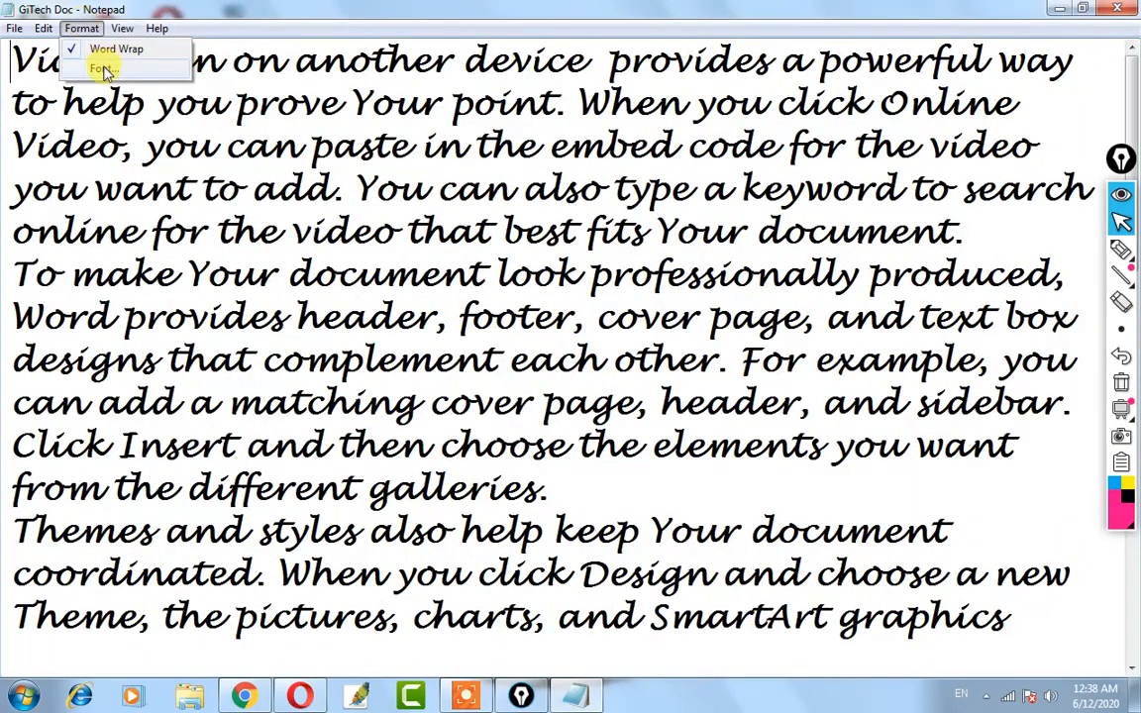
click(99, 65)
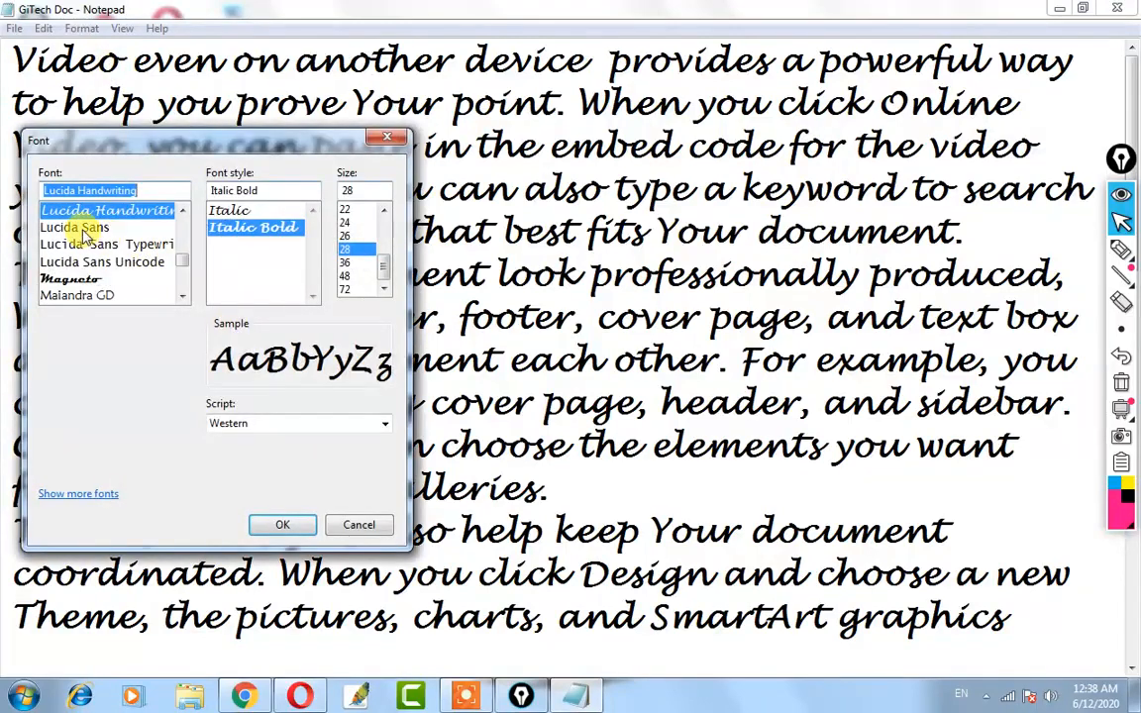
click(85, 231)
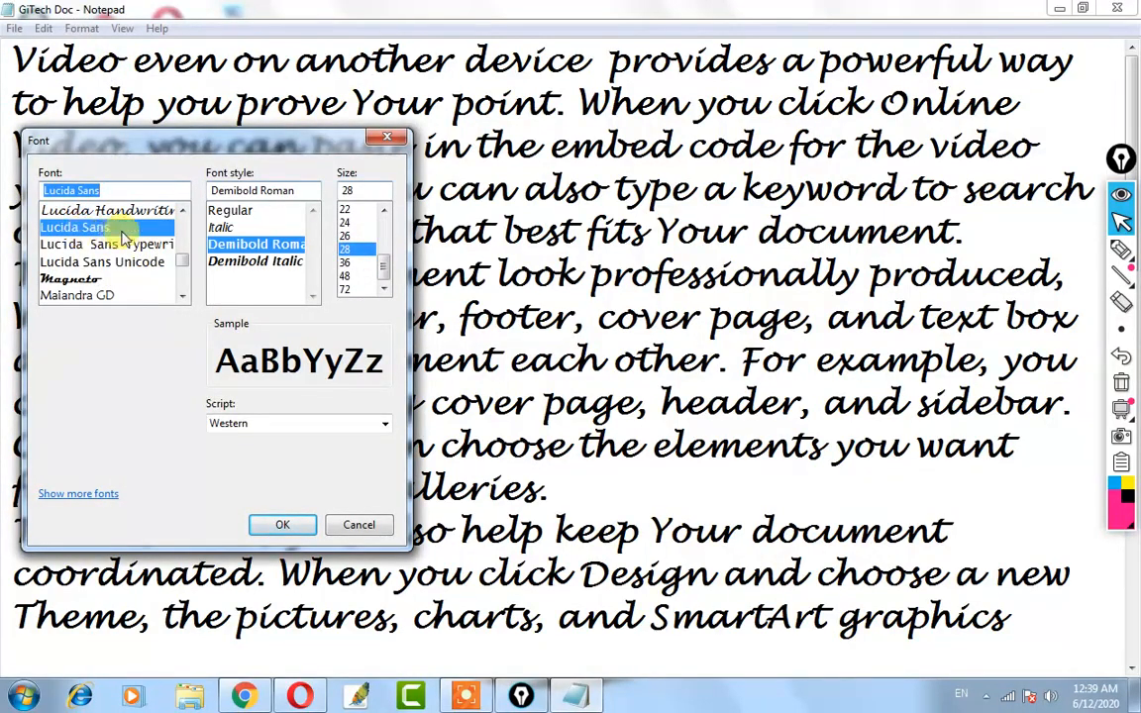
click(224, 228)
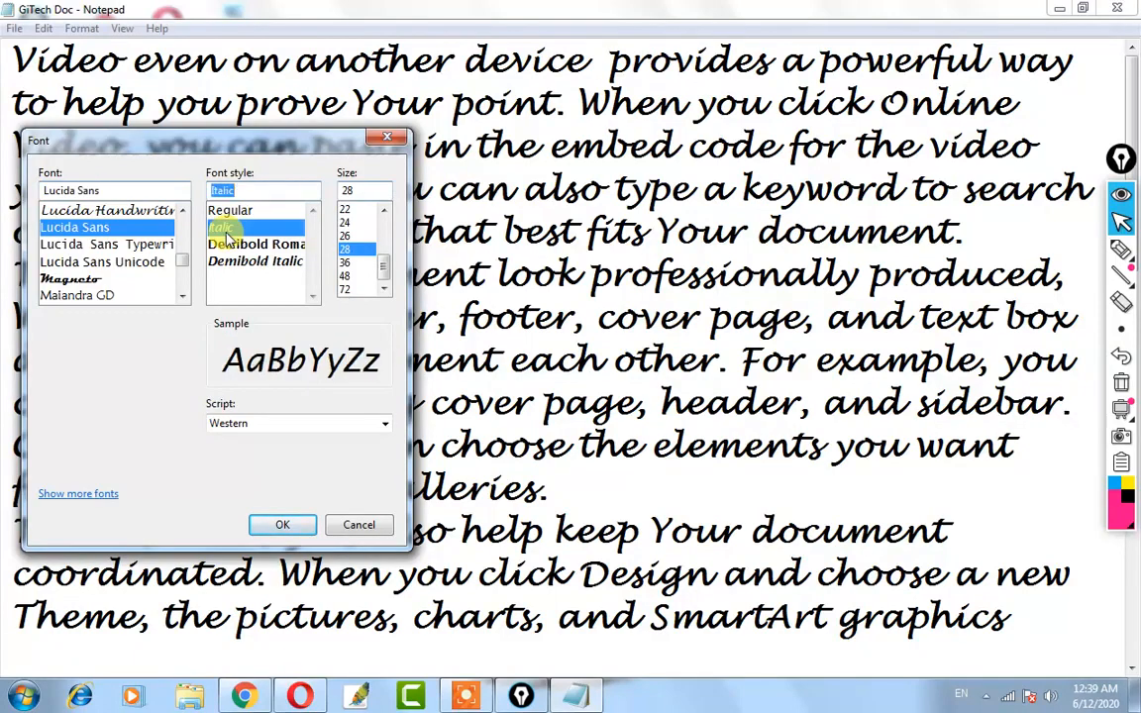
click(283, 525)
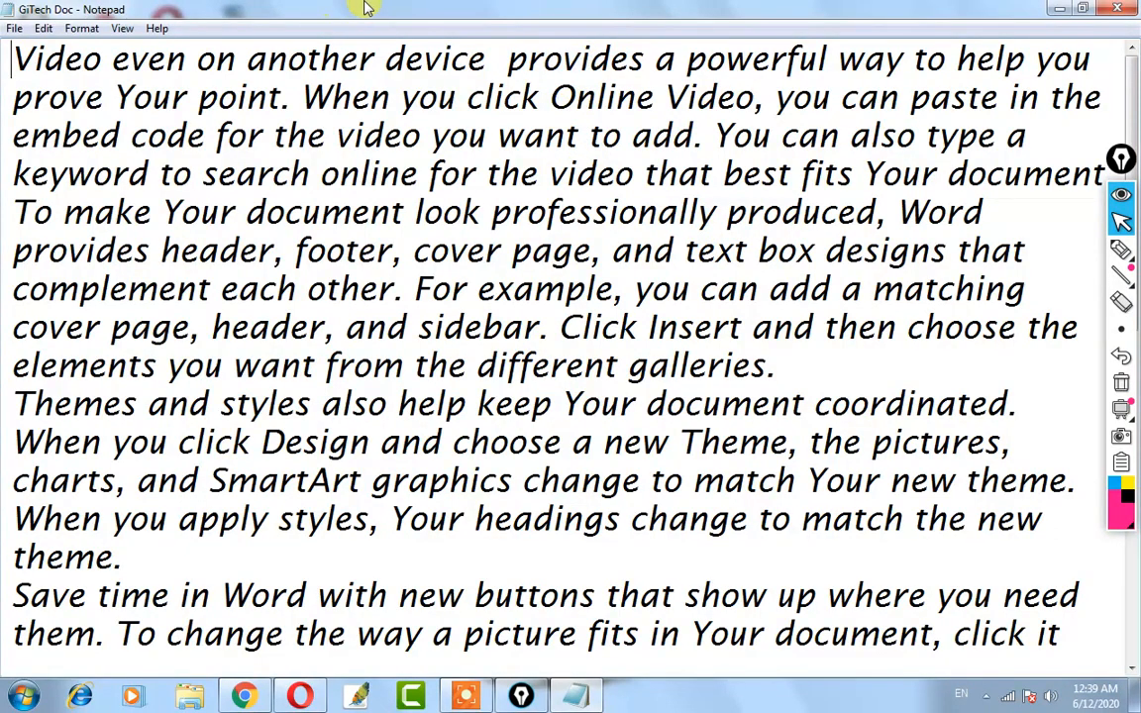
Change the document font to Magneto with the Bold style.
click(75, 29)
click(99, 68)
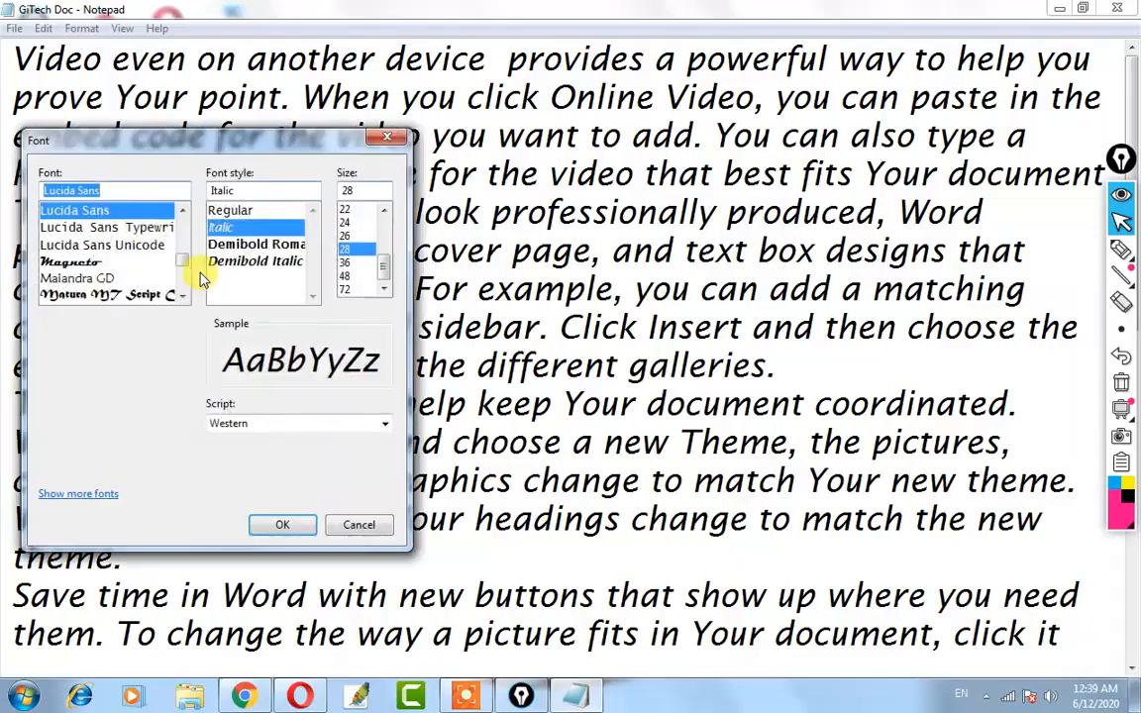
click(62, 261)
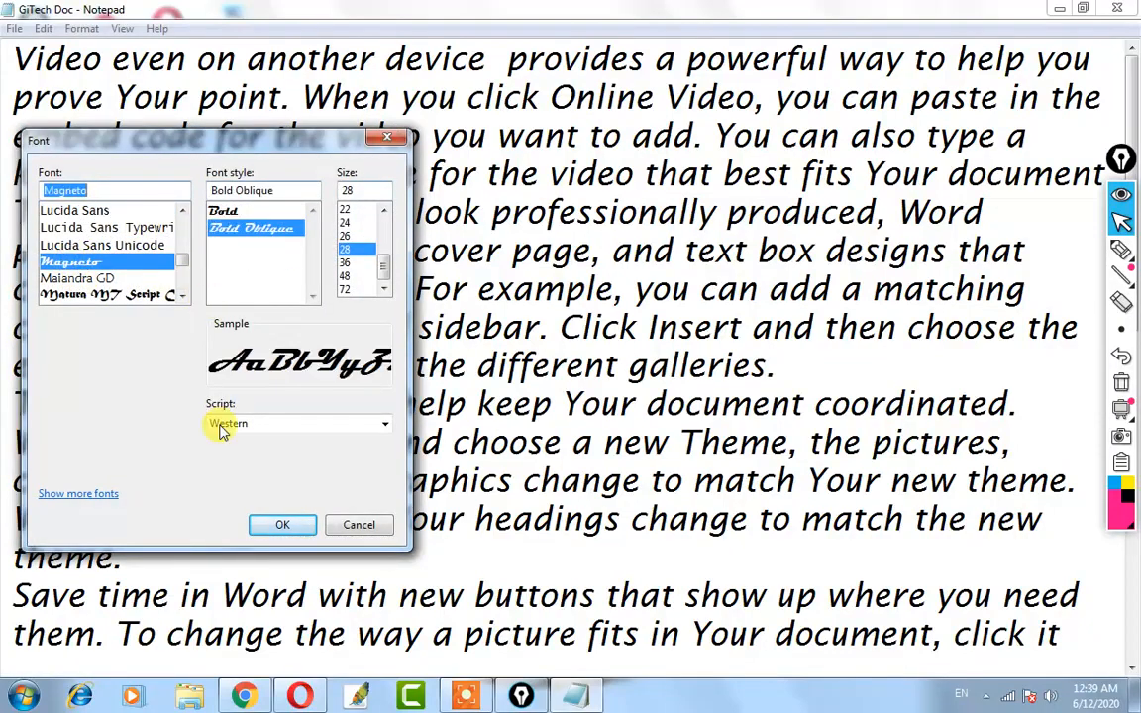
click(225, 211)
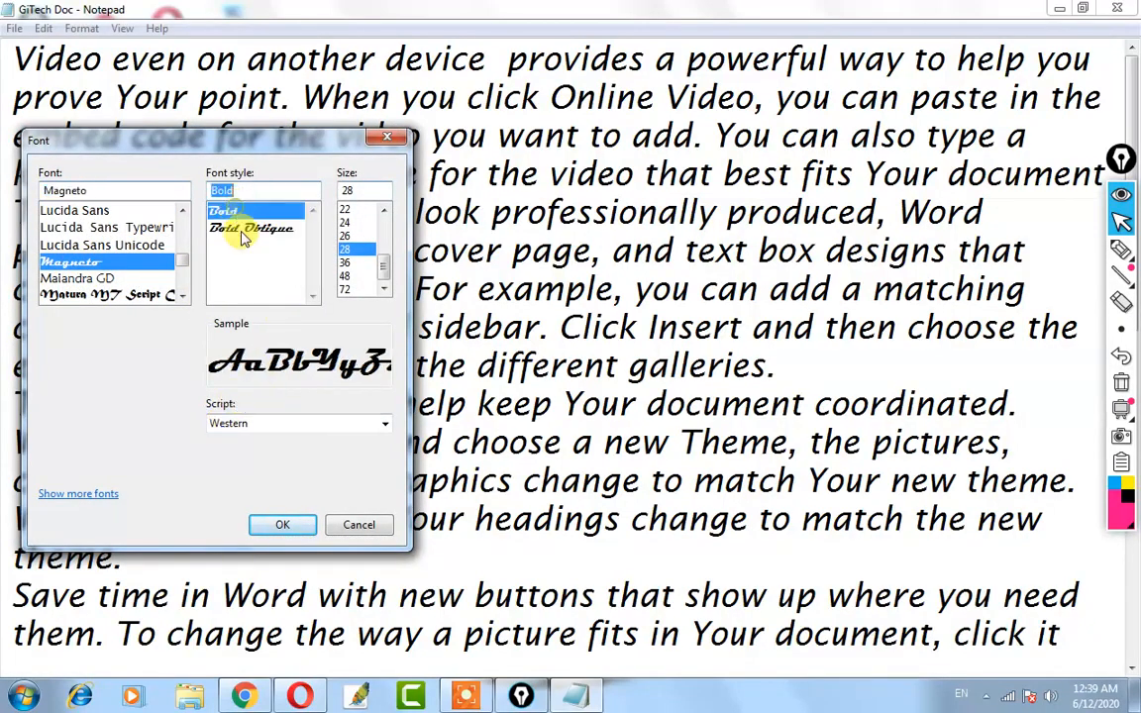
click(284, 518)
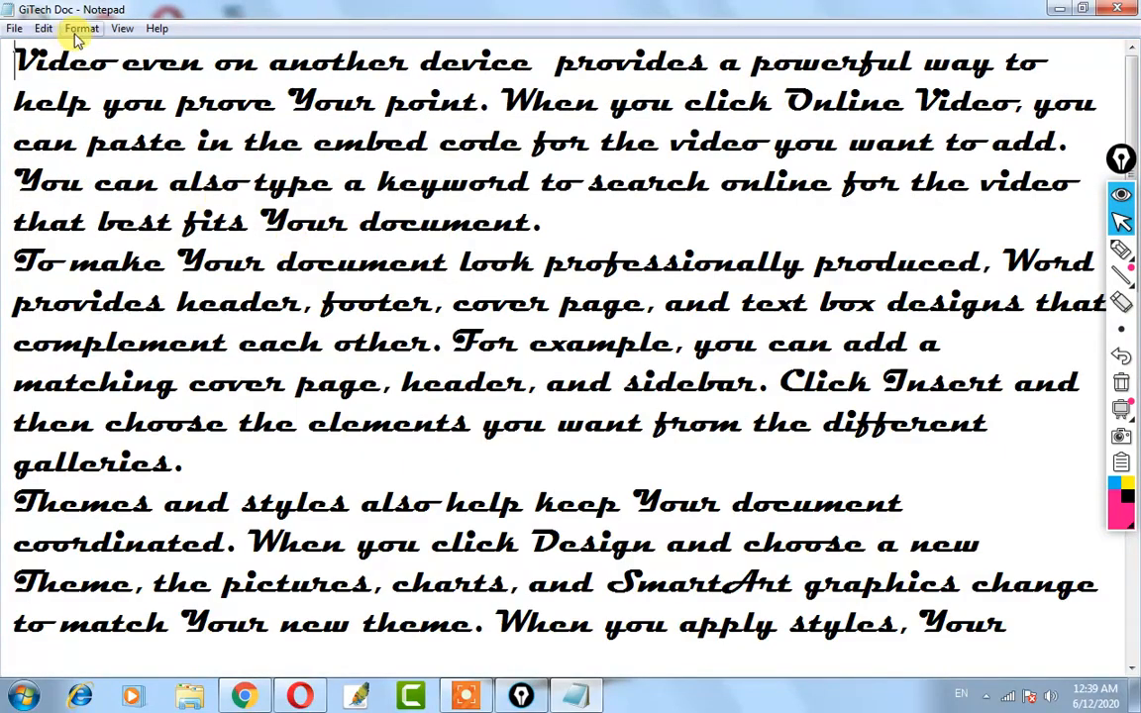
Turn off Word Wrap and show the Status Bar.
click(70, 29)
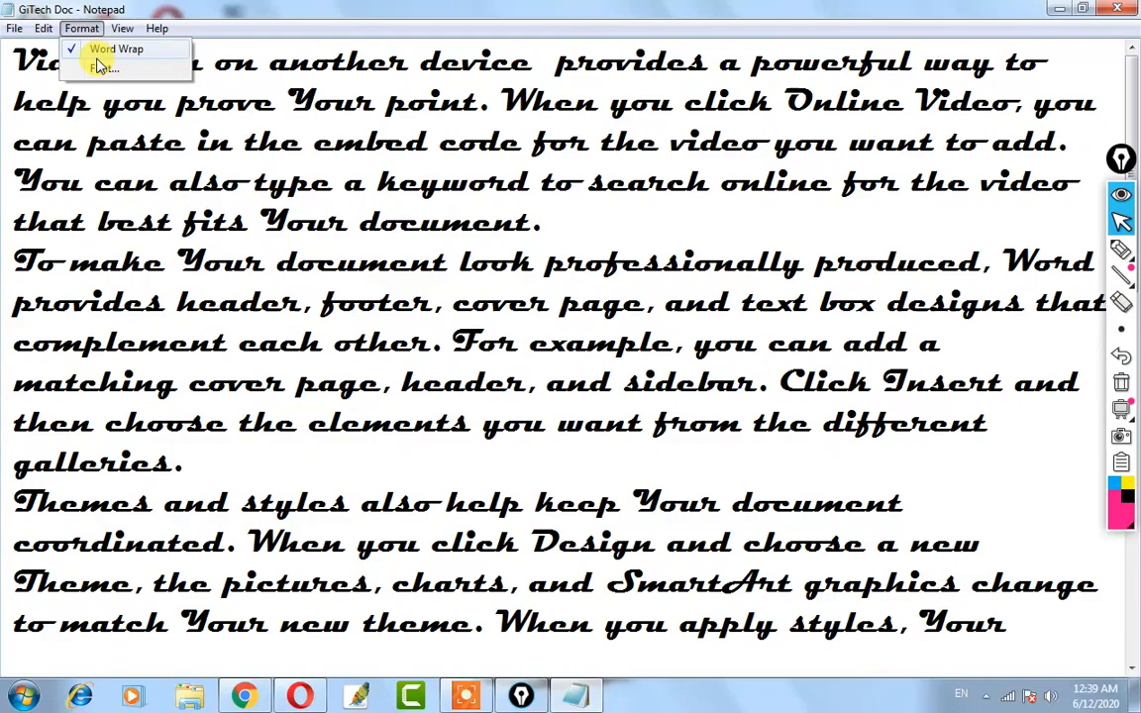
mouse_move(121, 30)
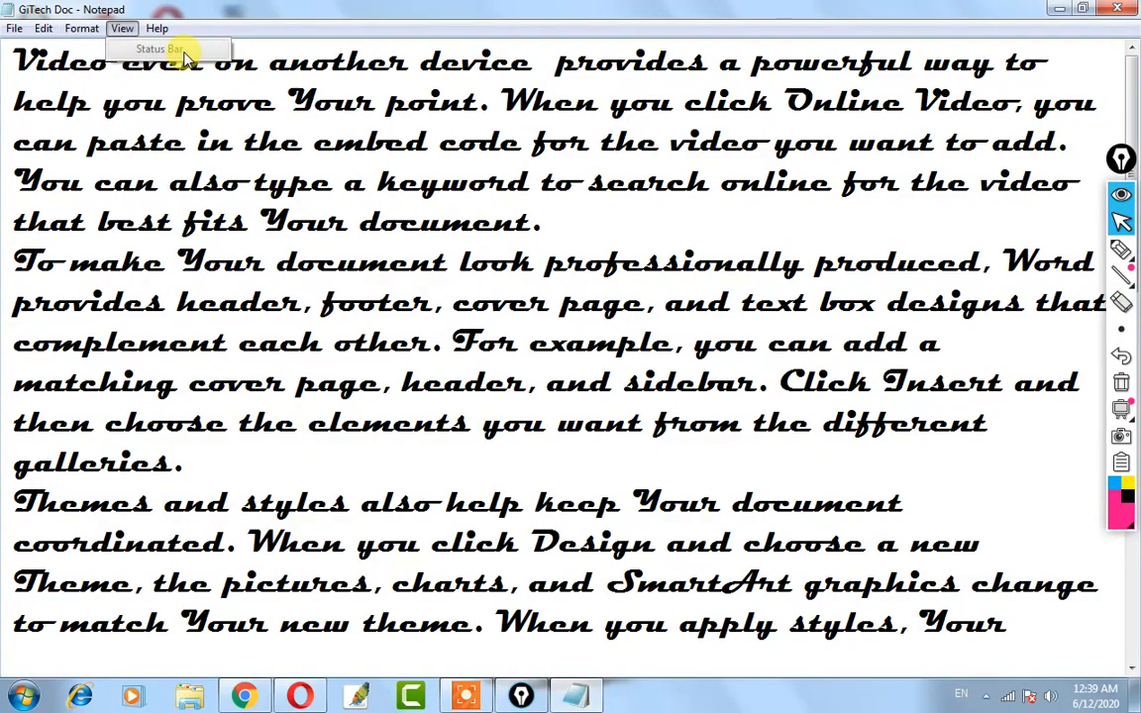
click(80, 29)
click(79, 28)
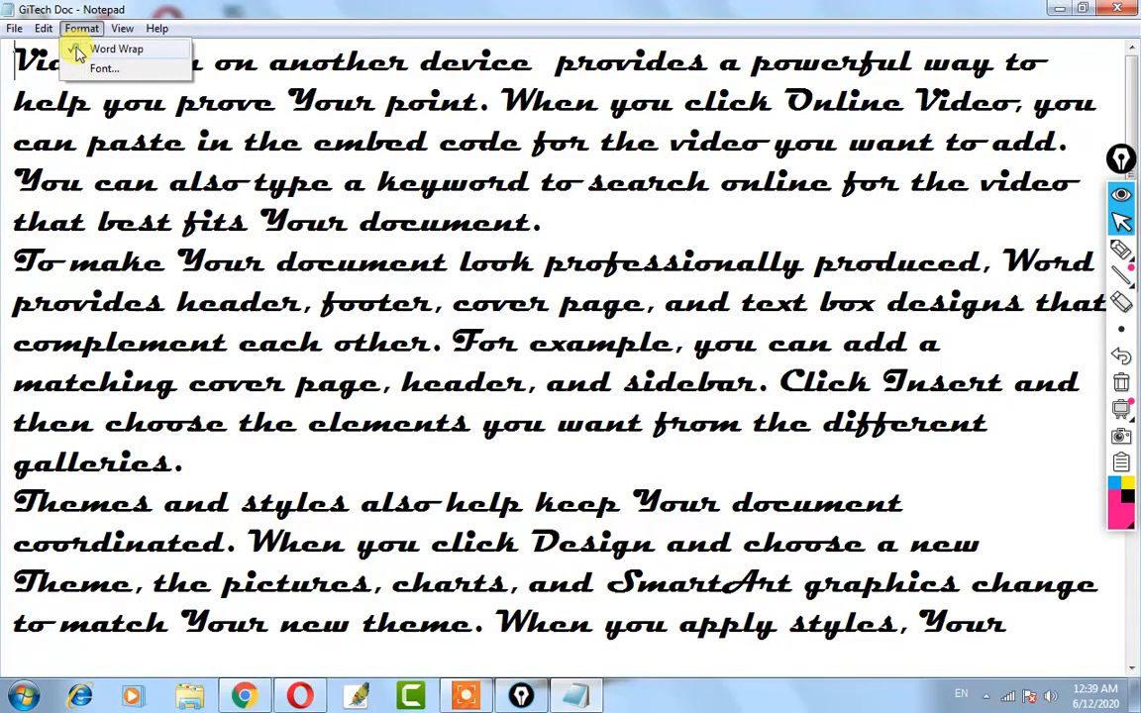
click(76, 50)
click(122, 28)
click(117, 45)
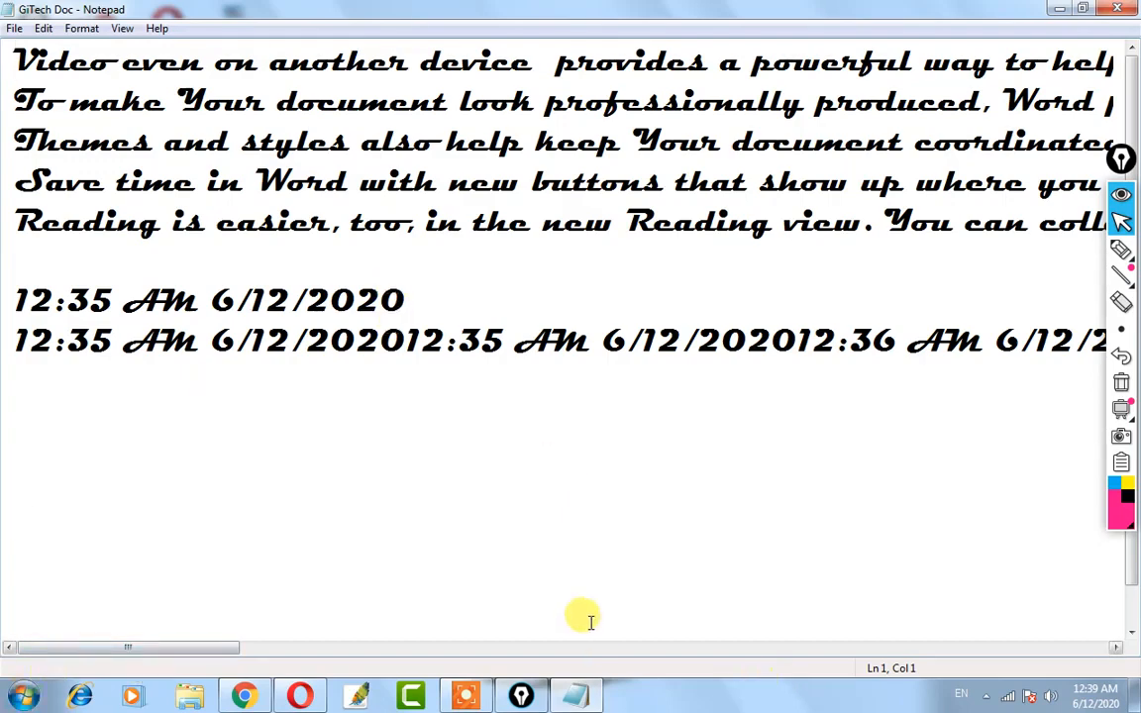
Turn Word Wrap on again and check whether the Status Bar option is available.
click(83, 28)
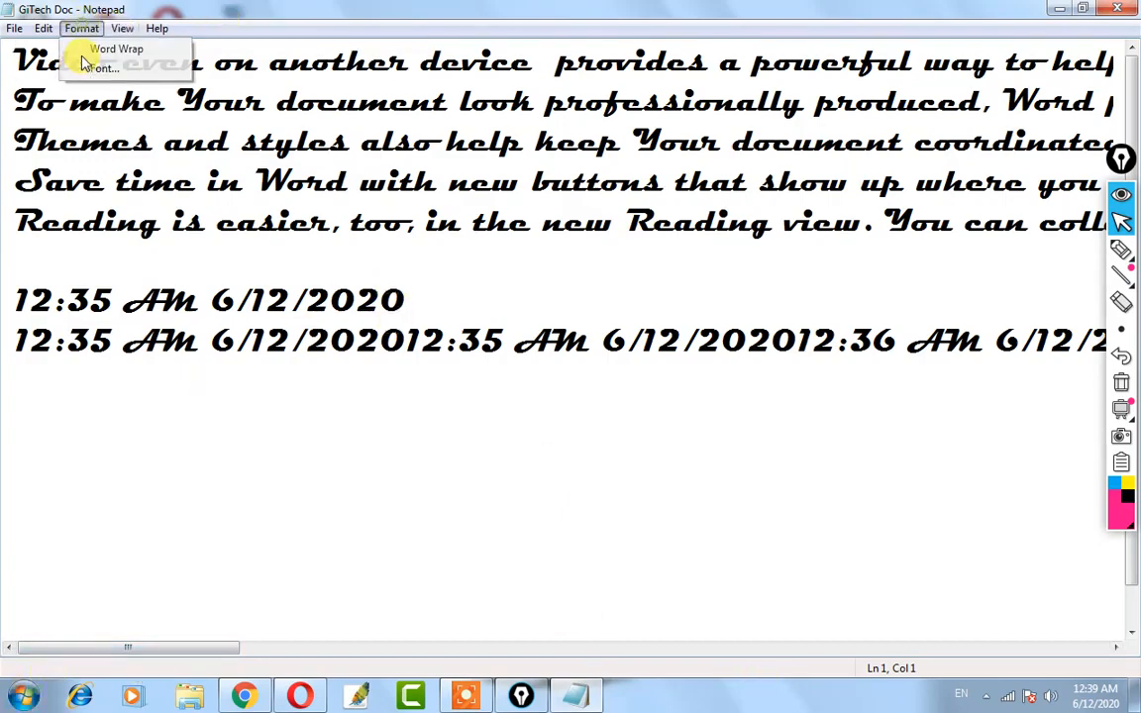
click(89, 48)
click(122, 28)
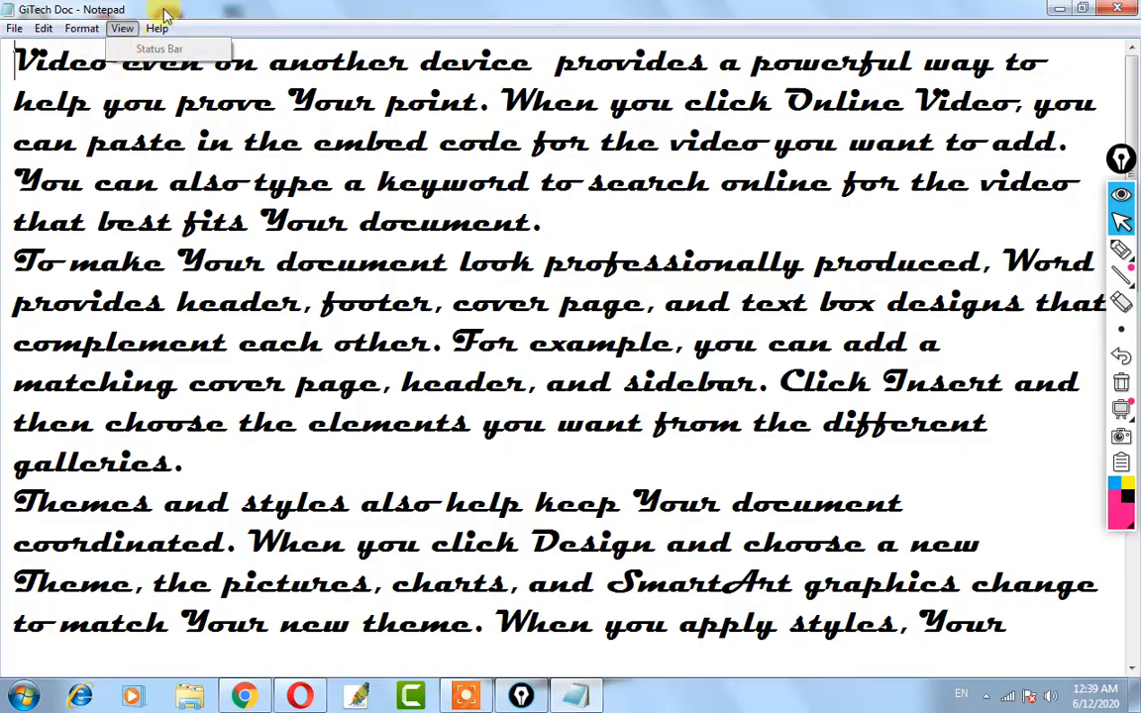
Open Notepad's help, read the answer to "What is Notepad?" and close the help window.
mouse_move(166, 32)
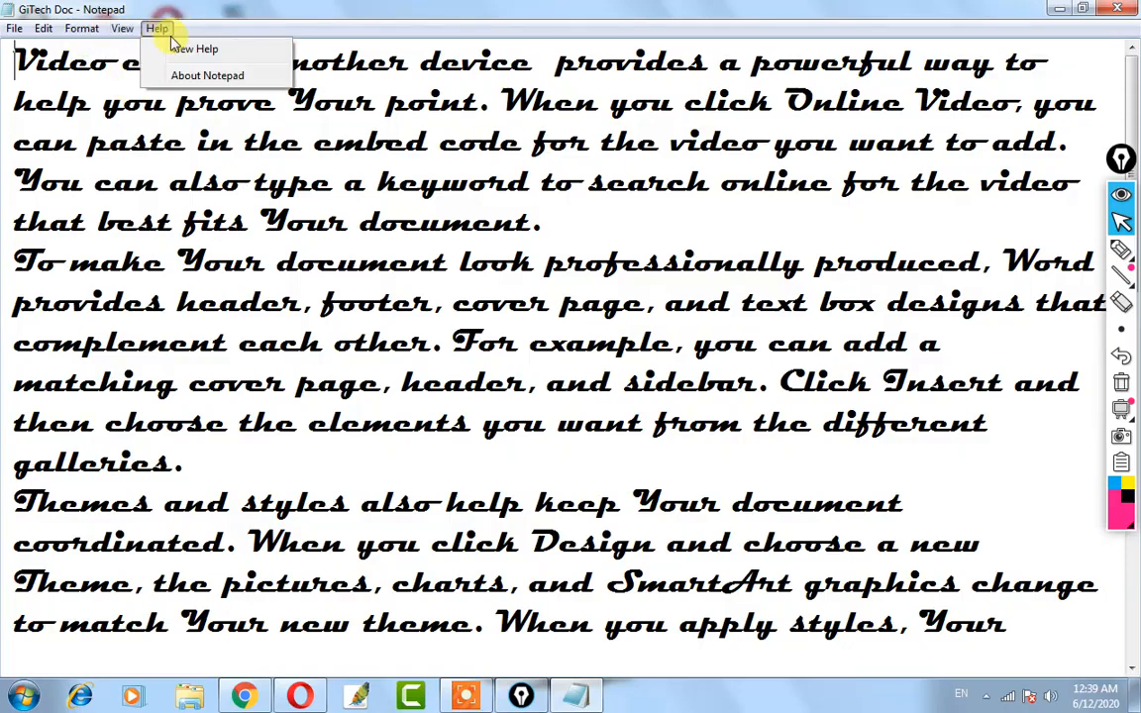
click(194, 50)
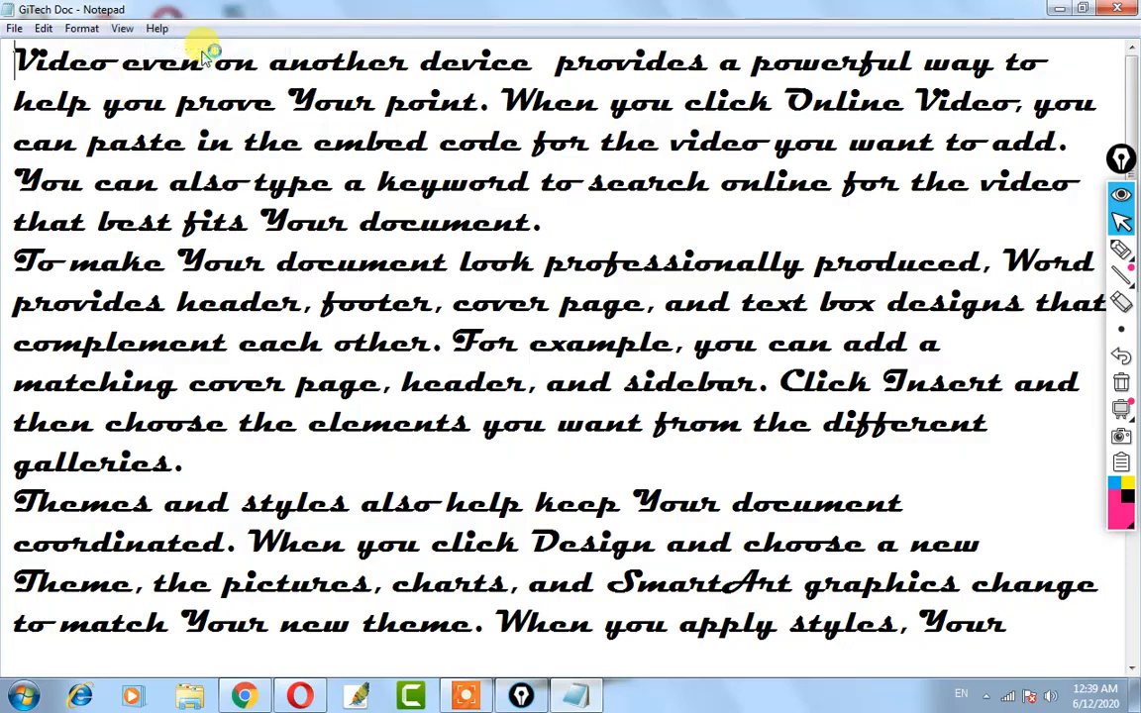
drag(742, 27, 527, 46)
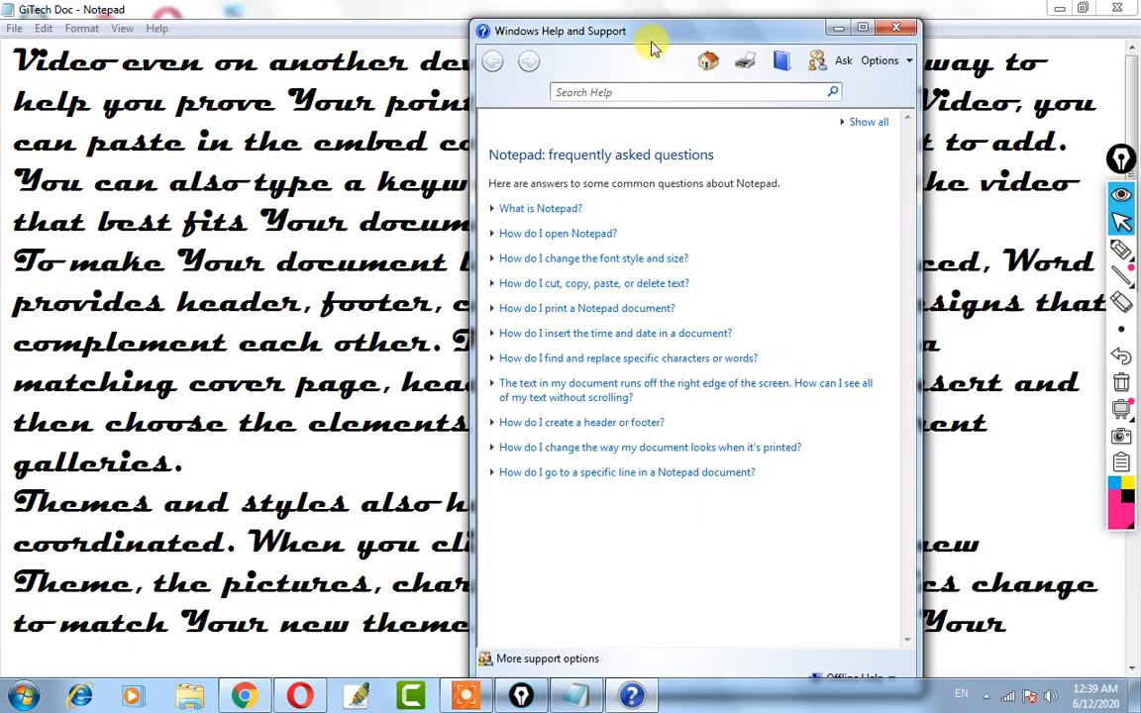
click(533, 211)
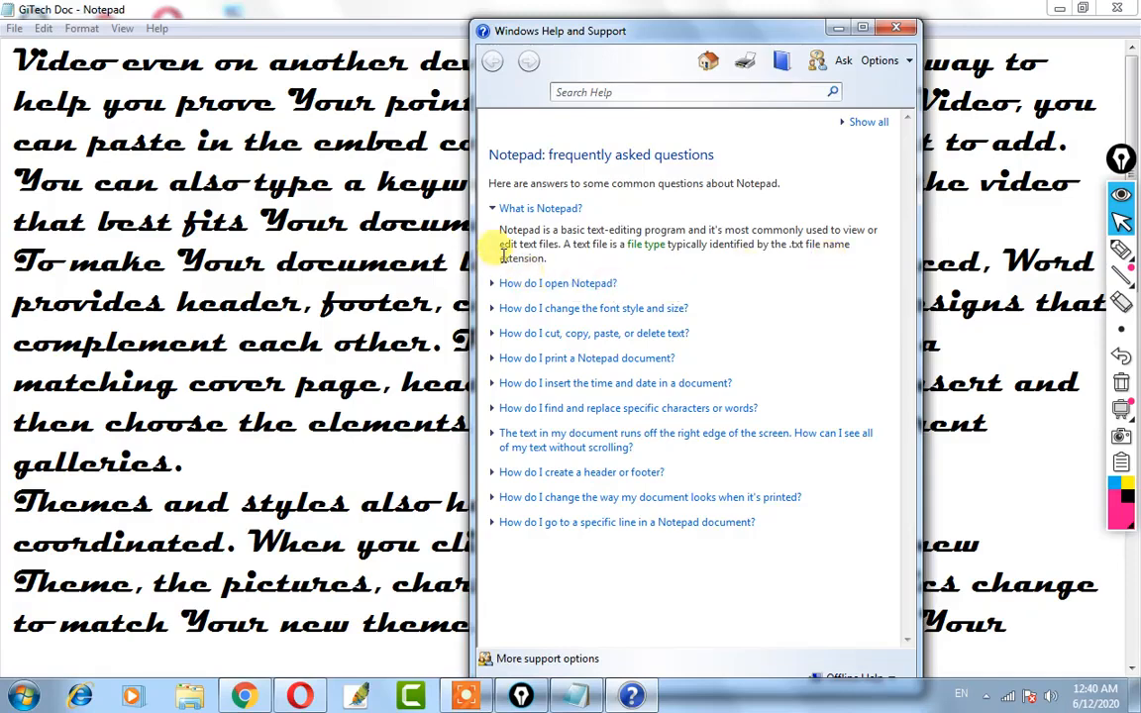
drag(500, 236, 642, 268)
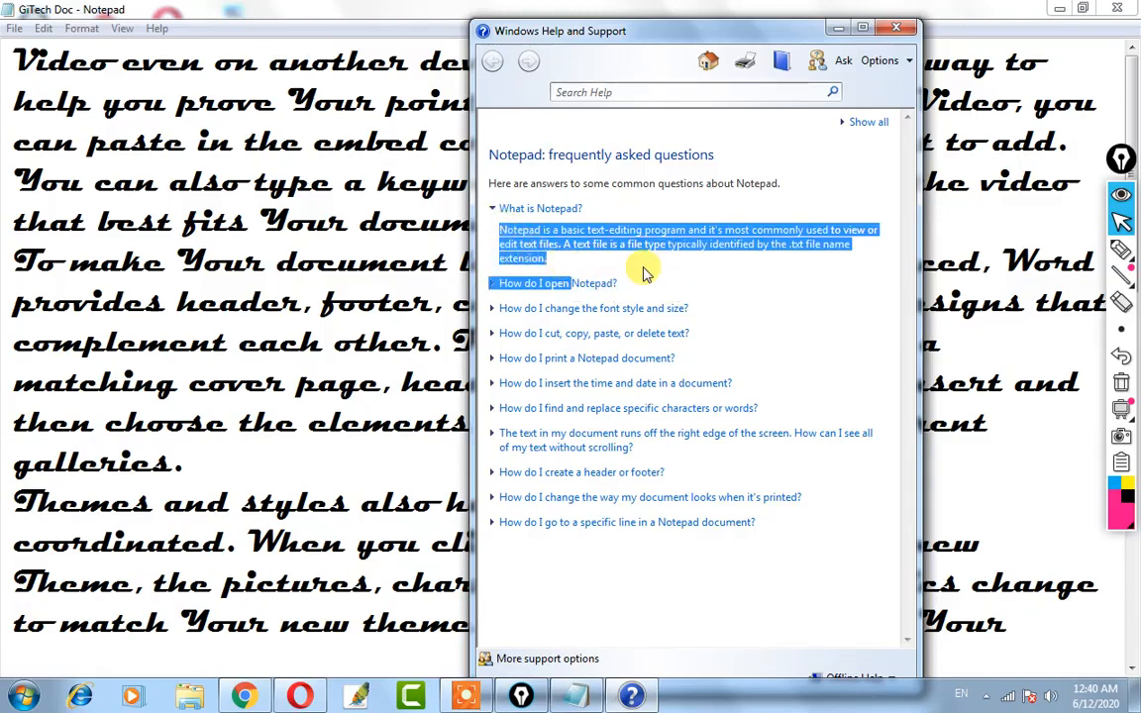
click(661, 274)
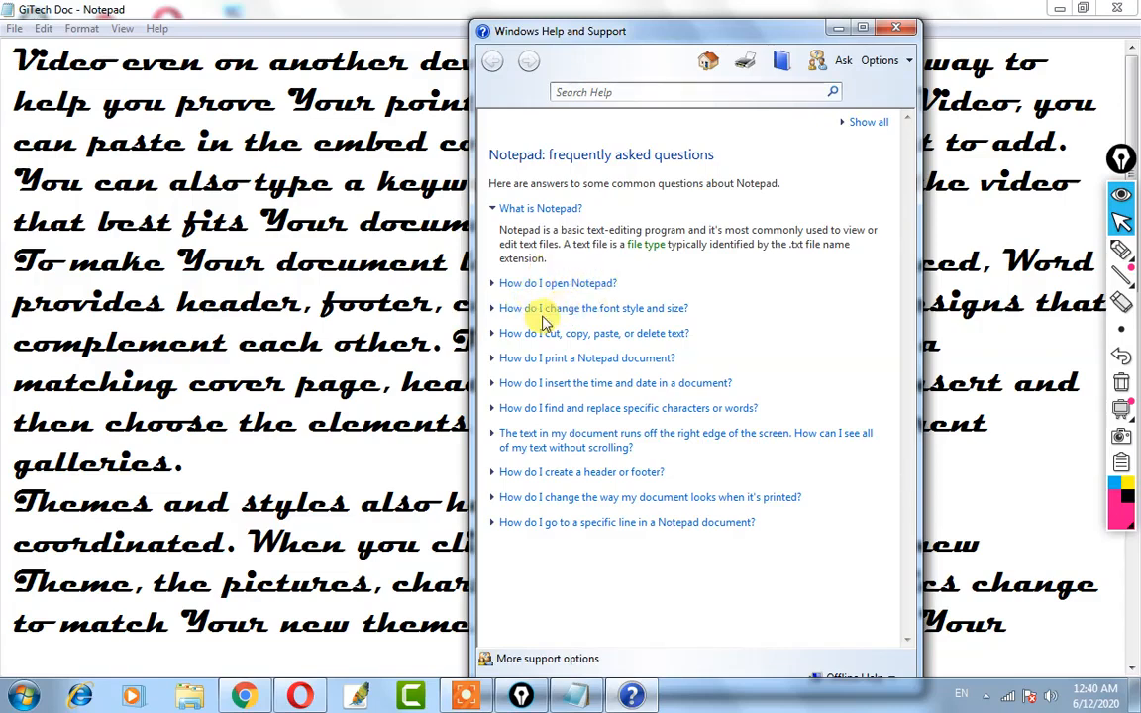
click(897, 30)
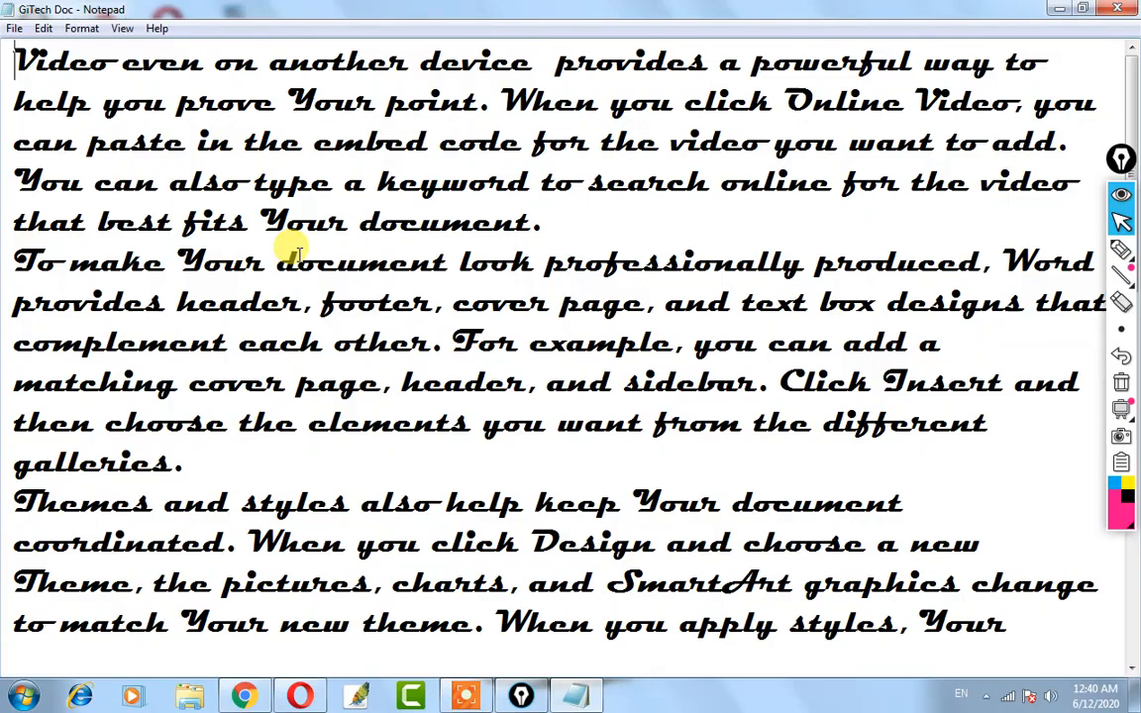
View the About Notepad version and licence information, and close it.
click(155, 31)
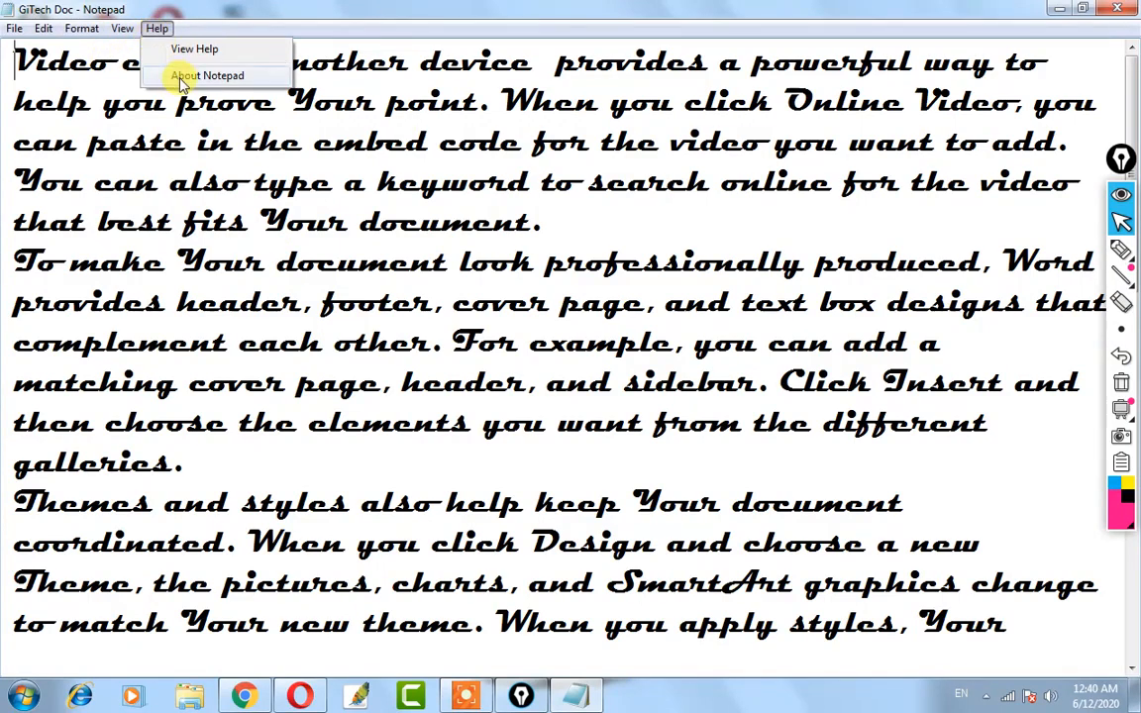
click(178, 80)
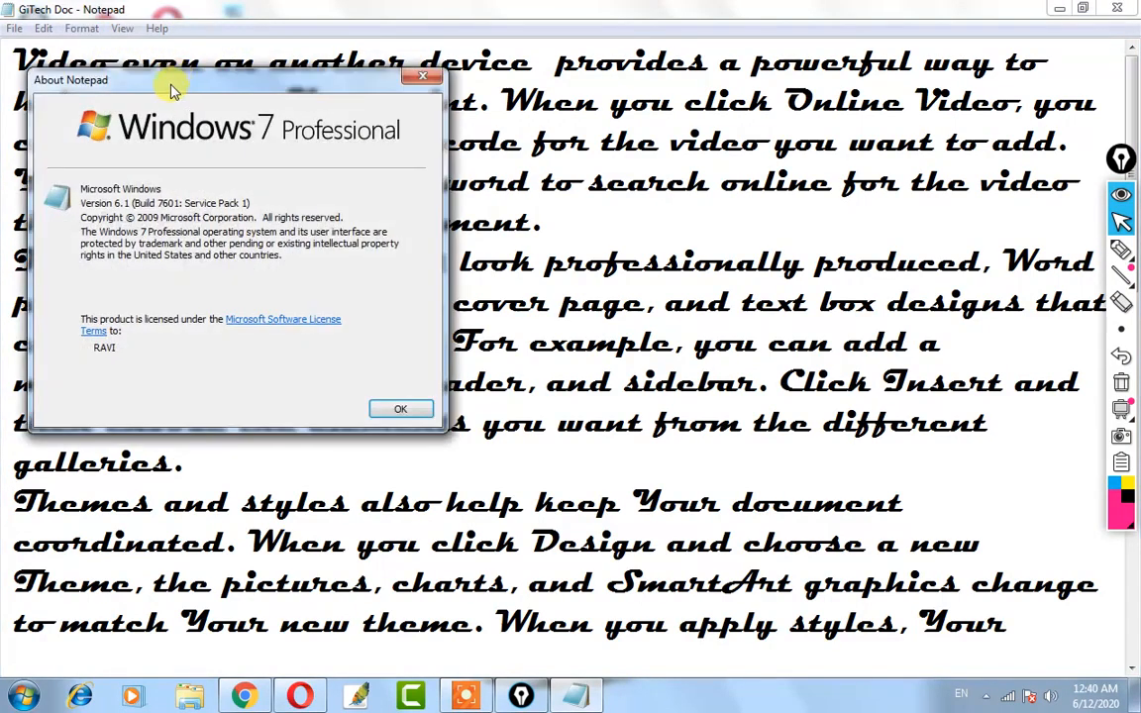
drag(170, 89, 289, 107)
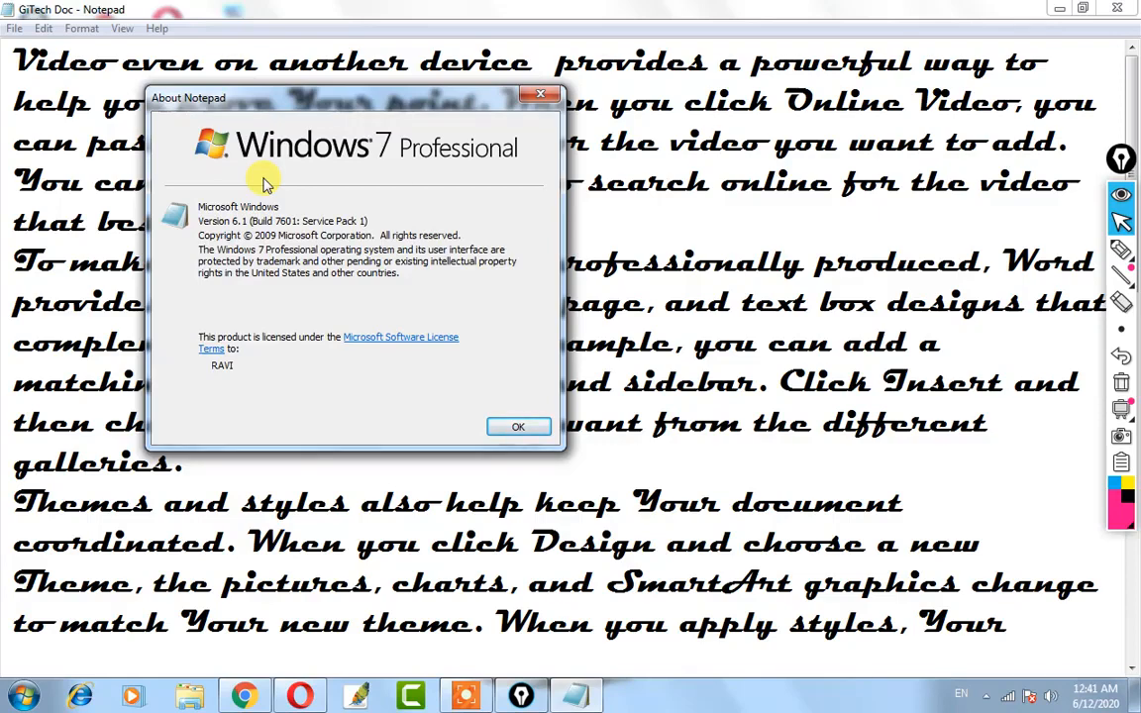
click(528, 99)
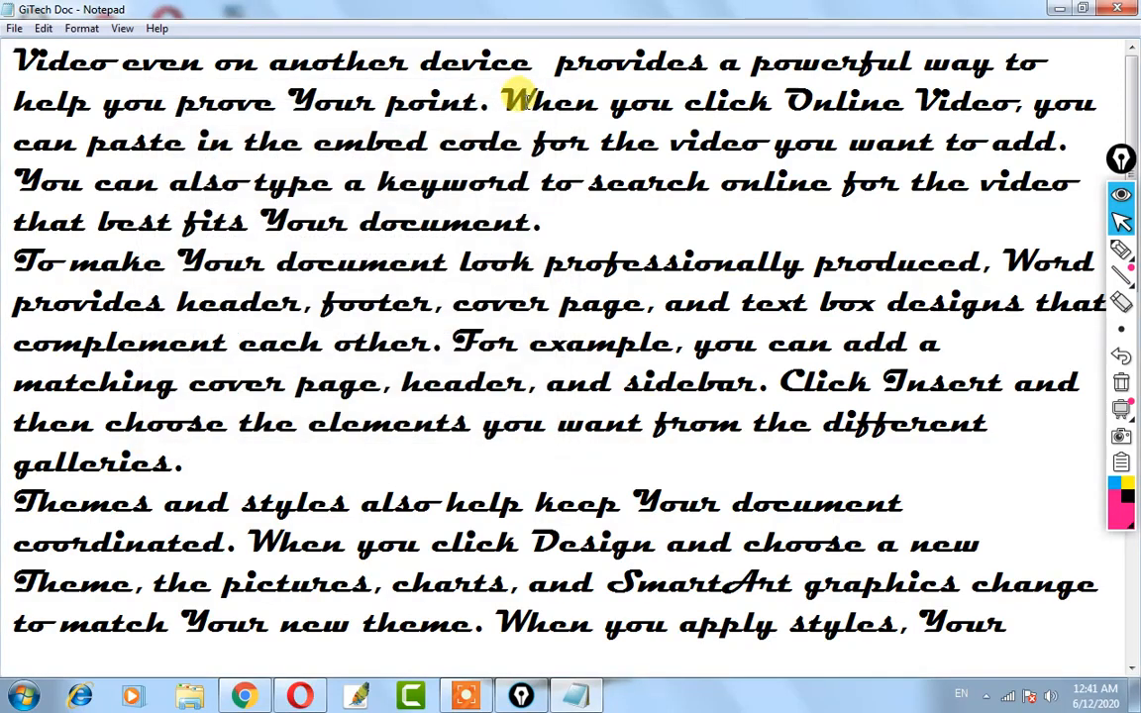